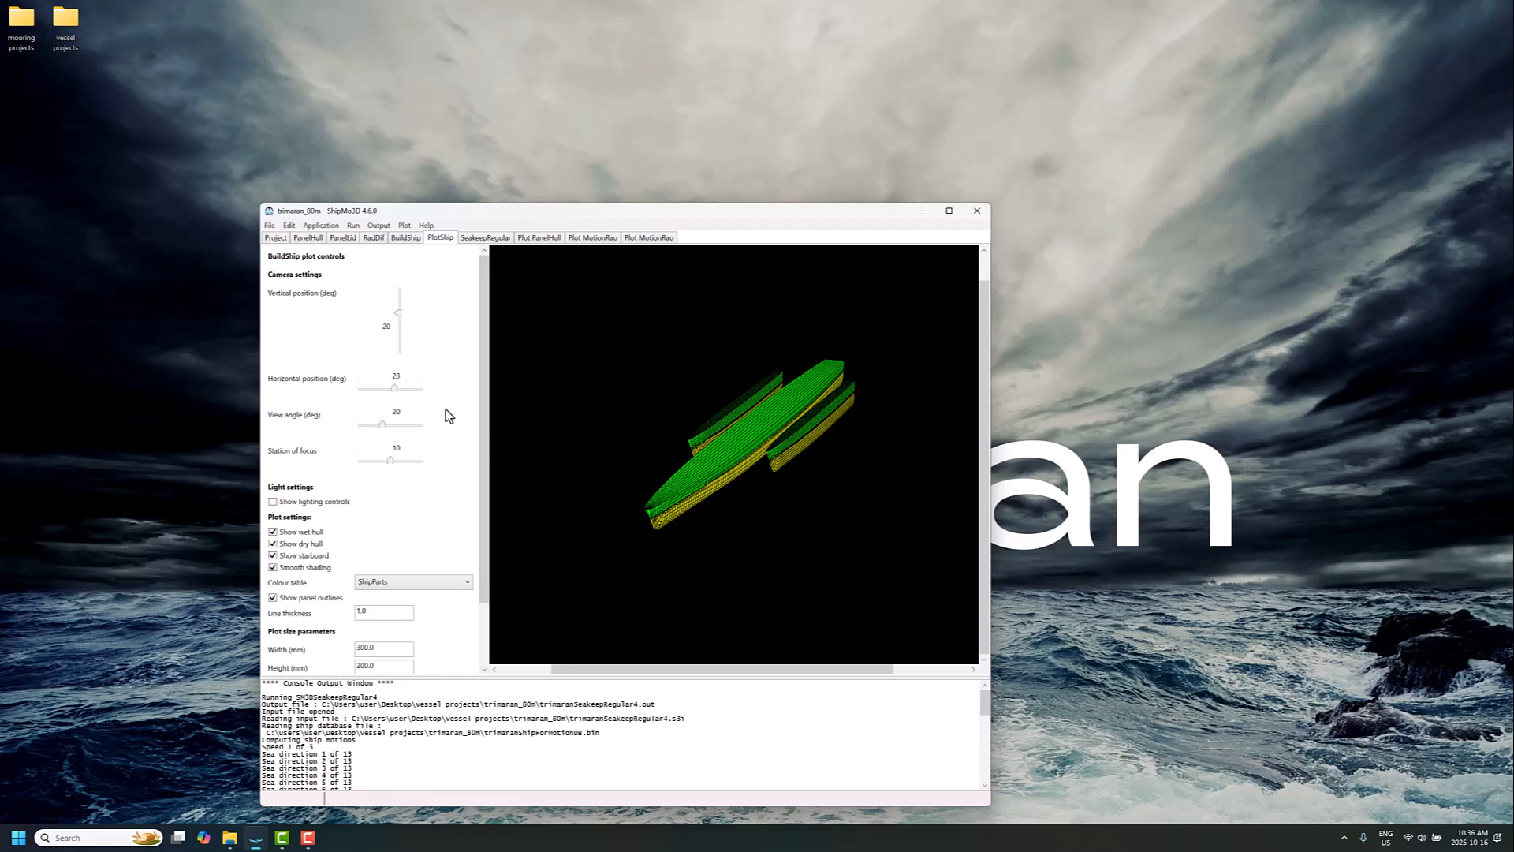
# Step: Rotate the ship plot to a horizontal position of 63 degrees, and review the BuildShip settings through to the ProteusDS data export option
pyautogui.moveTo(396, 391); pyautogui.dragTo(401, 389)
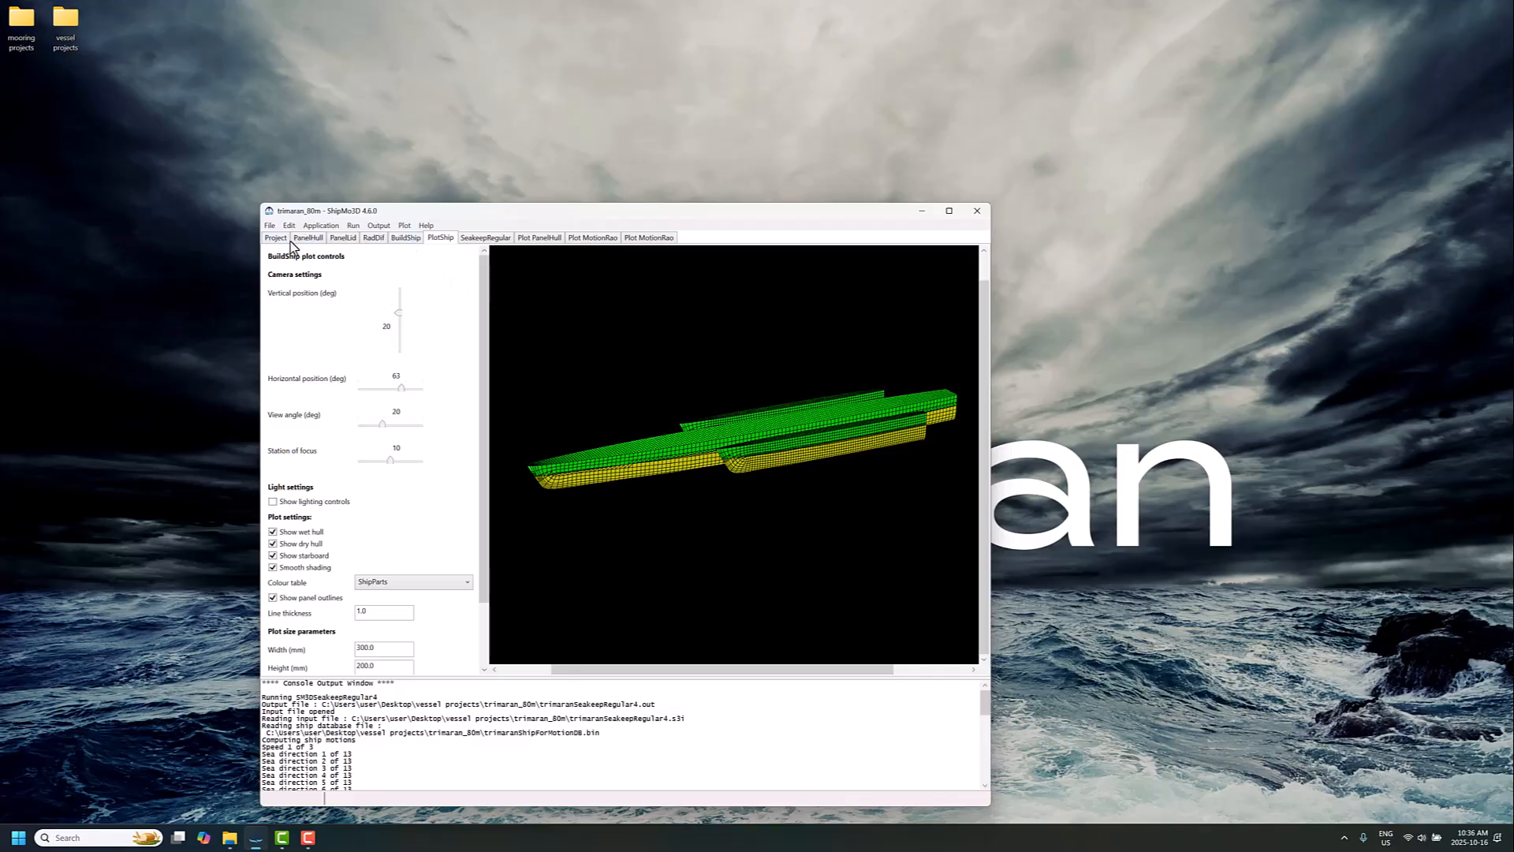
pyautogui.click(405, 239)
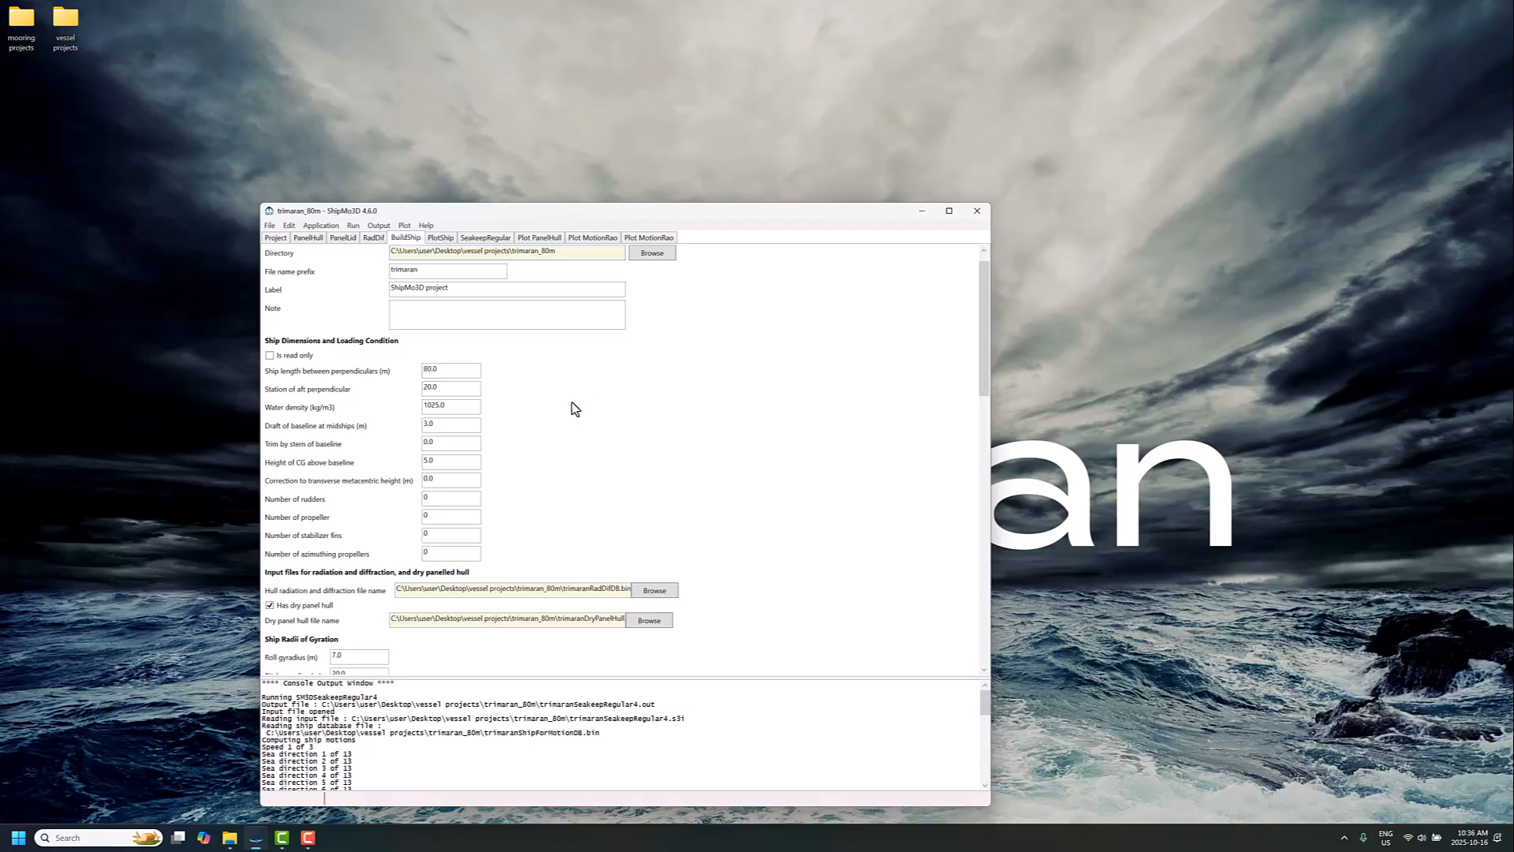
pyautogui.scroll(-3, 565, 440)
pyautogui.scroll(4, 561, 436)
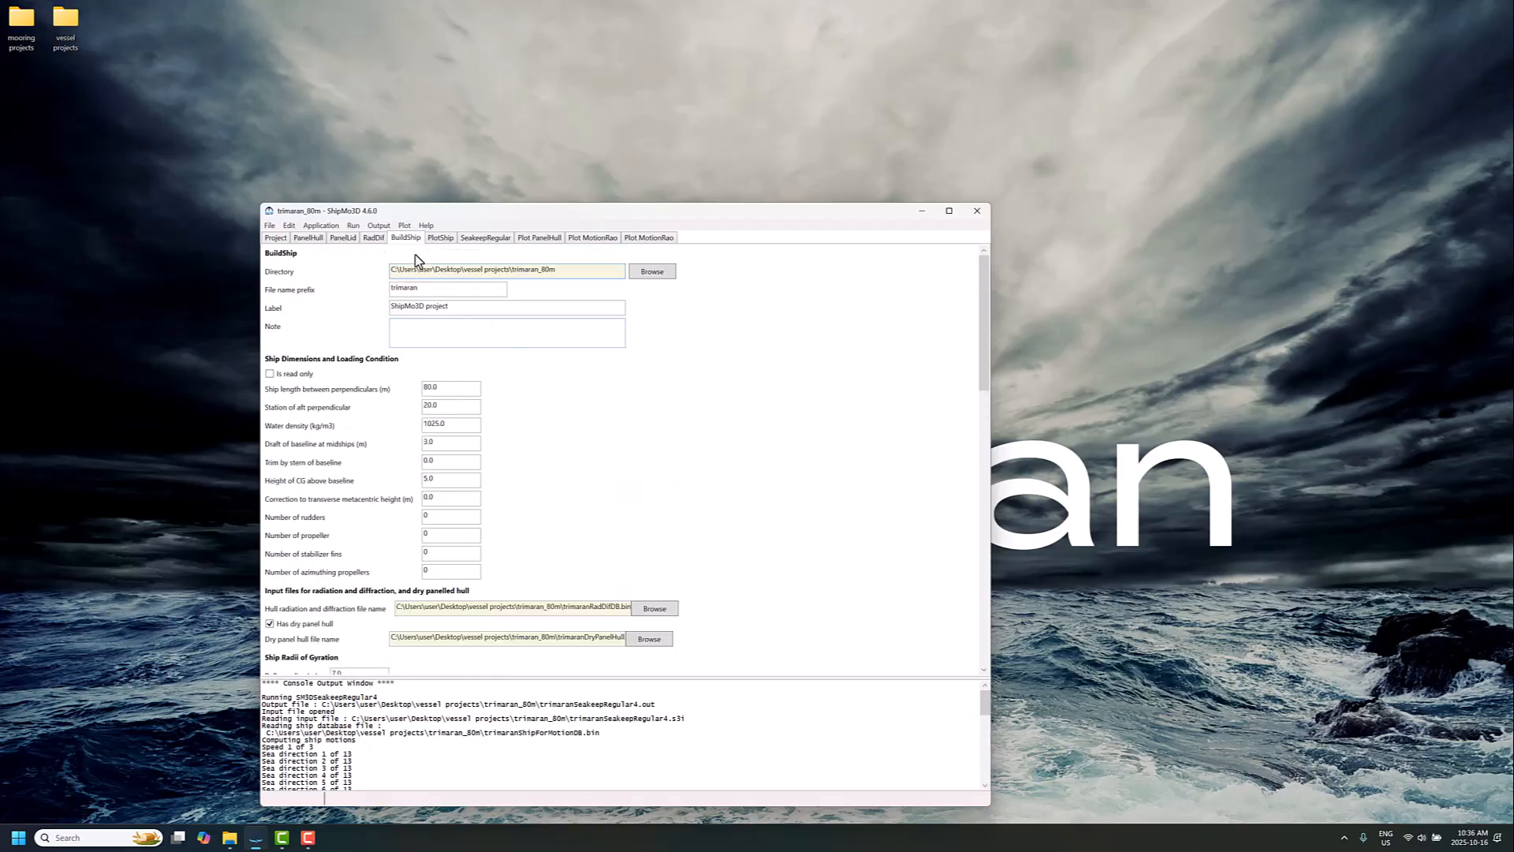
pyautogui.scroll(-10, 513, 424)
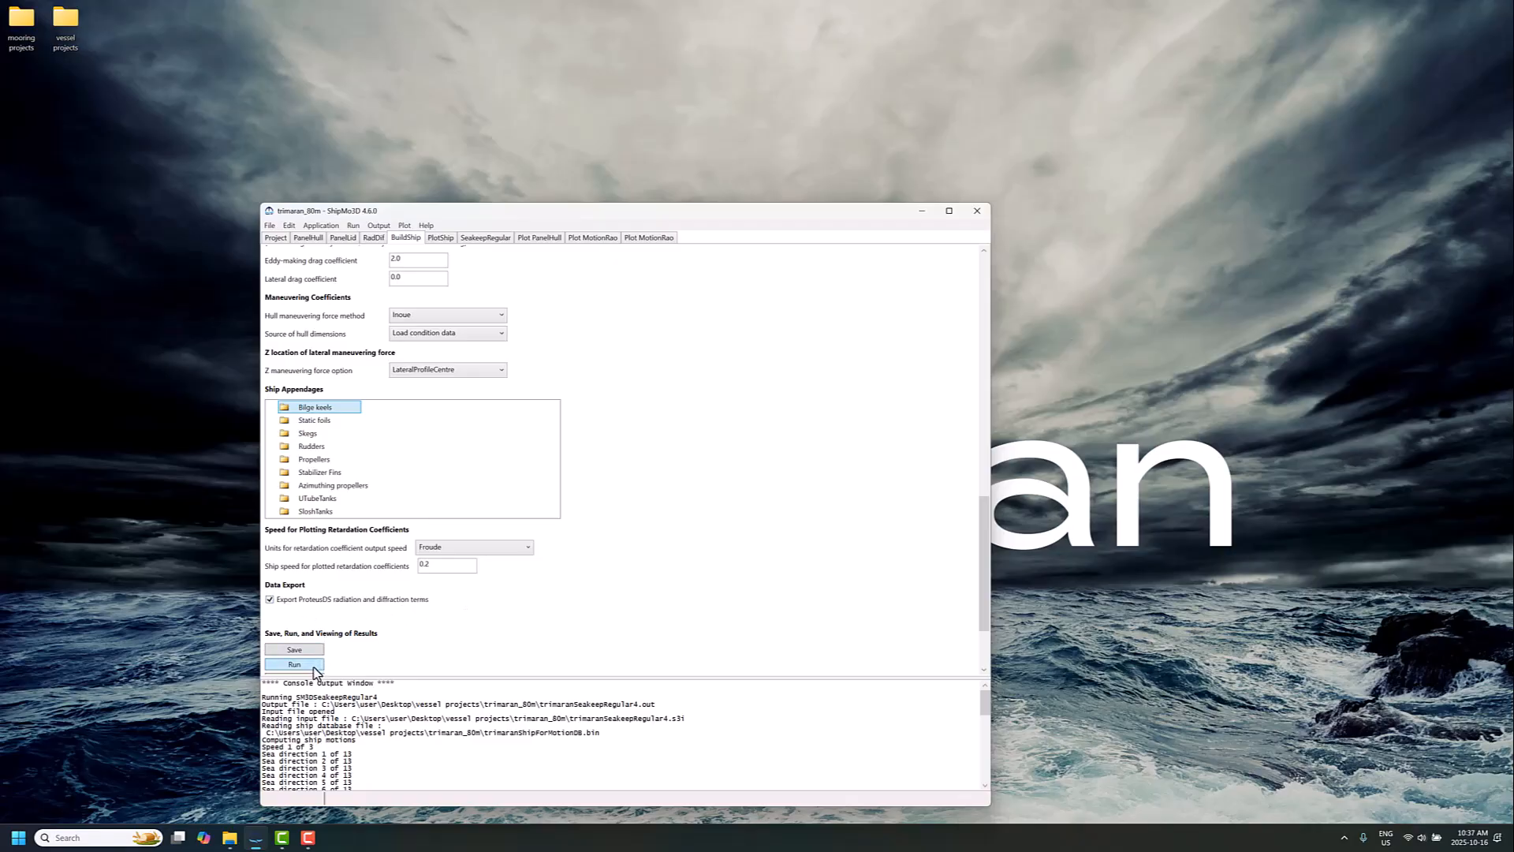
# Step: Switch to File Explorer and locate trimaranProteusDSRadCo.dat in the trimaran_80m folder, comparing its name with the BuildShip file name prefix
pyautogui.click(230, 838)
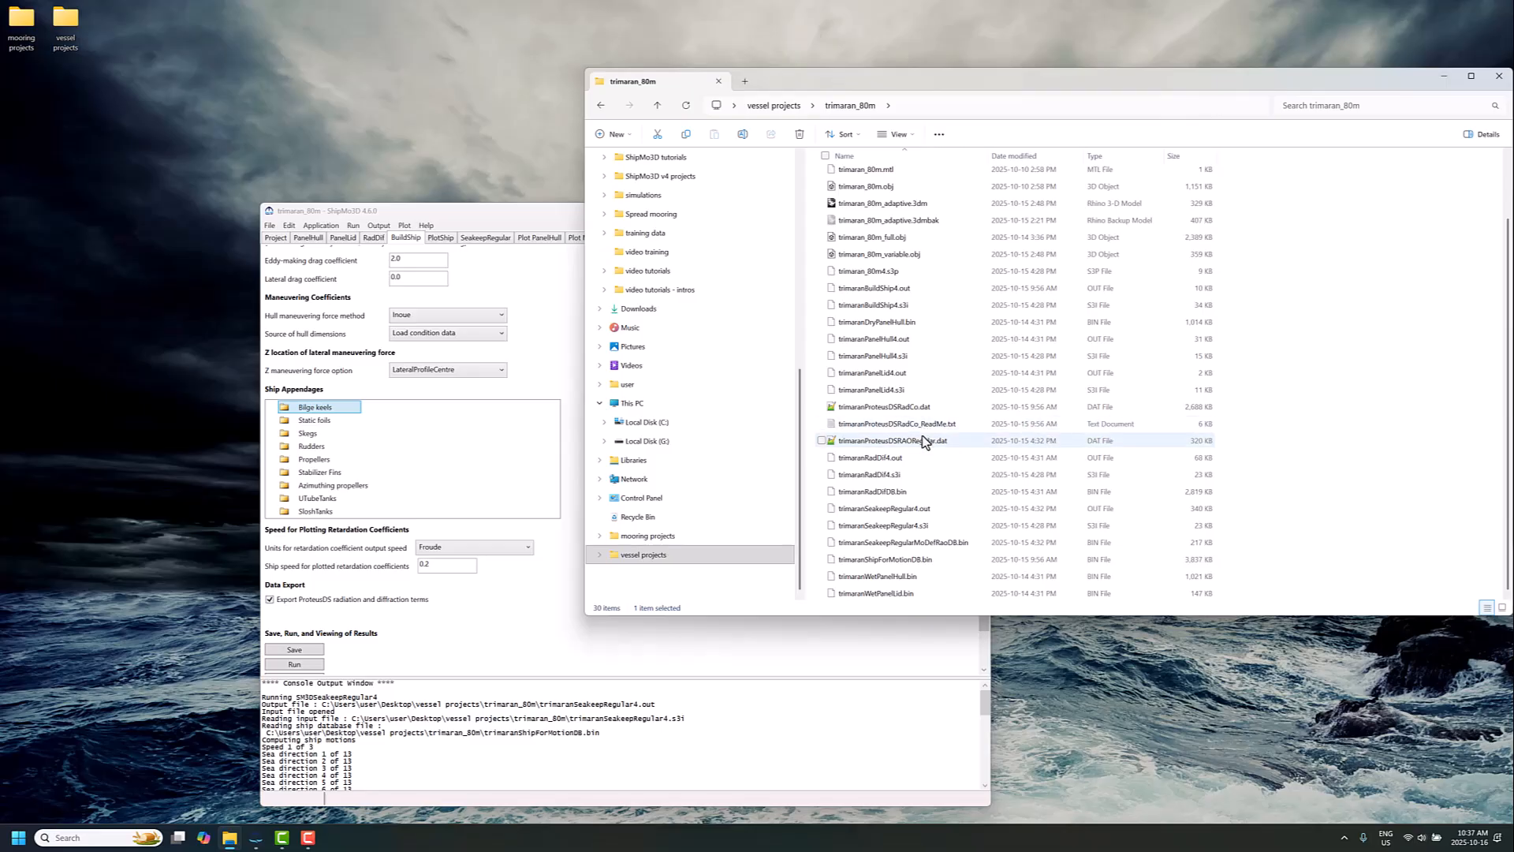
pyautogui.click(898, 408)
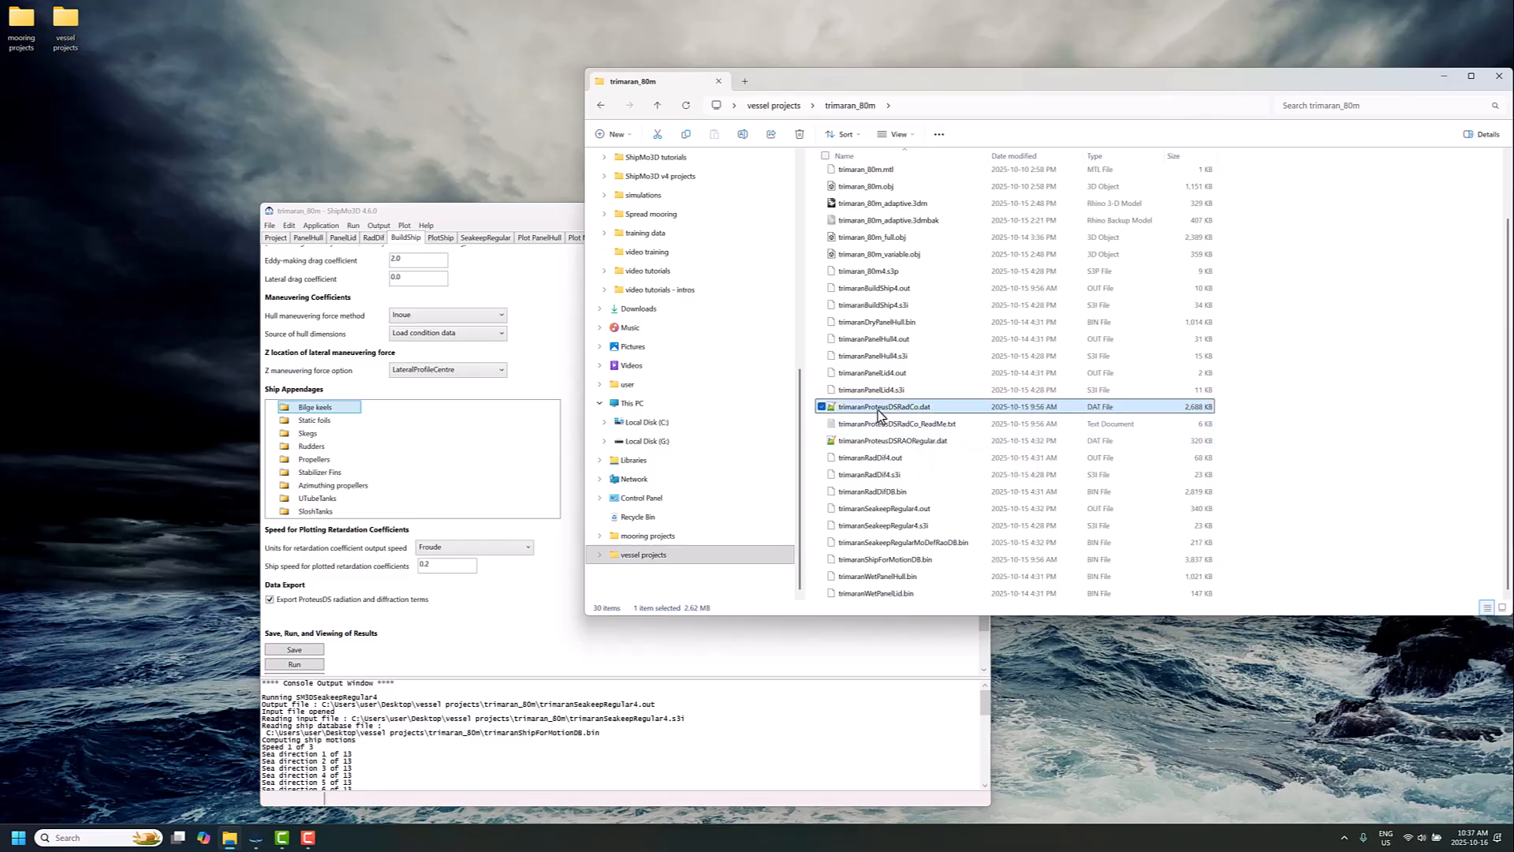
pyautogui.click(544, 352)
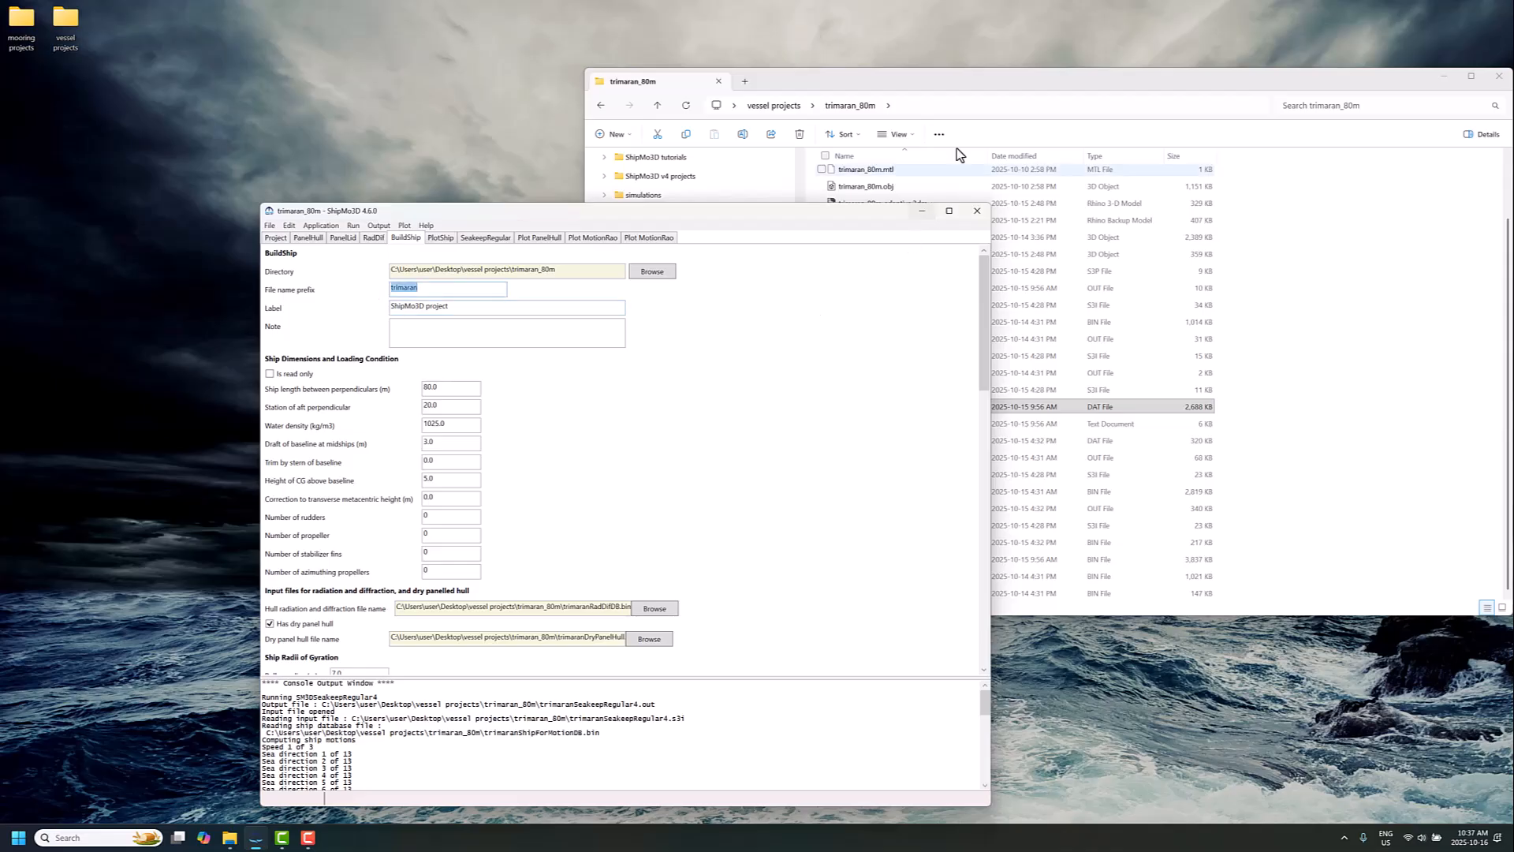
pyautogui.click(953, 87)
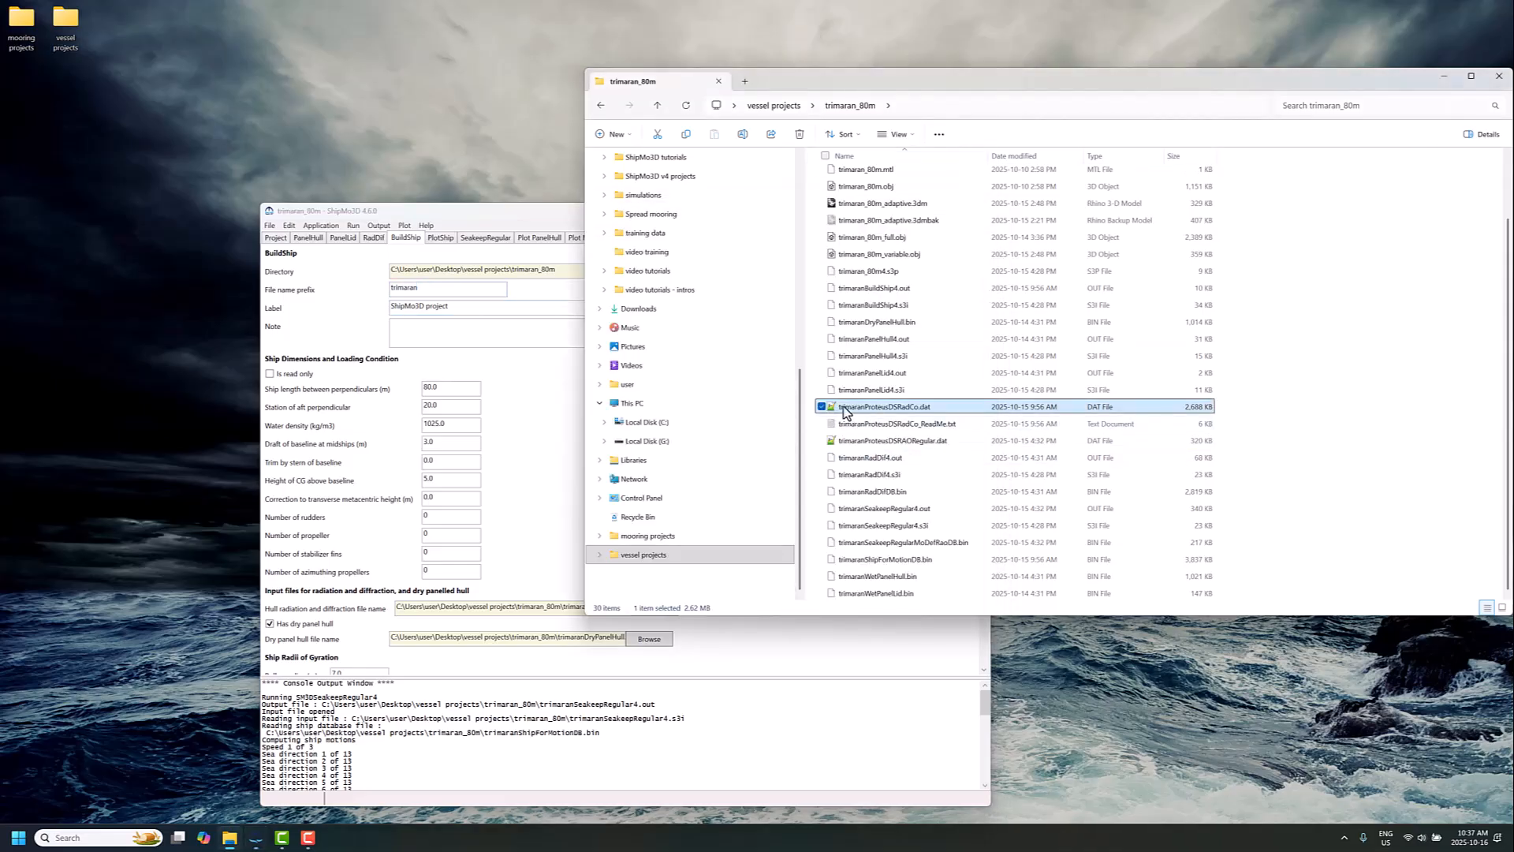
pyautogui.click(887, 415)
pyautogui.click(884, 411)
# Step: Launch the ProteusDS Simulation Toolbox with a new unsaved project
pyautogui.press('super')
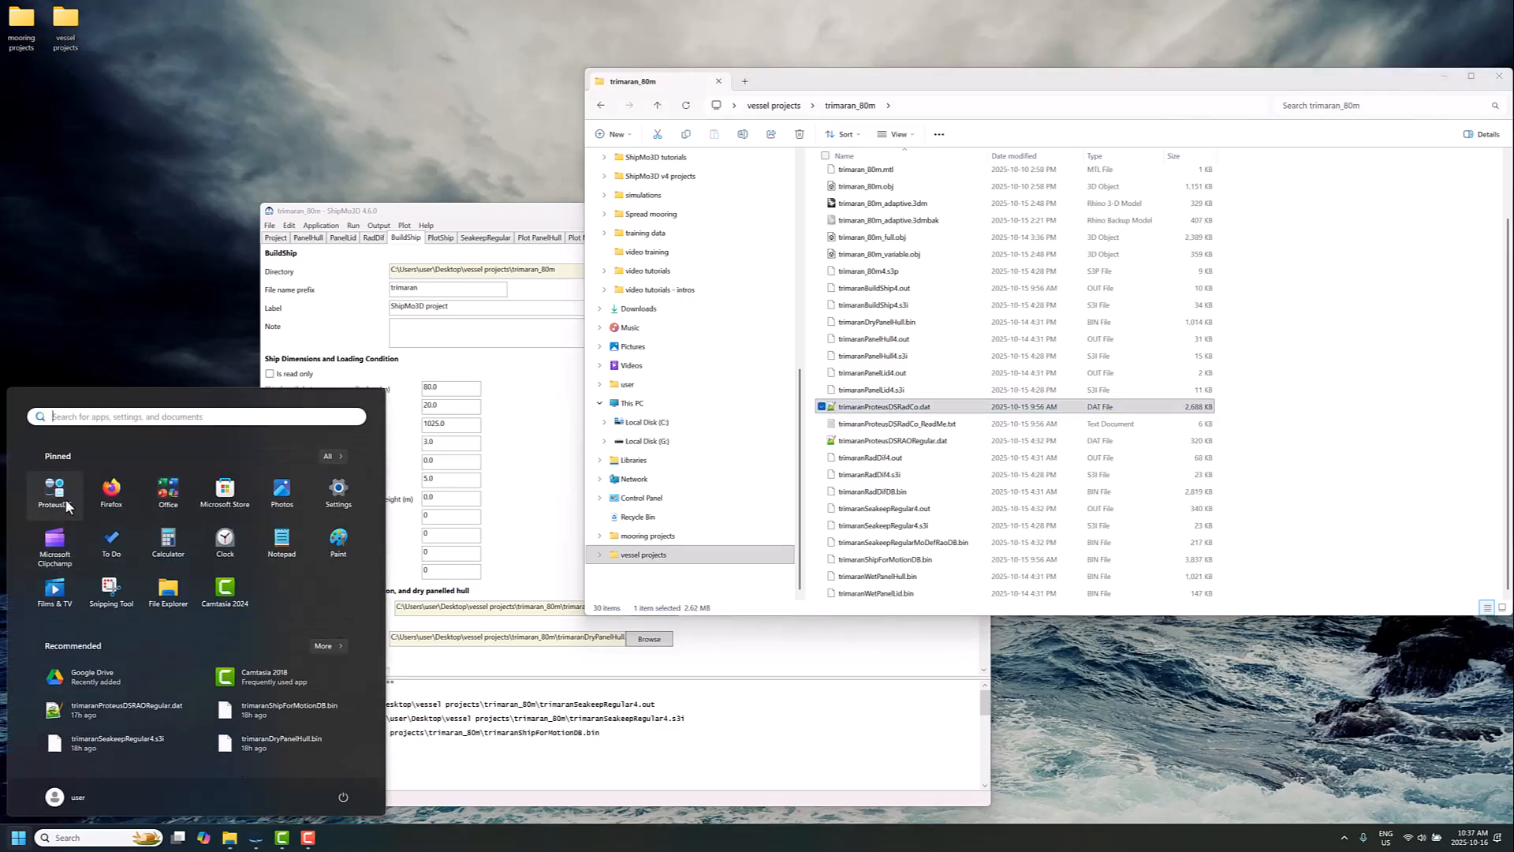
pyautogui.click(65, 499)
pyautogui.click(166, 568)
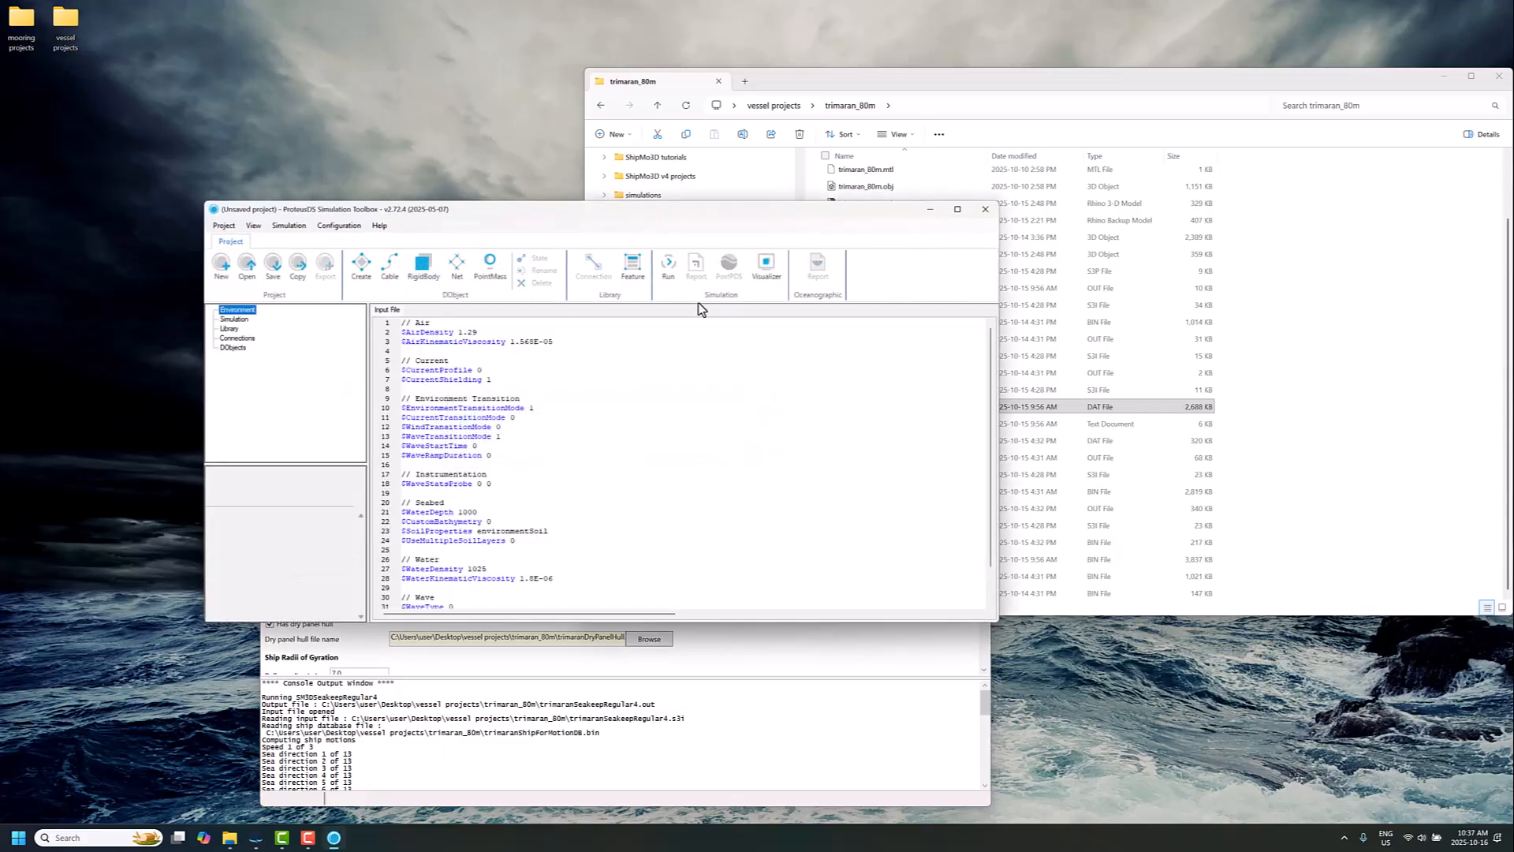
# Step: Open the Visualizer, place its window beside the project window, and enable display of the water surface
pyautogui.click(773, 277)
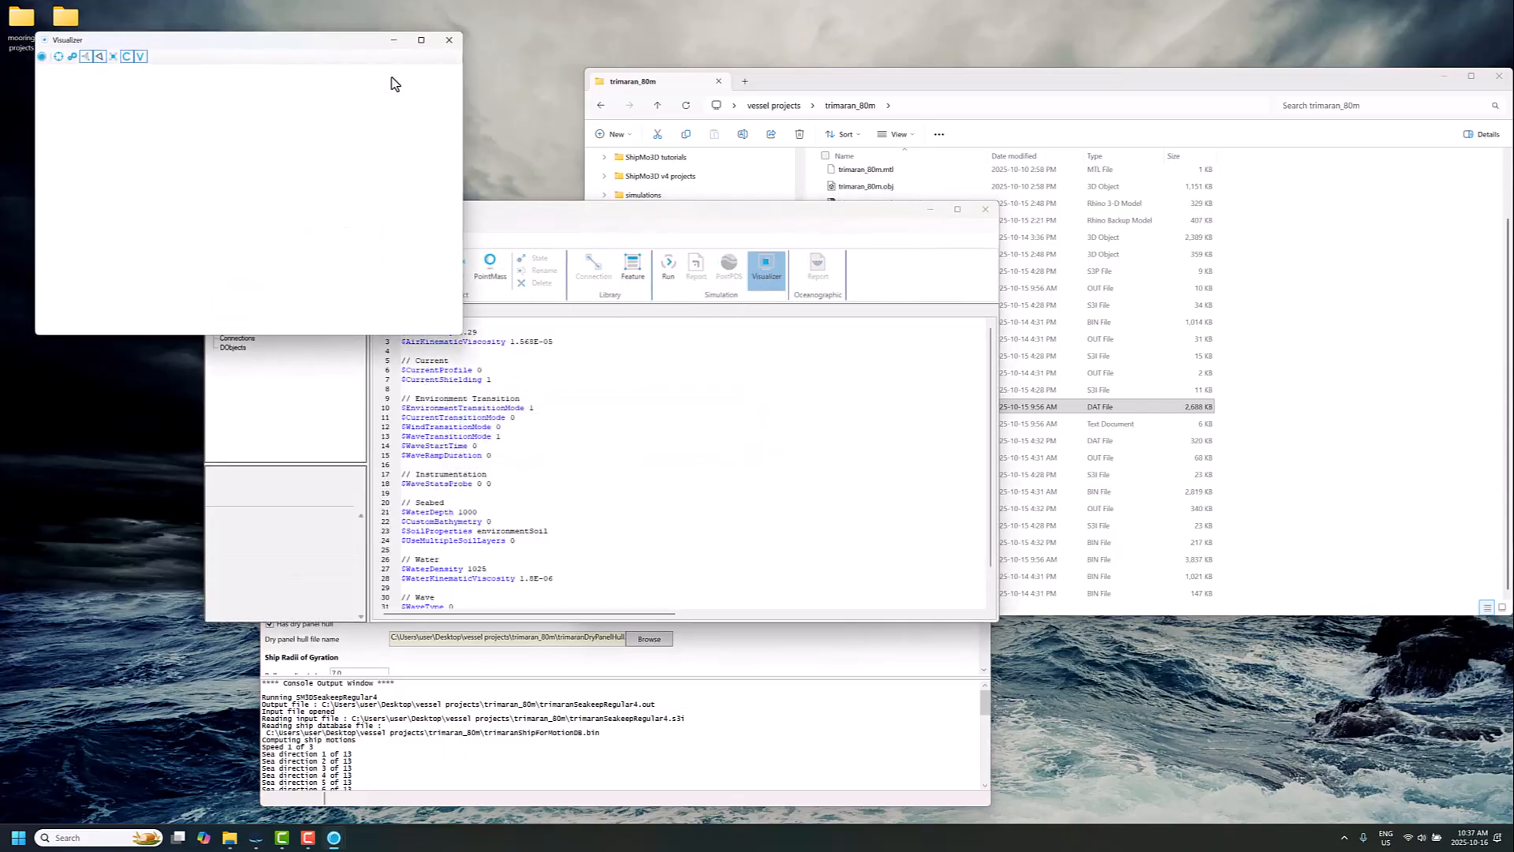
pyautogui.moveTo(334, 46); pyautogui.dragTo(1281, 336)
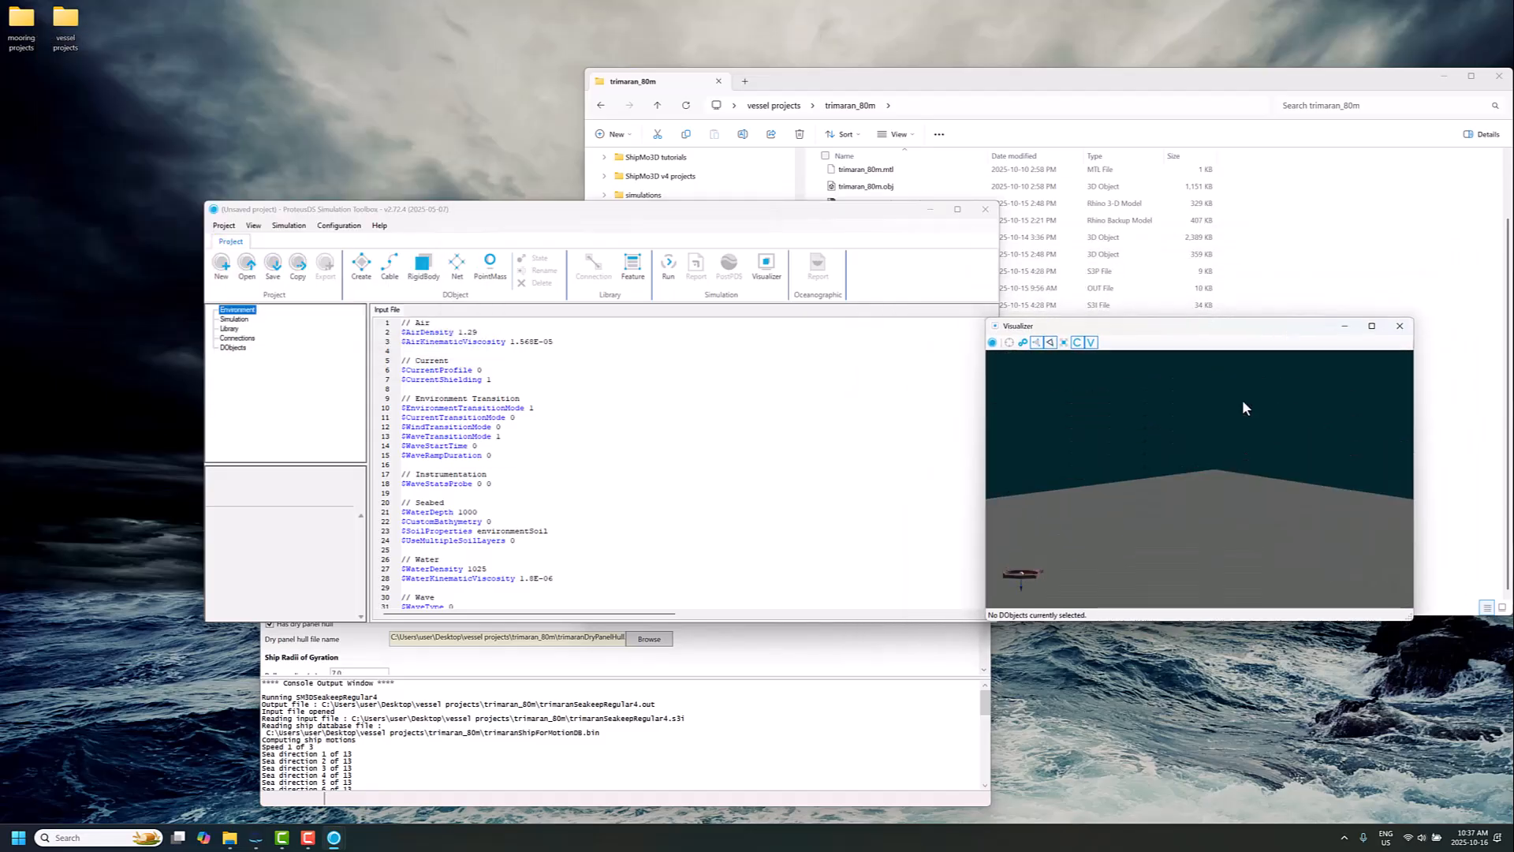
pyautogui.click(1065, 344)
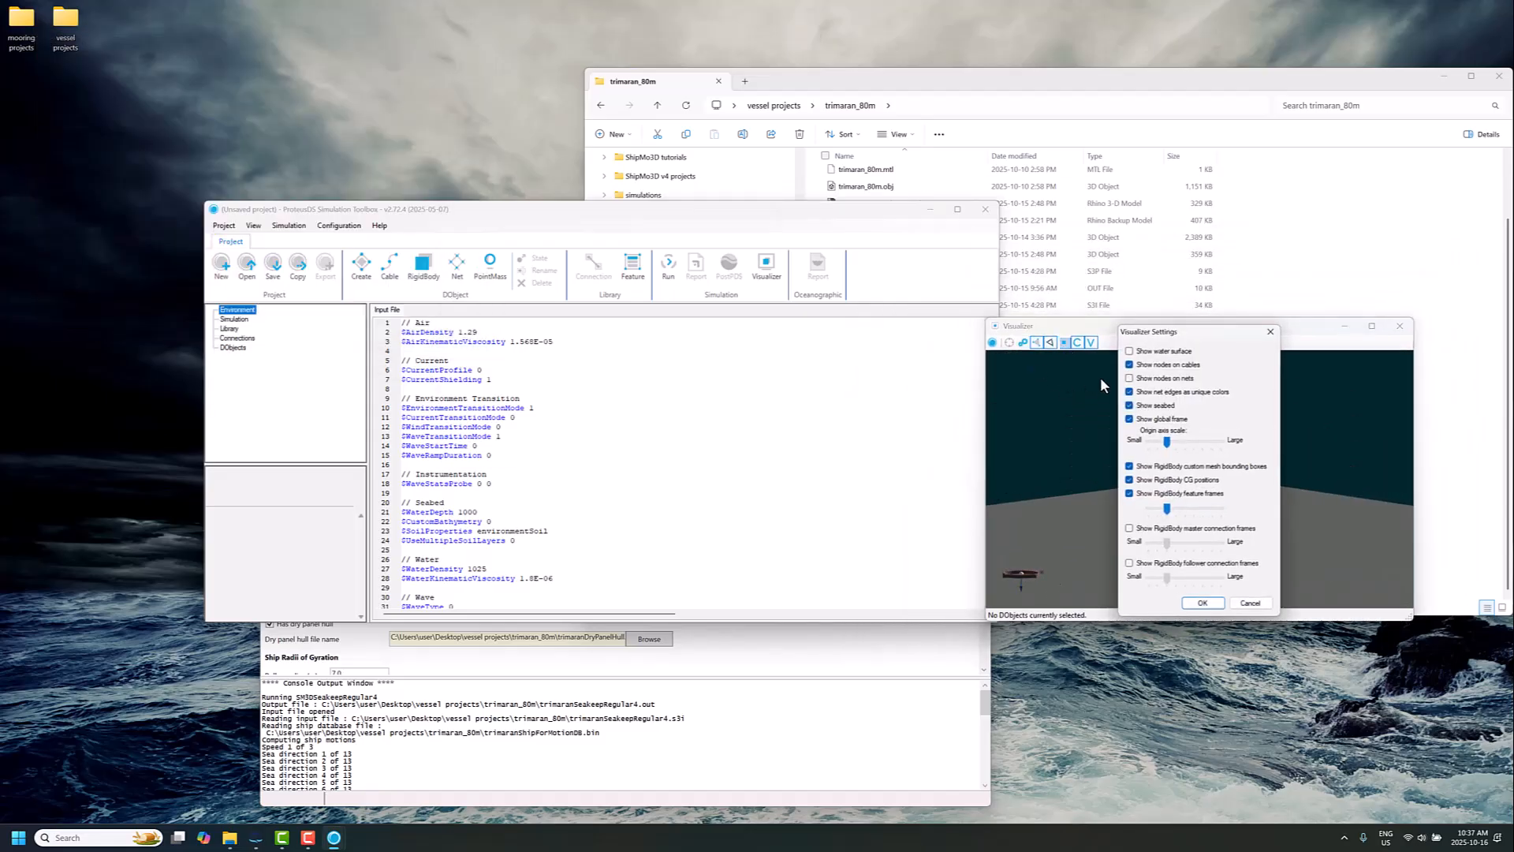
pyautogui.click(1202, 604)
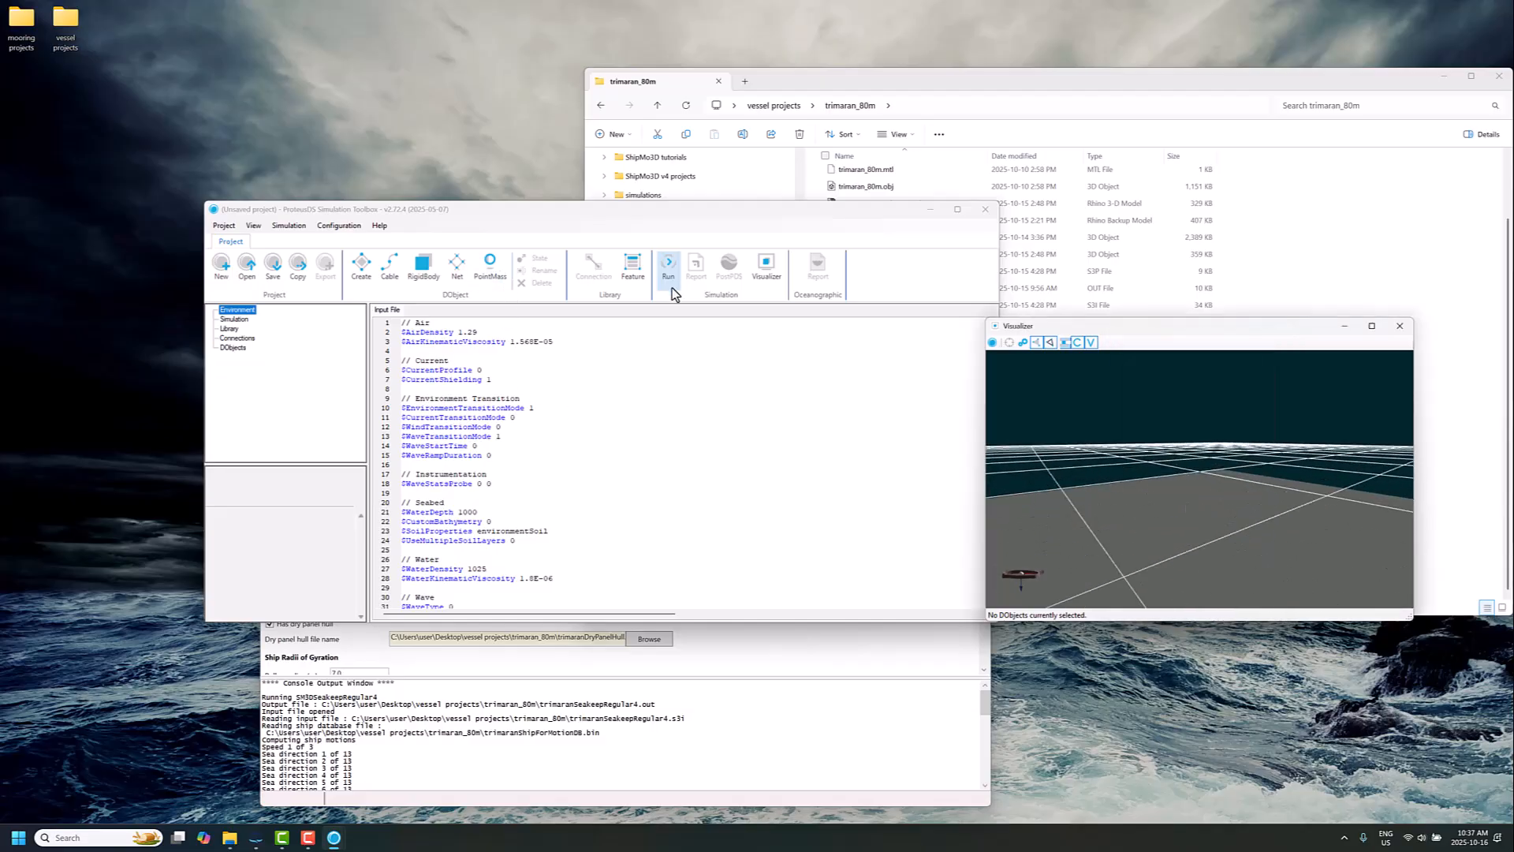
# Step: Create a RigidBody DObject named trimaran_80m_loadRAO and add blank lines at the end of its input file
pyautogui.click(452, 328)
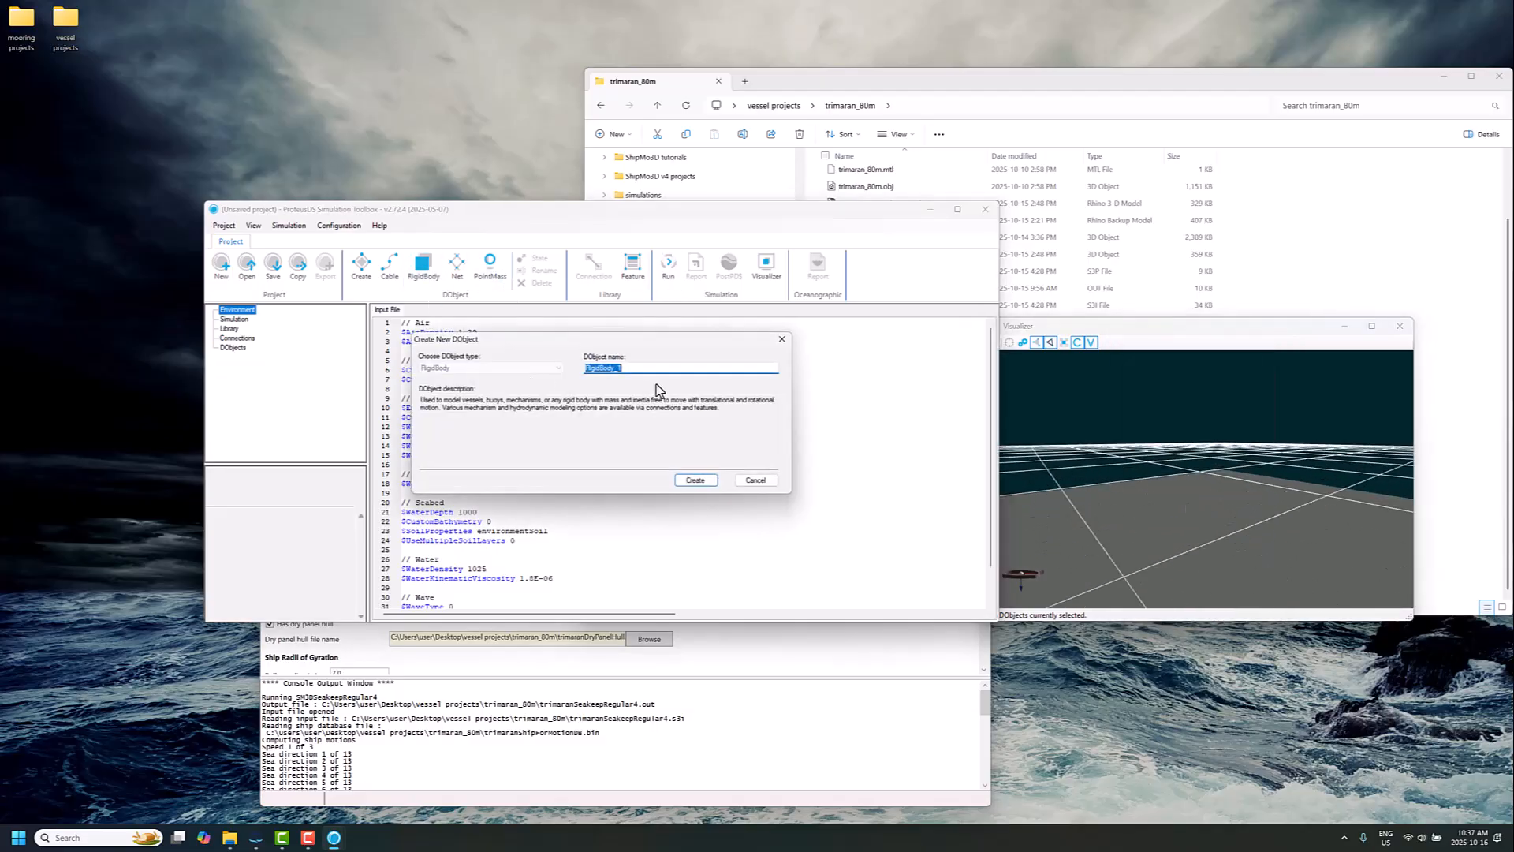
pyautogui.write('trimaran_80m_loadRAO')
pyautogui.click(695, 480)
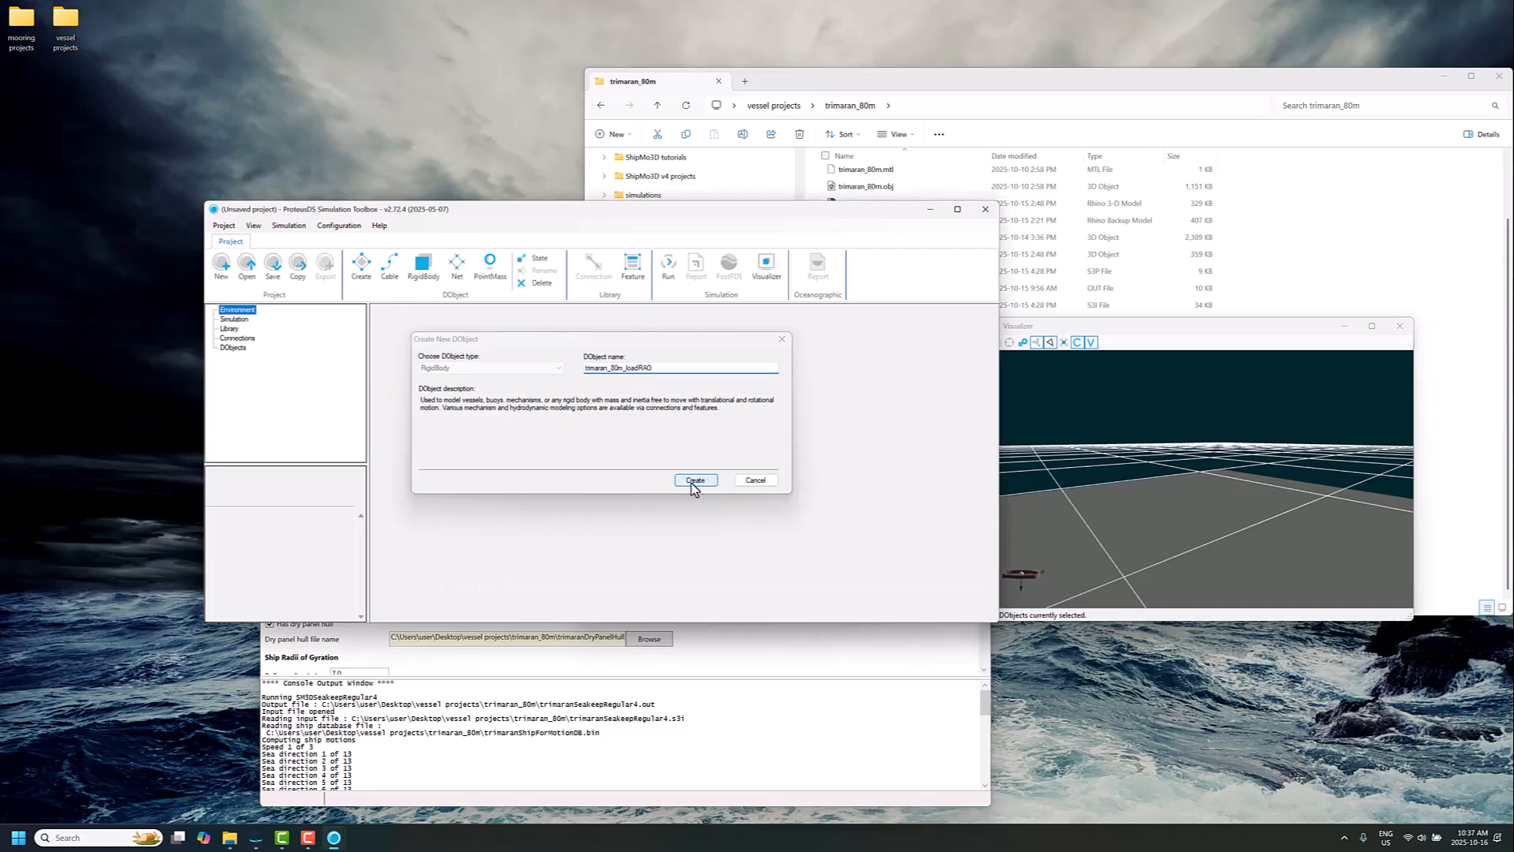
pyautogui.click(515, 462)
pyautogui.press('Return')
pyautogui.press('Return')
pyautogui.press('Return')
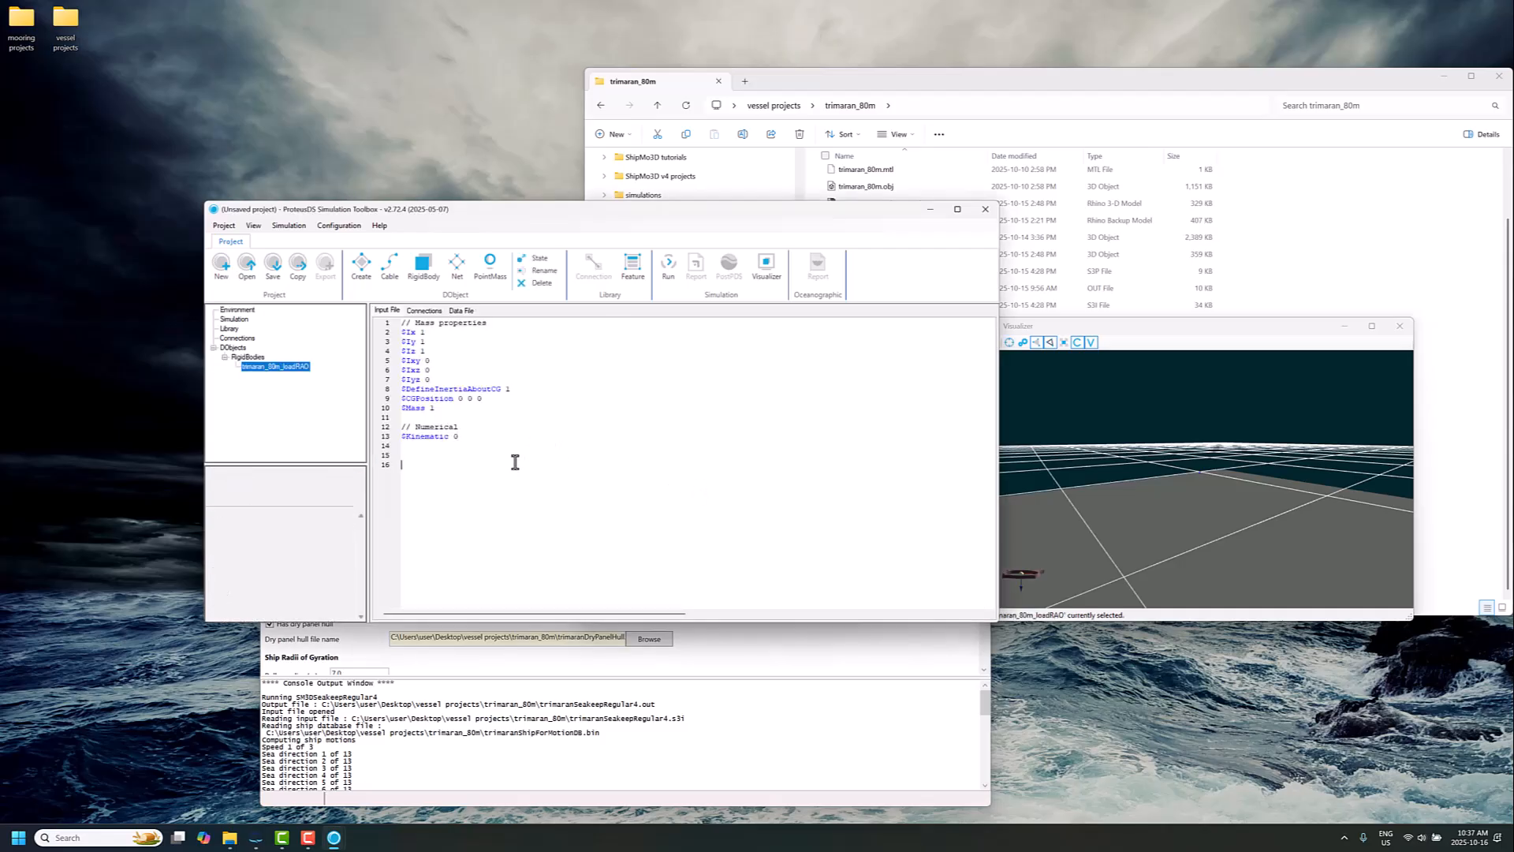
# Step: Save the project as load_RAO_trimaran in the trimaran_80m working folder
pyautogui.click(273, 266)
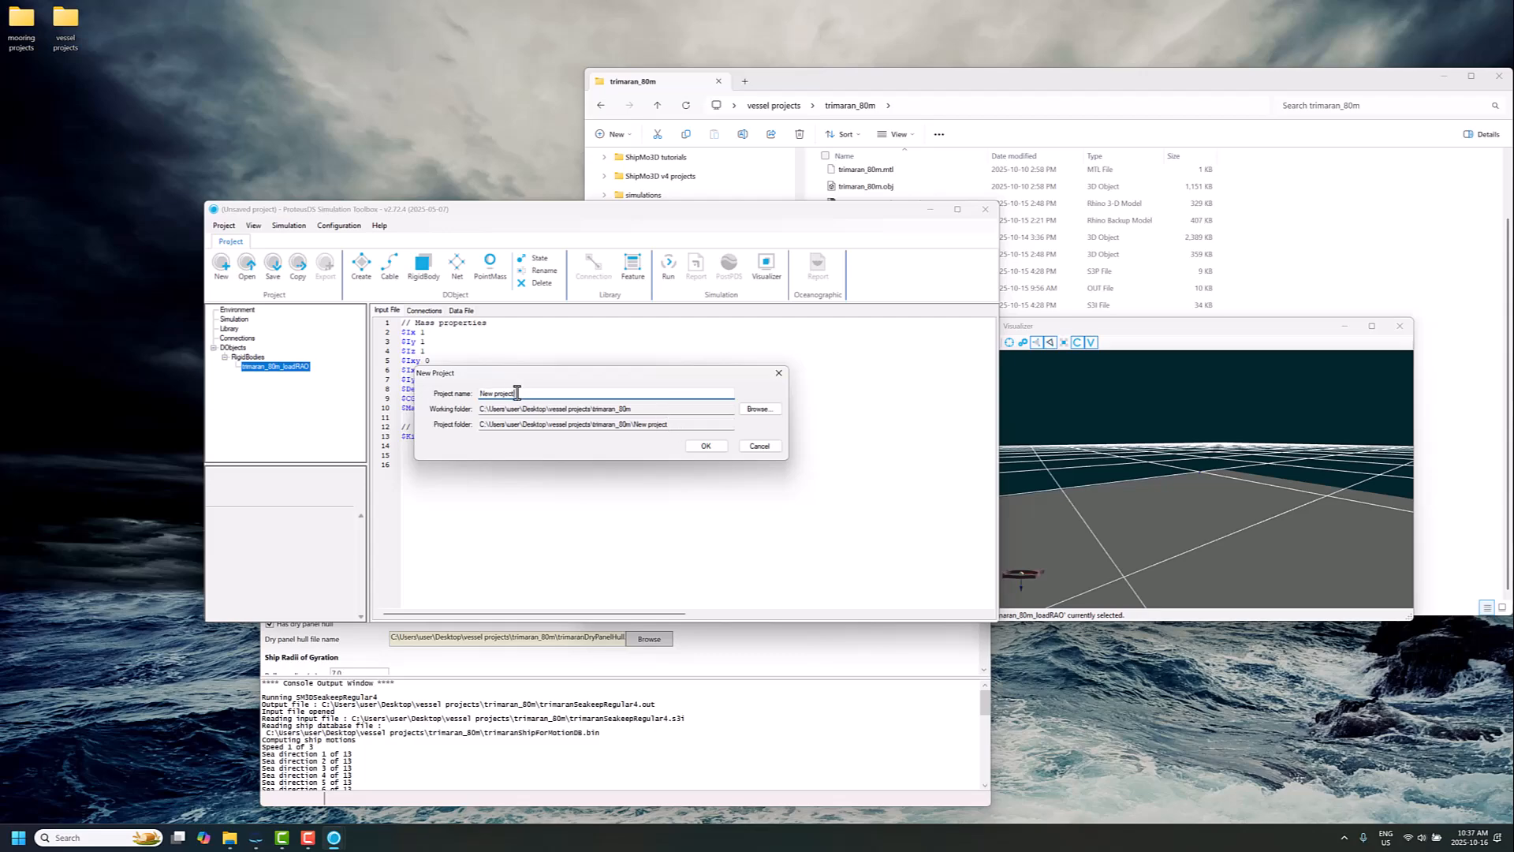
pyautogui.moveTo(518, 393); pyautogui.dragTo(465, 394)
pyautogui.scroll(2, 871, 182)
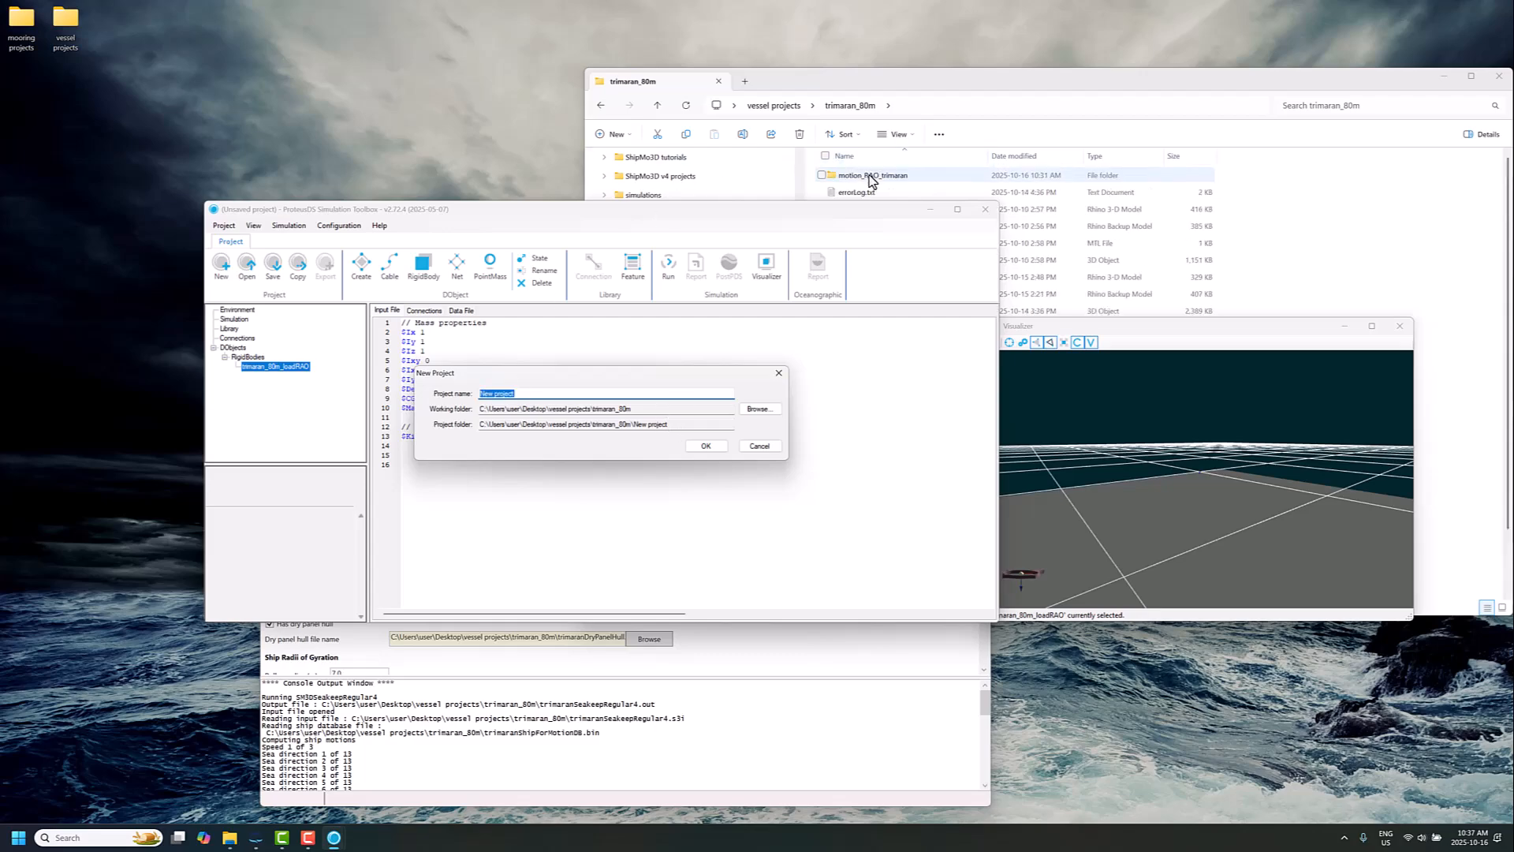
pyautogui.press('BackSpace')
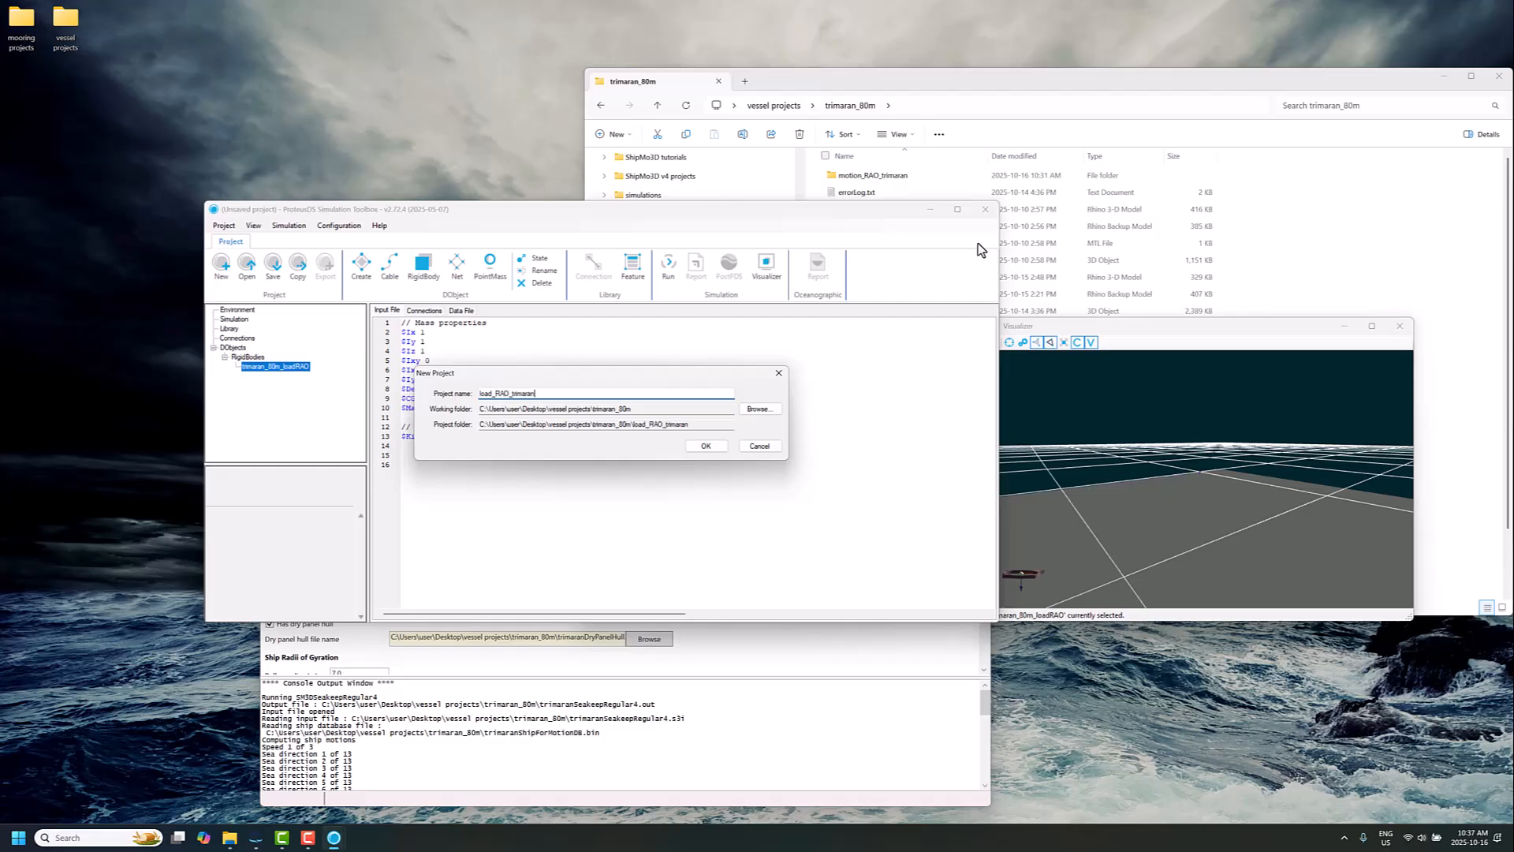
pyautogui.click(710, 447)
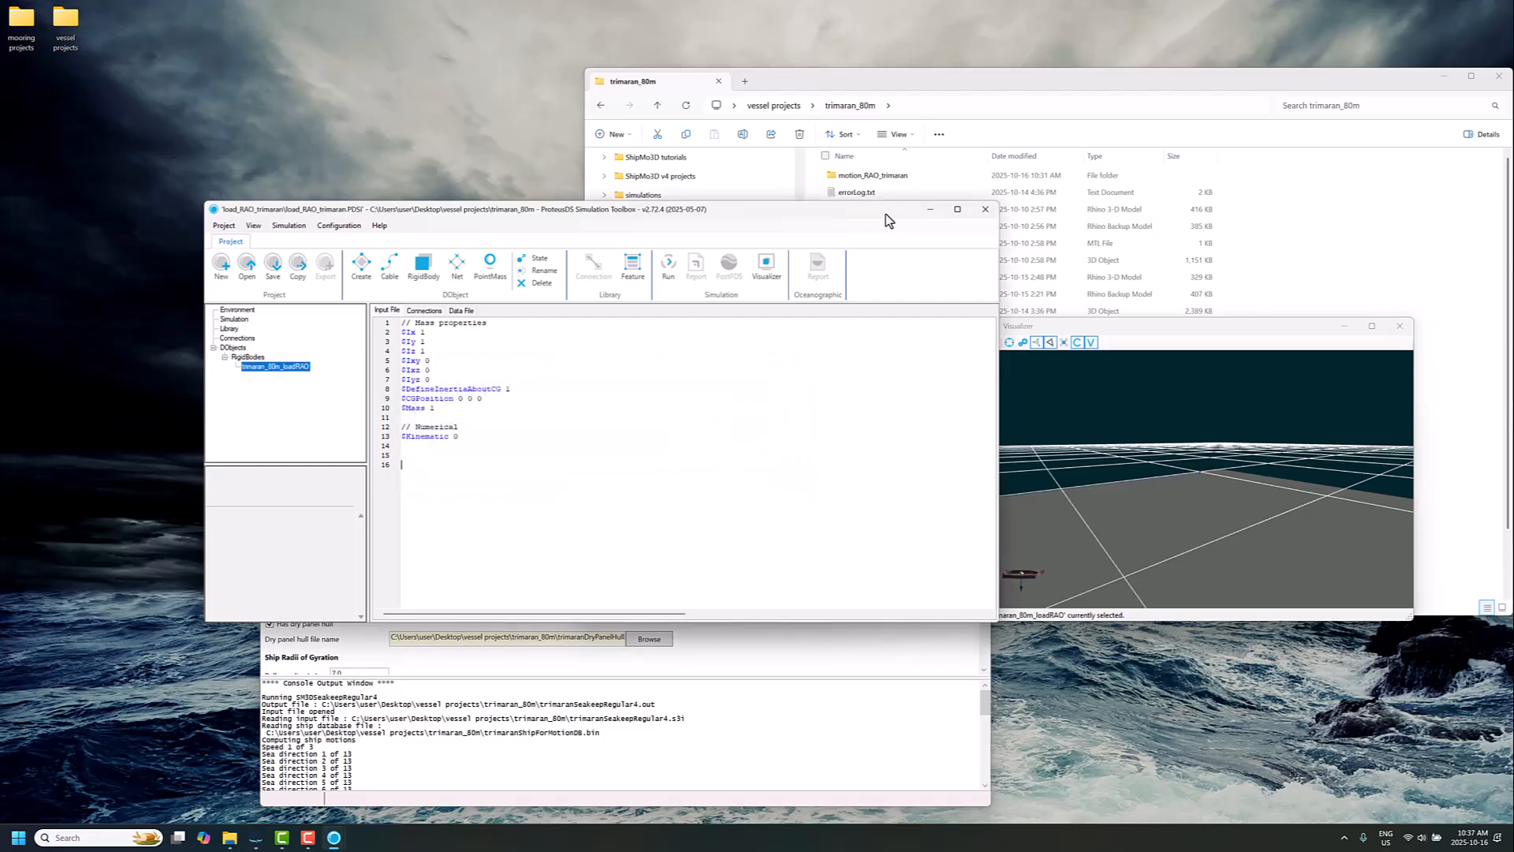
# Step: Copy trimaranProteusDSRadCo.dat and trimaran_80m_full.obj from trimaran_80m into the load_RAO_trimaran project folder, using File Explorer
pyautogui.click(899, 195)
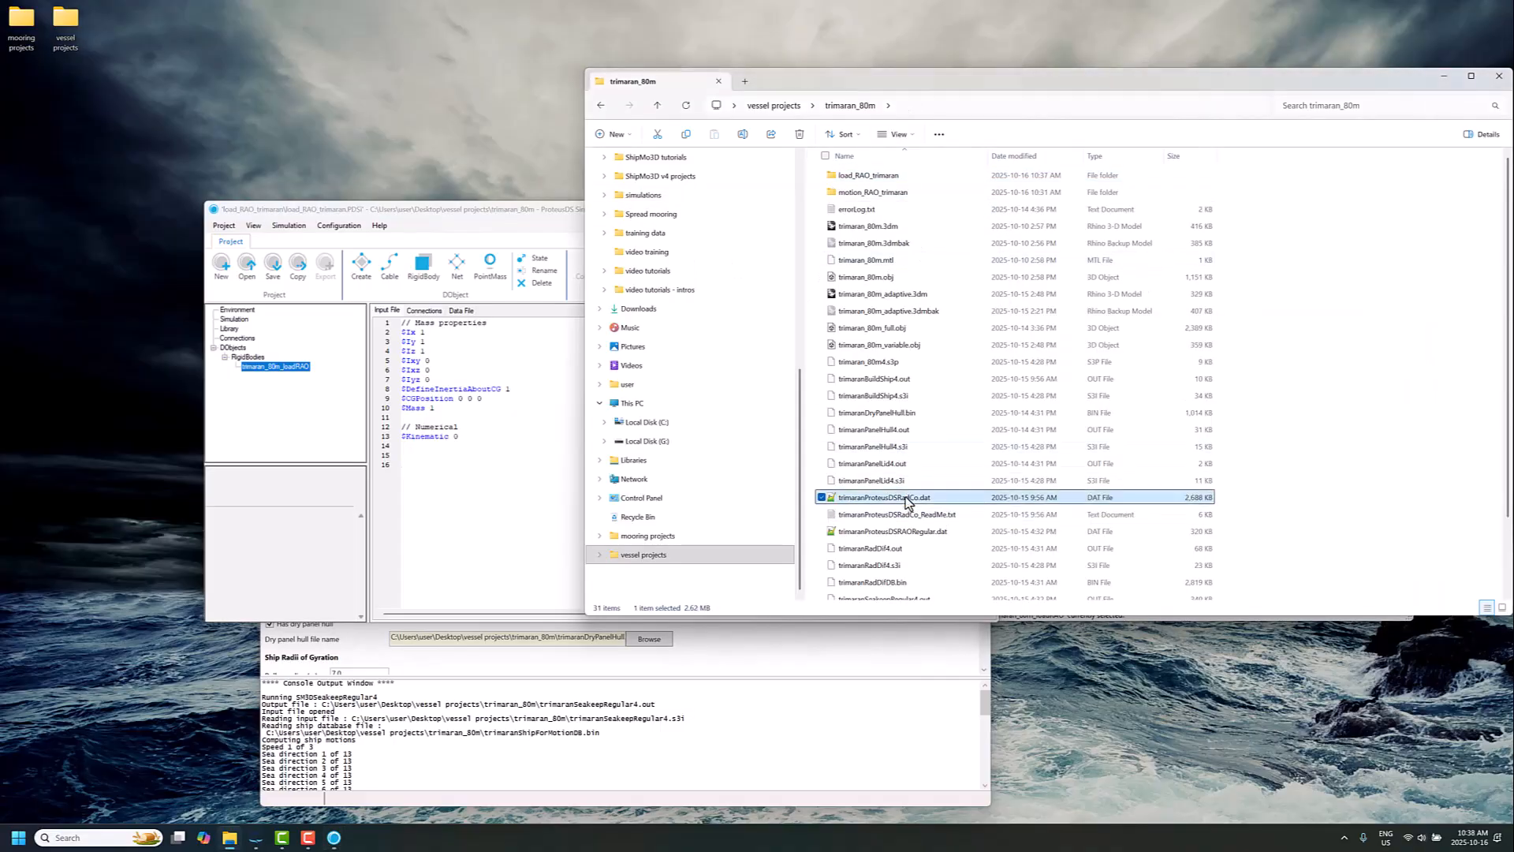
pyautogui.keyDown('ctrl'); pyautogui.click(902, 330); pyautogui.keyUp('ctrl')
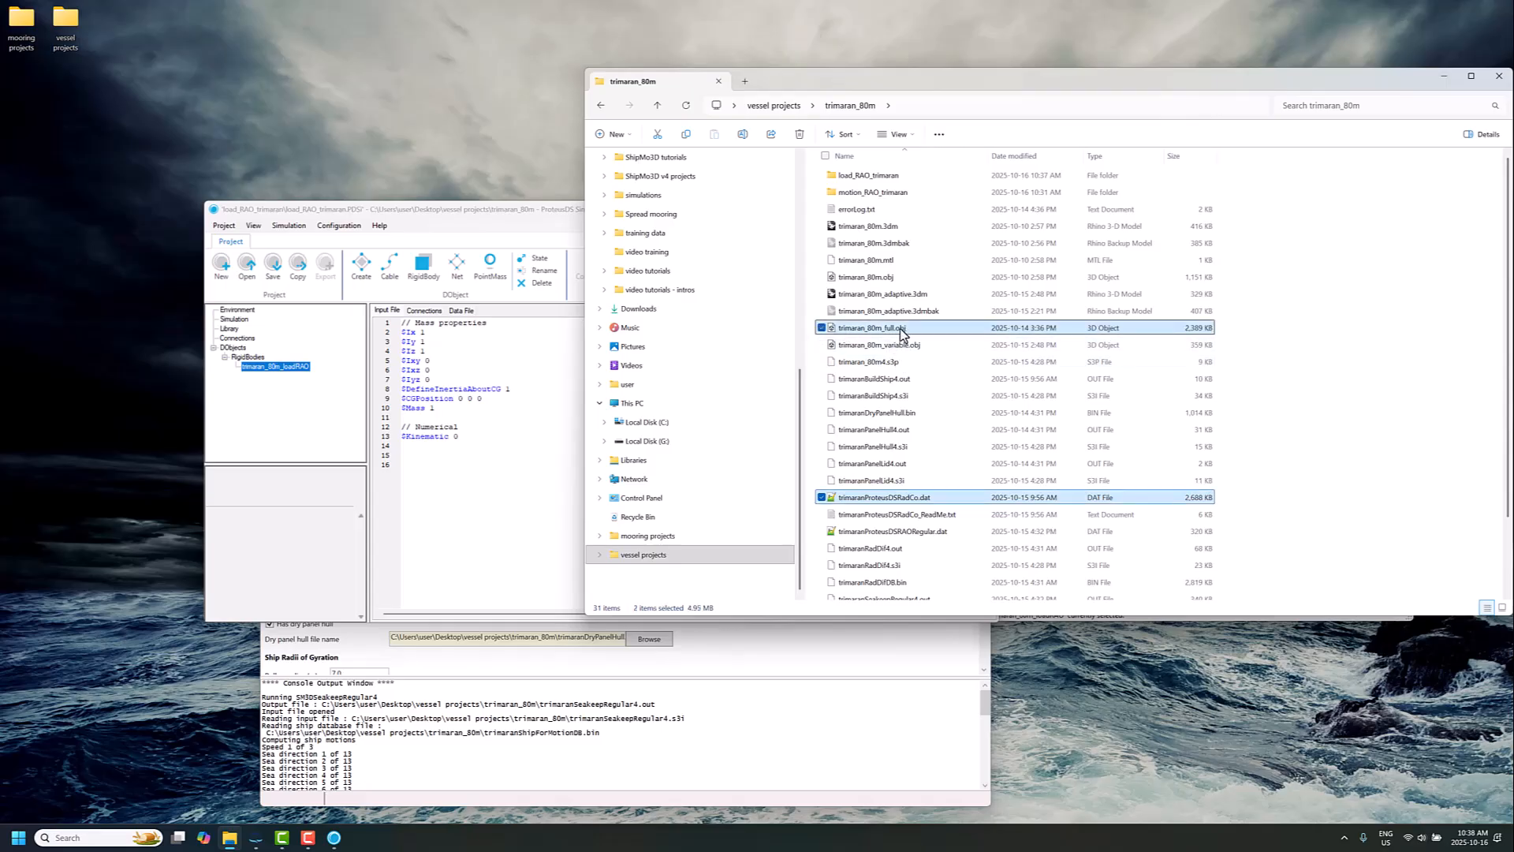
pyautogui.doubleClick(873, 177)
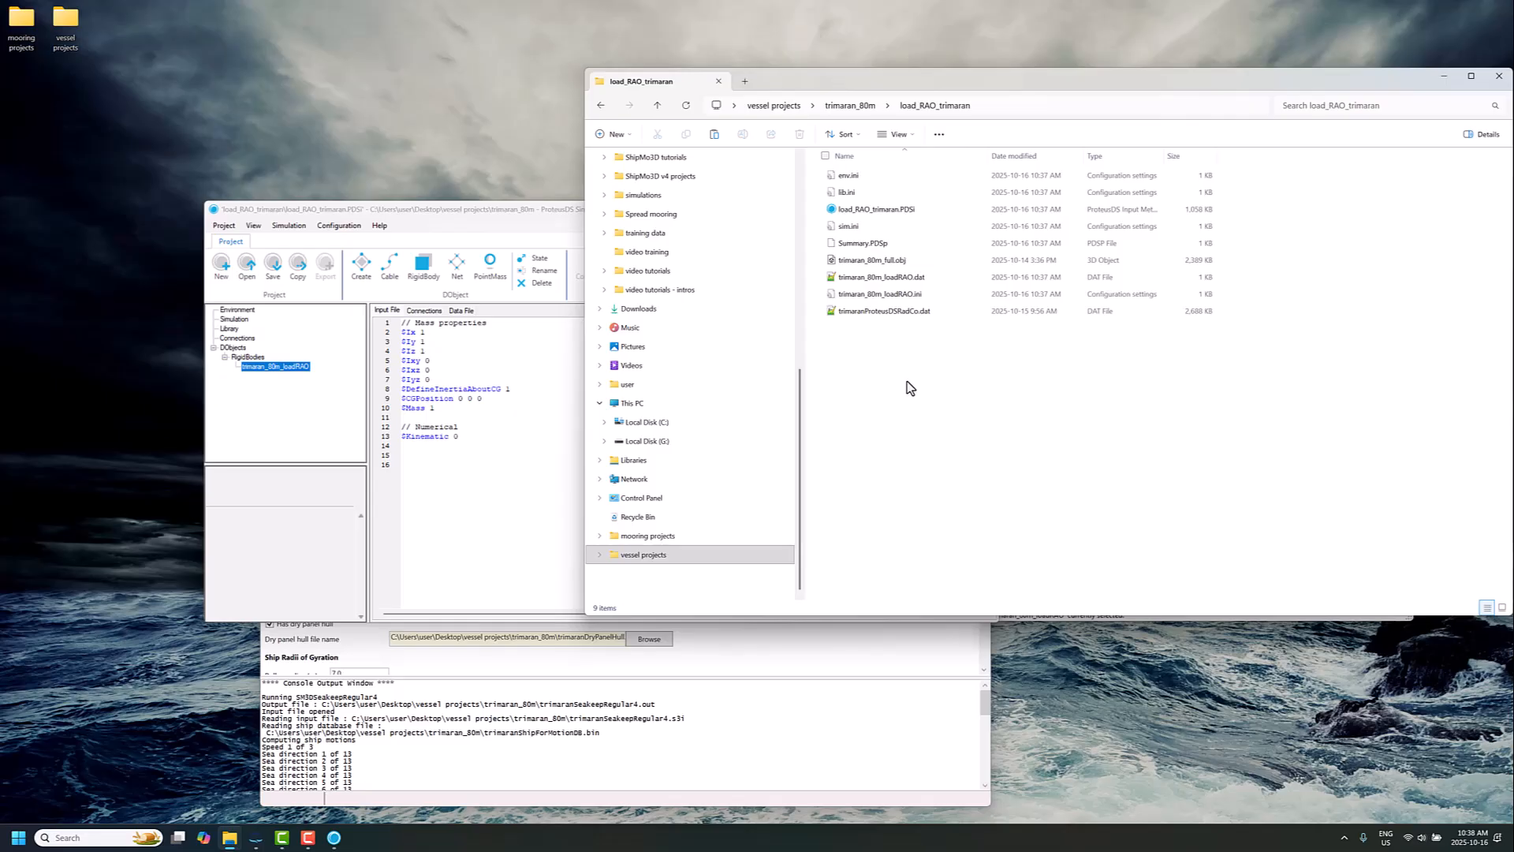
pyautogui.moveTo(828, 79); pyautogui.dragTo(852, 112)
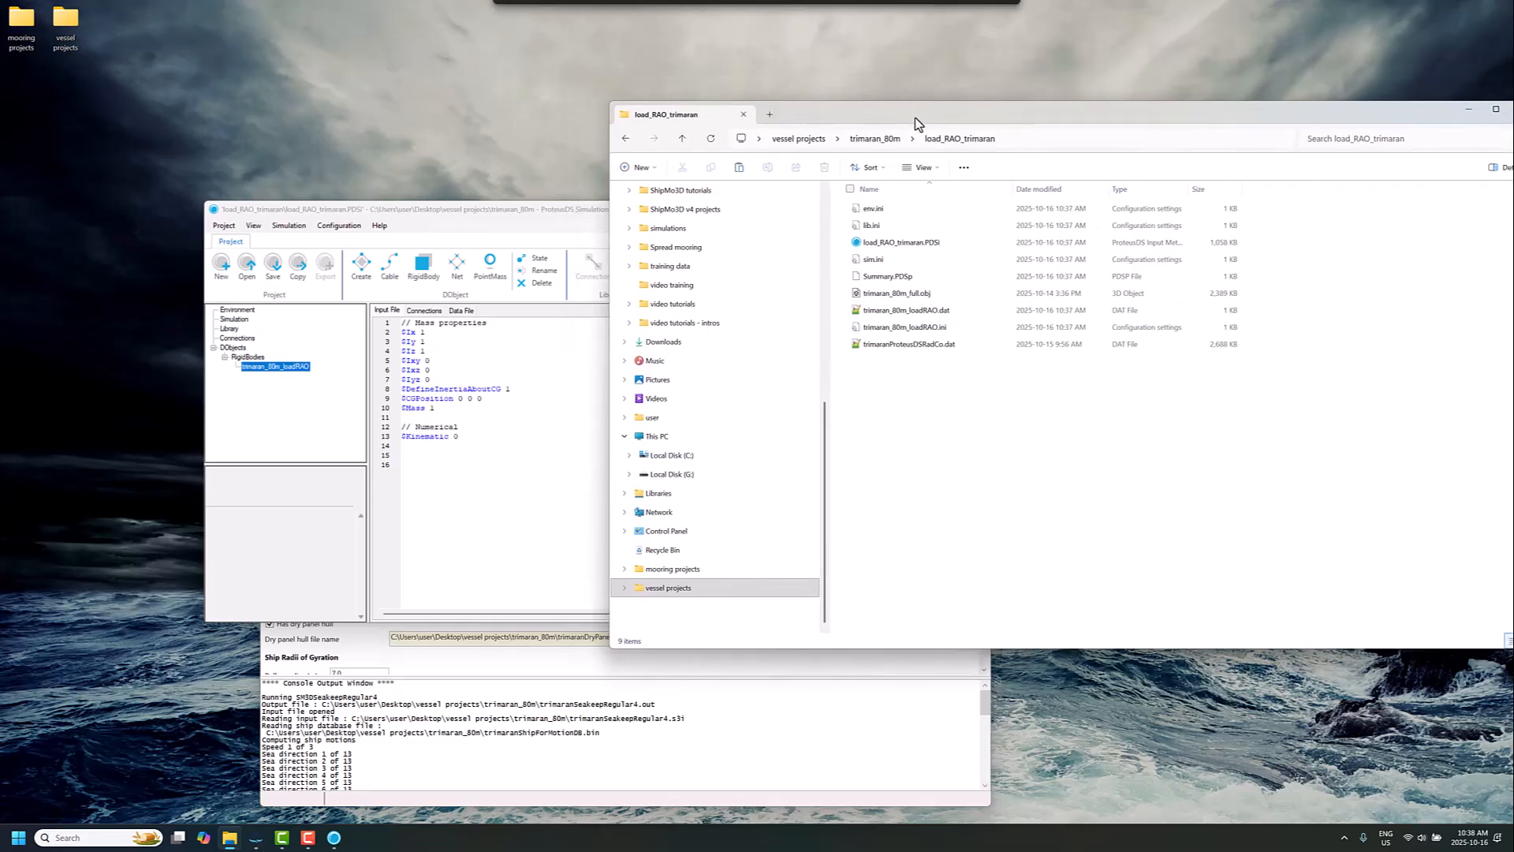
pyautogui.click(1468, 109)
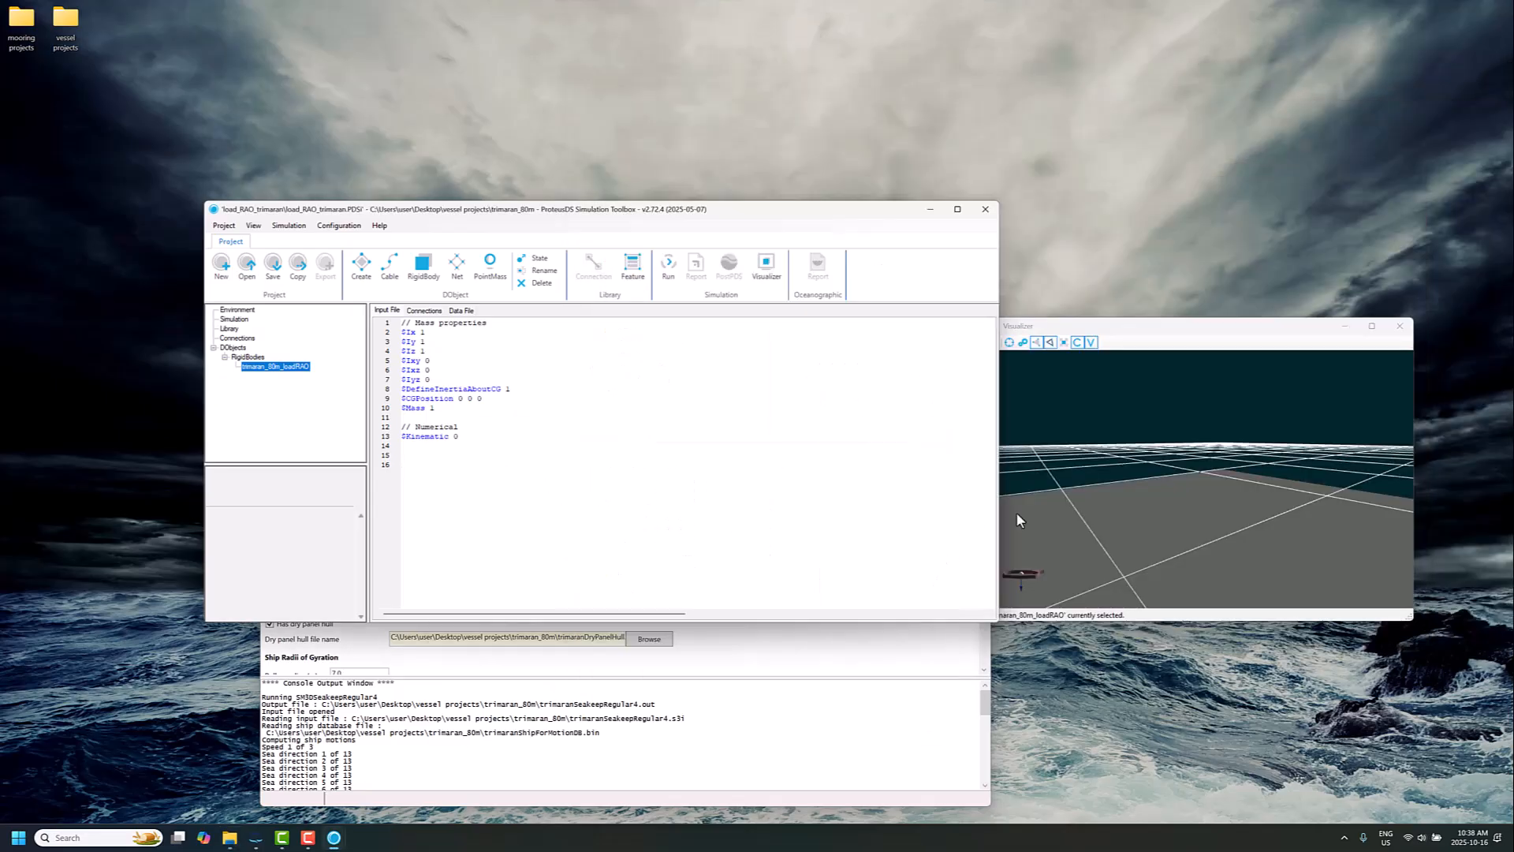
# Step: Add a $VisualizationModel property to the rigid body's input file with the feature name trimaran_80m_hull
pyautogui.click(489, 469)
pyautogui.press('Return')
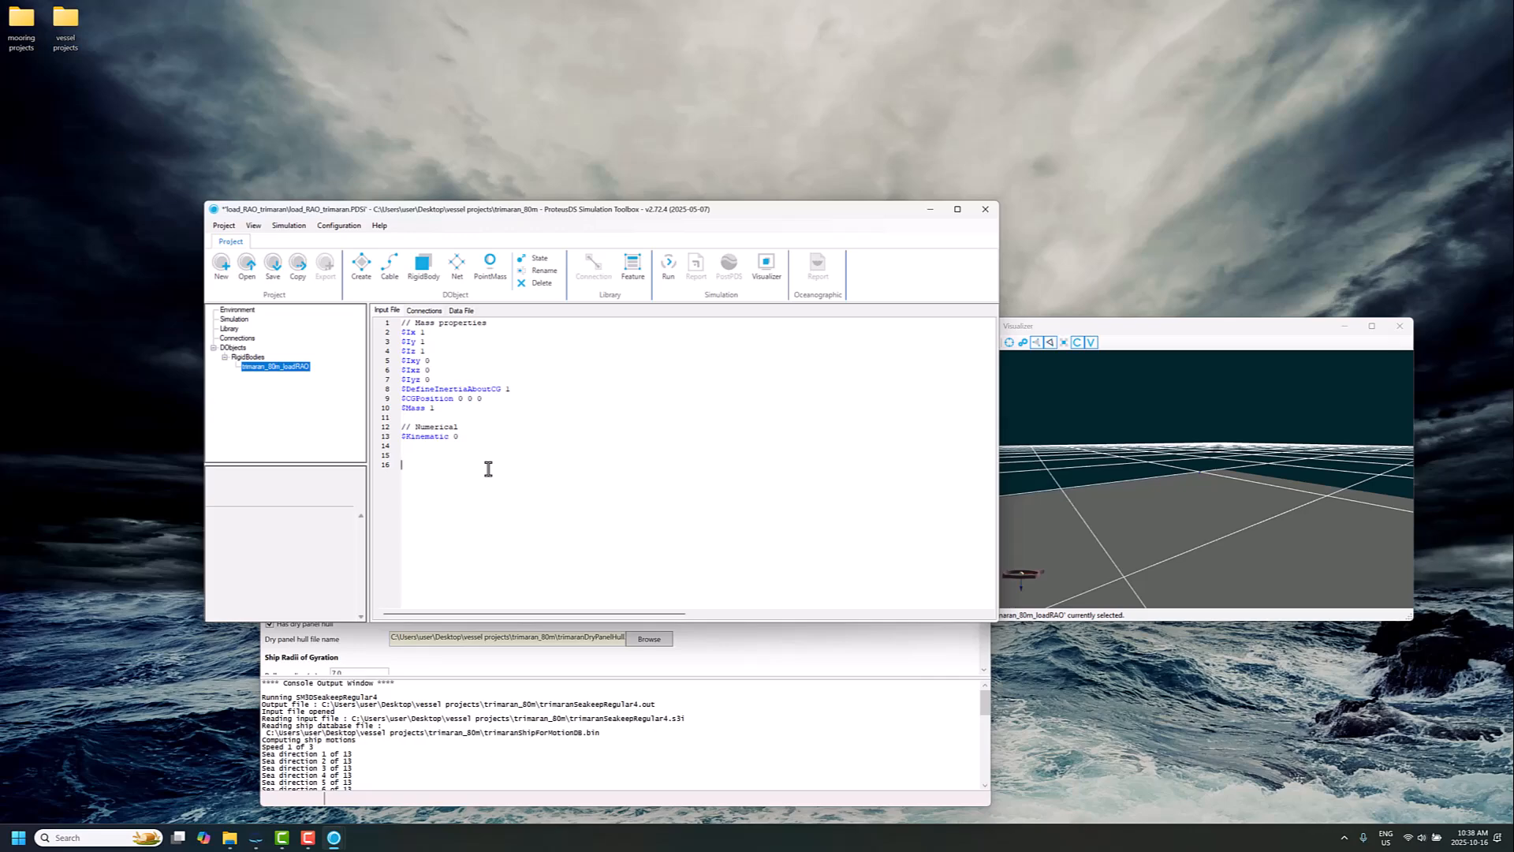
pyautogui.write('$Vi')
pyautogui.press('Return')
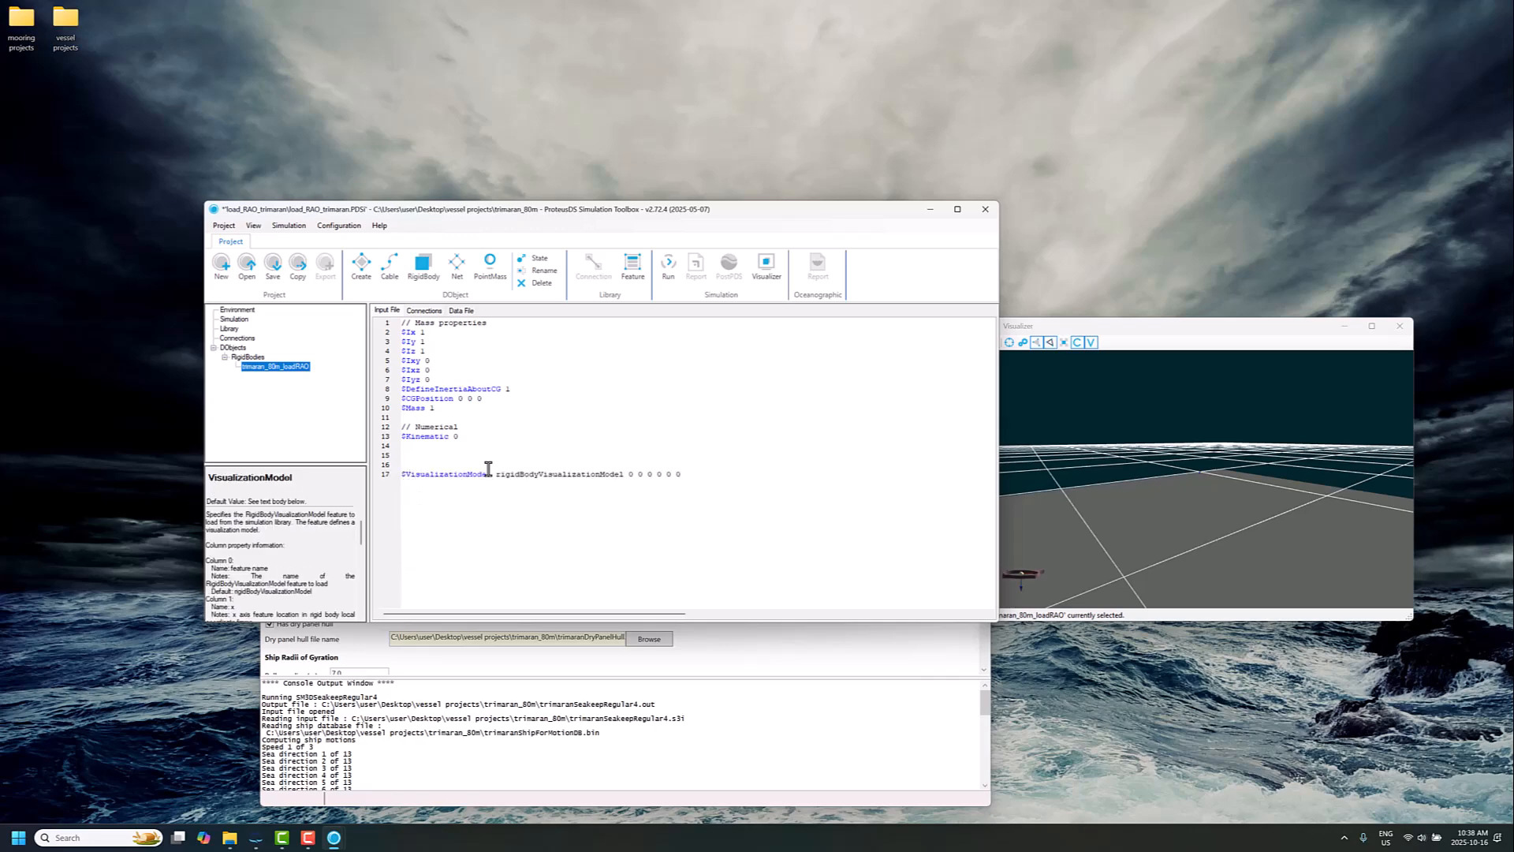
pyautogui.doubleClick(527, 474)
pyautogui.write('trimaran_80m_hu')
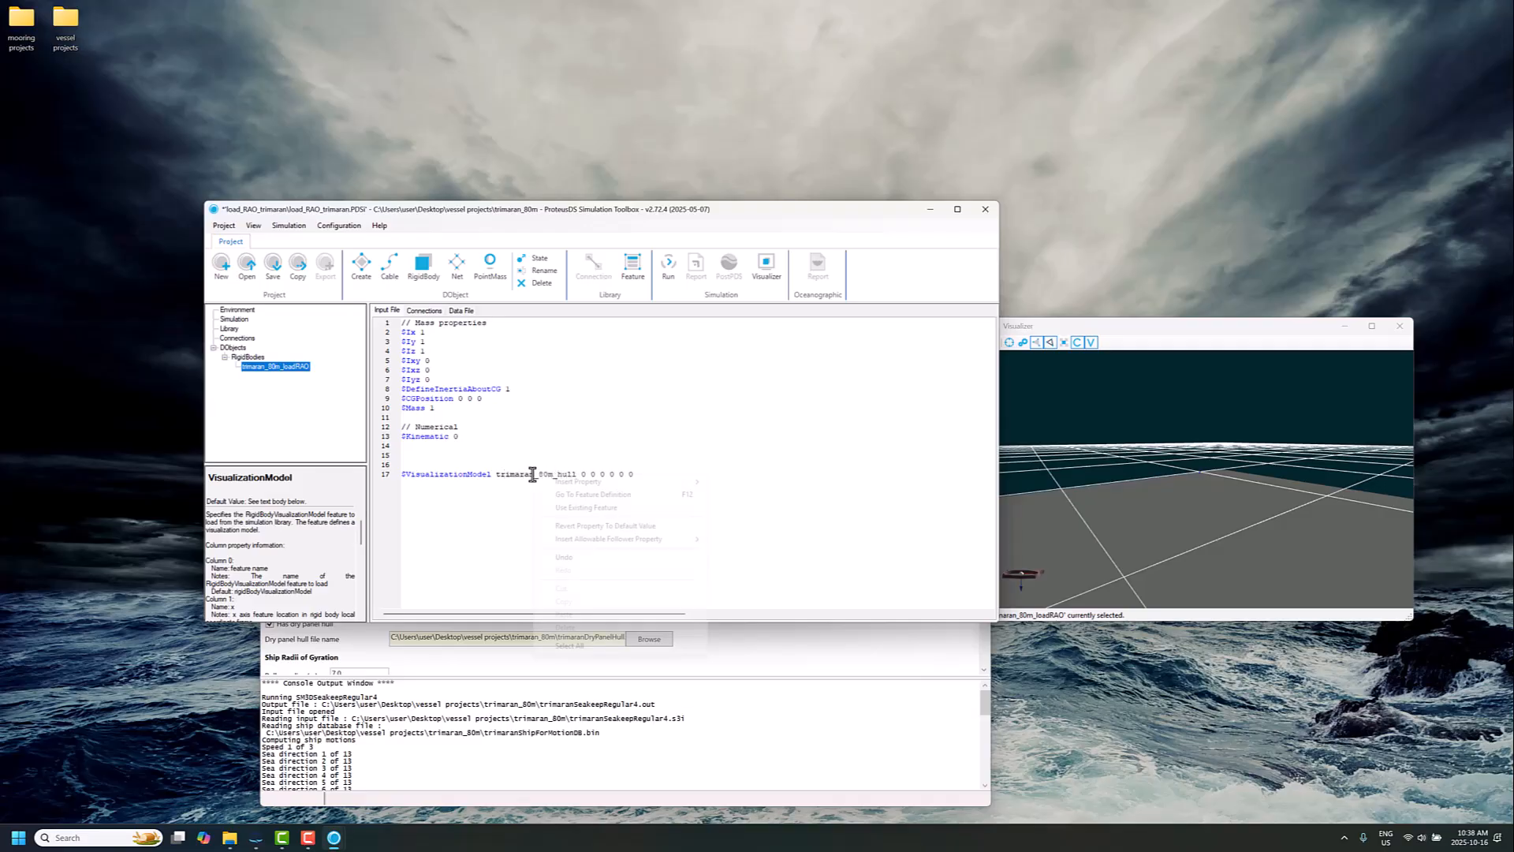
# Step: Create the RigidBodyVisualizationModel library feature trimaran_80m_hull from the property's feature reference
pyautogui.rightClick(531, 474)
pyautogui.click(561, 495)
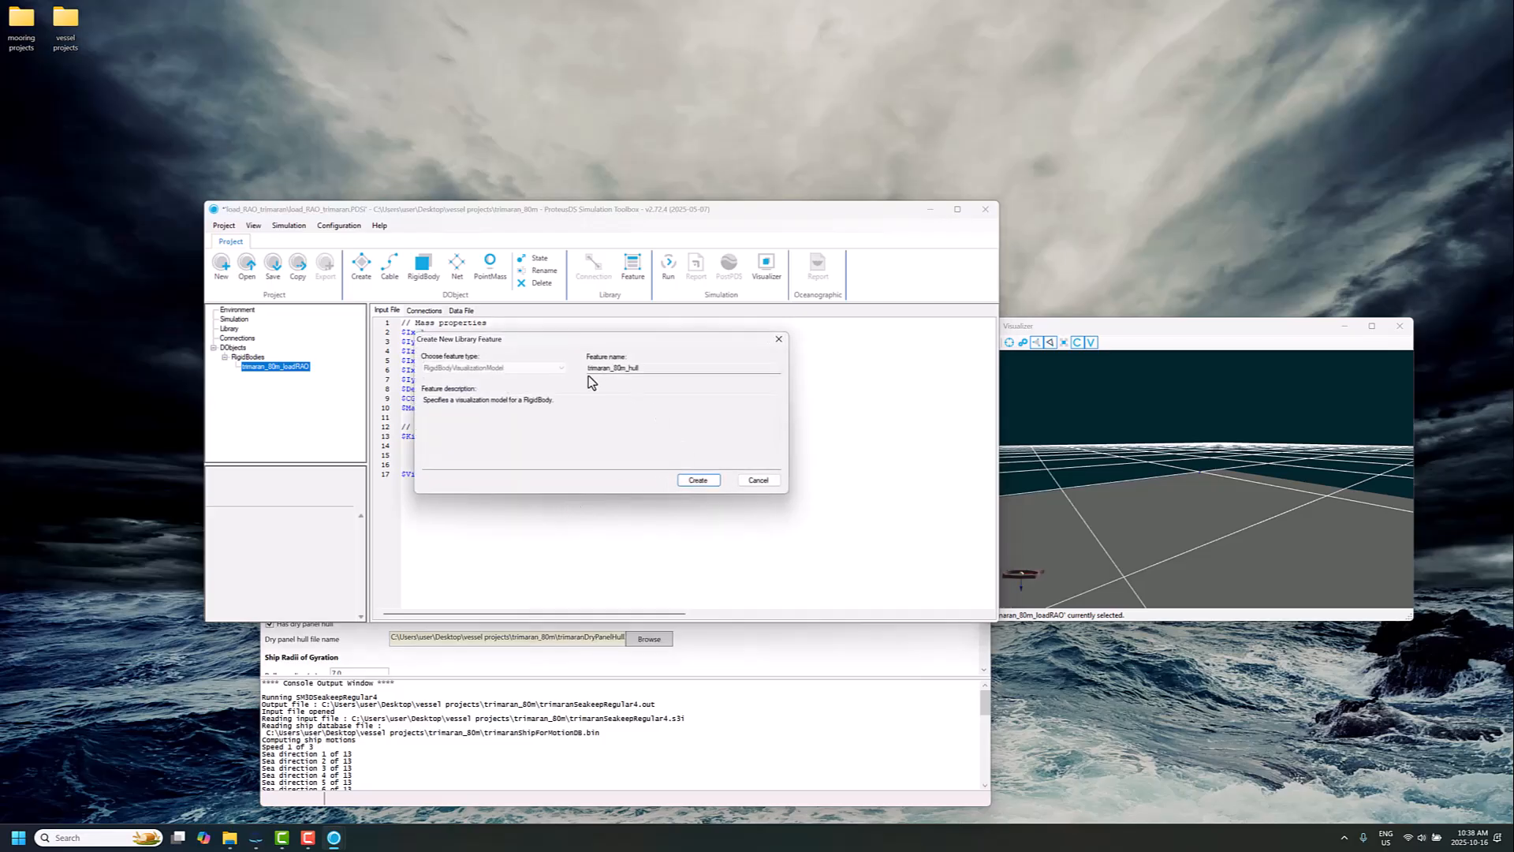
pyautogui.click(715, 481)
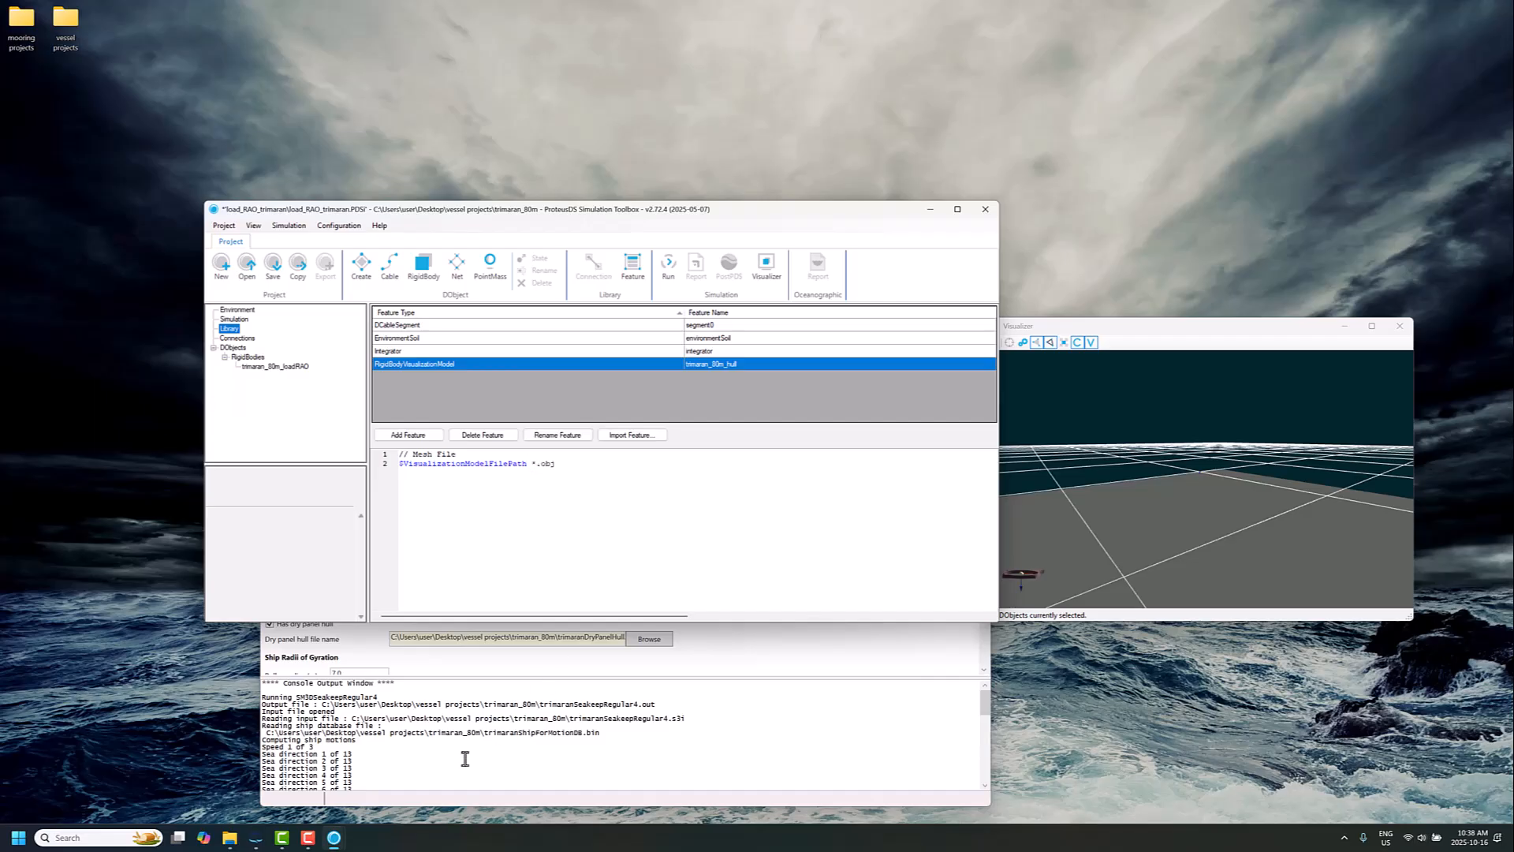
# Step: Set the hull feature's $VisualizationModelFilePath to trimaran_80m_full.obj, and display the trimaran_80m_loadRAO body in the Visualizer
pyautogui.click(230, 837)
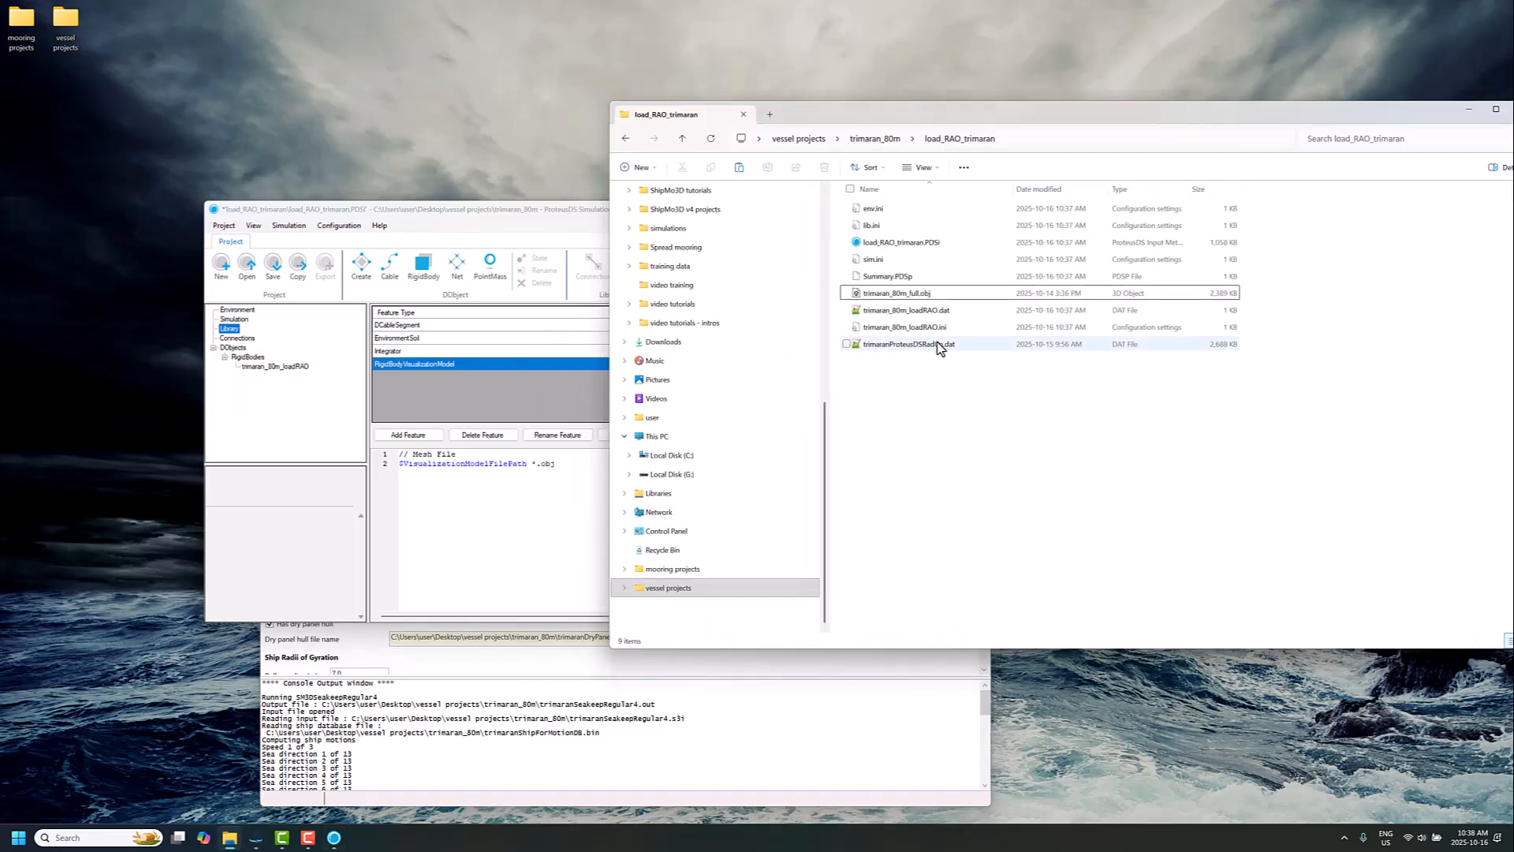
pyautogui.click(888, 294)
pyautogui.click(910, 292)
pyautogui.hotkey('ctrl', 'c')
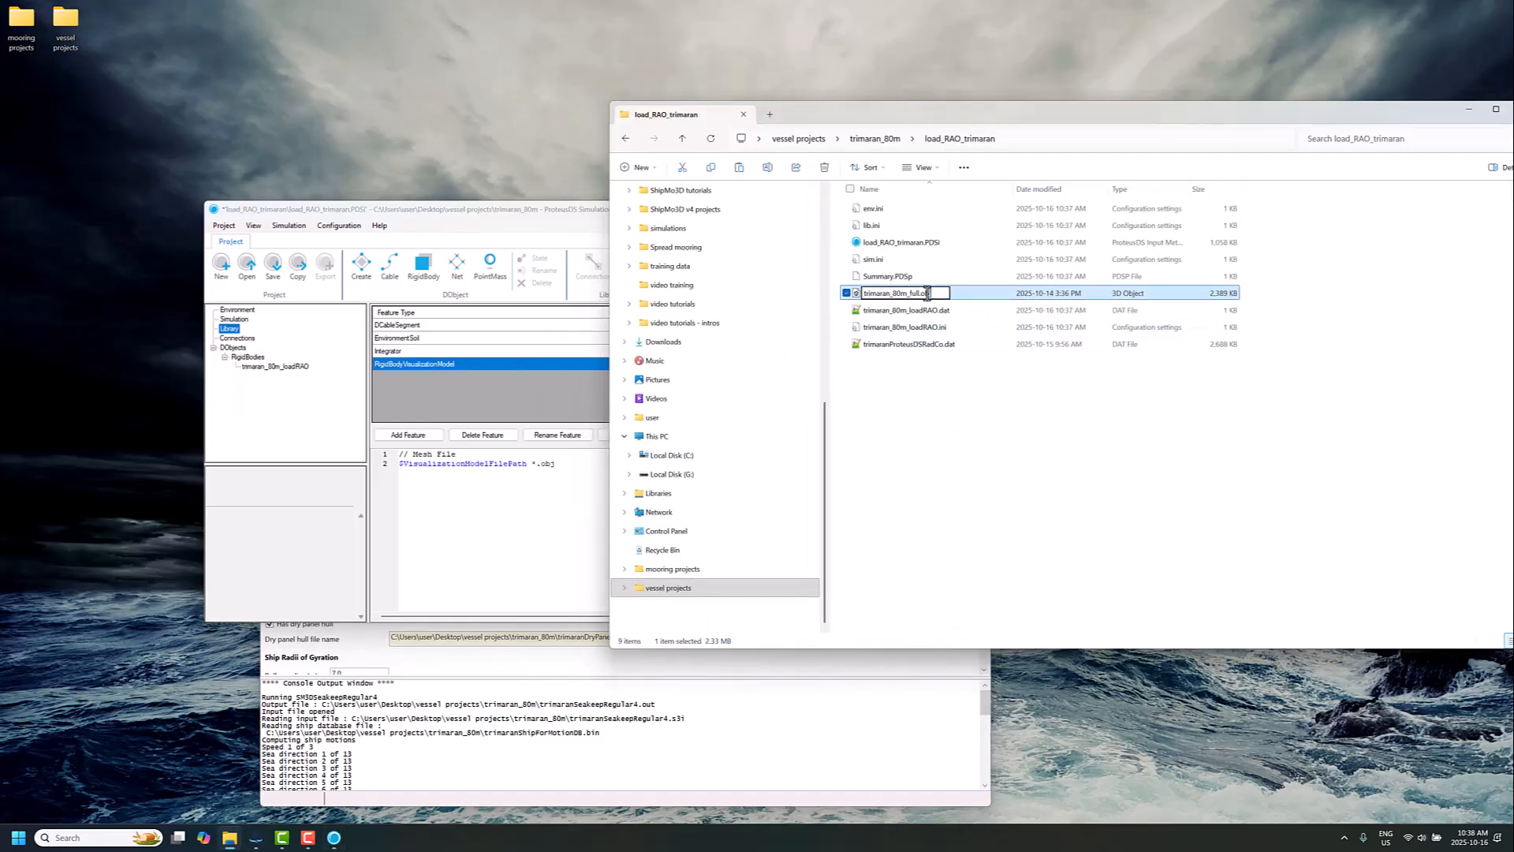
pyautogui.click(533, 466)
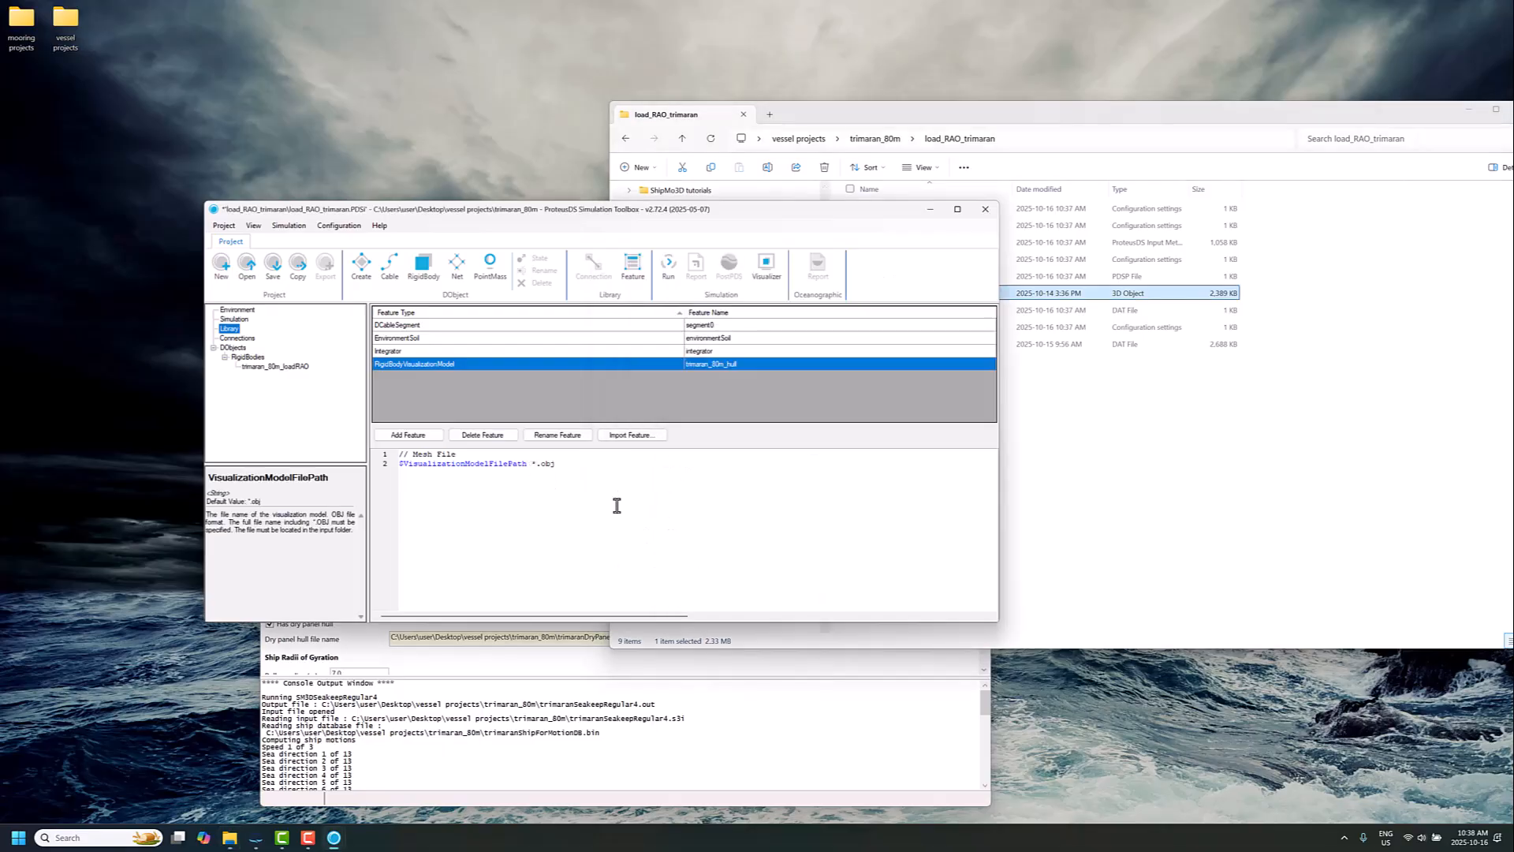
pyautogui.hotkey('shift', 'End')
pyautogui.hotkey('ctrl', 'v')
pyautogui.click(277, 366)
pyautogui.click(766, 265)
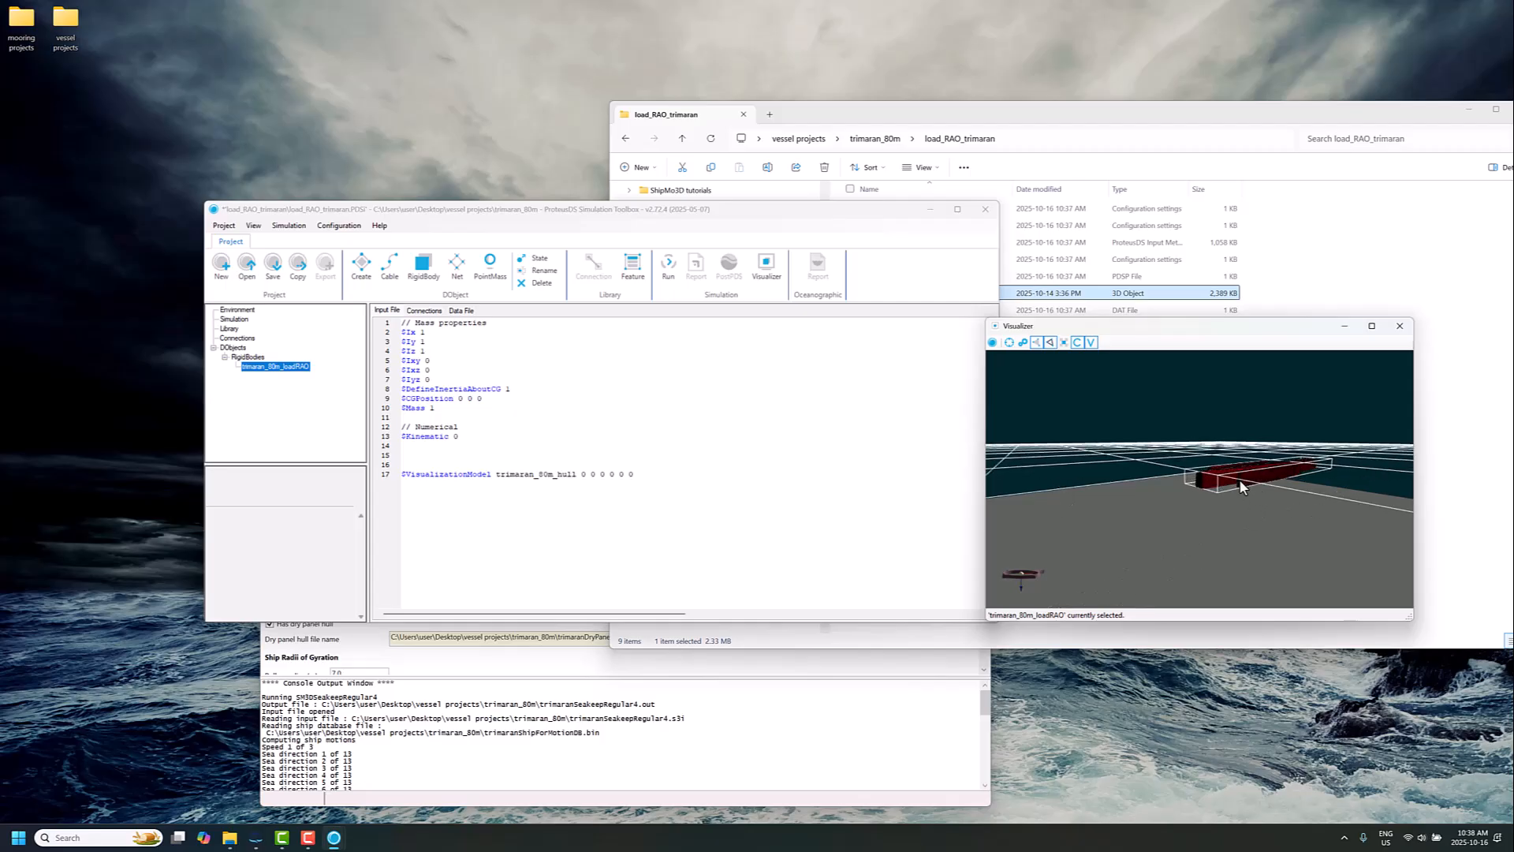
# Step: Rotate the hull mesh 180 degrees by setting its $VisualizationModel placement to 0 0 0 180 0 0, and inspect it in the Visualizer
pyautogui.scroll(5, 1239, 486)
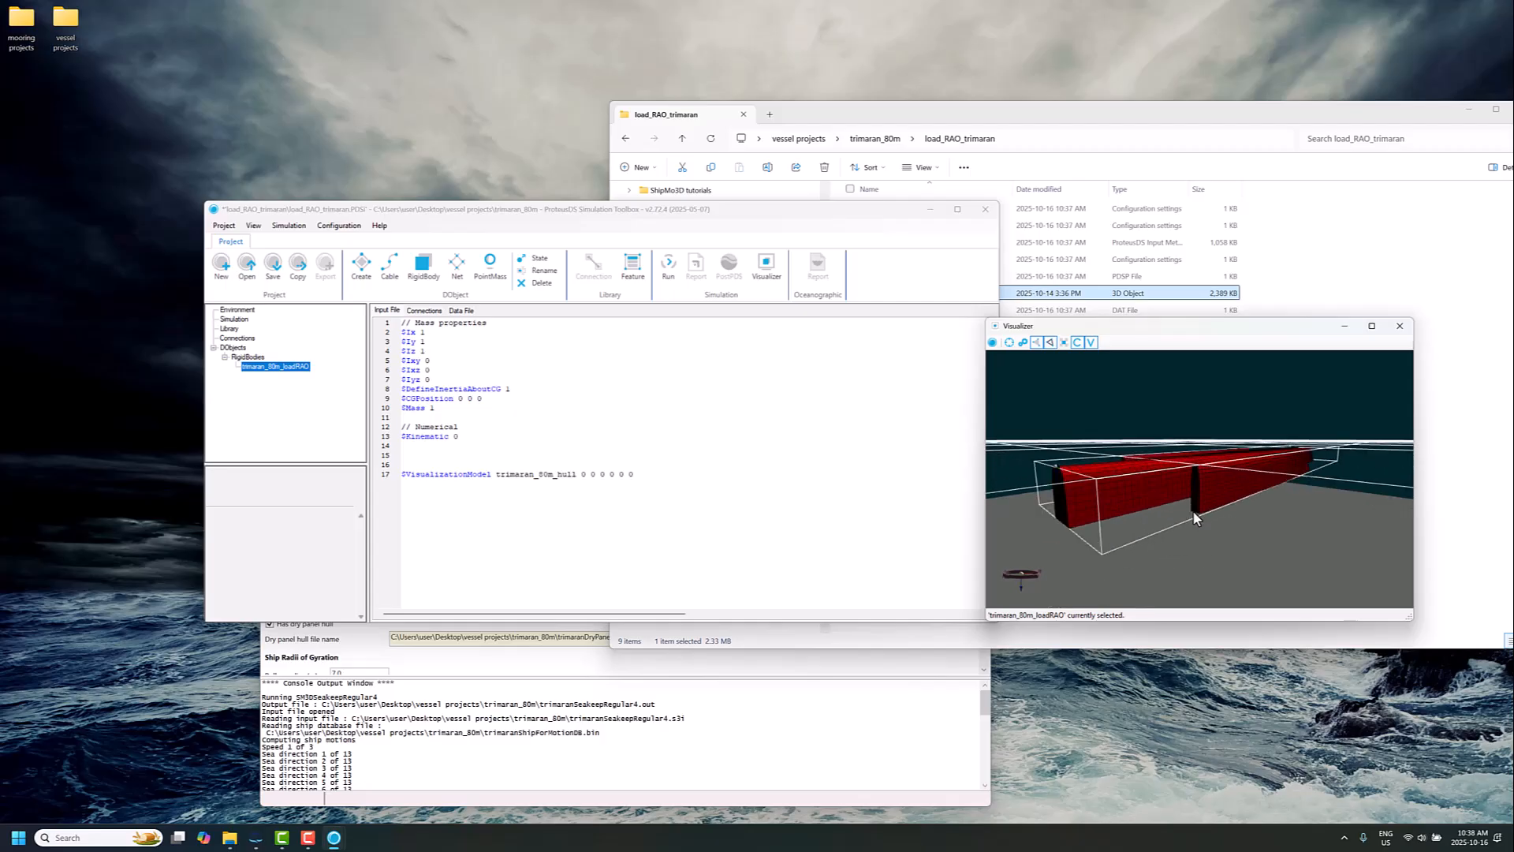
pyautogui.moveTo(1192, 510)
pyautogui.mouseDown()
pyautogui.moveTo(1150, 486)
pyautogui.moveTo(1183, 481)
pyautogui.mouseUp()
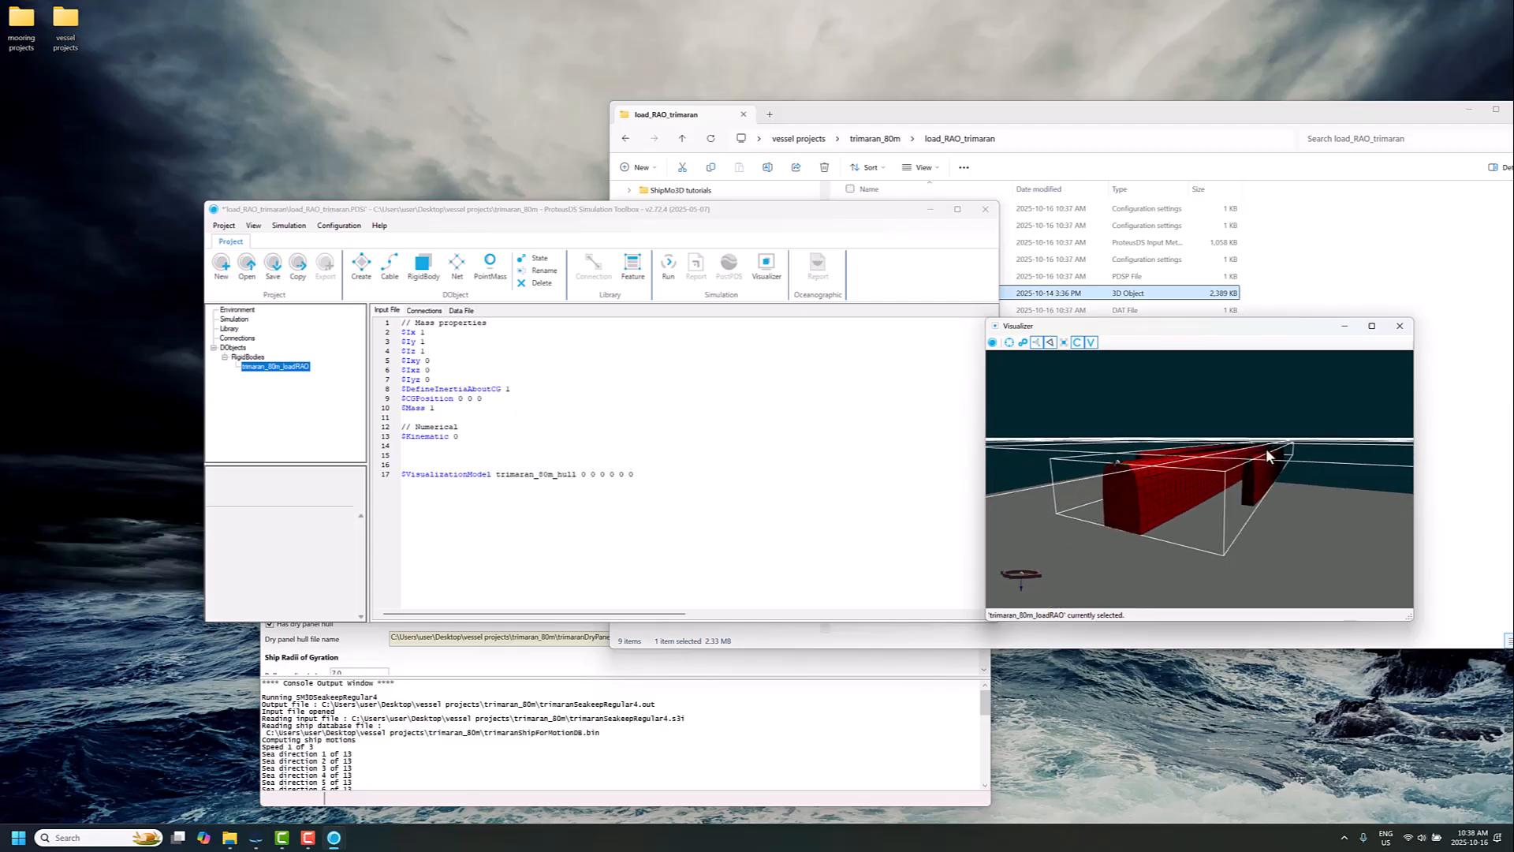
pyautogui.click(609, 474)
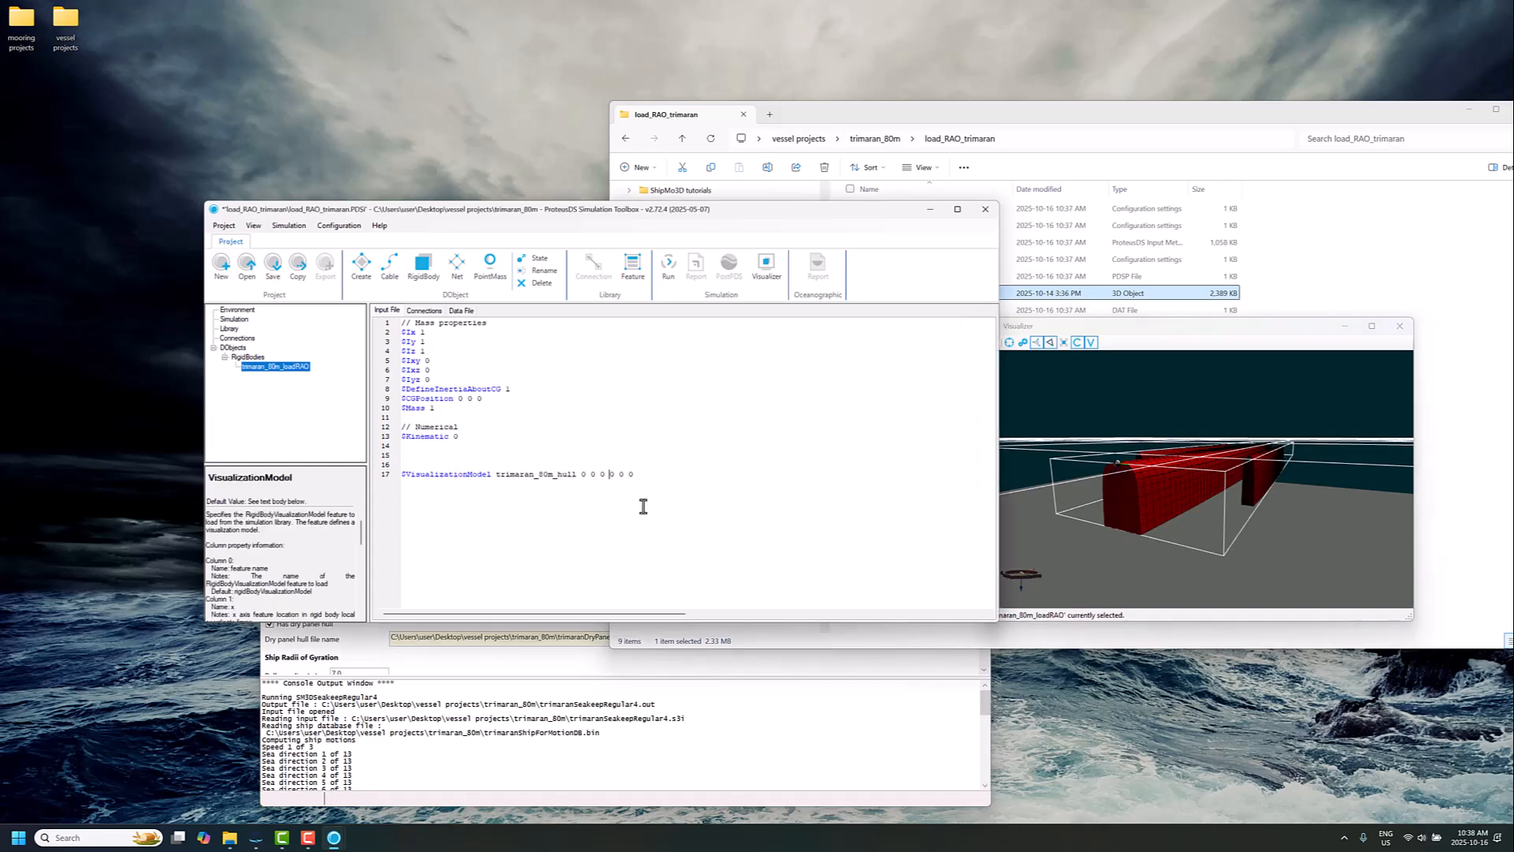
pyautogui.write('18')
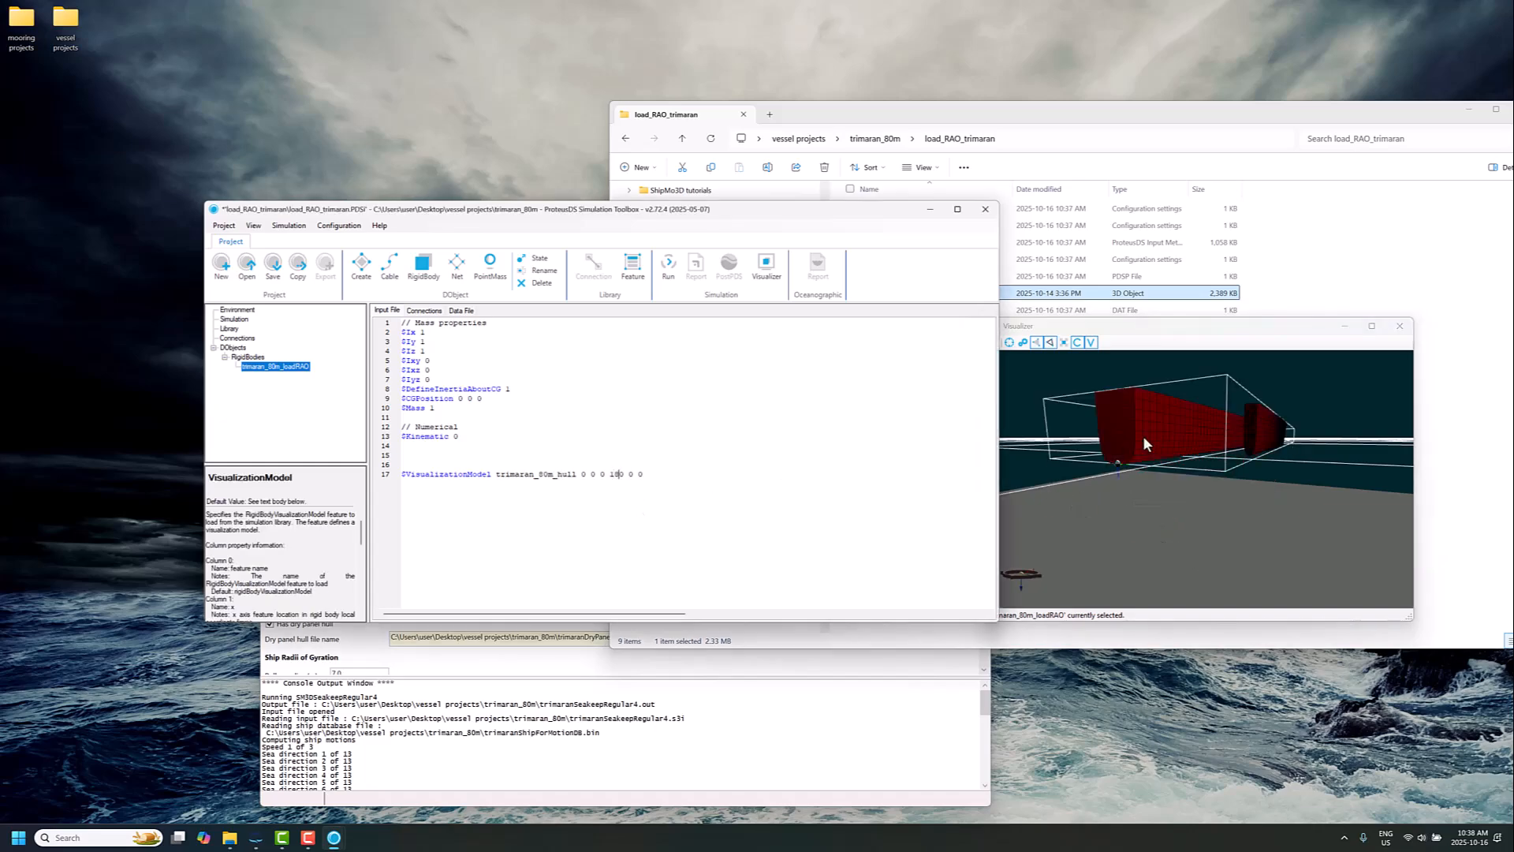
pyautogui.click(1190, 443)
pyautogui.moveTo(1190, 443); pyautogui.dragTo(1049, 522)
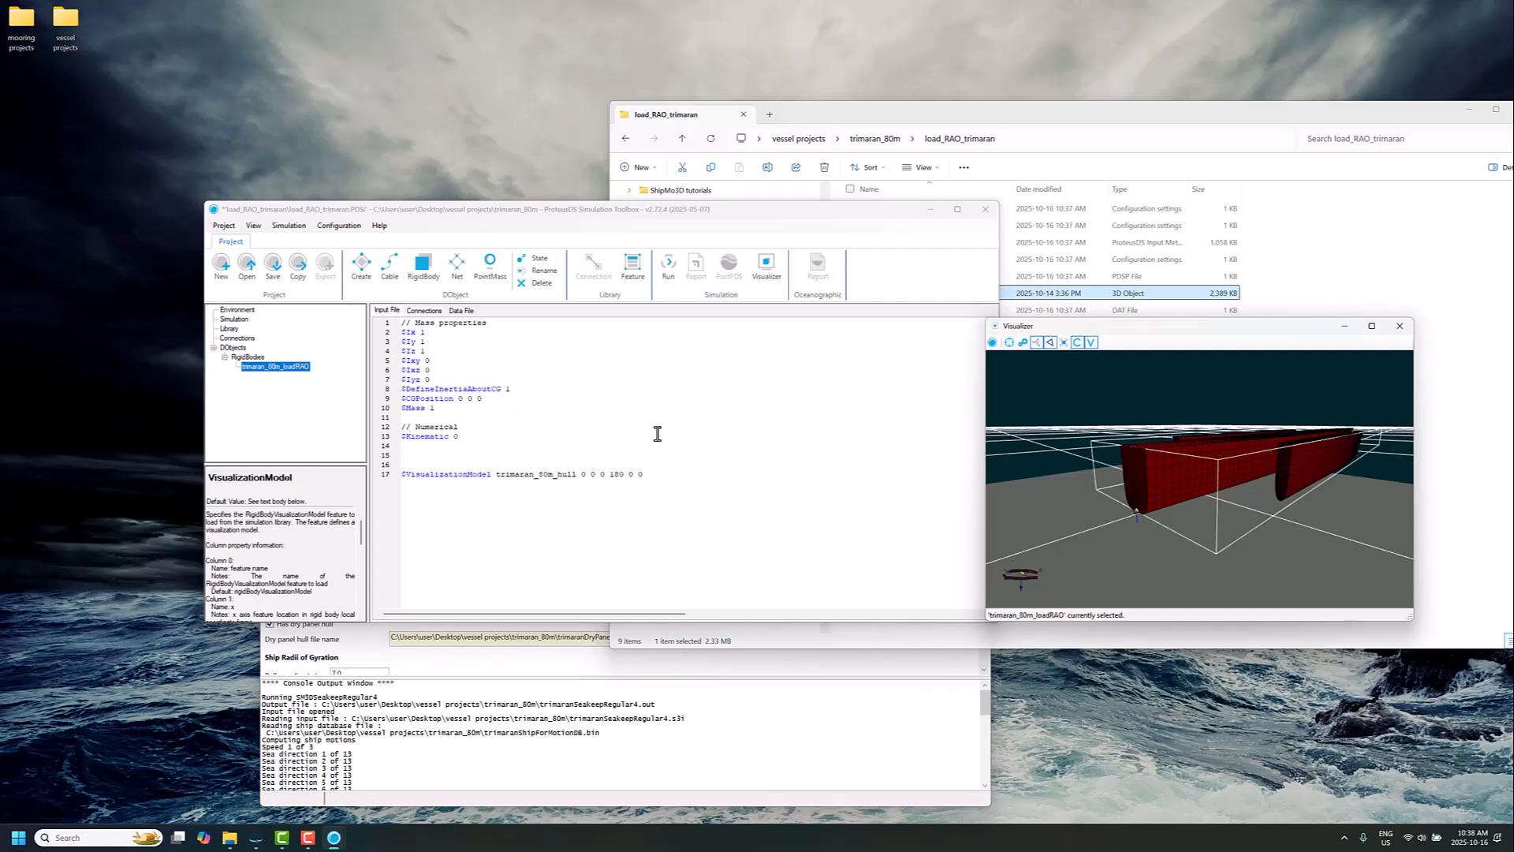
# Step: Check the draft of baseline at midships in ShipMo3D, and generate a default state for the ProteusDS rigid body with position Z of 3 m
pyautogui.click(476, 750)
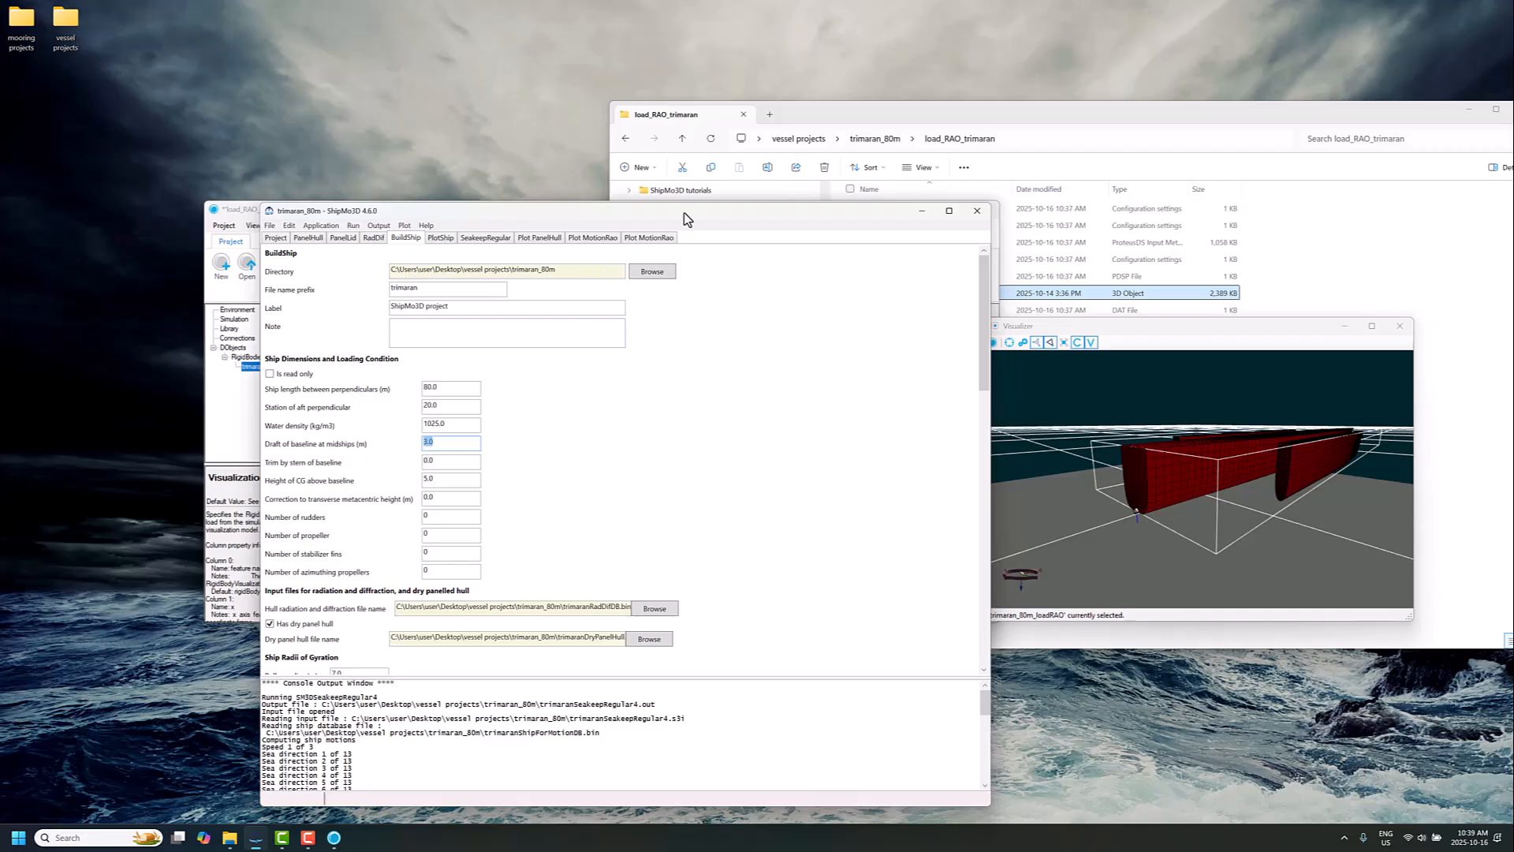
pyautogui.moveTo(697, 211); pyautogui.dragTo(587, 240)
pyautogui.click(813, 240)
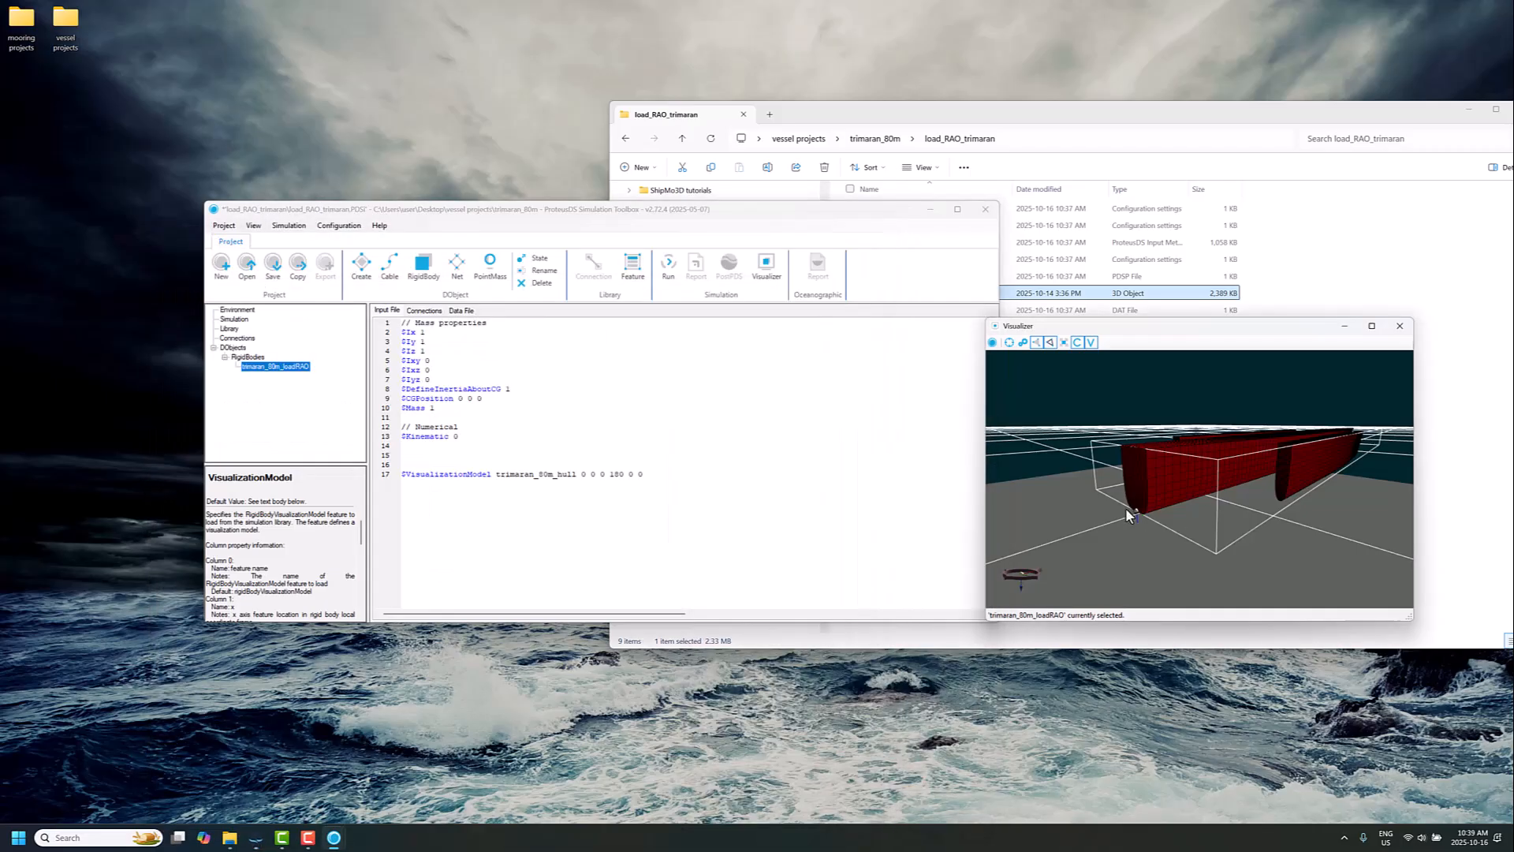
pyautogui.scroll(5, 1134, 512)
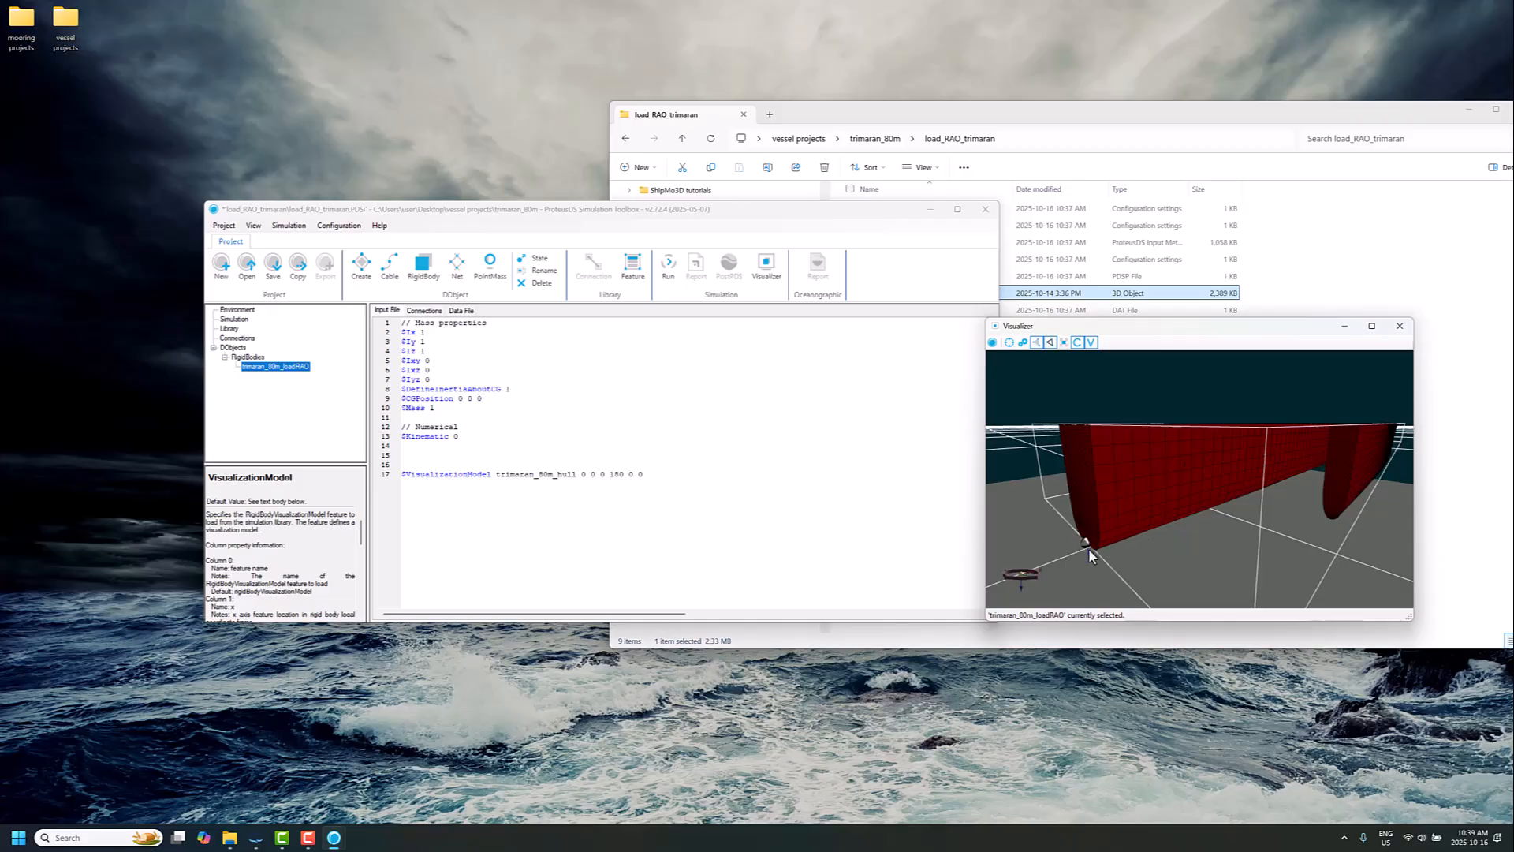
pyautogui.click(539, 258)
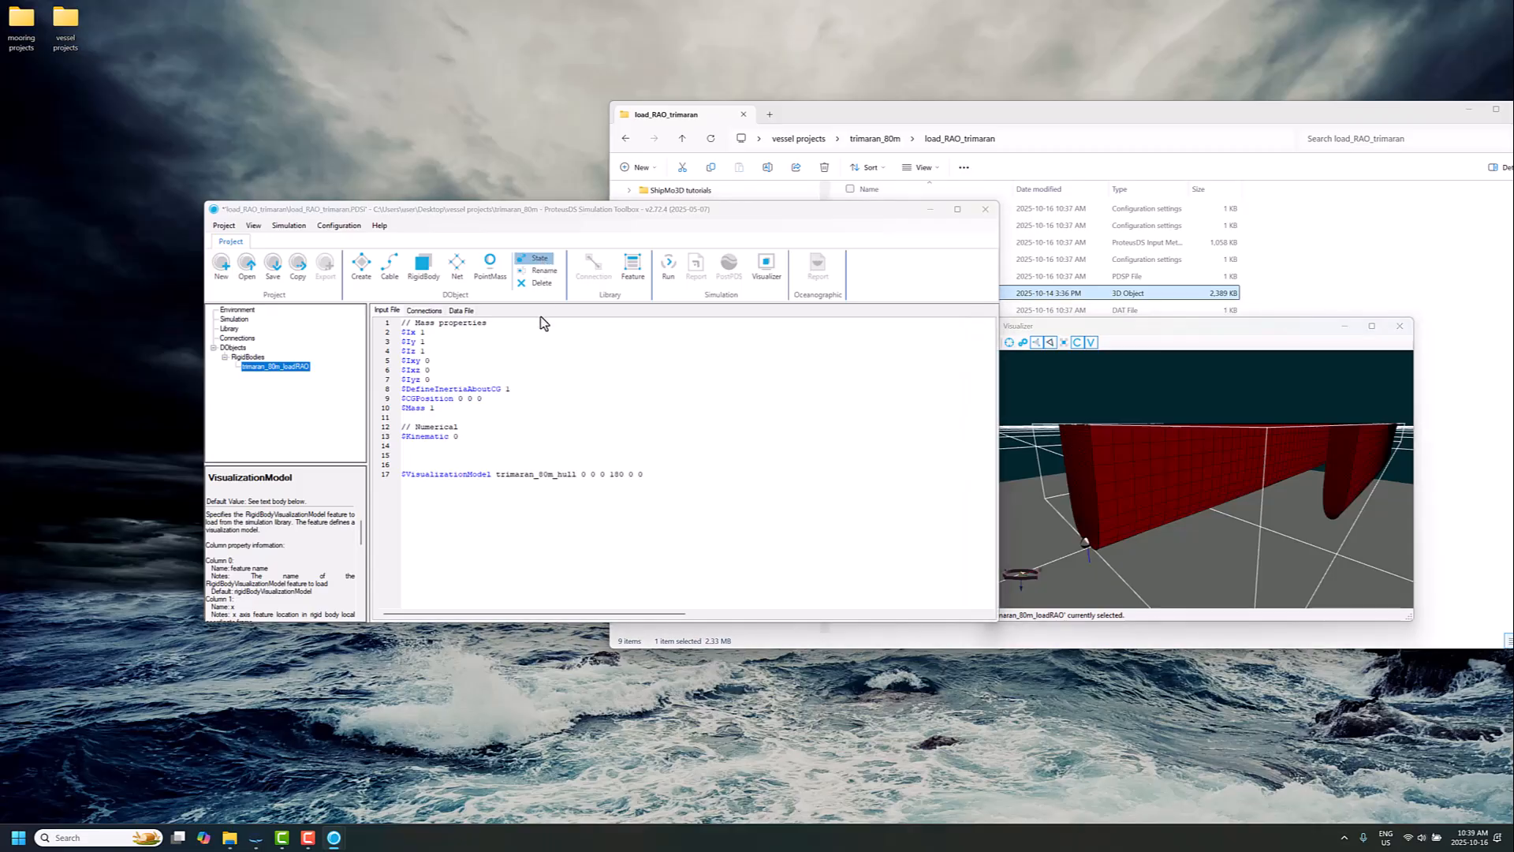
pyautogui.click(407, 446)
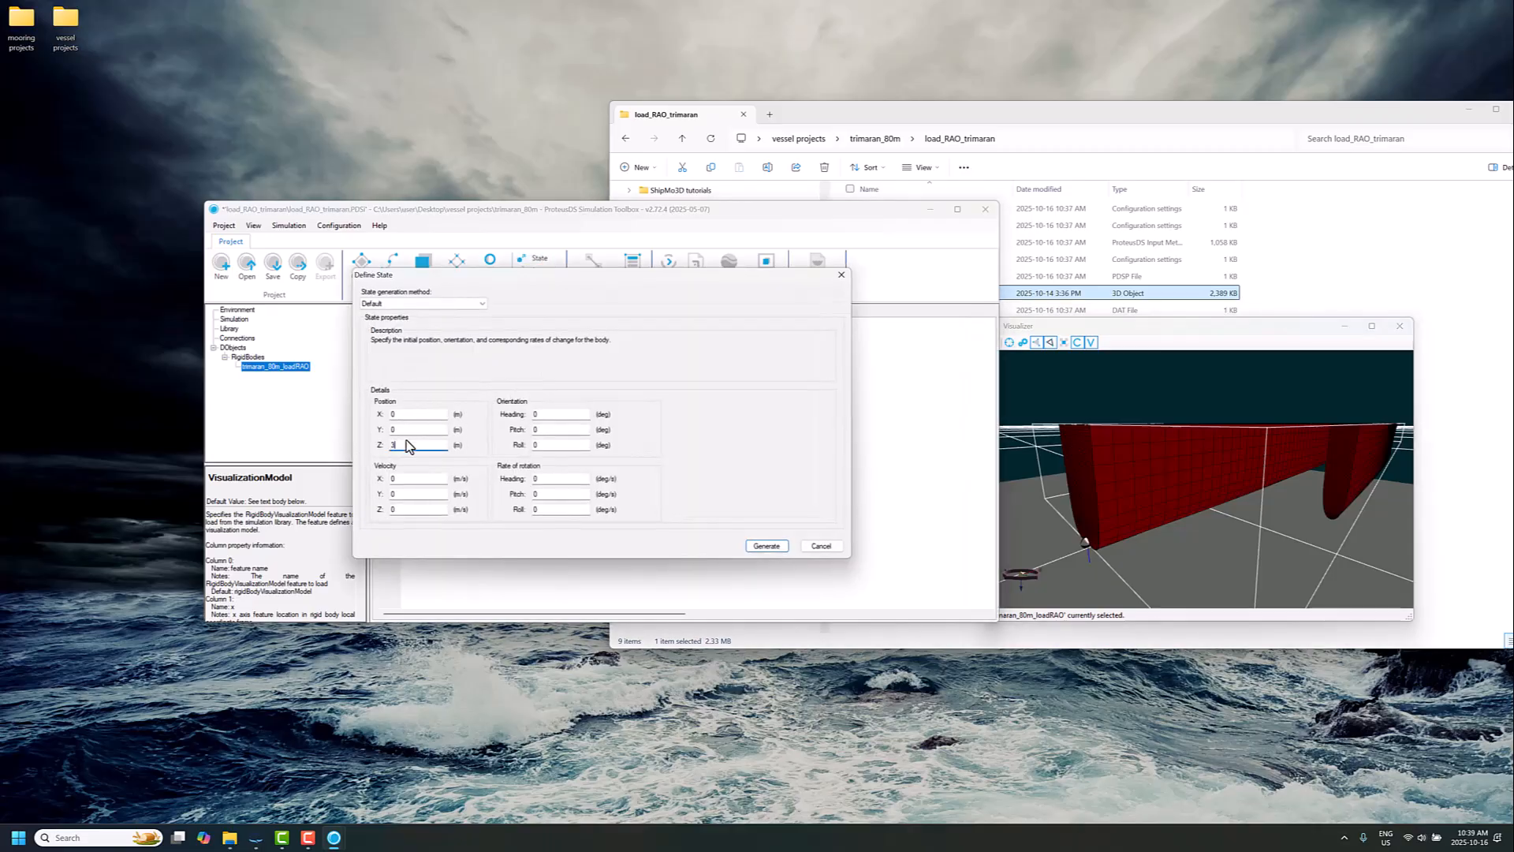
pyautogui.click(767, 545)
pyautogui.click(1190, 547)
pyautogui.moveTo(1190, 546); pyautogui.dragTo(1198, 475)
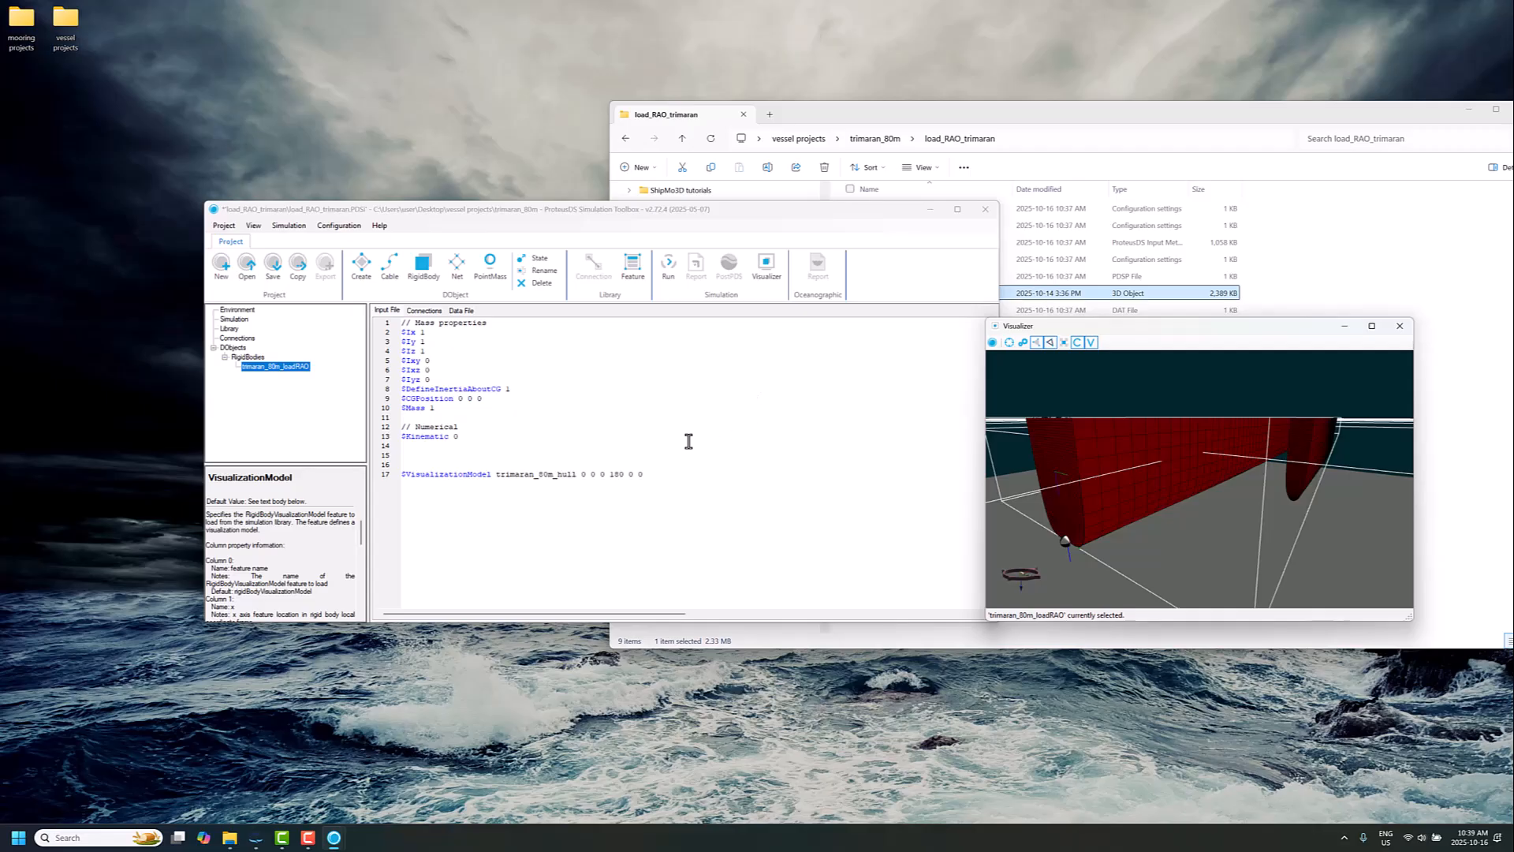
pyautogui.moveTo(779, 210); pyautogui.dragTo(668, 212)
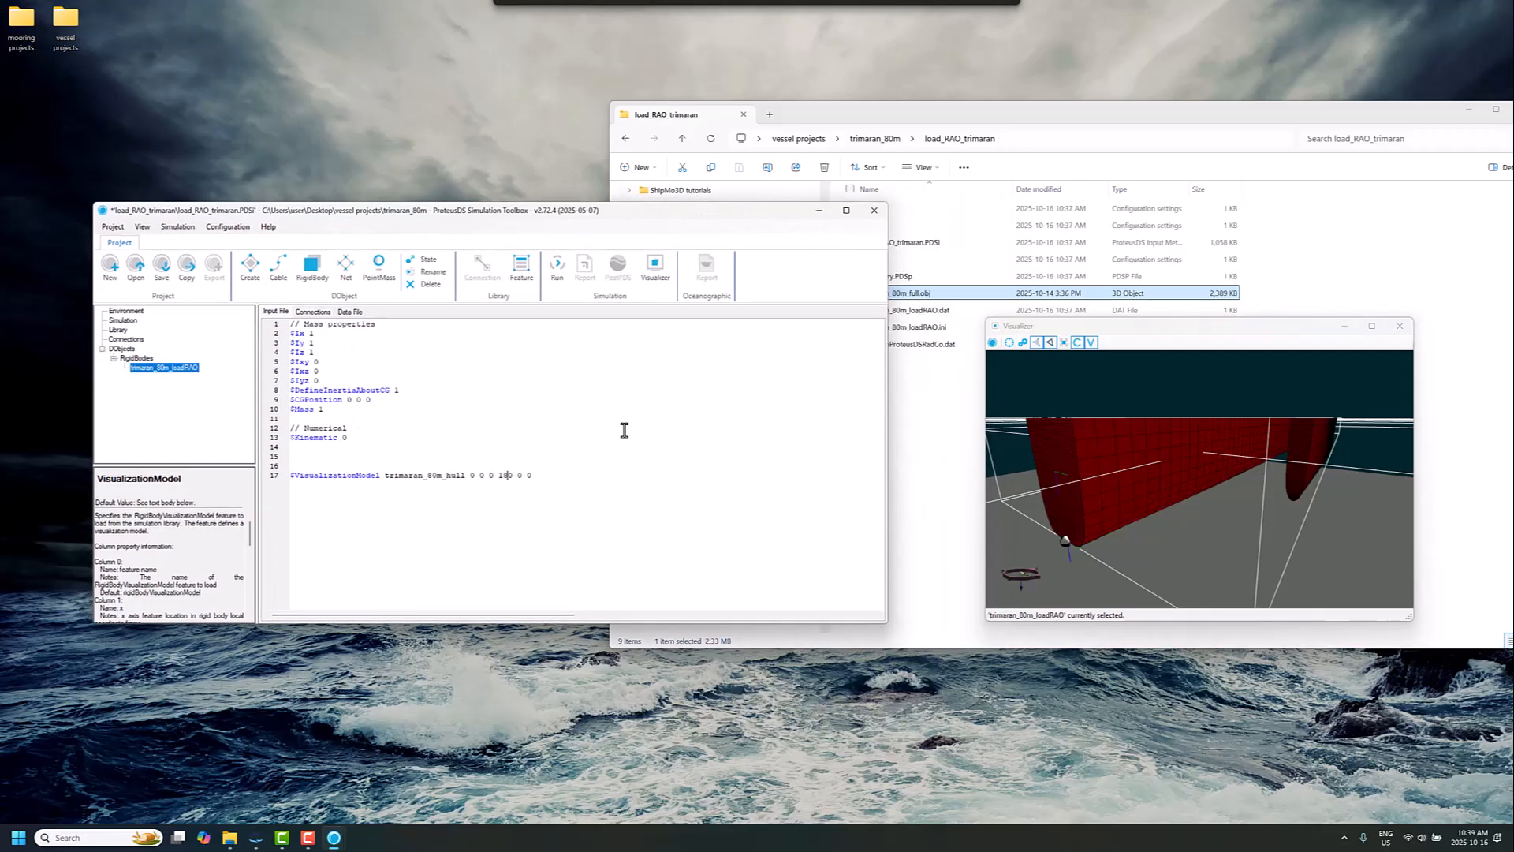
pyautogui.click(408, 460)
pyautogui.press('Return')
pyautogui.press('Return')
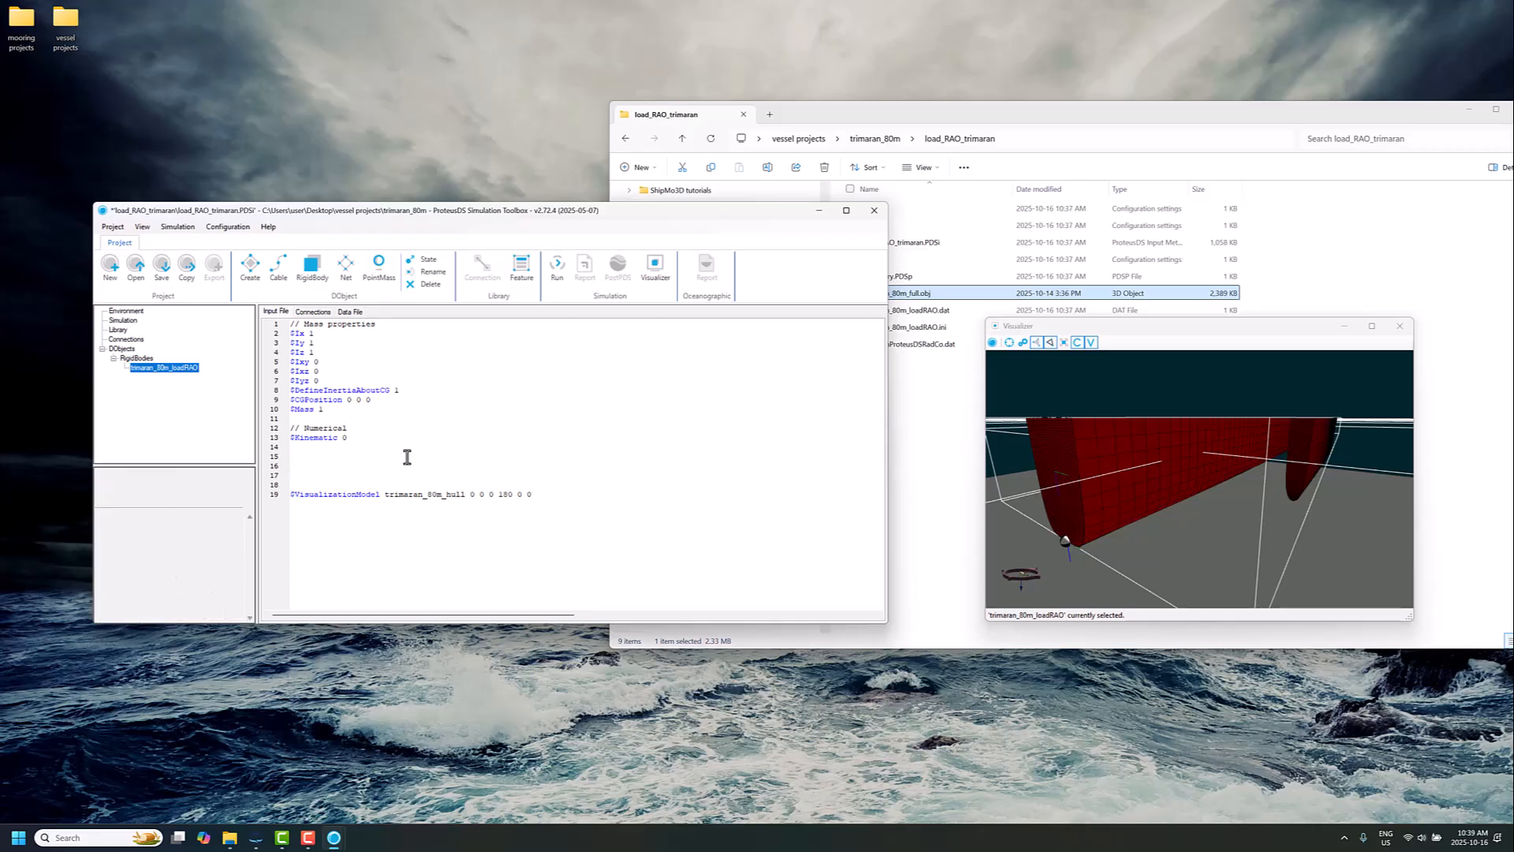
pyautogui.write('$')
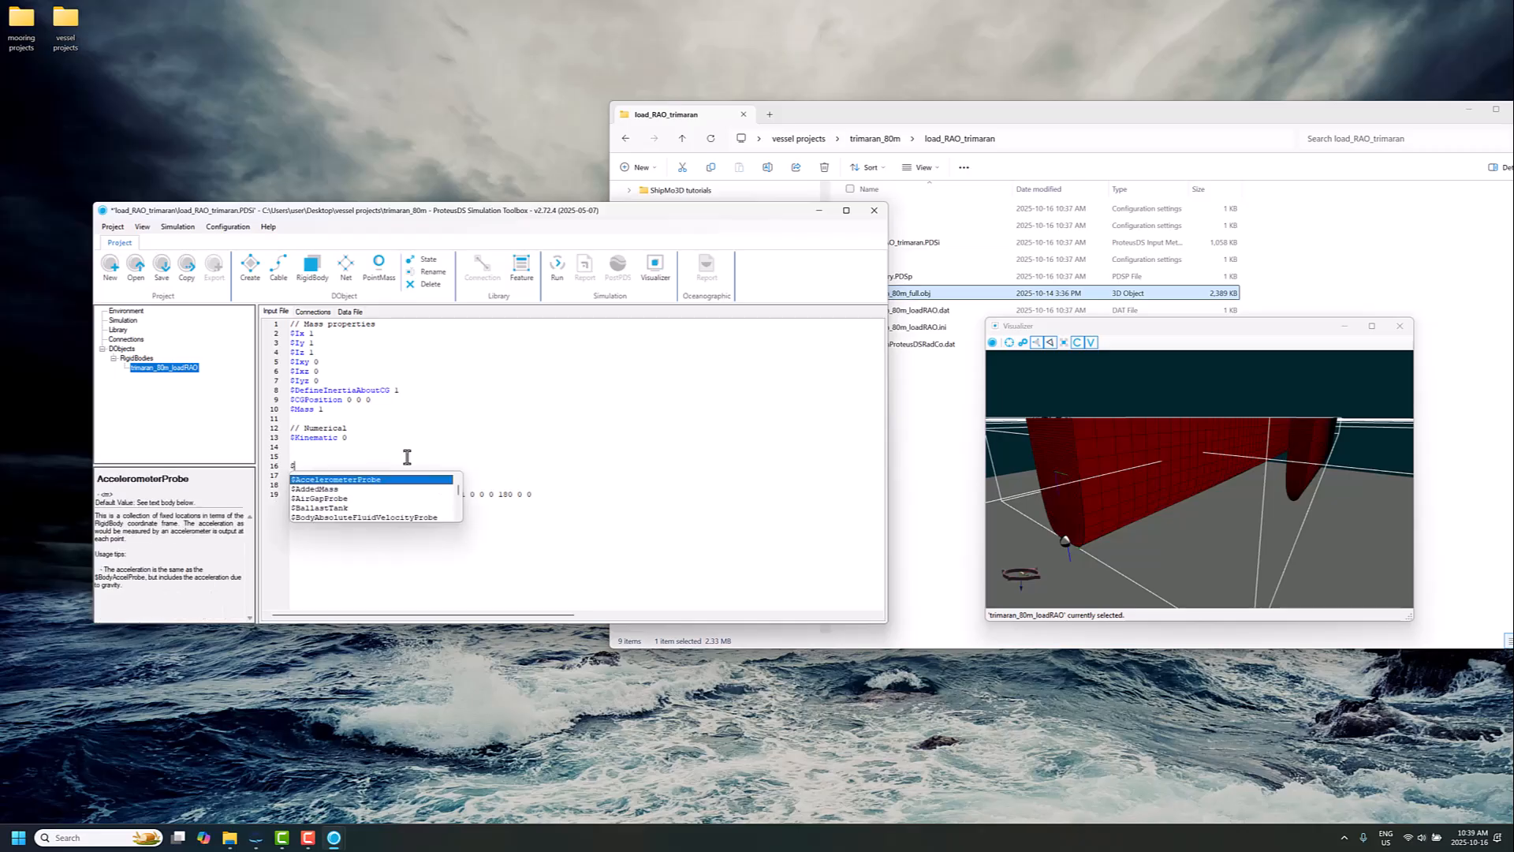
pyautogui.write('rad')
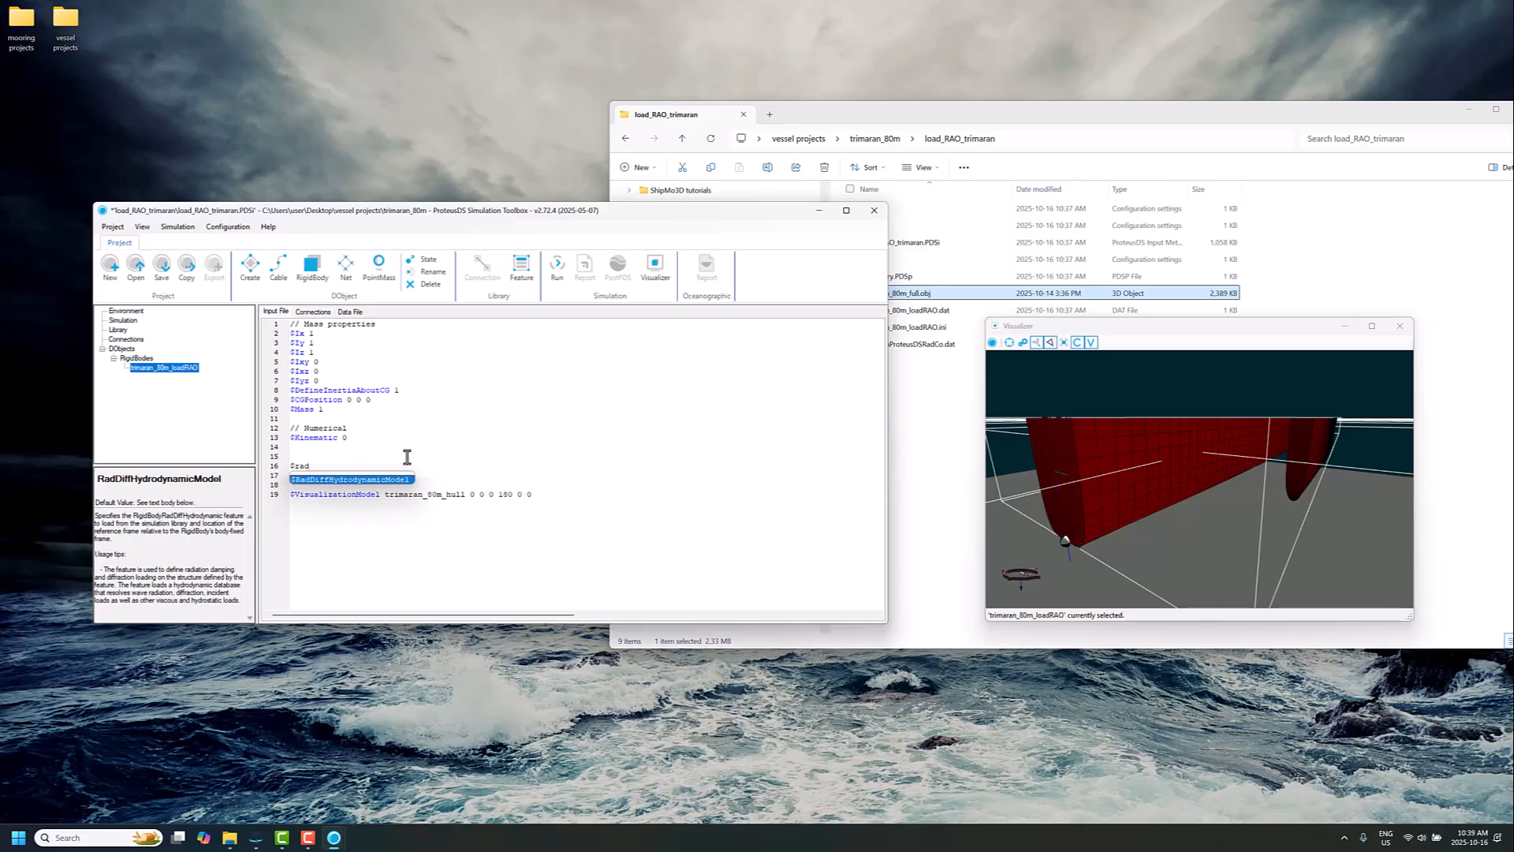
pyautogui.press('Return')
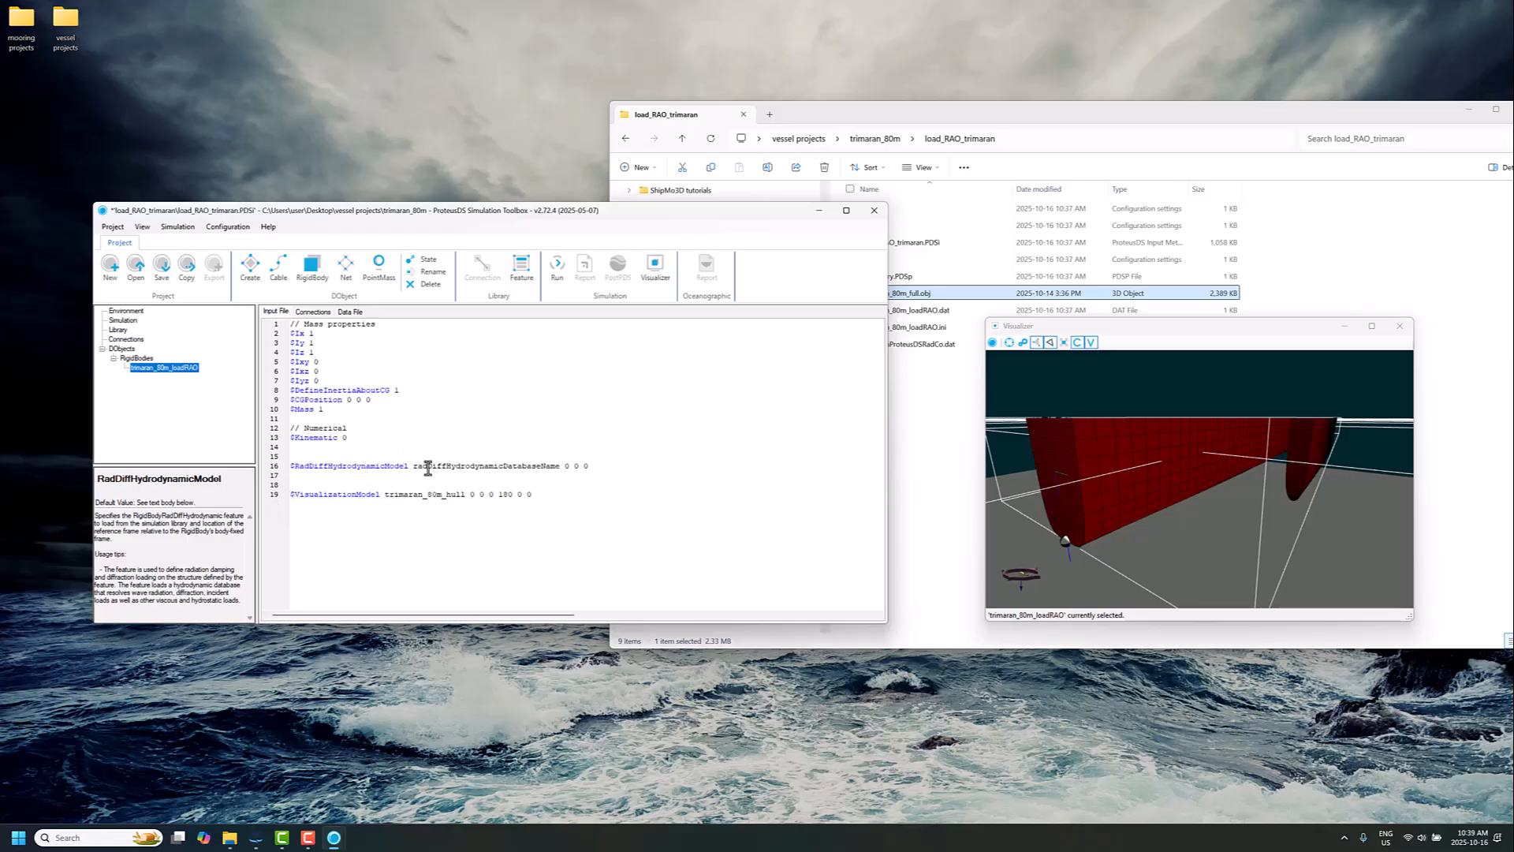
pyautogui.click(485, 487)
pyautogui.hotkey('shift', 'Up')
pyautogui.hotkey('shift', 'Up')
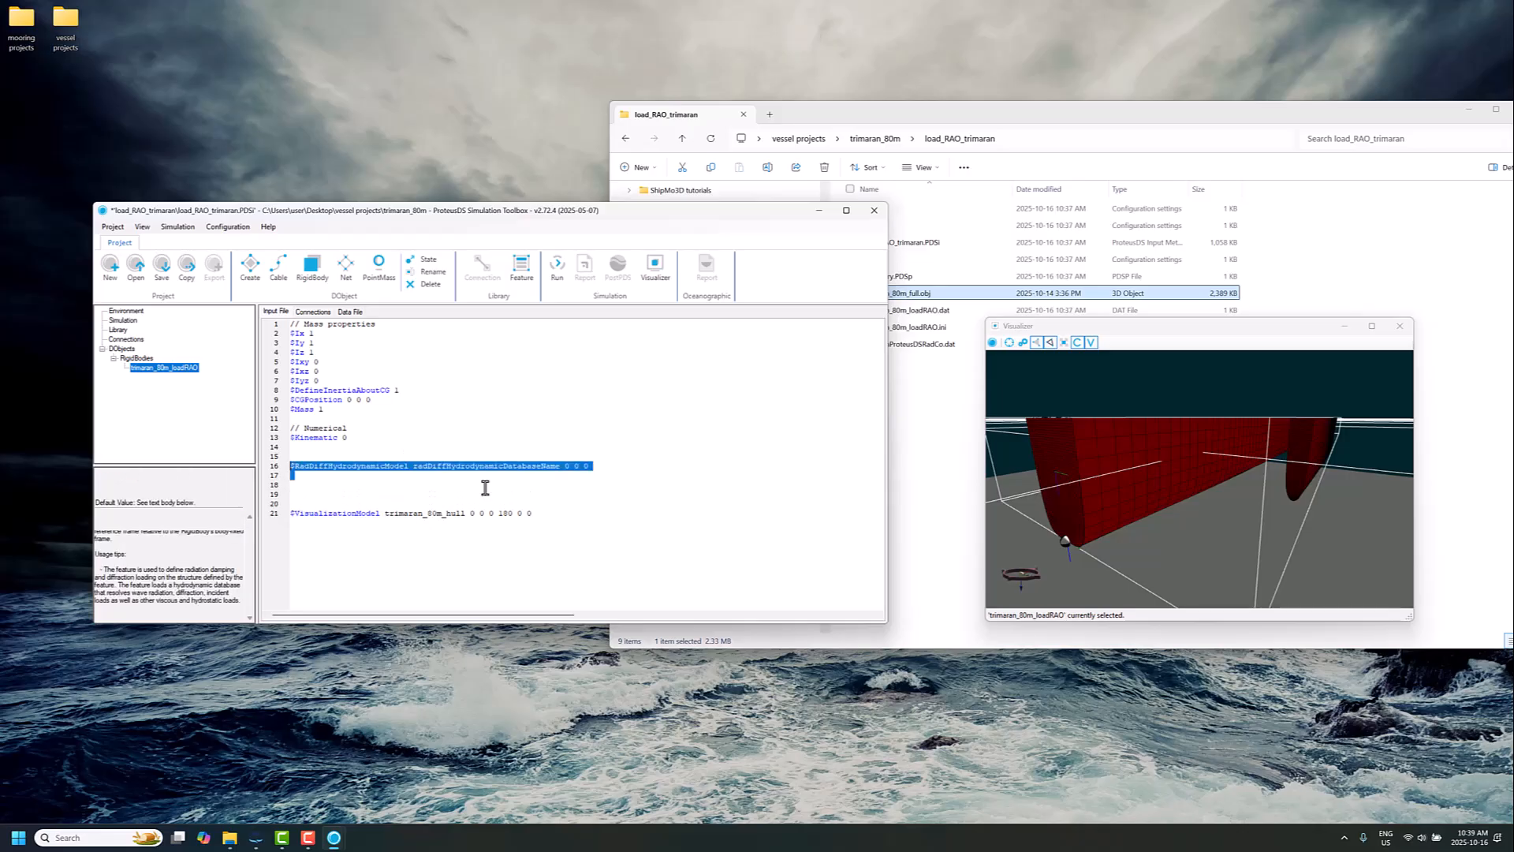
pyautogui.press('Delete')
# Step: Insert a $RadDiffHydrodynamicModel property into the rigid body's input file with the feature name trimaran_80m_HDDB
pyautogui.rightClick(305, 458)
pyautogui.moveTo(324, 472)
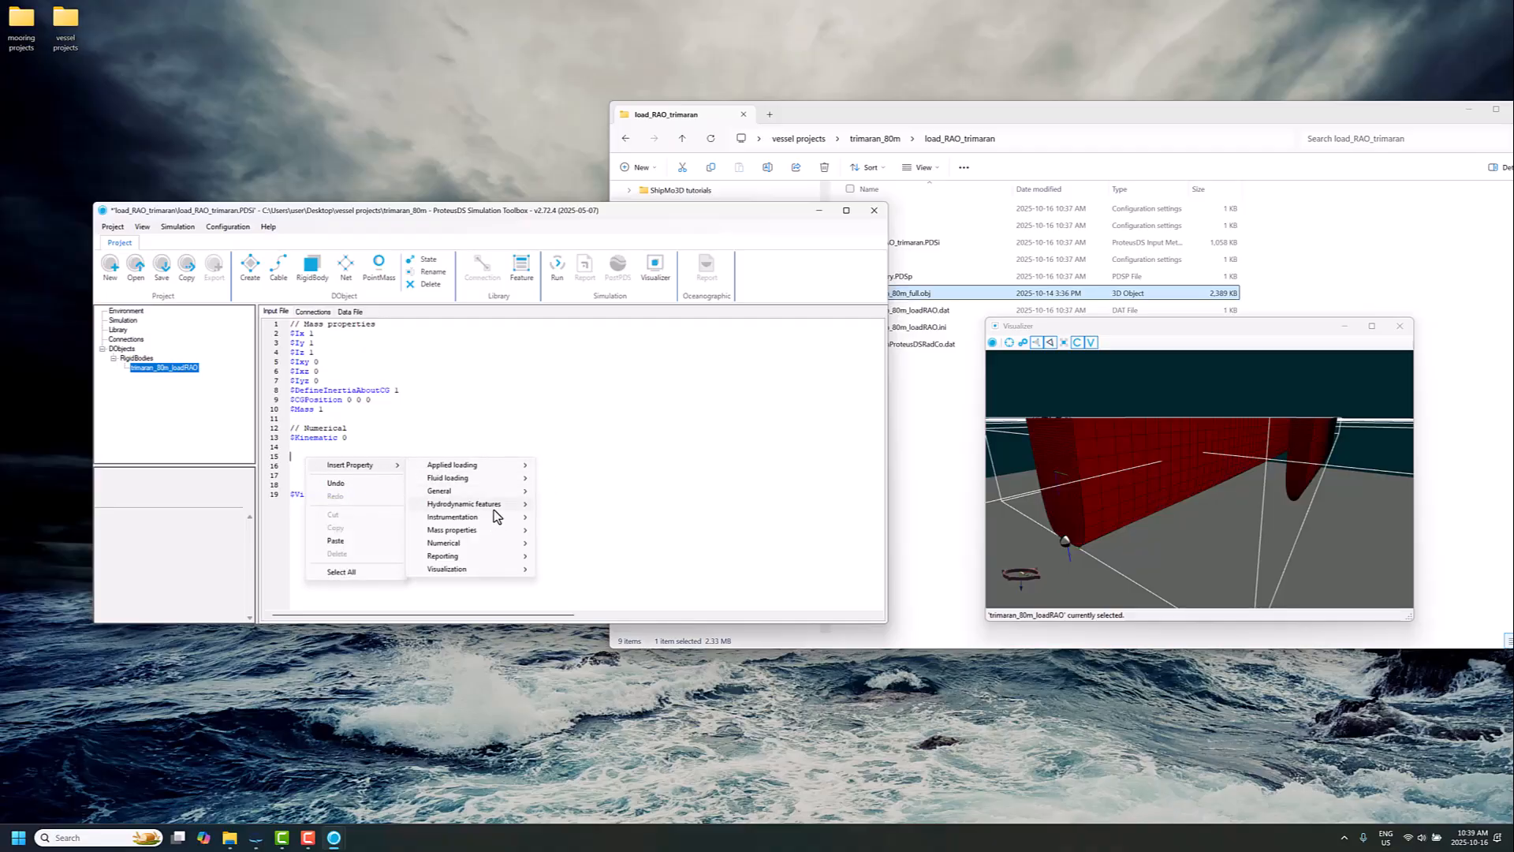
pyautogui.moveTo(493, 509)
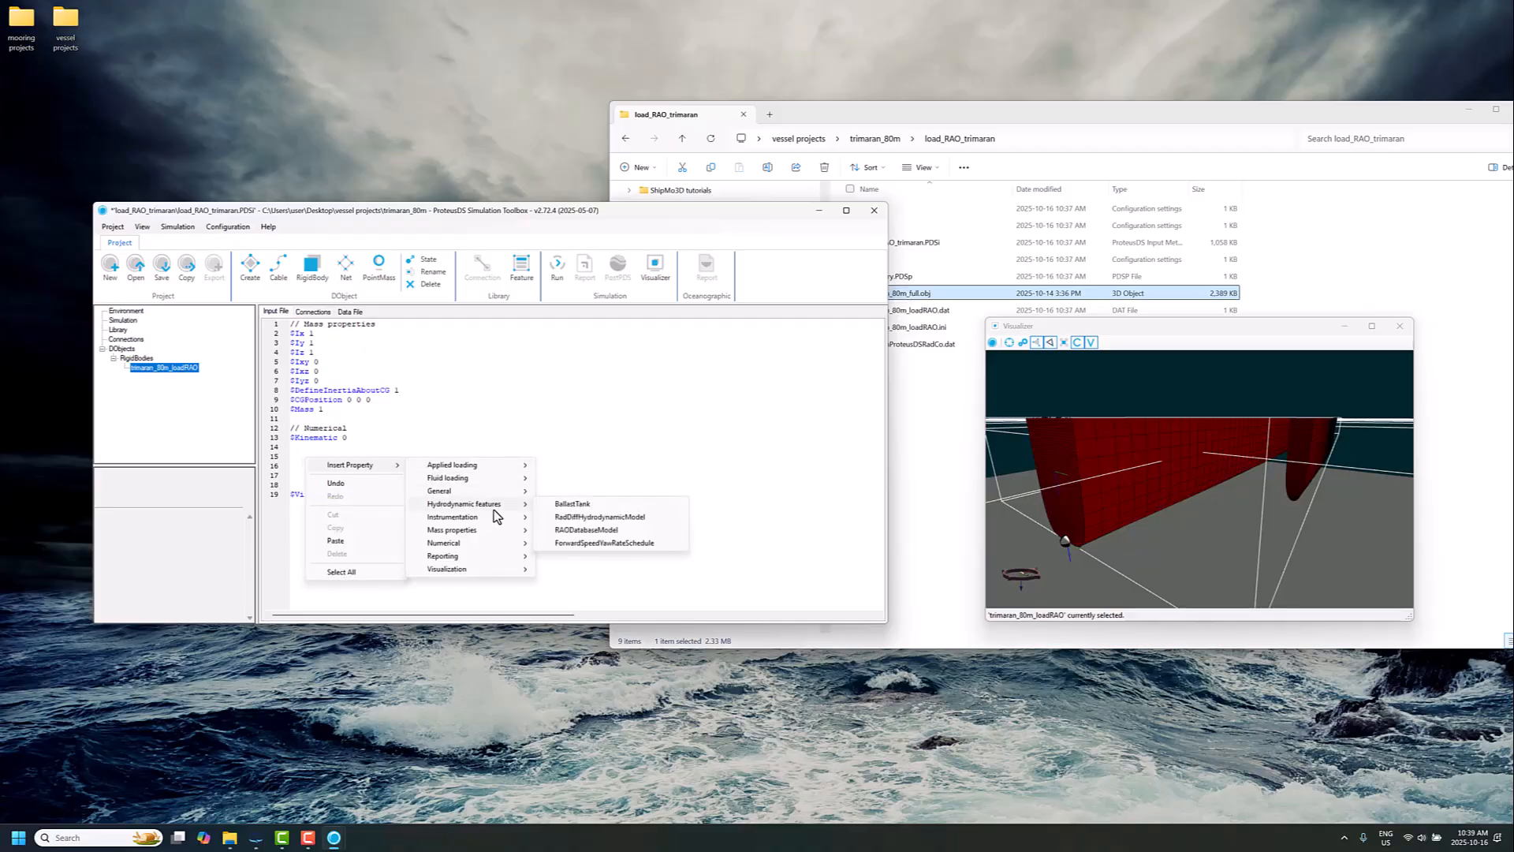
pyautogui.click(600, 520)
pyautogui.doubleClick(457, 466)
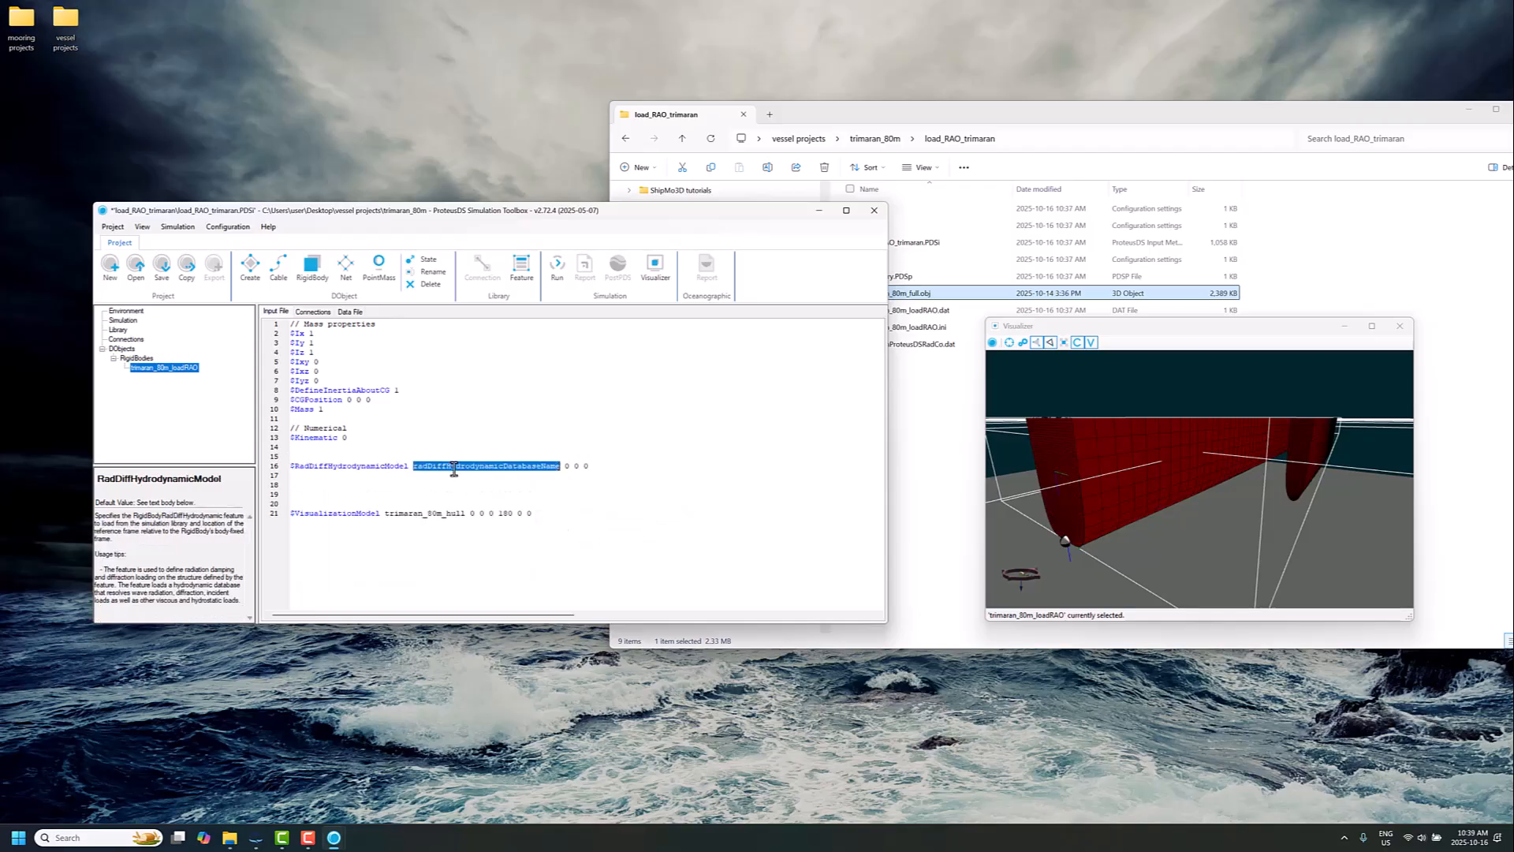
pyautogui.write('trimaran_80m_HDDB')
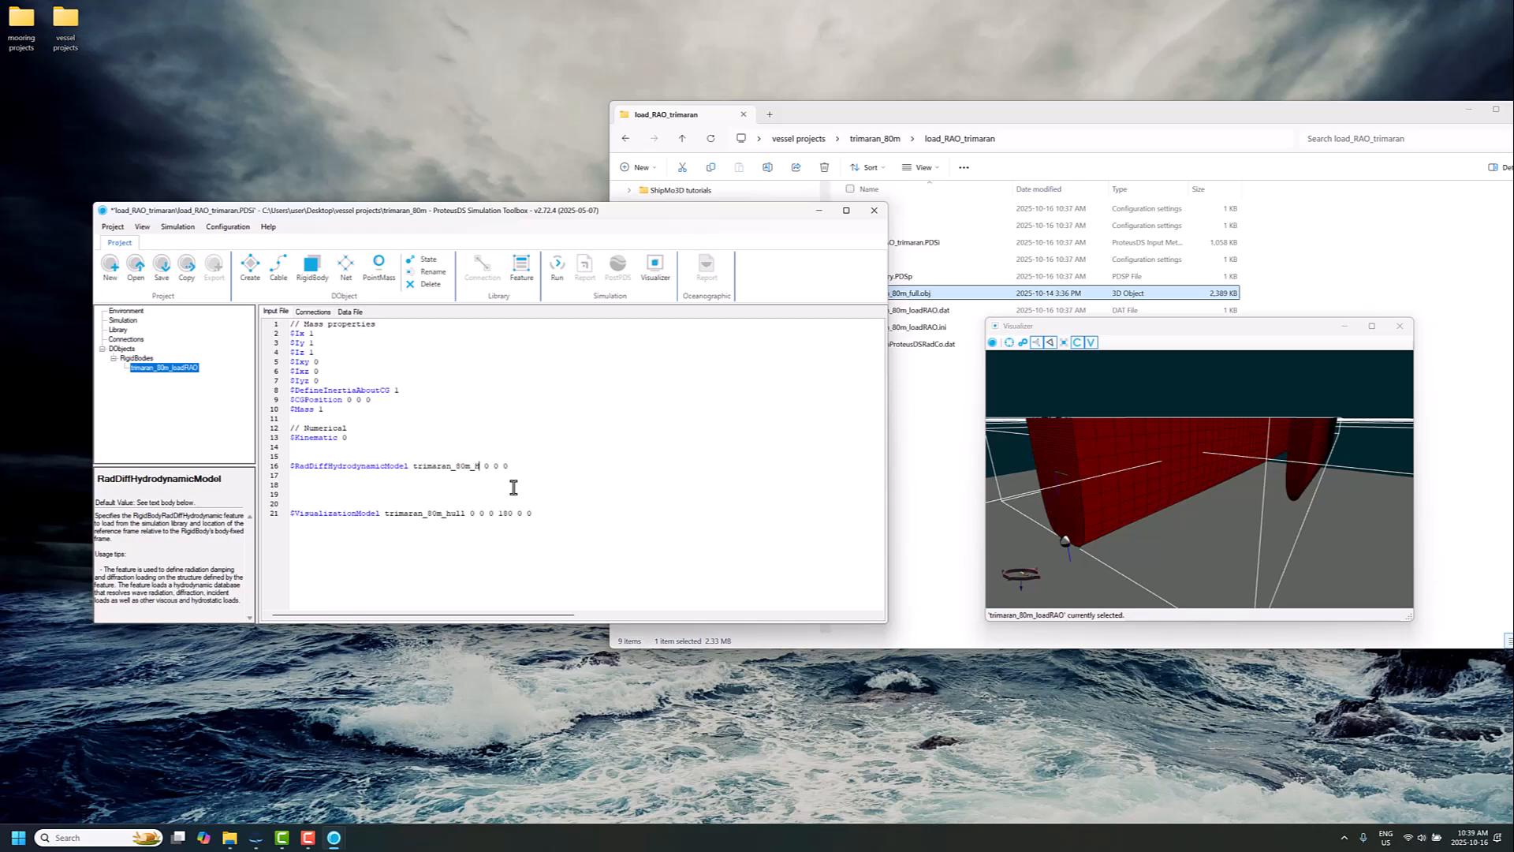
# Step: Create the RigidBodyRadDiffHydrodynamic library feature trimaran_80m_HDDB from the property's feature reference
pyautogui.rightClick(452, 467)
pyautogui.click(501, 488)
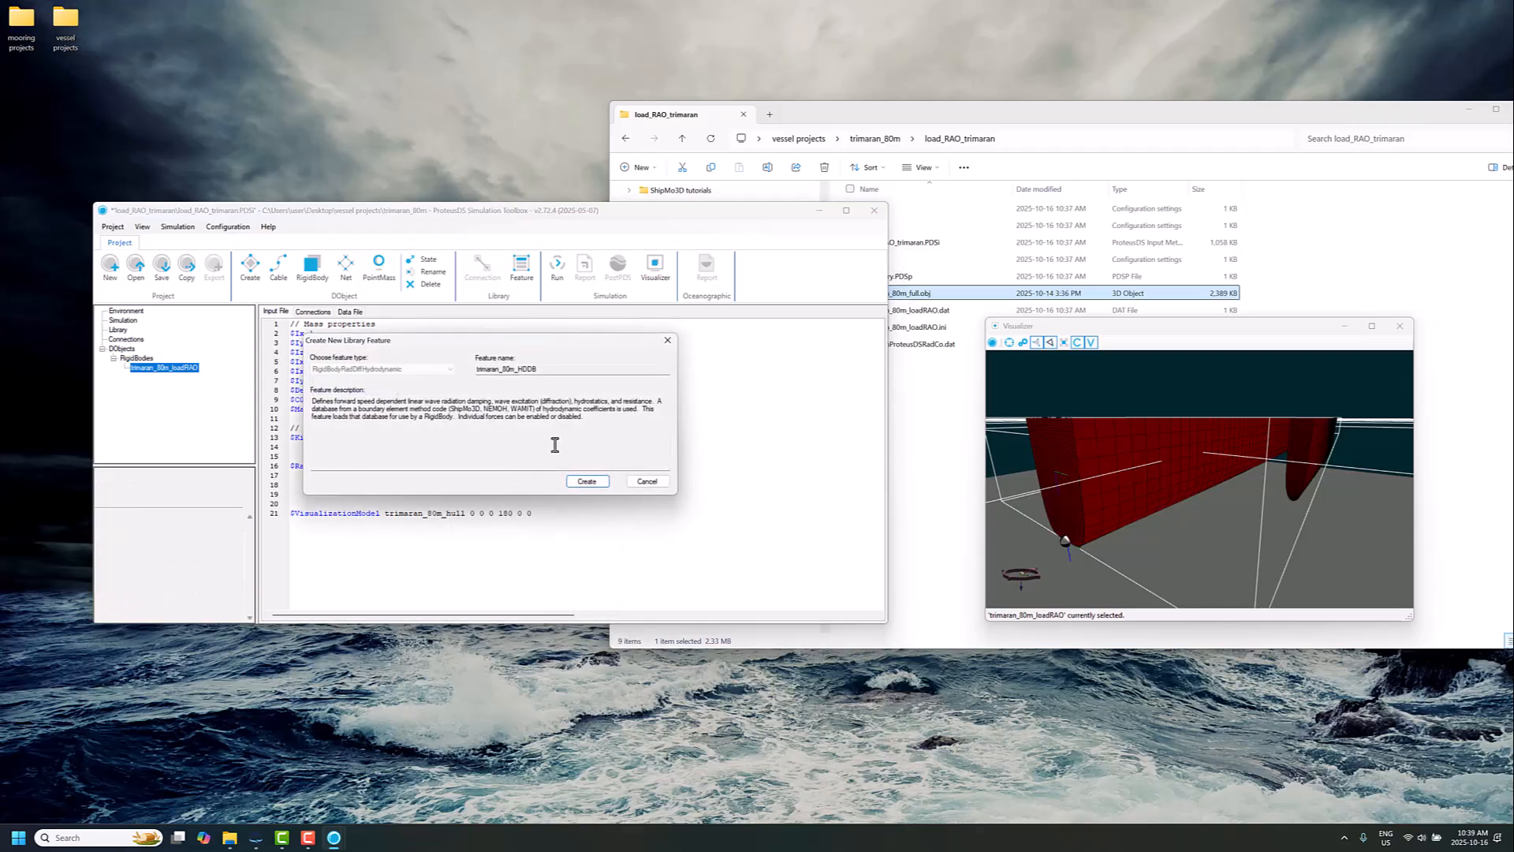
pyautogui.click(581, 482)
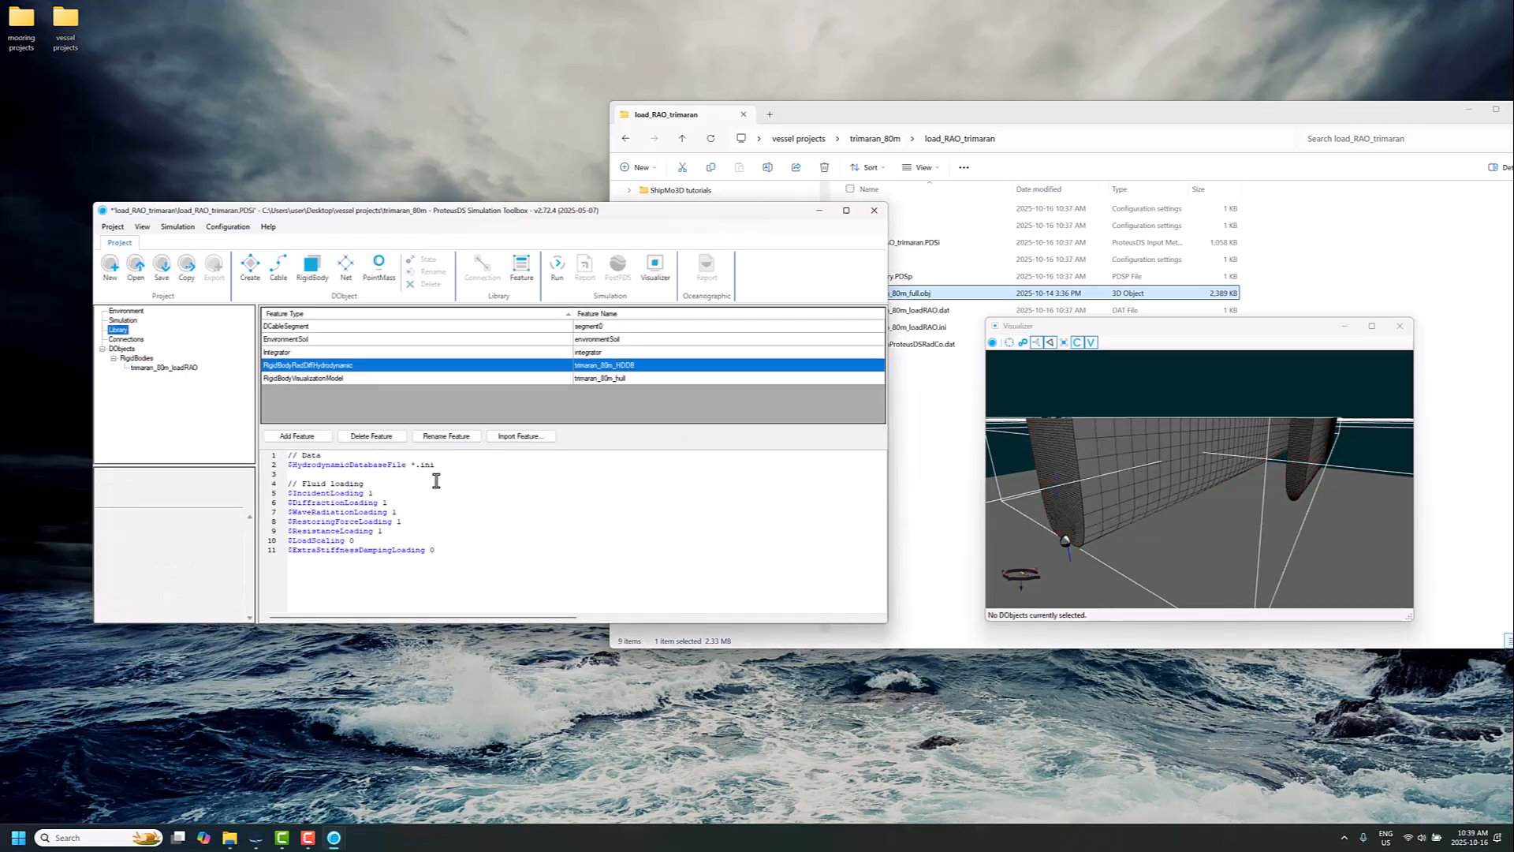
# Step: Set the feature's $HydrodynamicDatabaseFile to trimaranProteusDSRadCo.dat, copying the file name from File Explorer
pyautogui.click(964, 401)
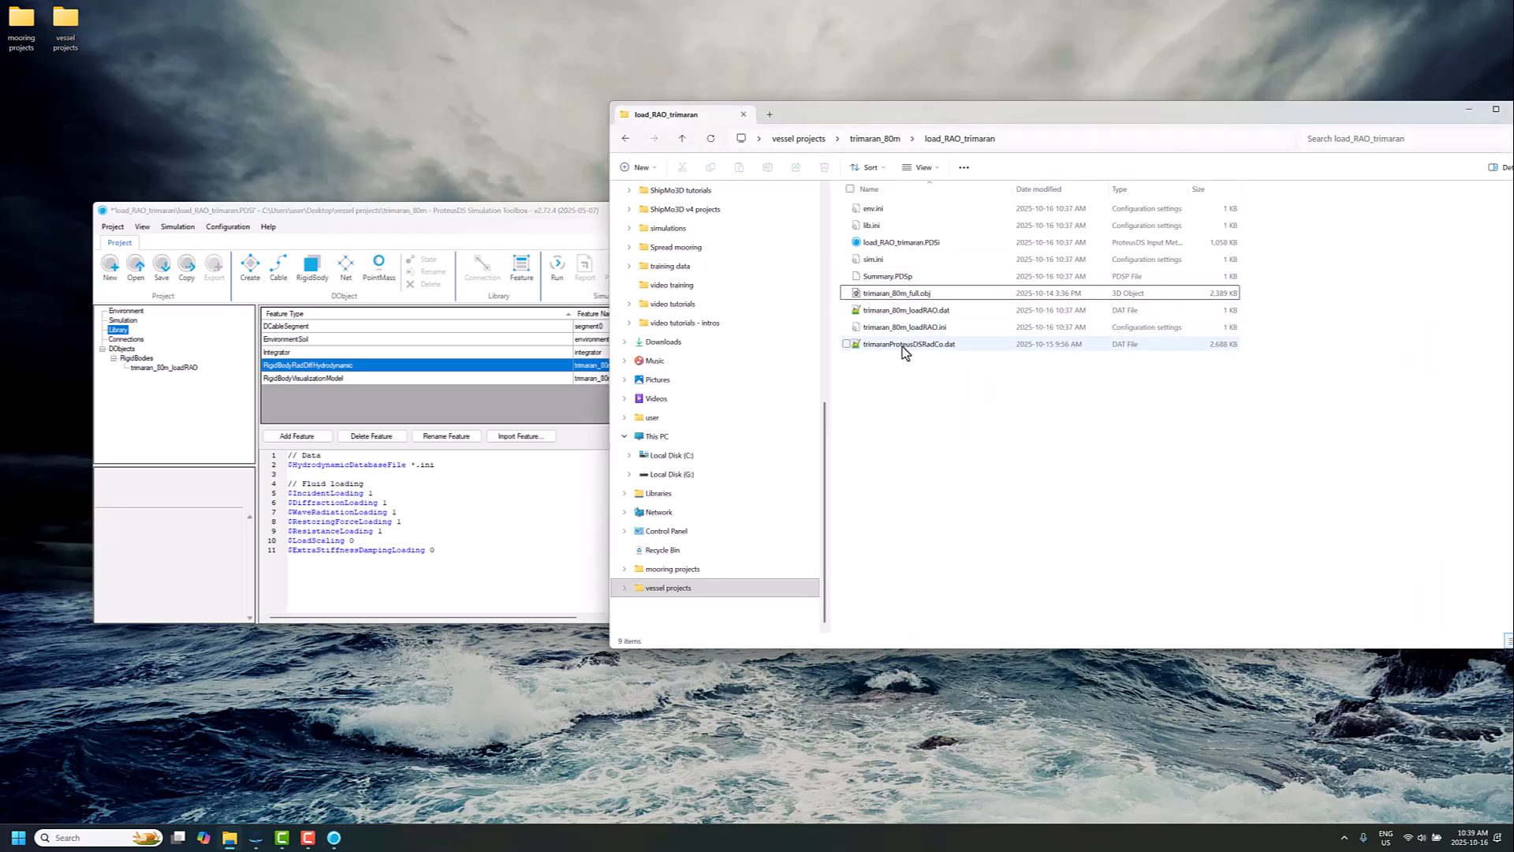
pyautogui.click(923, 345)
pyautogui.click(964, 352)
pyautogui.hotkey('ctrl', 'c')
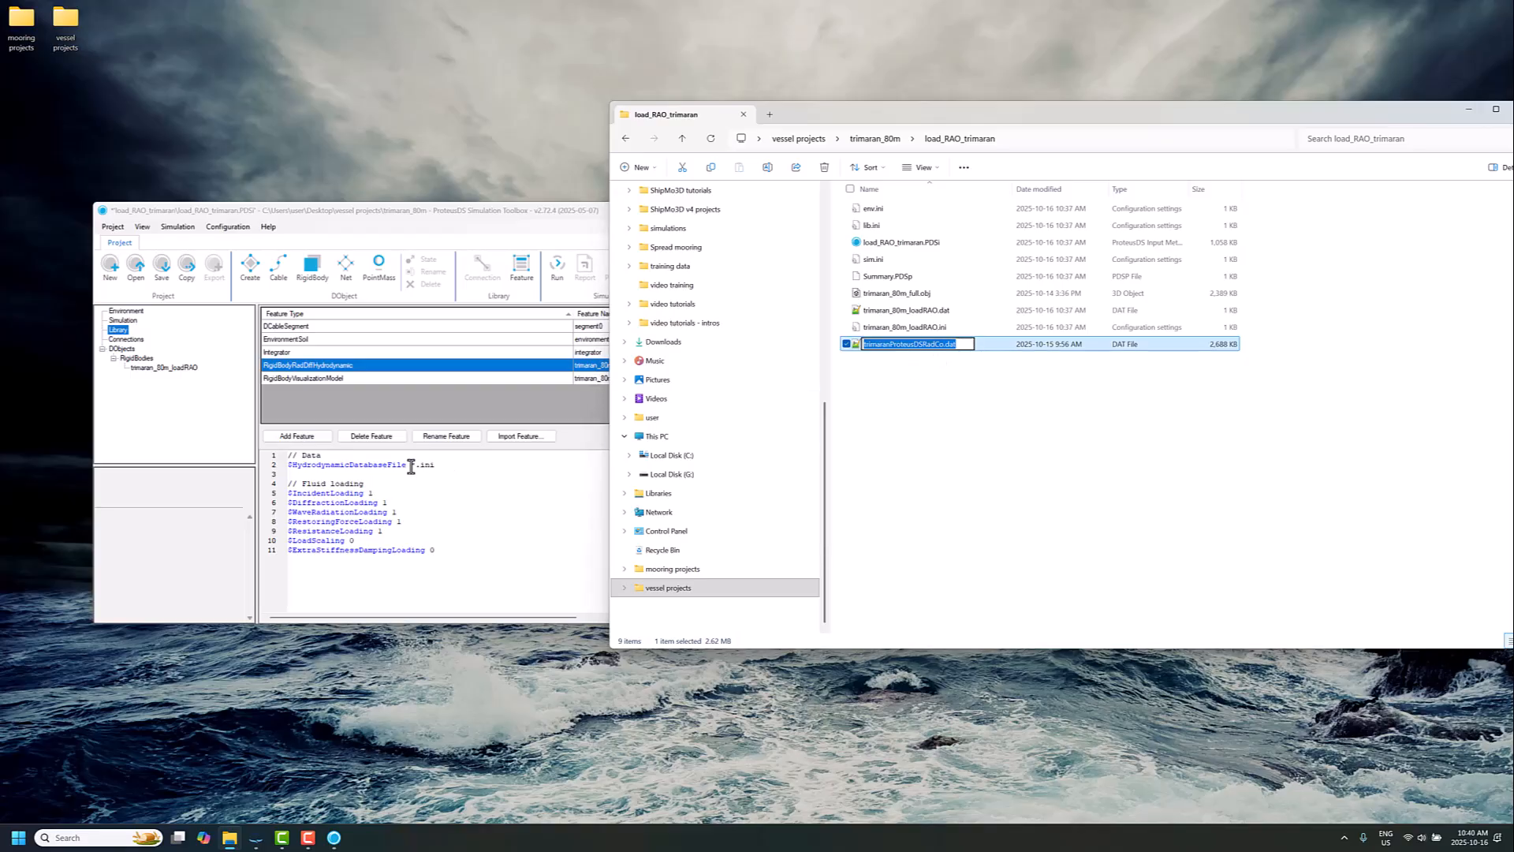
pyautogui.moveTo(411, 465); pyautogui.dragTo(433, 464)
pyautogui.hotkey('ctrl', 'v')
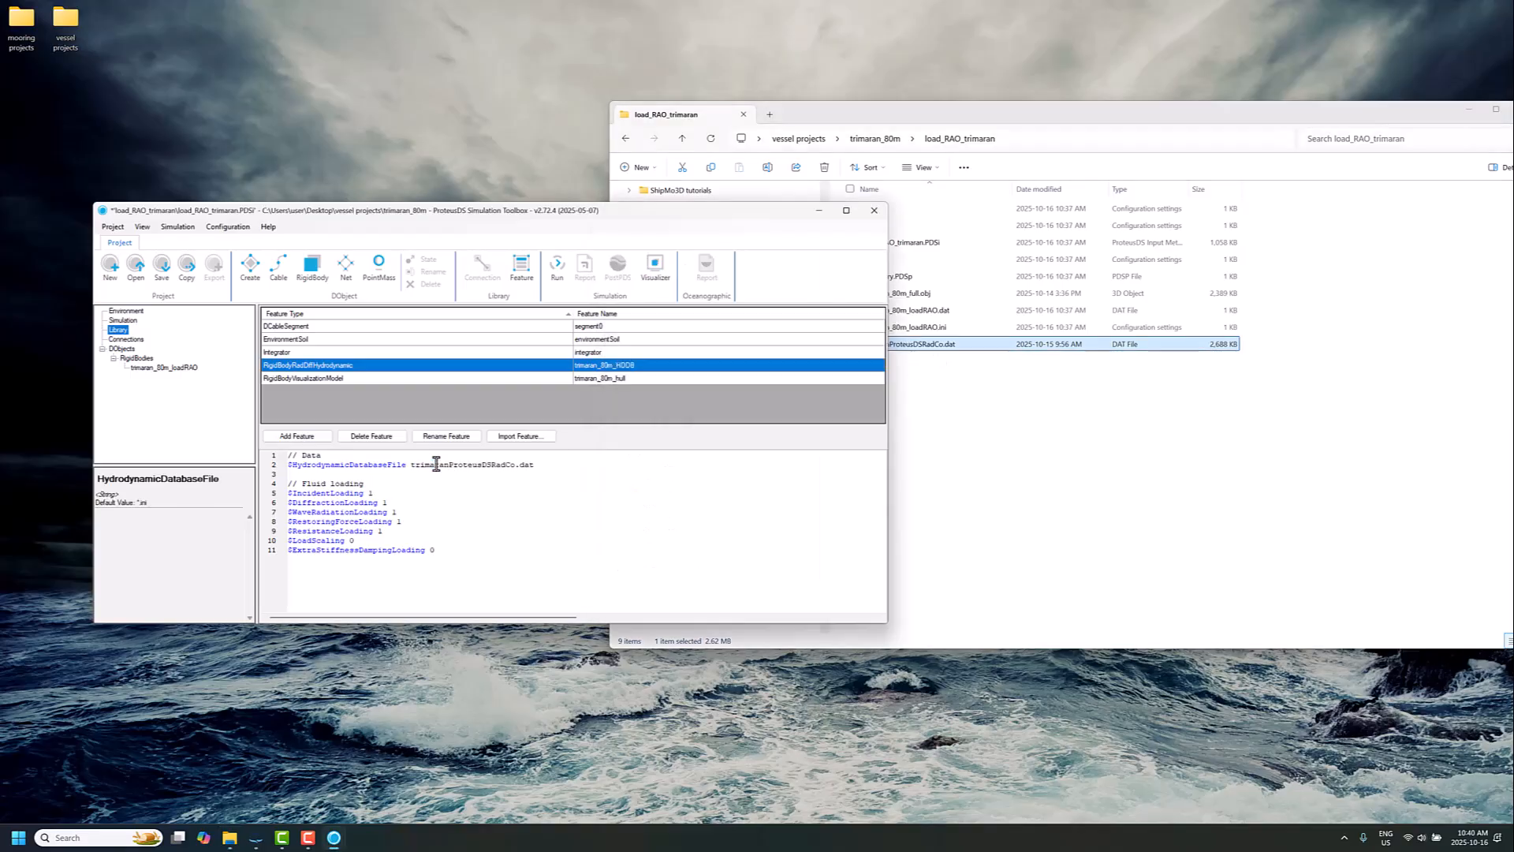
# Step: Review the fluid loading options of trimaran_80m_HDDB, including resistance and extra stiffness damping, and view the trimaran_80m_loadRAO body in the Visualizer
pyautogui.click(181, 367)
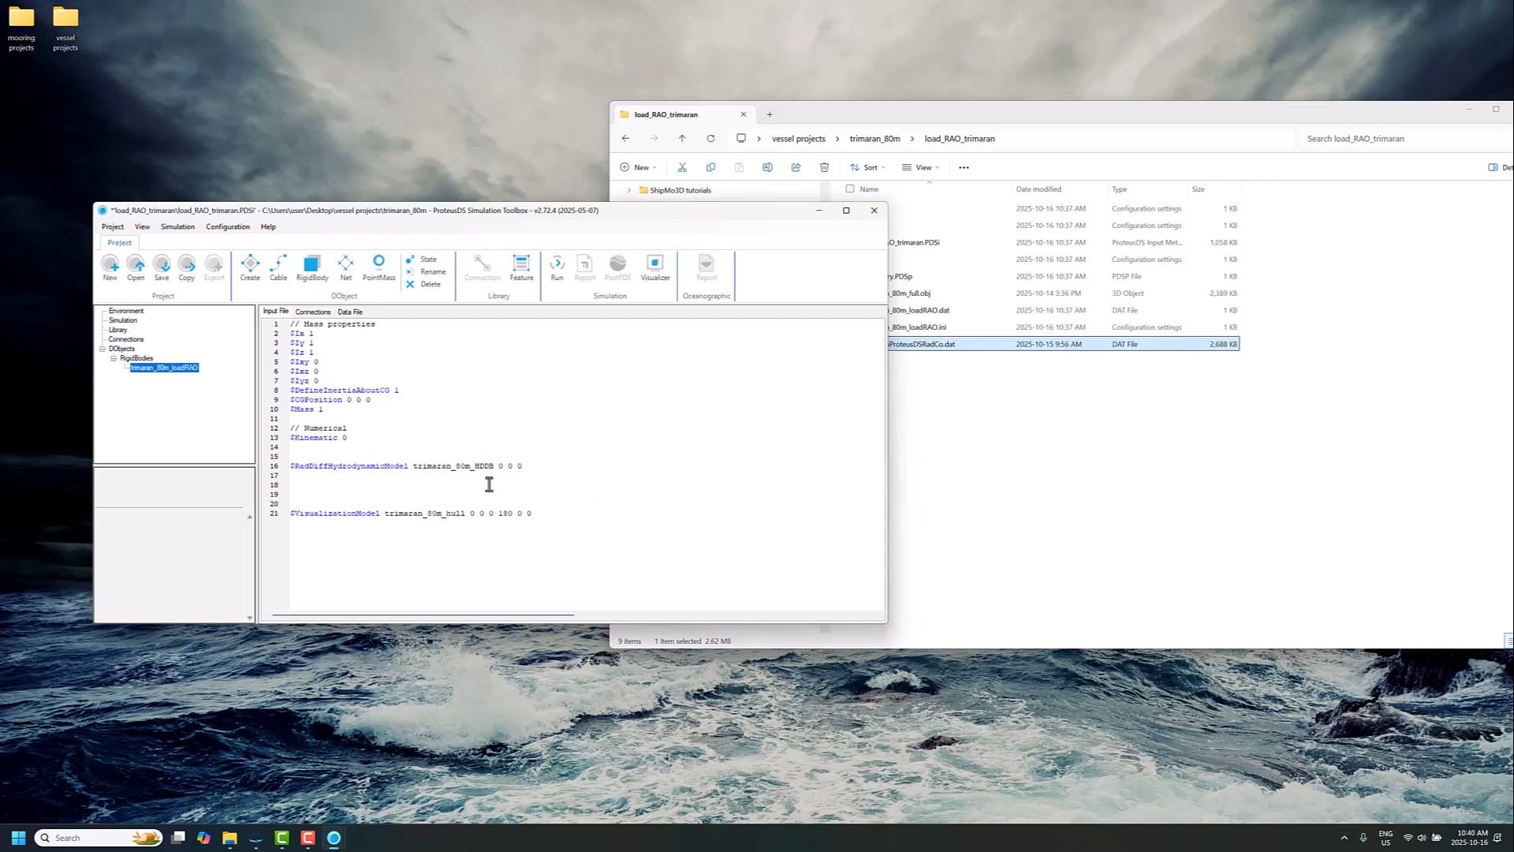
pyautogui.click(655, 267)
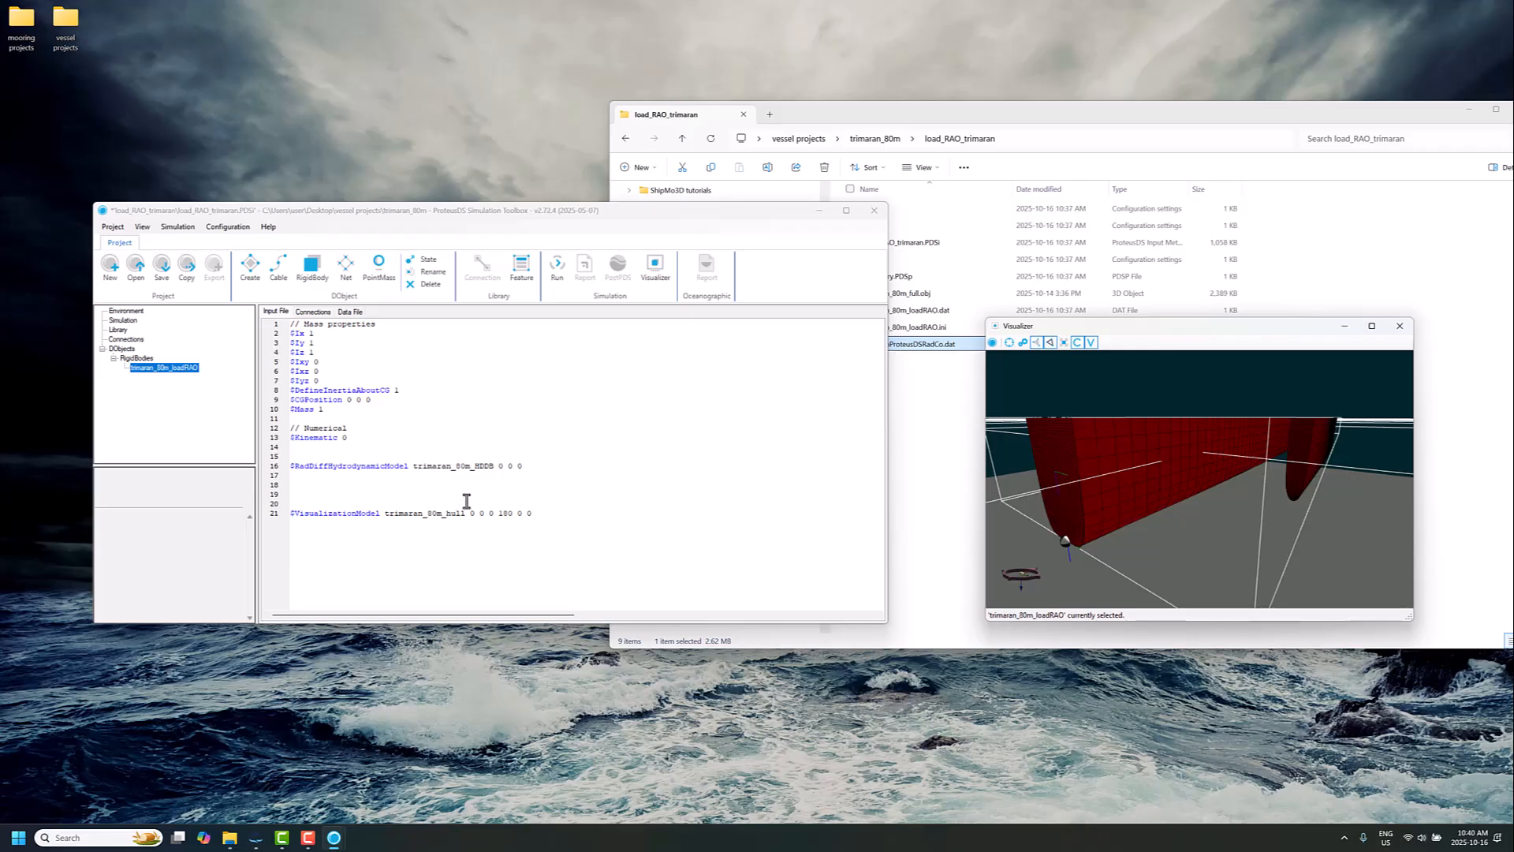
pyautogui.rightClick(483, 466)
pyautogui.click(512, 482)
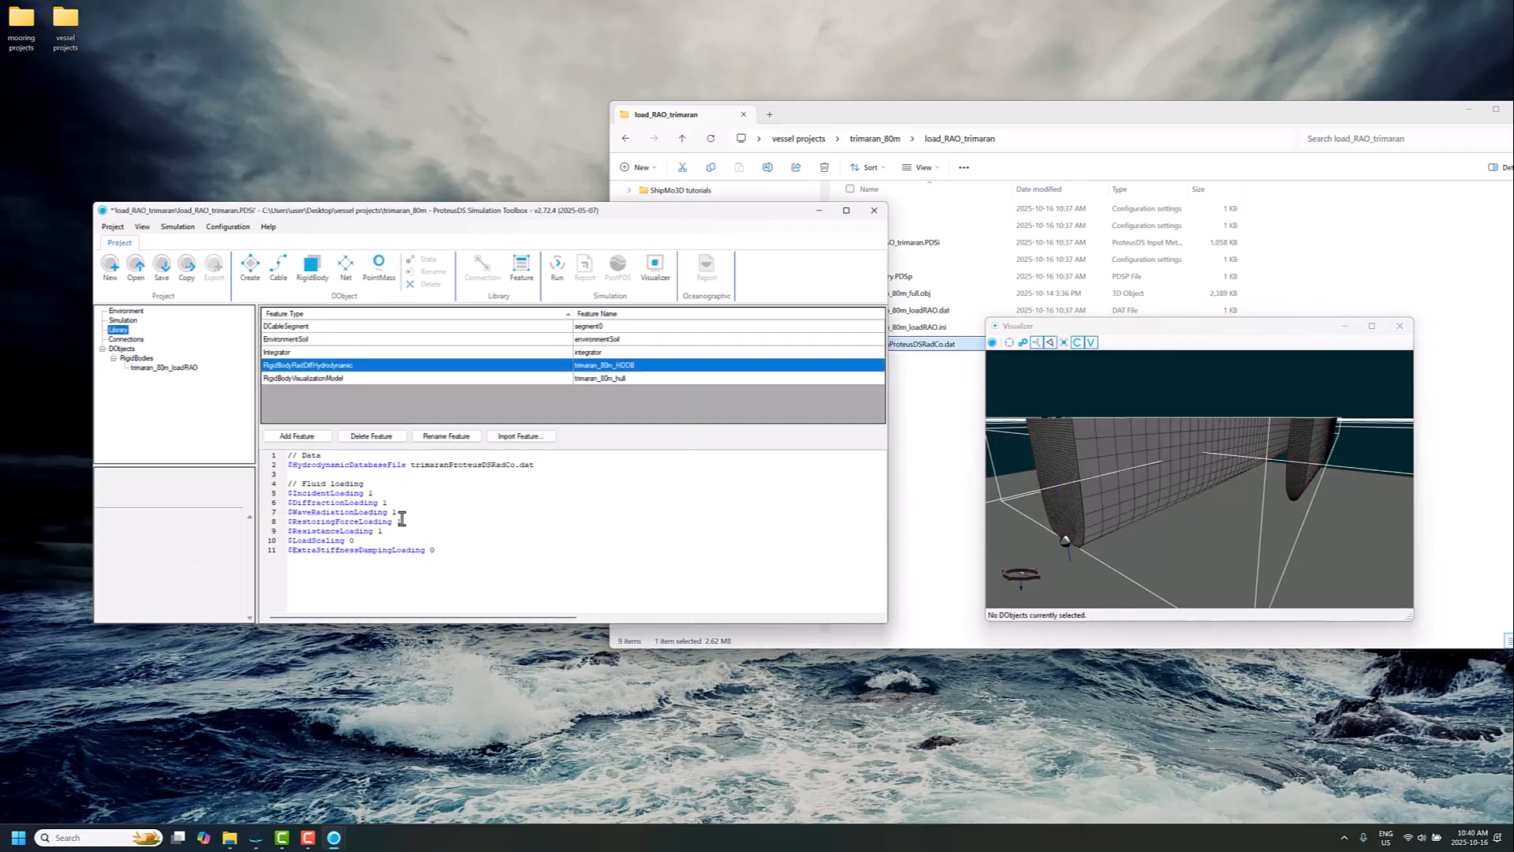
pyautogui.tripleClick(384, 532)
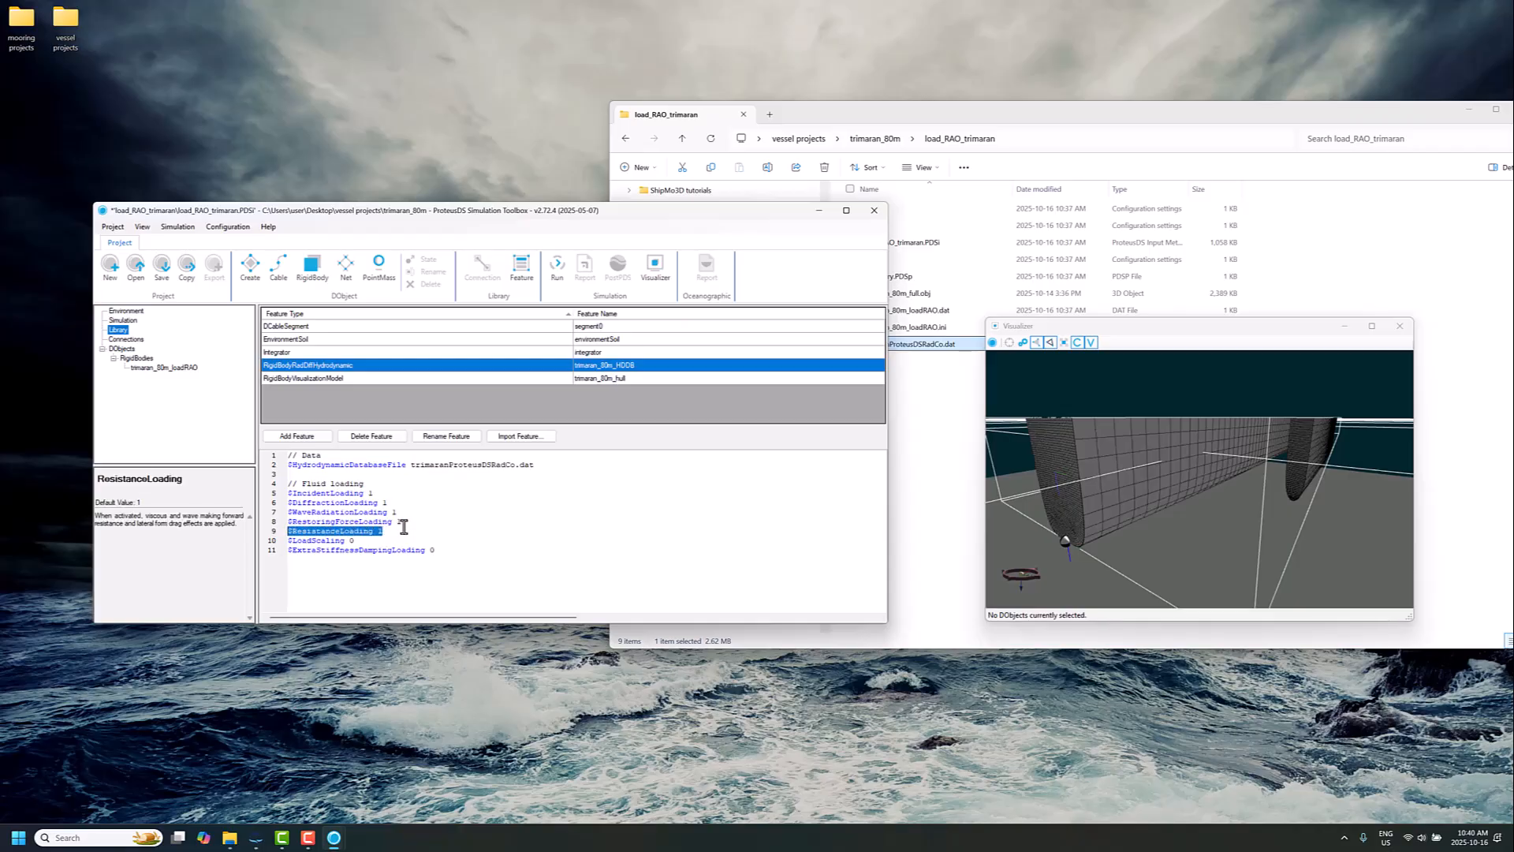
pyautogui.tripleClick(303, 552)
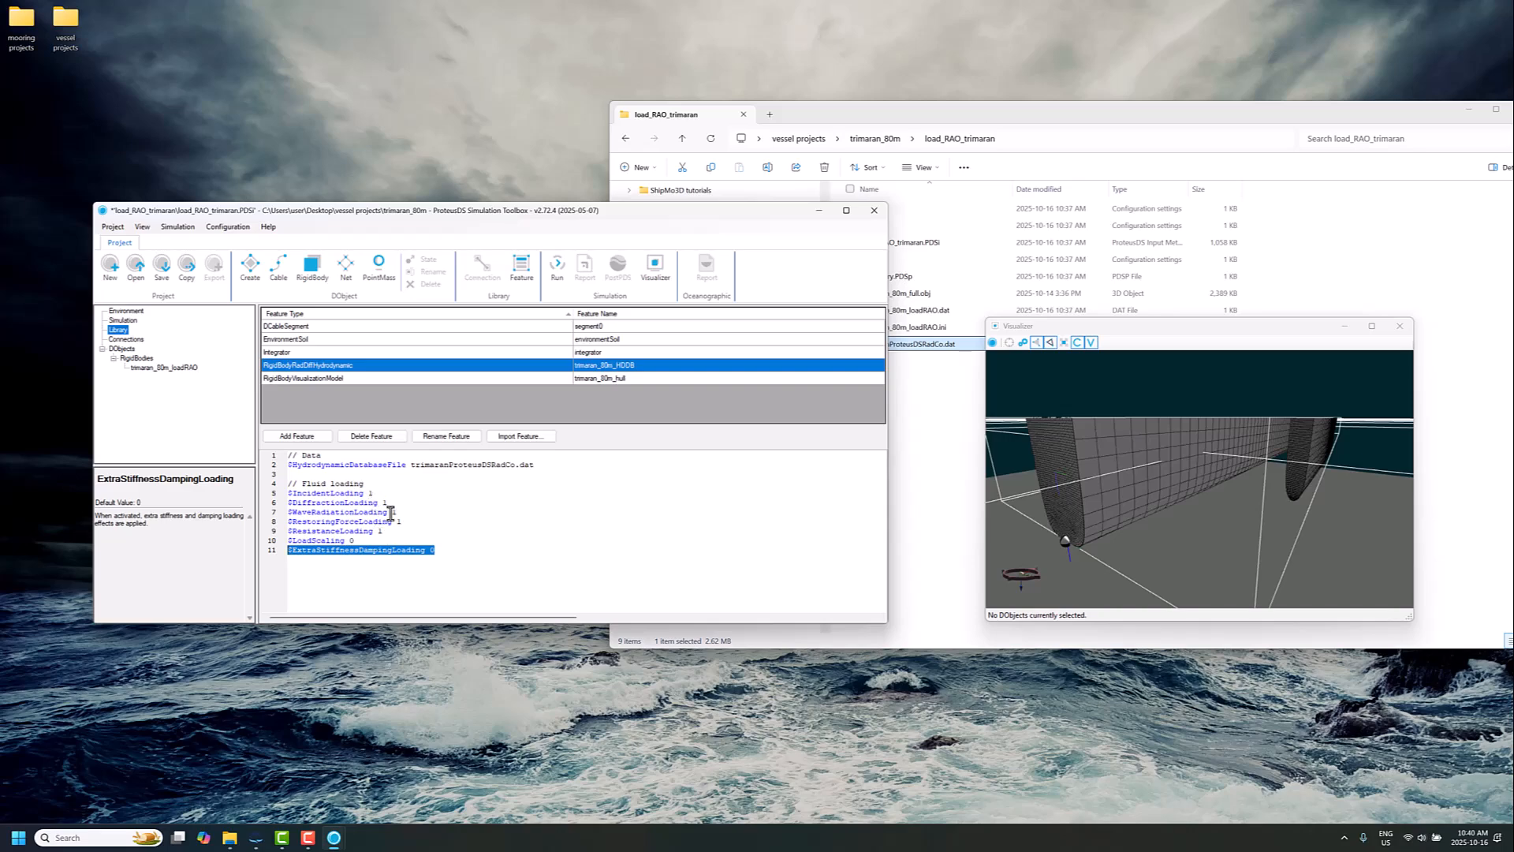
pyautogui.click(166, 368)
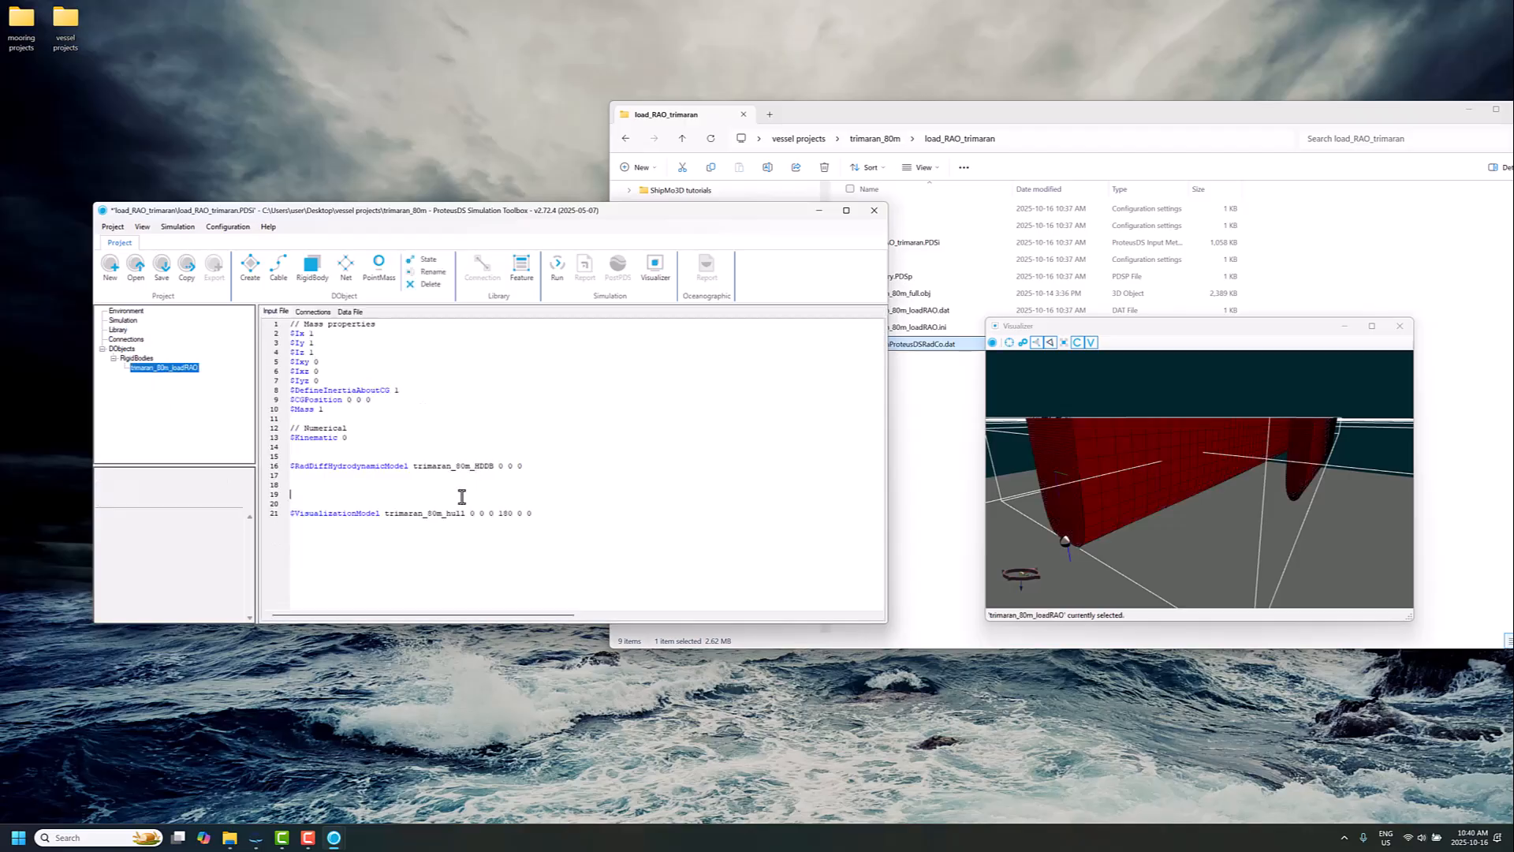
pyautogui.moveTo(1165, 525); pyautogui.dragTo(1167, 493)
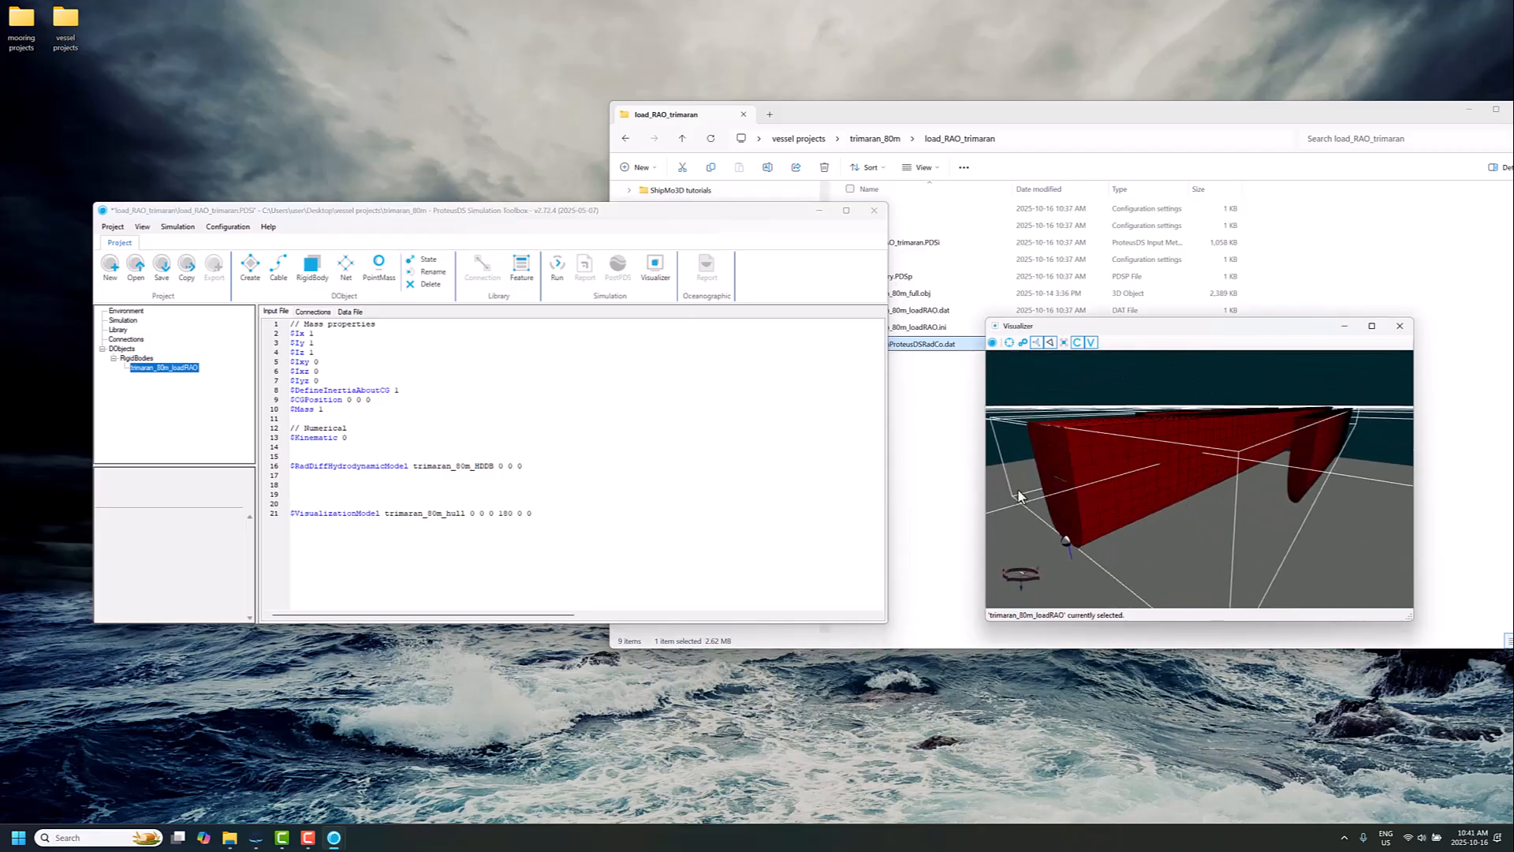
# Step: Open Calculator and place it beside the rigid body's mass properties so the input file stays readable
pyautogui.click(344, 410)
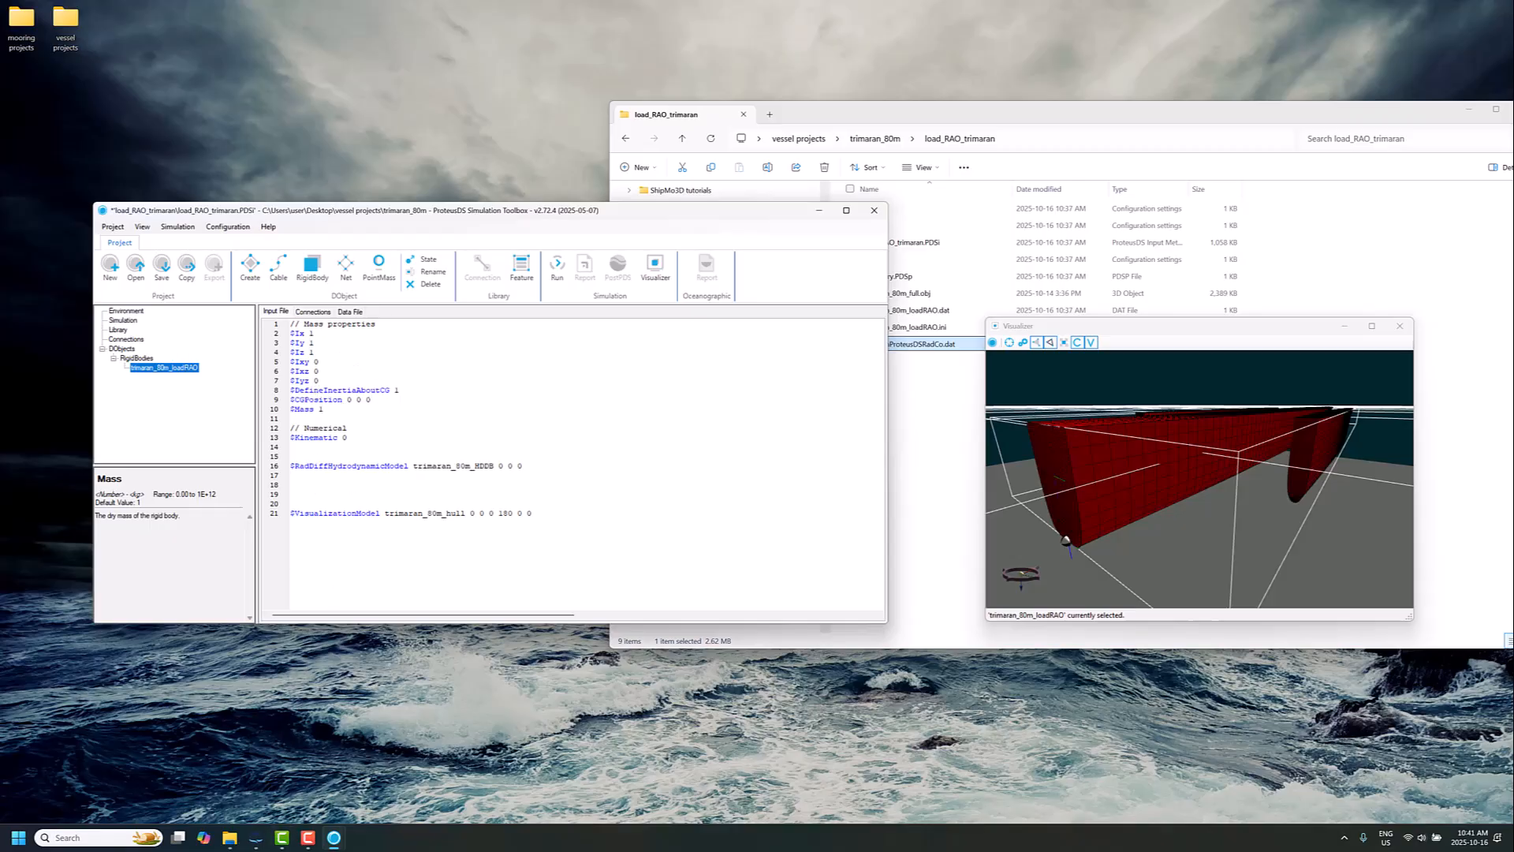
pyautogui.click(17, 836)
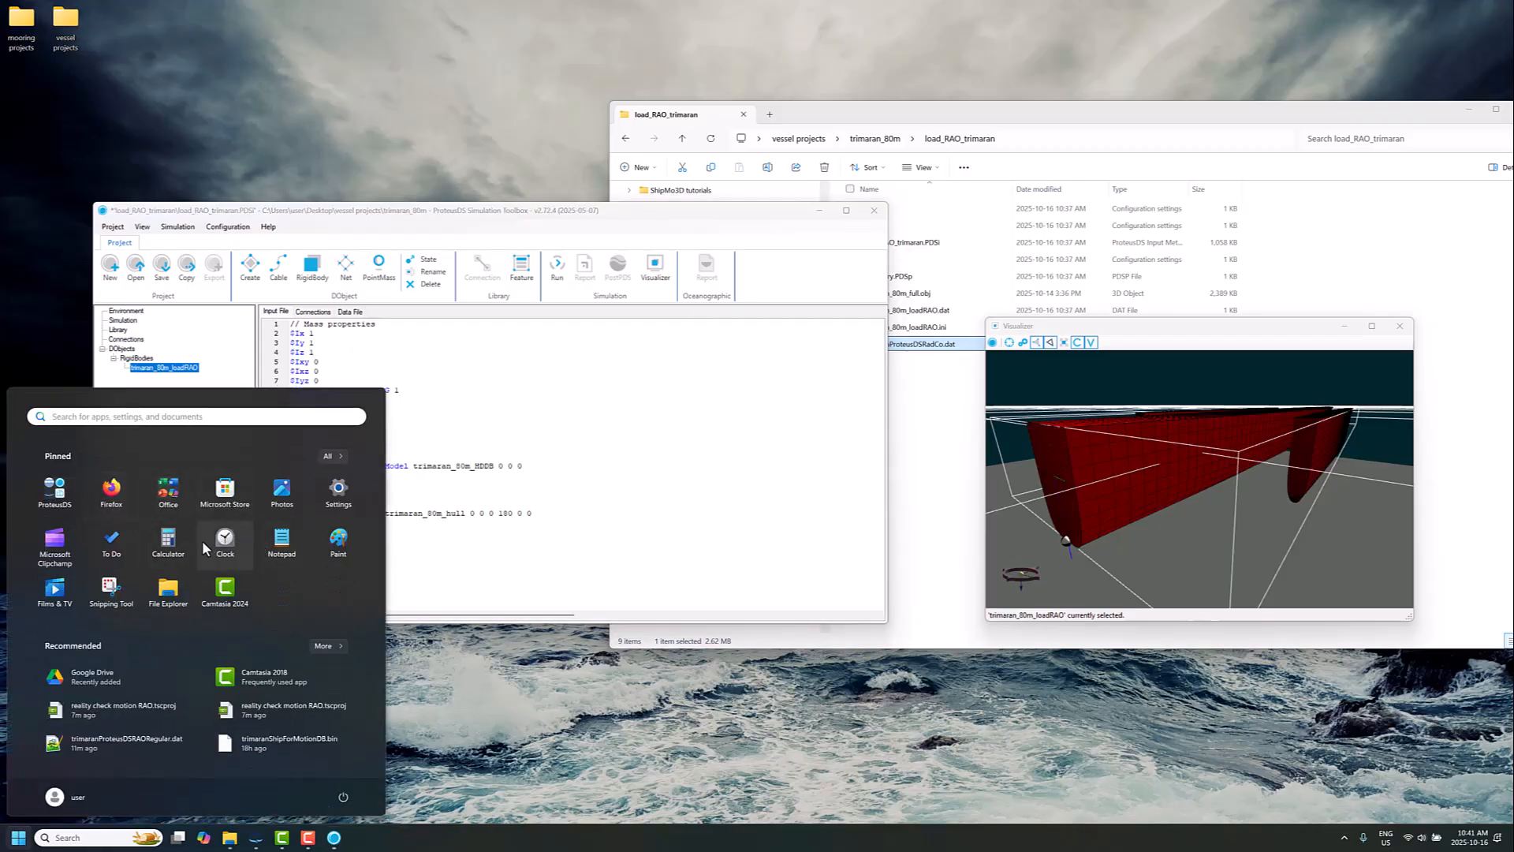
pyautogui.click(162, 545)
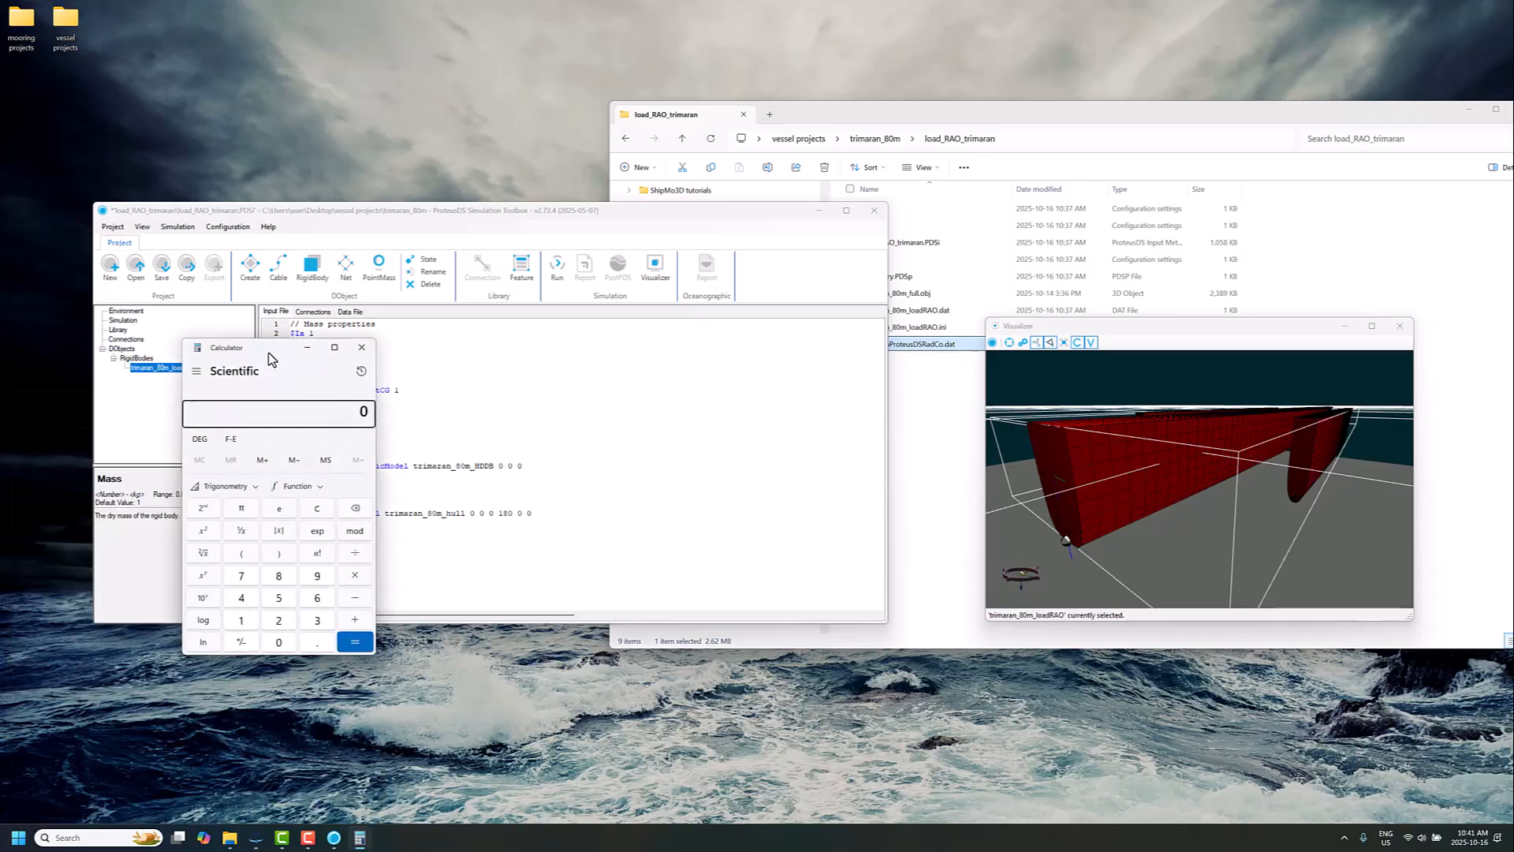
pyautogui.moveTo(251, 355); pyautogui.dragTo(125, 501)
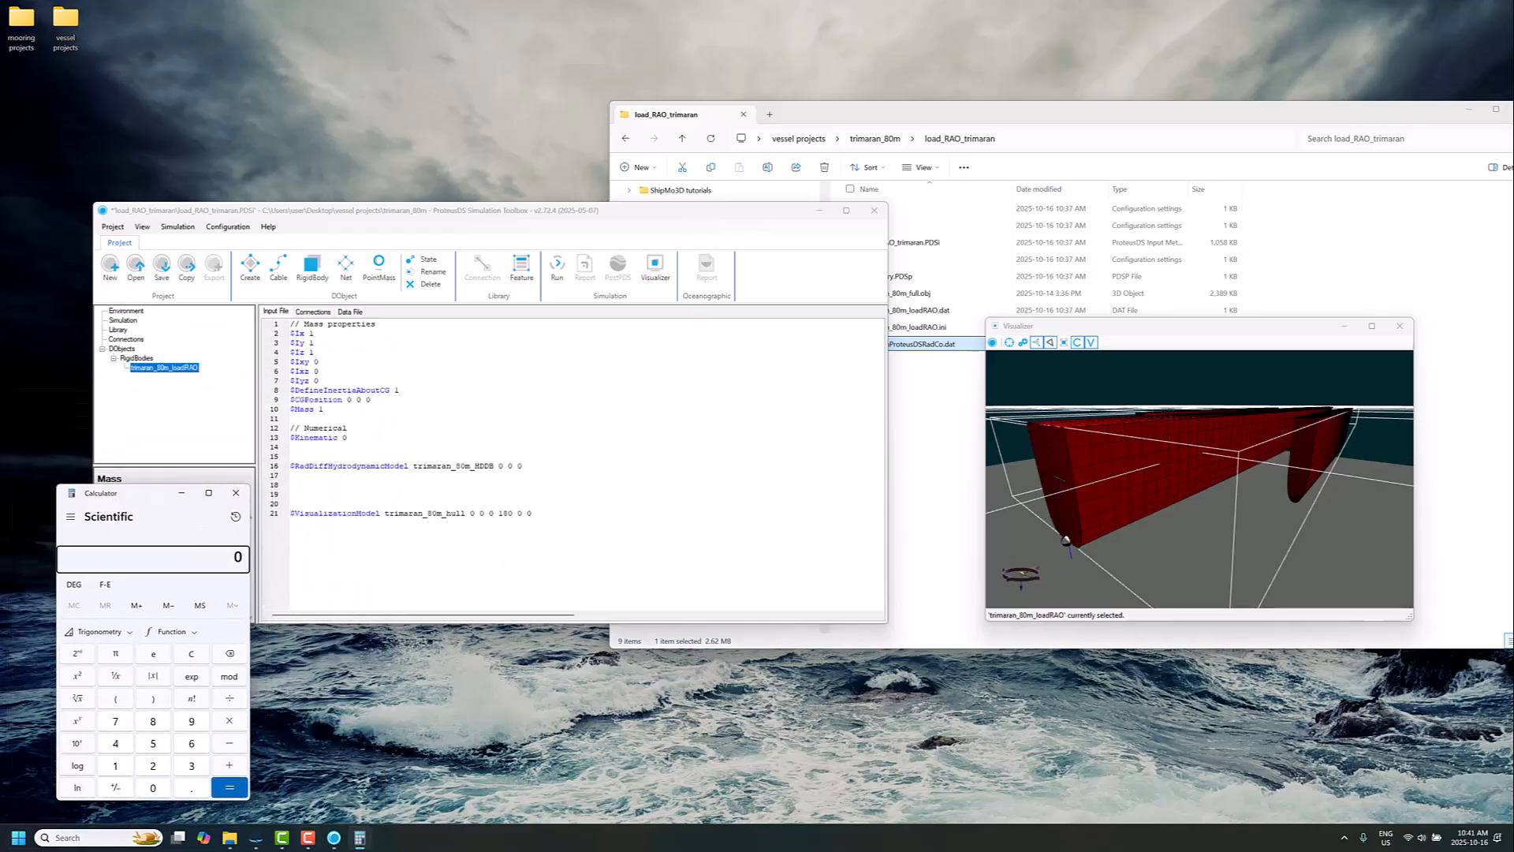
# Step: Switch to ShipMo3D and view the PanelHull output's hydrostatic properties for the panelled wet hull
pyautogui.click(256, 837)
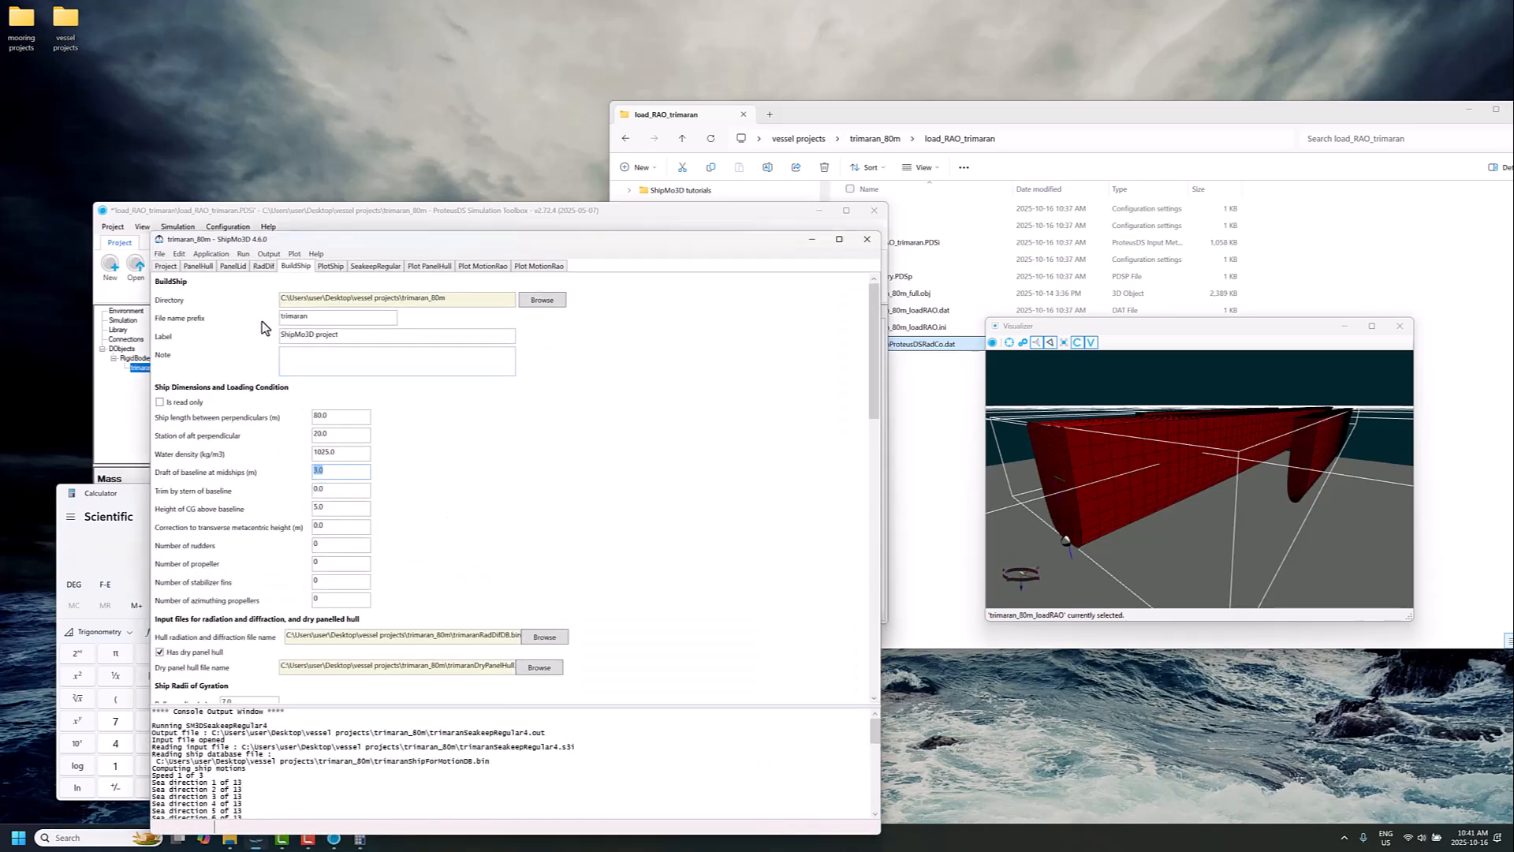
pyautogui.click(198, 266)
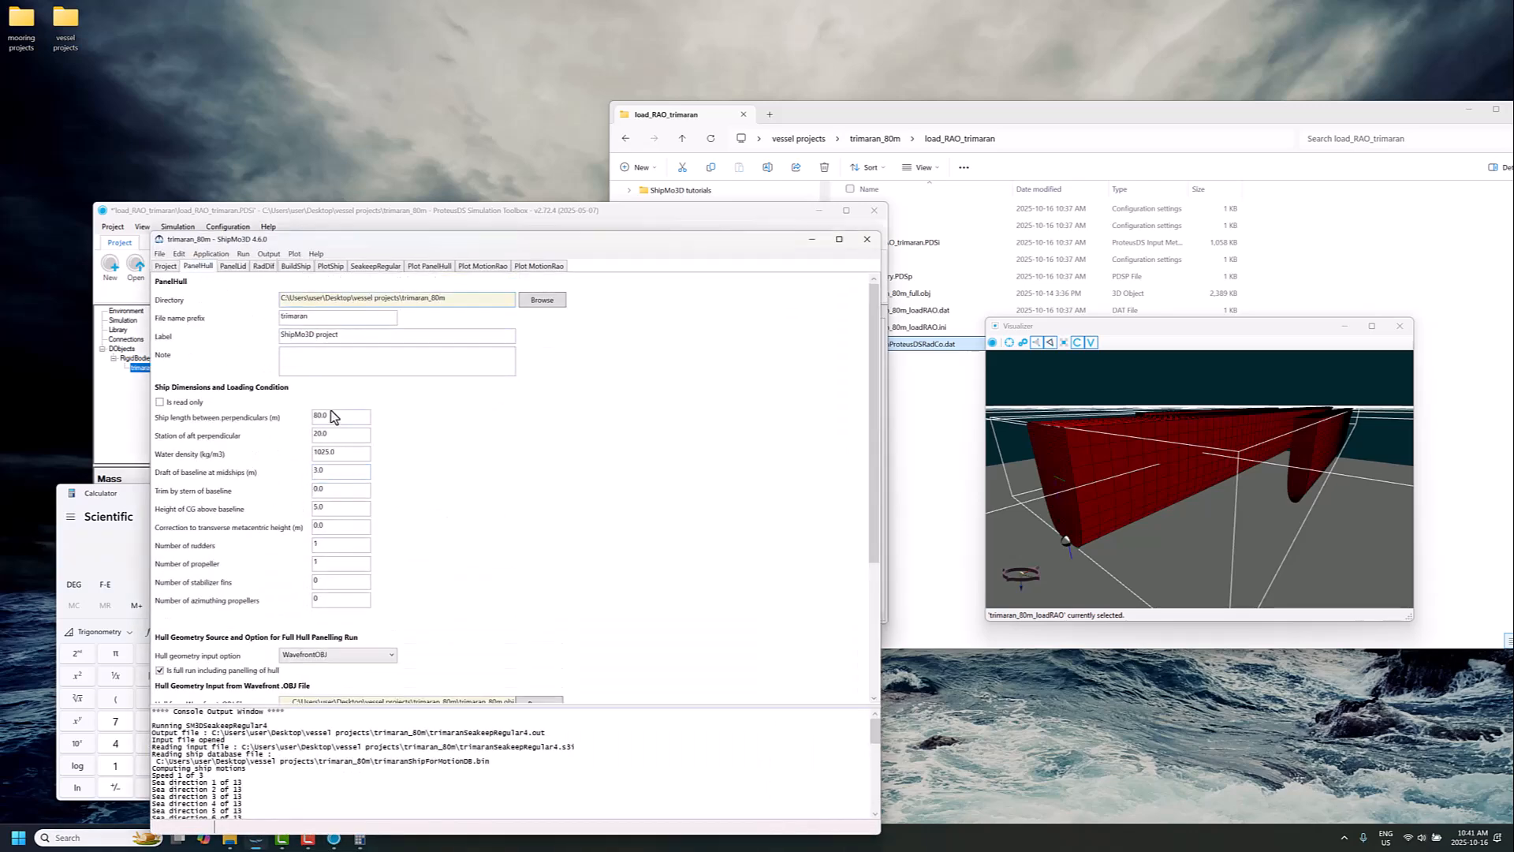
pyautogui.scroll(-3, 422, 495)
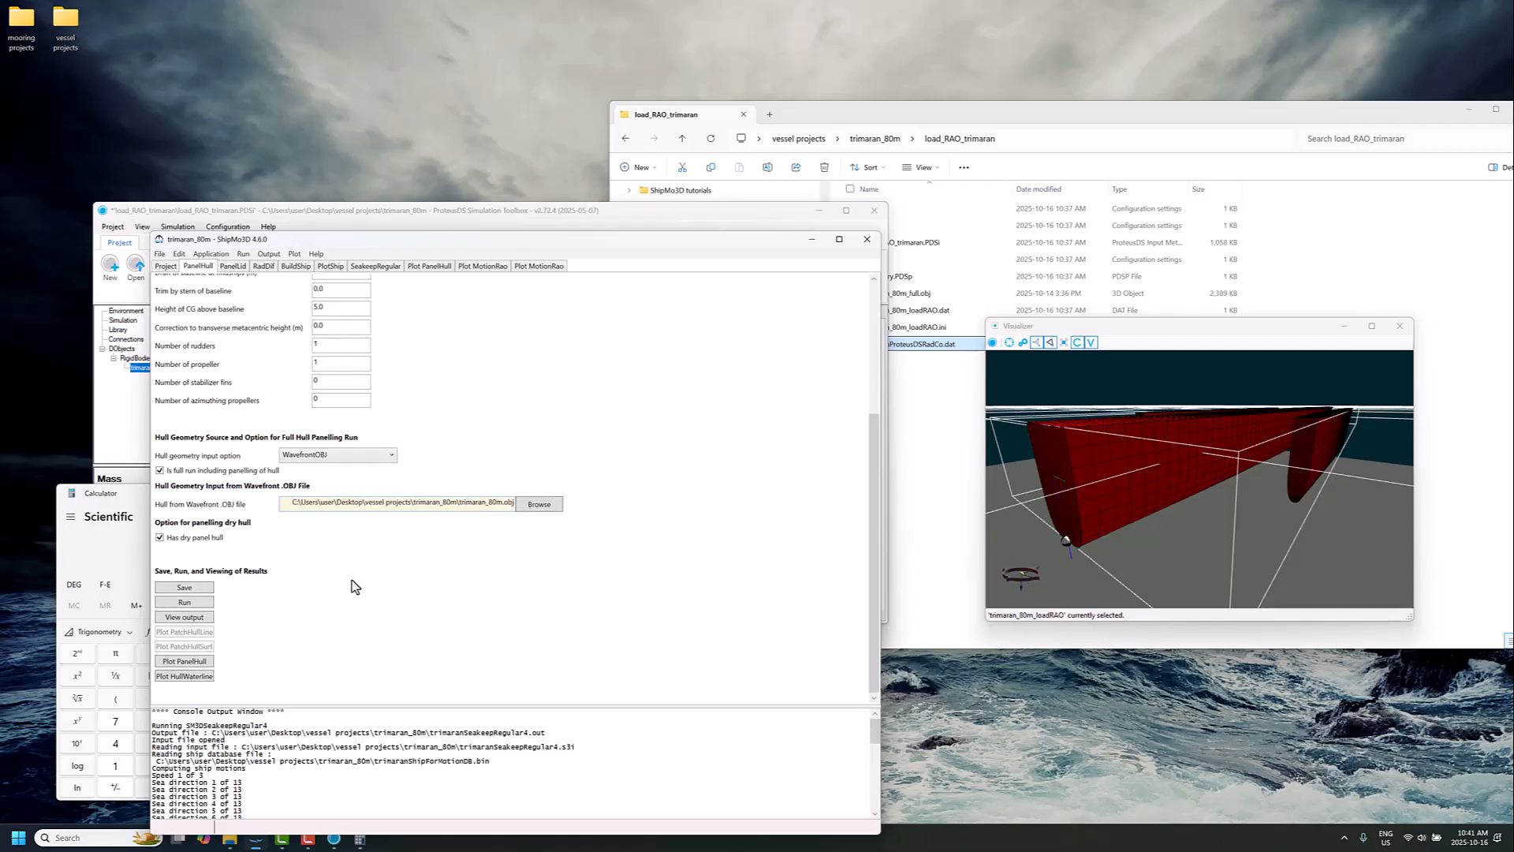
pyautogui.scroll(3, 339, 457)
pyautogui.scroll(-3, 249, 690)
pyautogui.click(186, 618)
pyautogui.scroll(-3, 360, 575)
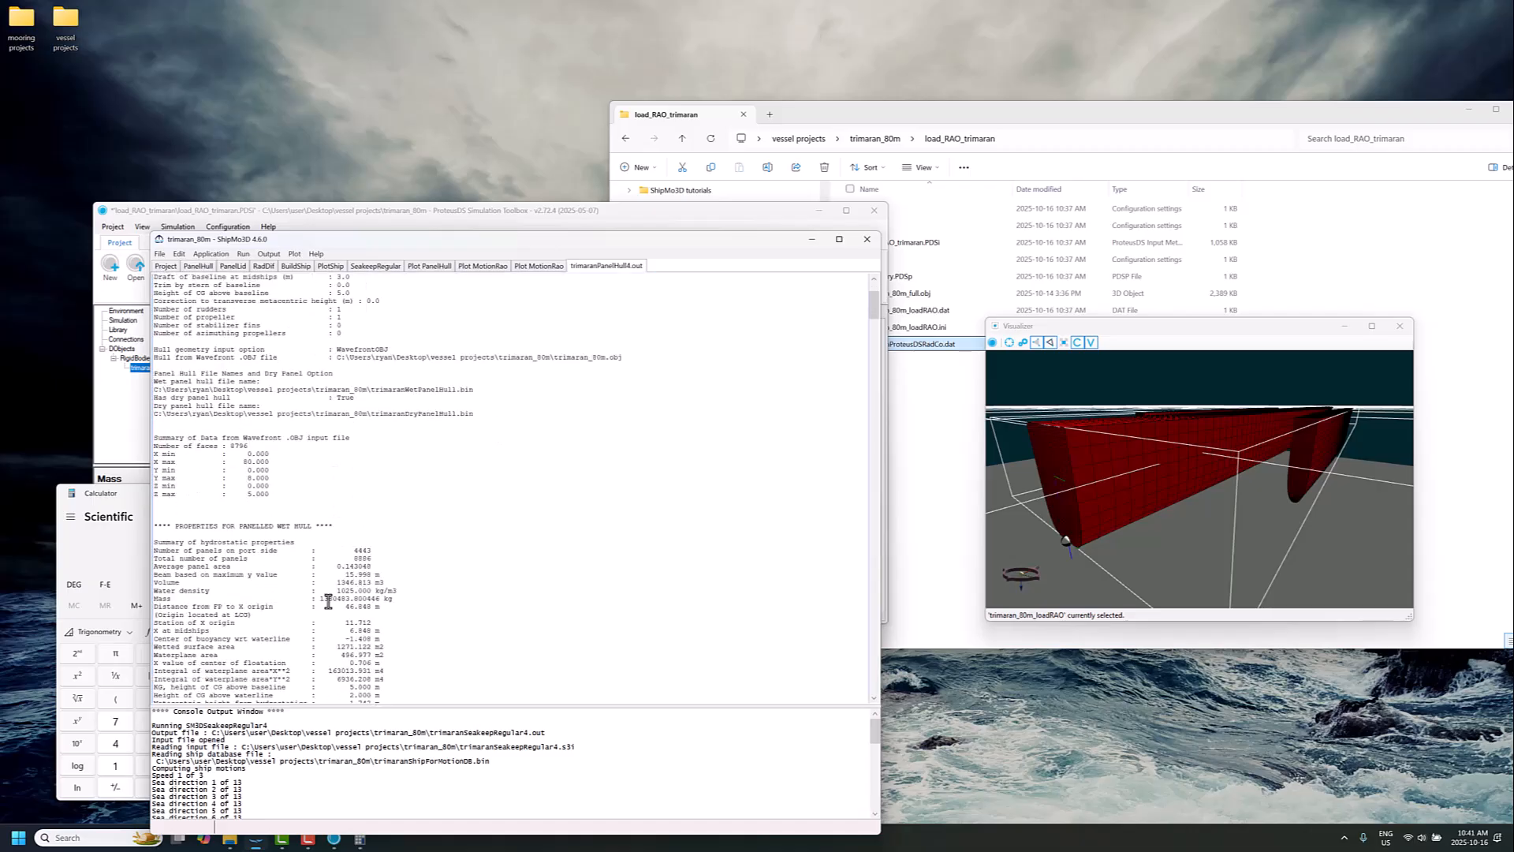
# Step: Set the rigid body's $Mass to 1380483 in ProteusDS, copying the whole-number part of the mass from the PanelHull output
pyautogui.moveTo(319, 601); pyautogui.dragTo(344, 601)
pyautogui.moveTo(470, 246); pyautogui.dragTo(665, 266)
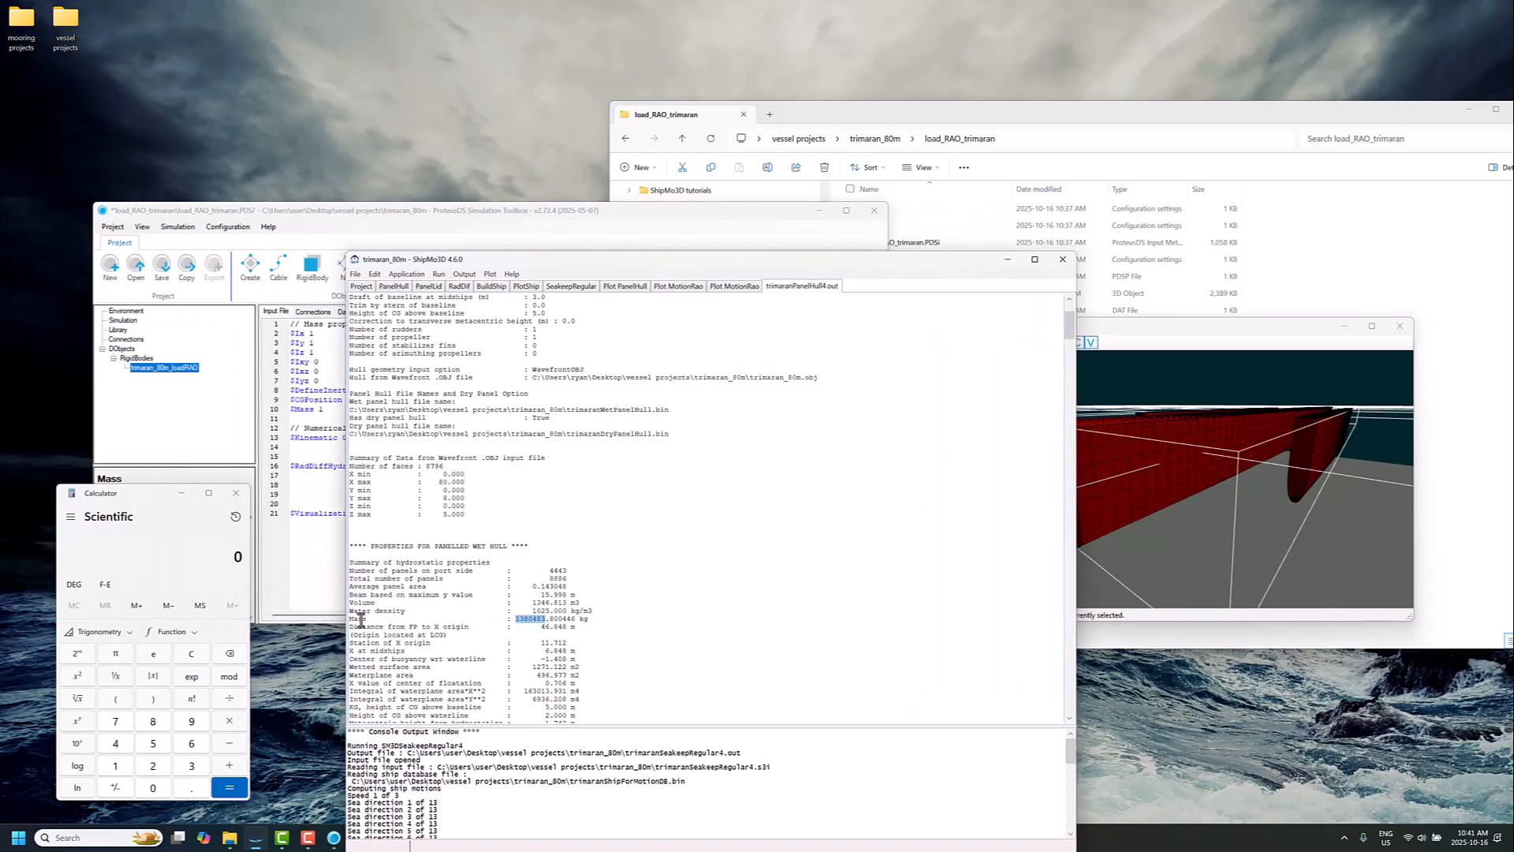
pyautogui.scroll(5, 395, 449)
pyautogui.scroll(-5, 394, 447)
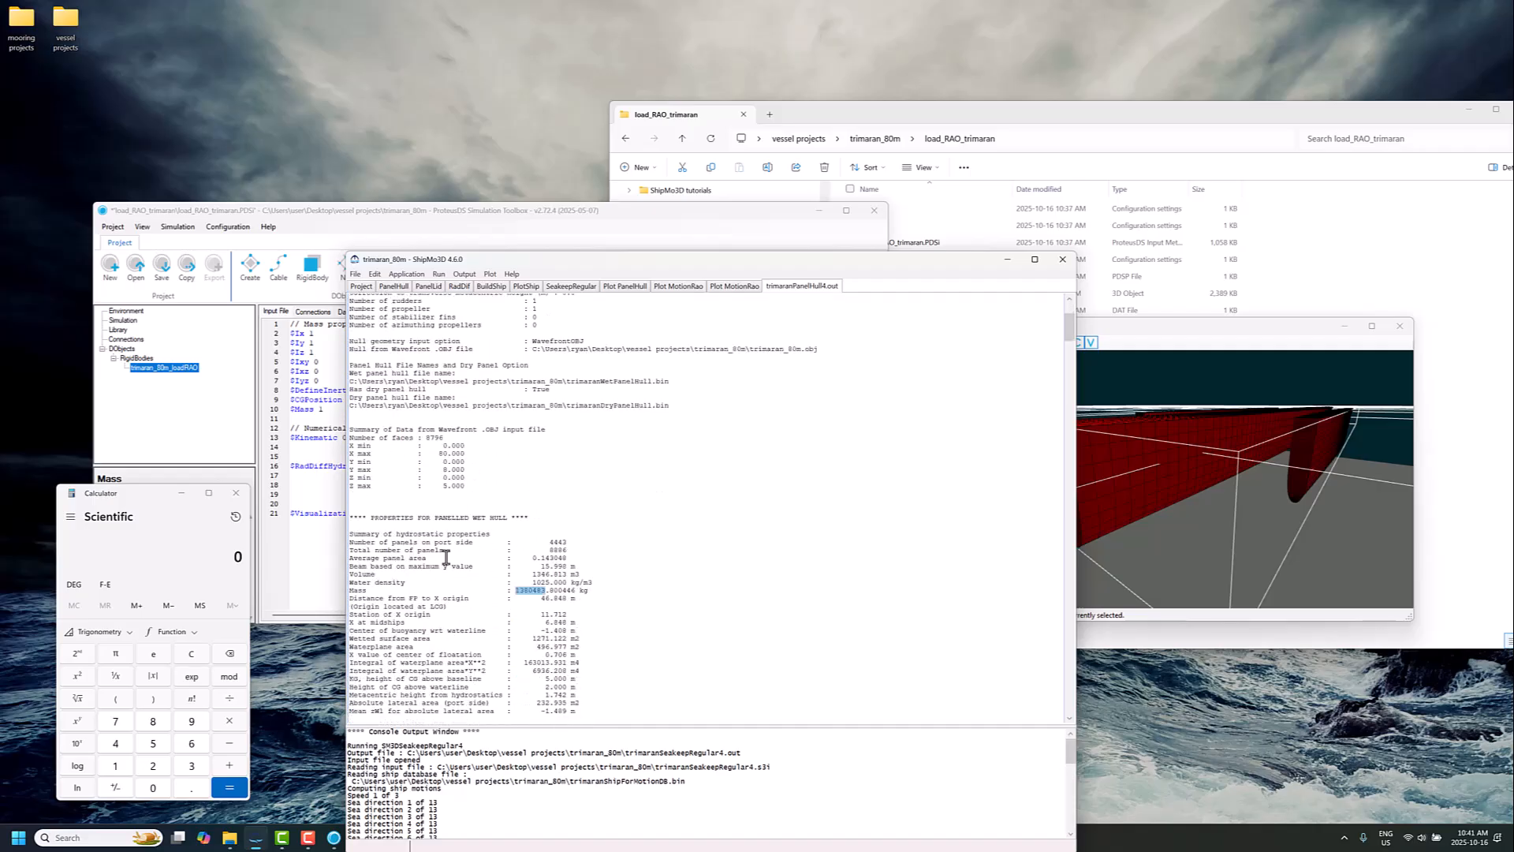
pyautogui.moveTo(515, 590); pyautogui.dragTo(547, 591)
pyautogui.hotkey('ctrl', 'c')
pyautogui.click(323, 408)
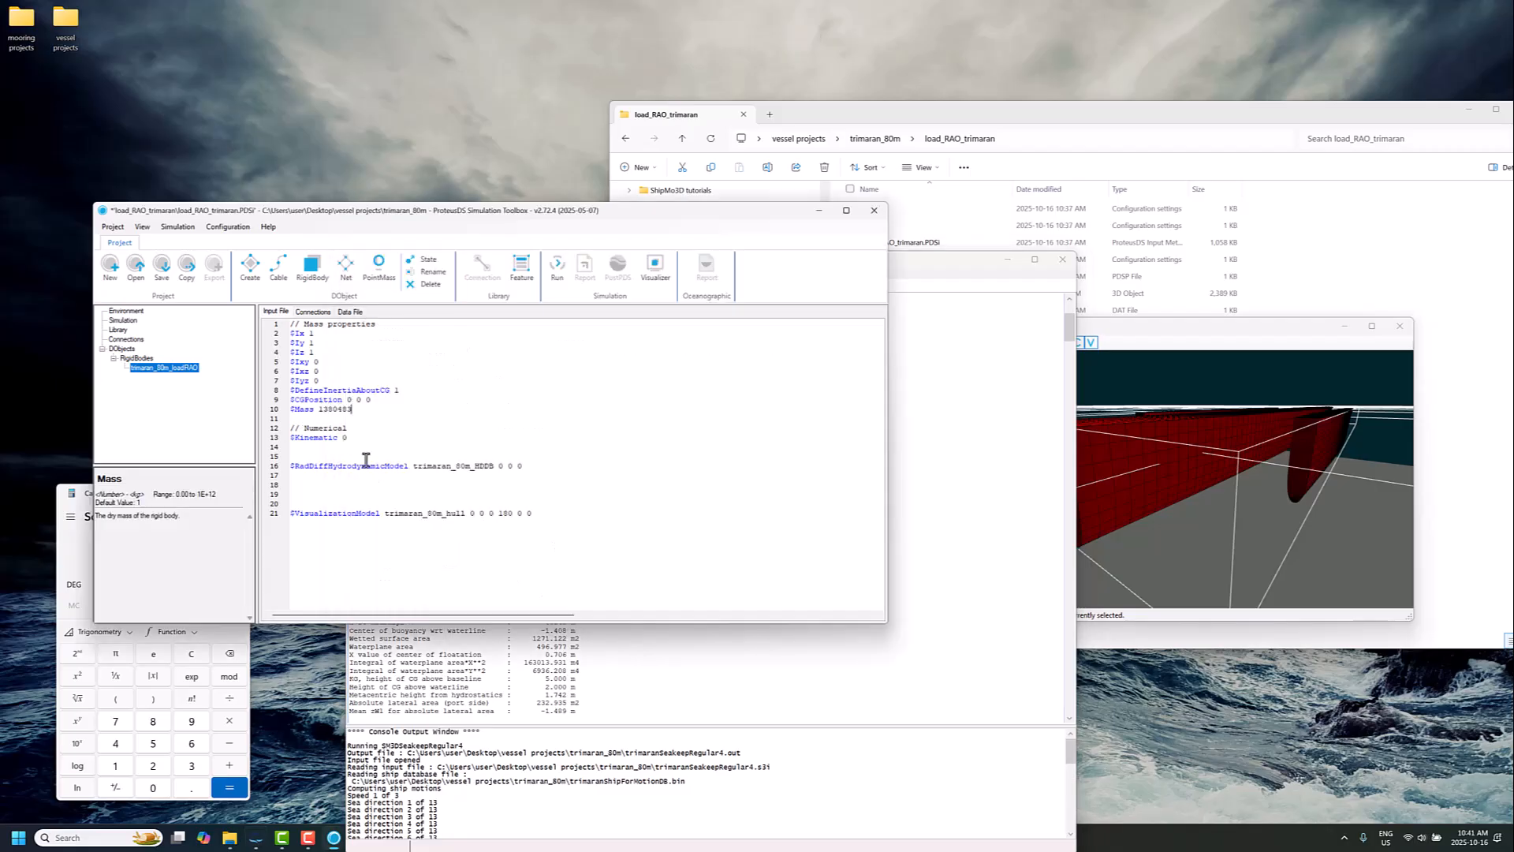
# Step: Look up the ship radii of gyration in the ShipMo3D BuildShip settings and move that window clear of the ProteusDS input file
pyautogui.click(88, 499)
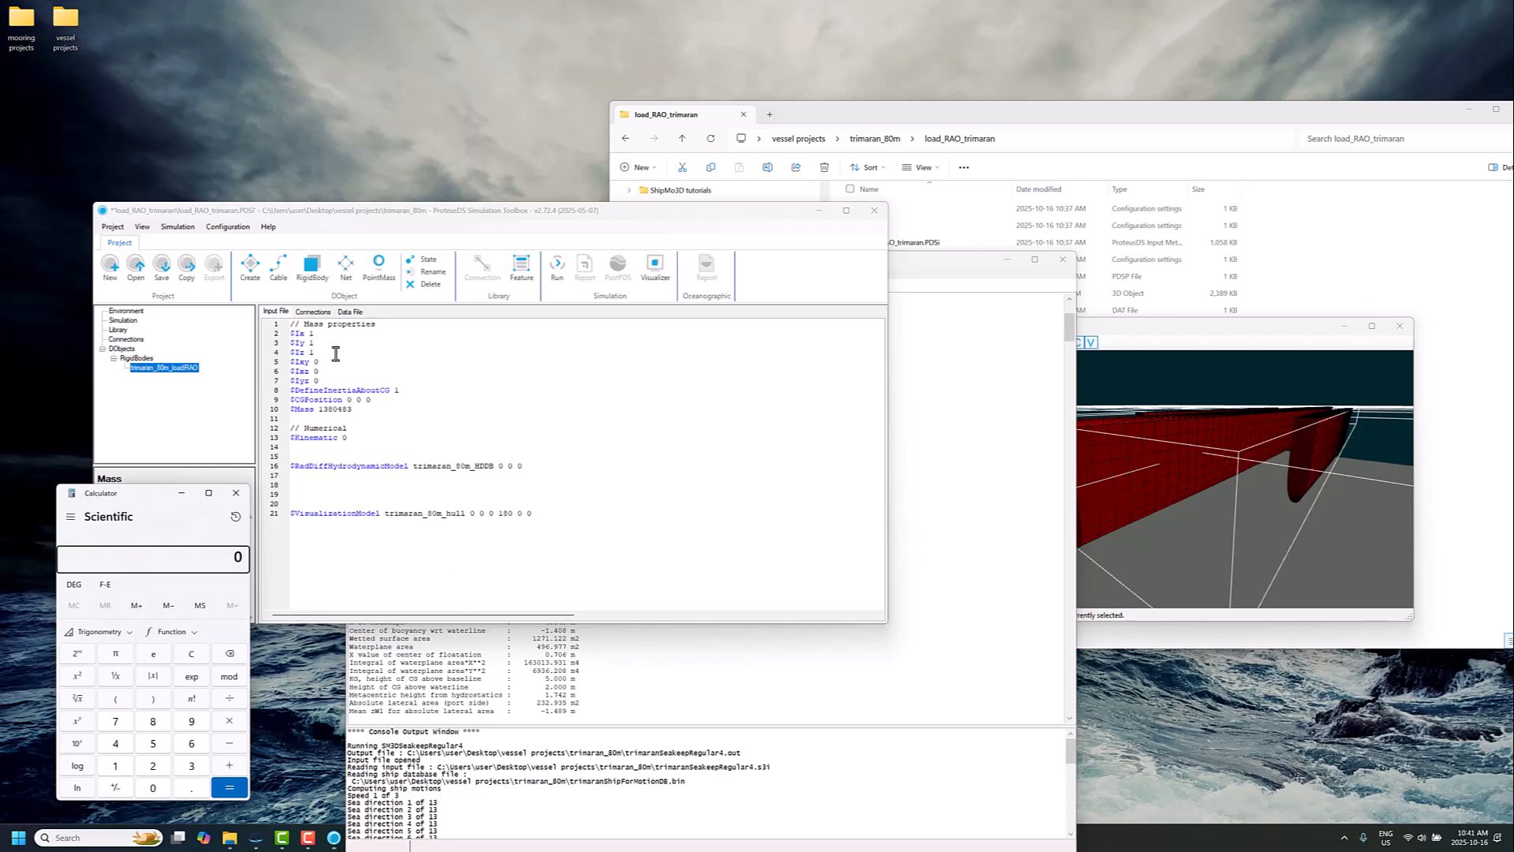
pyautogui.moveTo(333, 351); pyautogui.dragTo(284, 332)
pyautogui.click(636, 657)
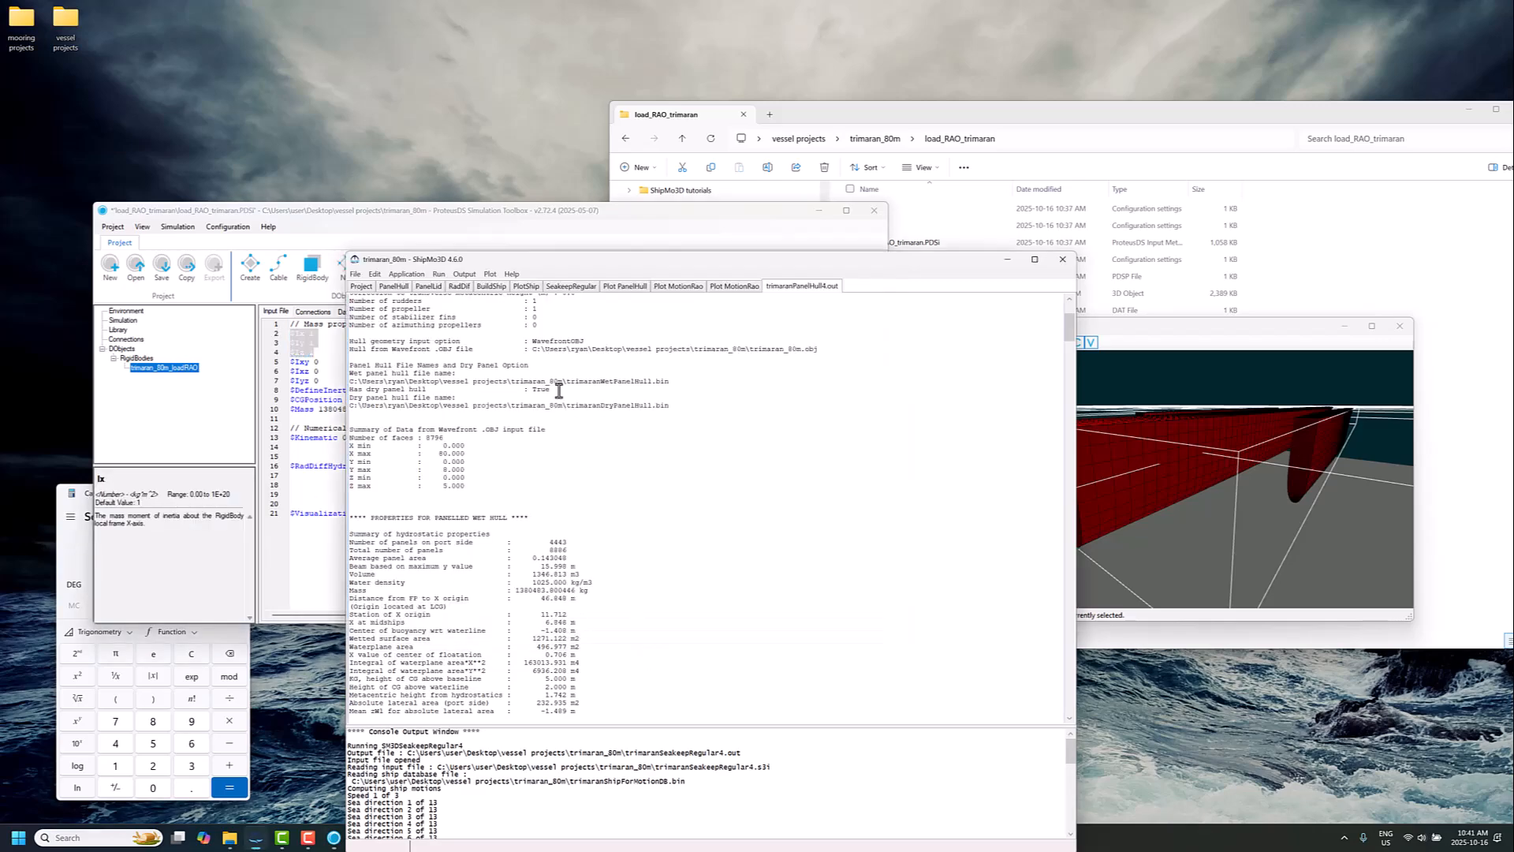
pyautogui.click(495, 287)
pyautogui.scroll(-5, 532, 420)
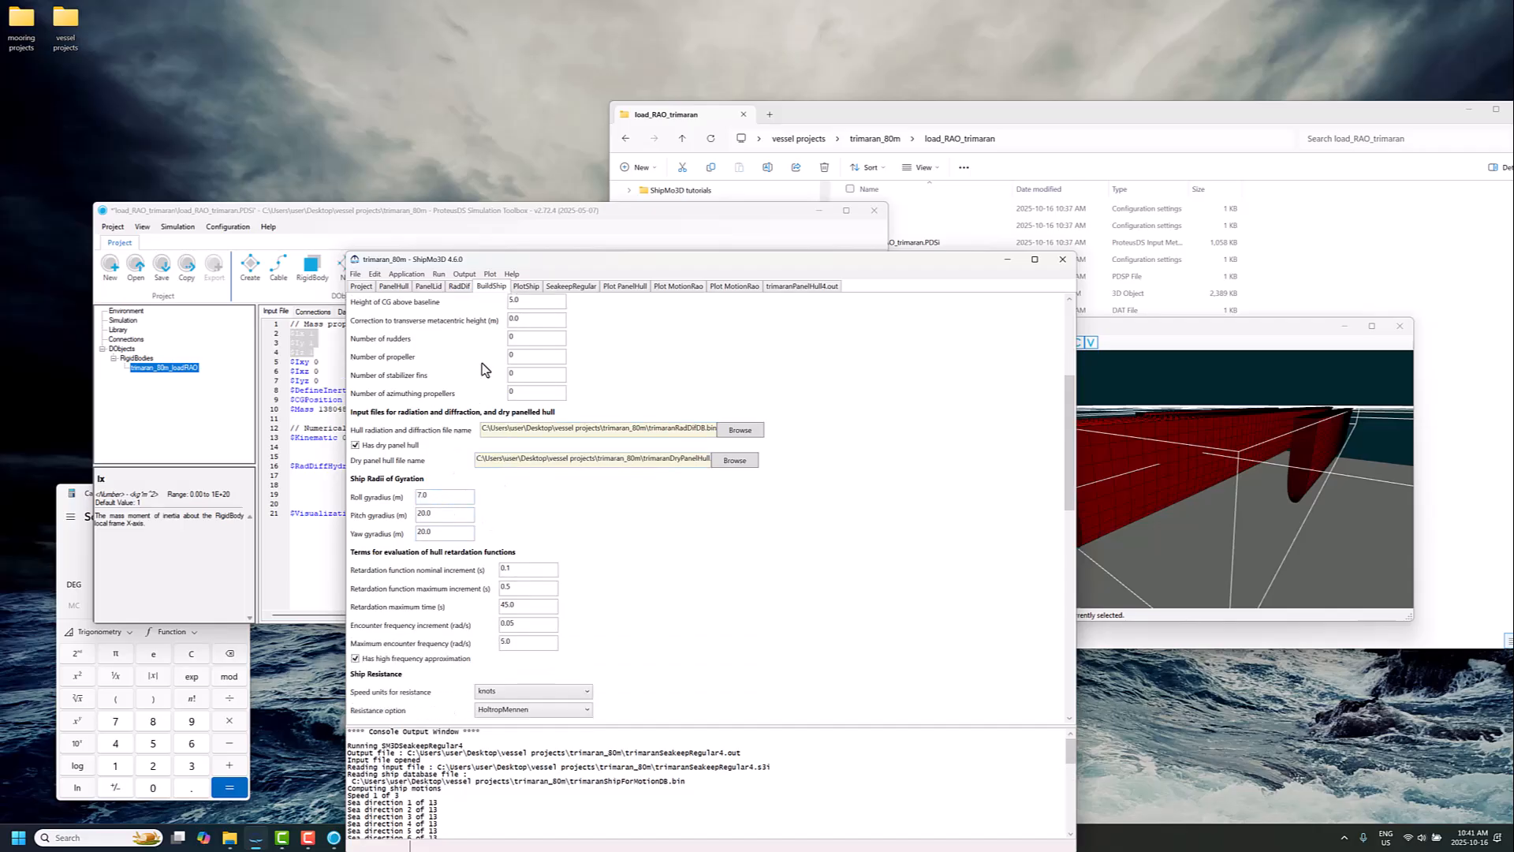
pyautogui.moveTo(542, 267); pyautogui.dragTo(1071, 232)
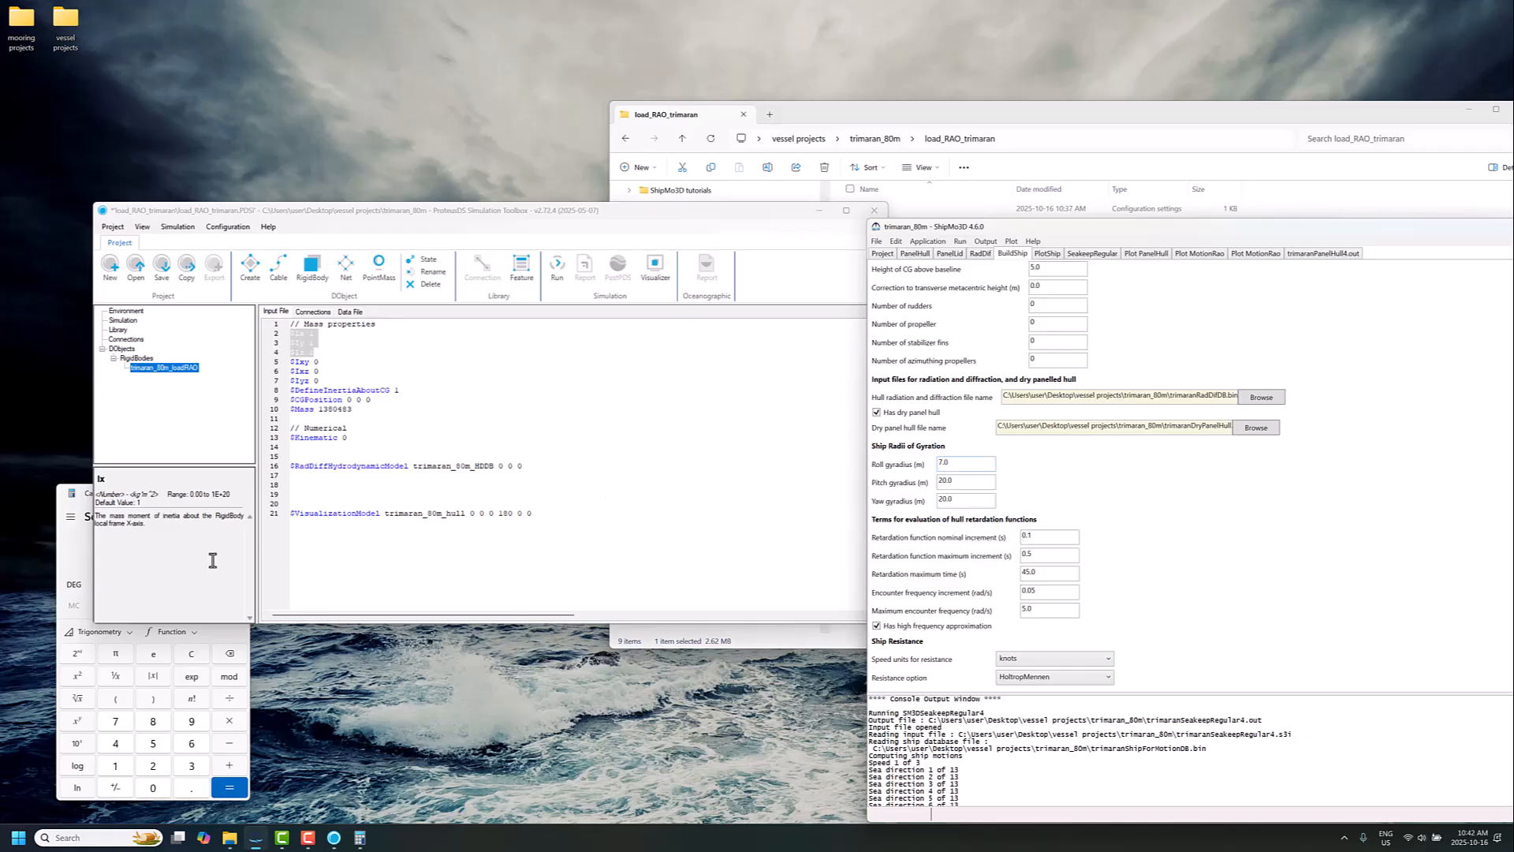
# Step: Calculate the roll inertia as 7 squared times the mass 1380483 and set $Ix to 67e6
pyautogui.click(88, 500)
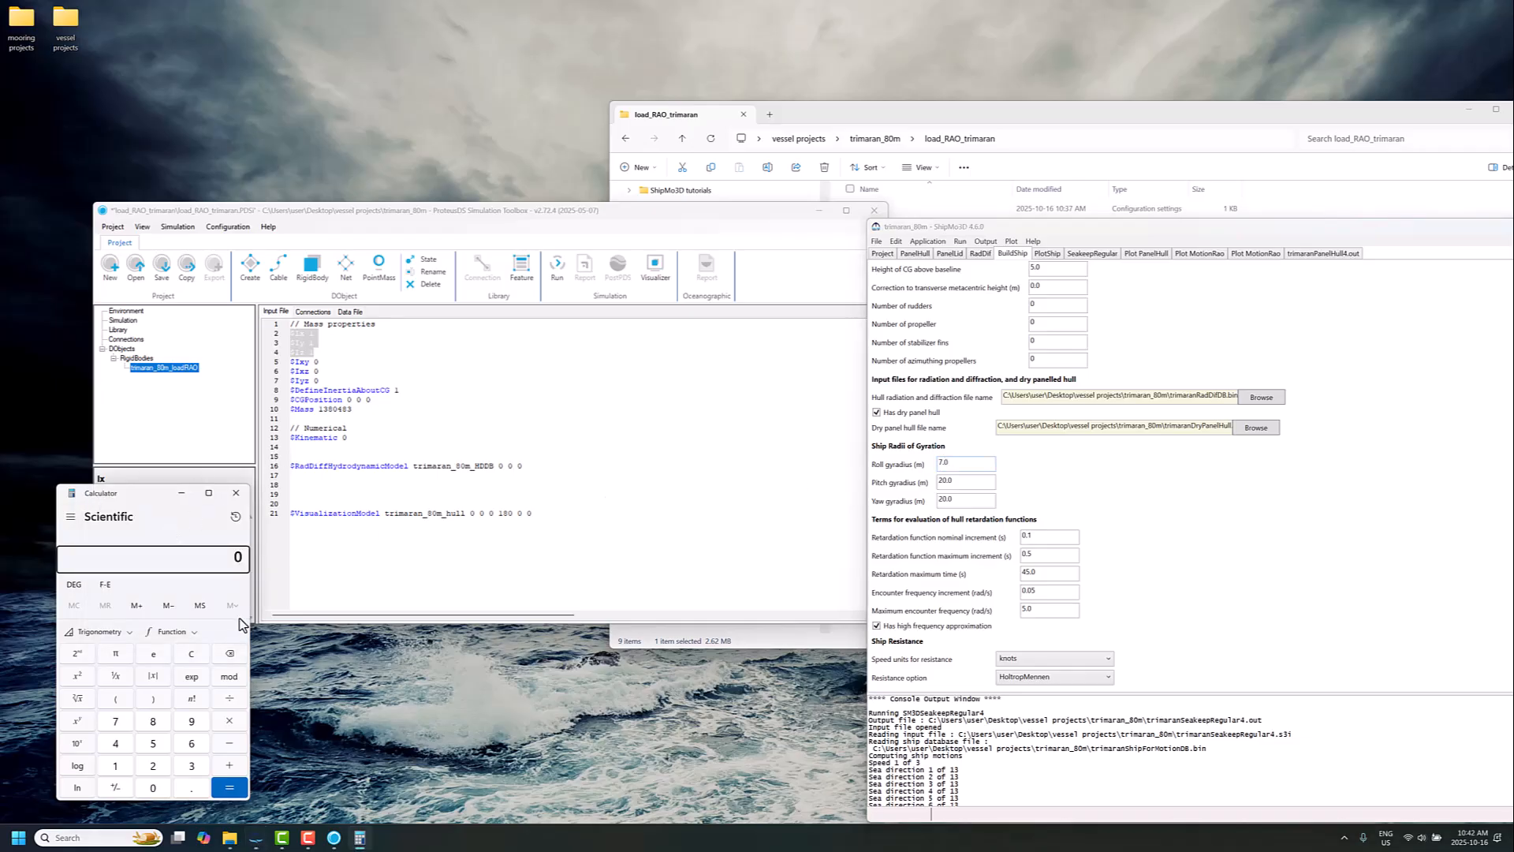
pyautogui.click(192, 657)
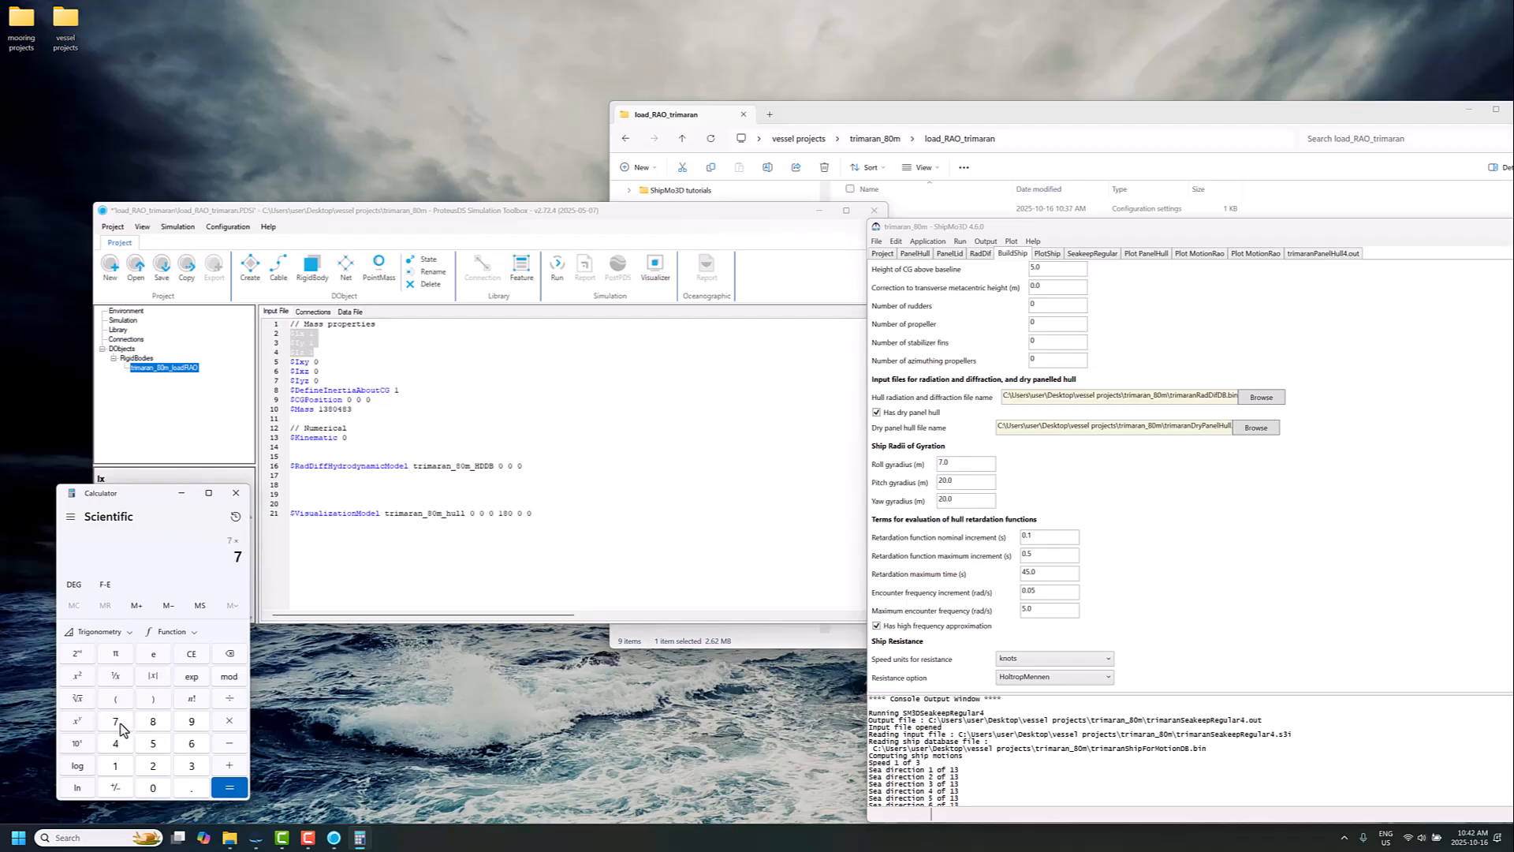
pyautogui.click(191, 654)
pyautogui.click(115, 720)
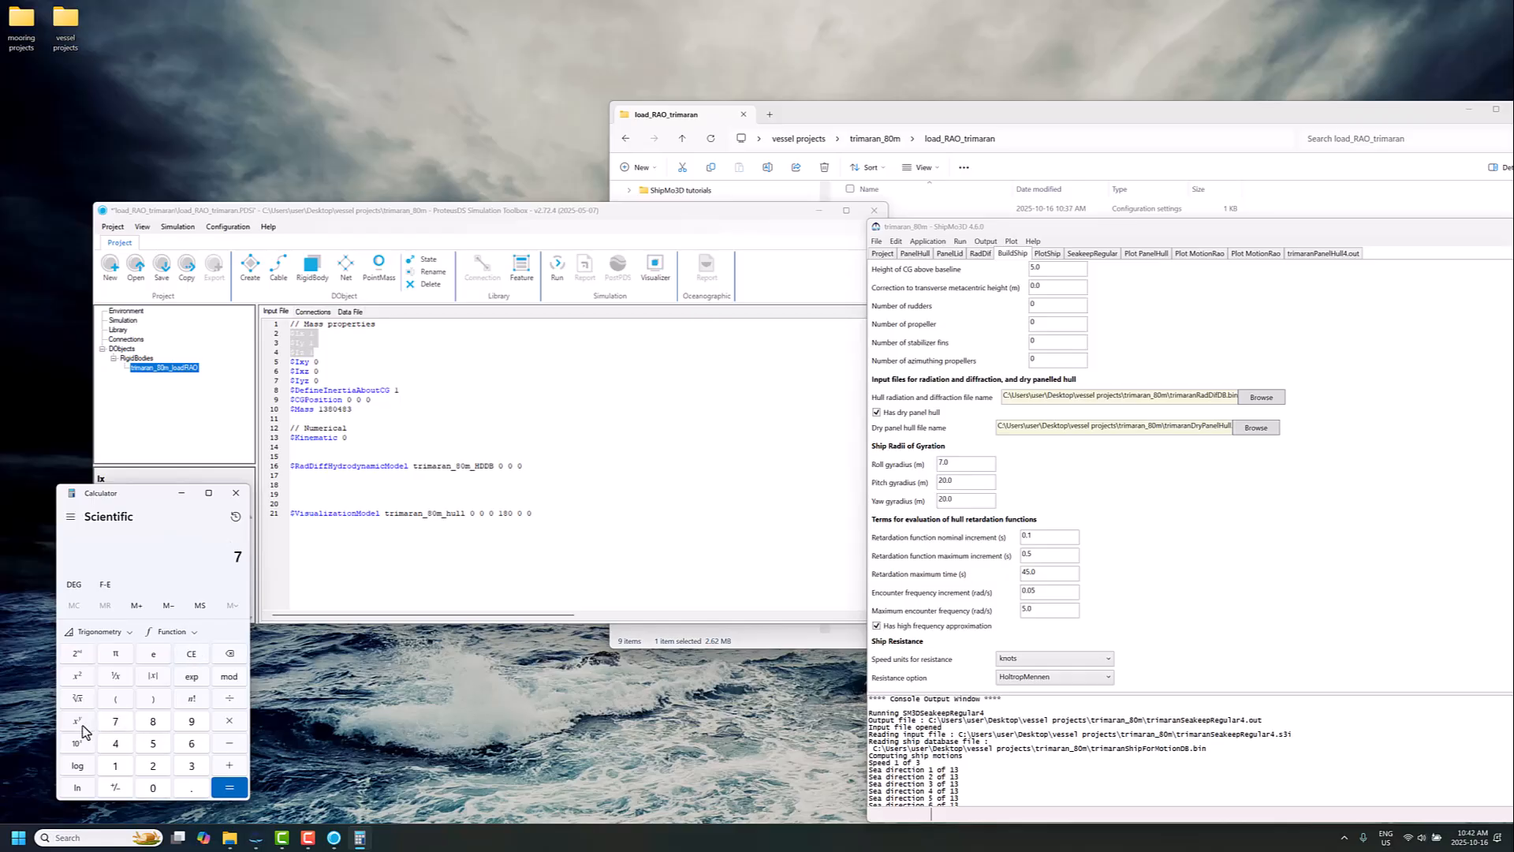
pyautogui.click(77, 676)
pyautogui.click(226, 723)
pyautogui.hotkey('ctrl', 'v')
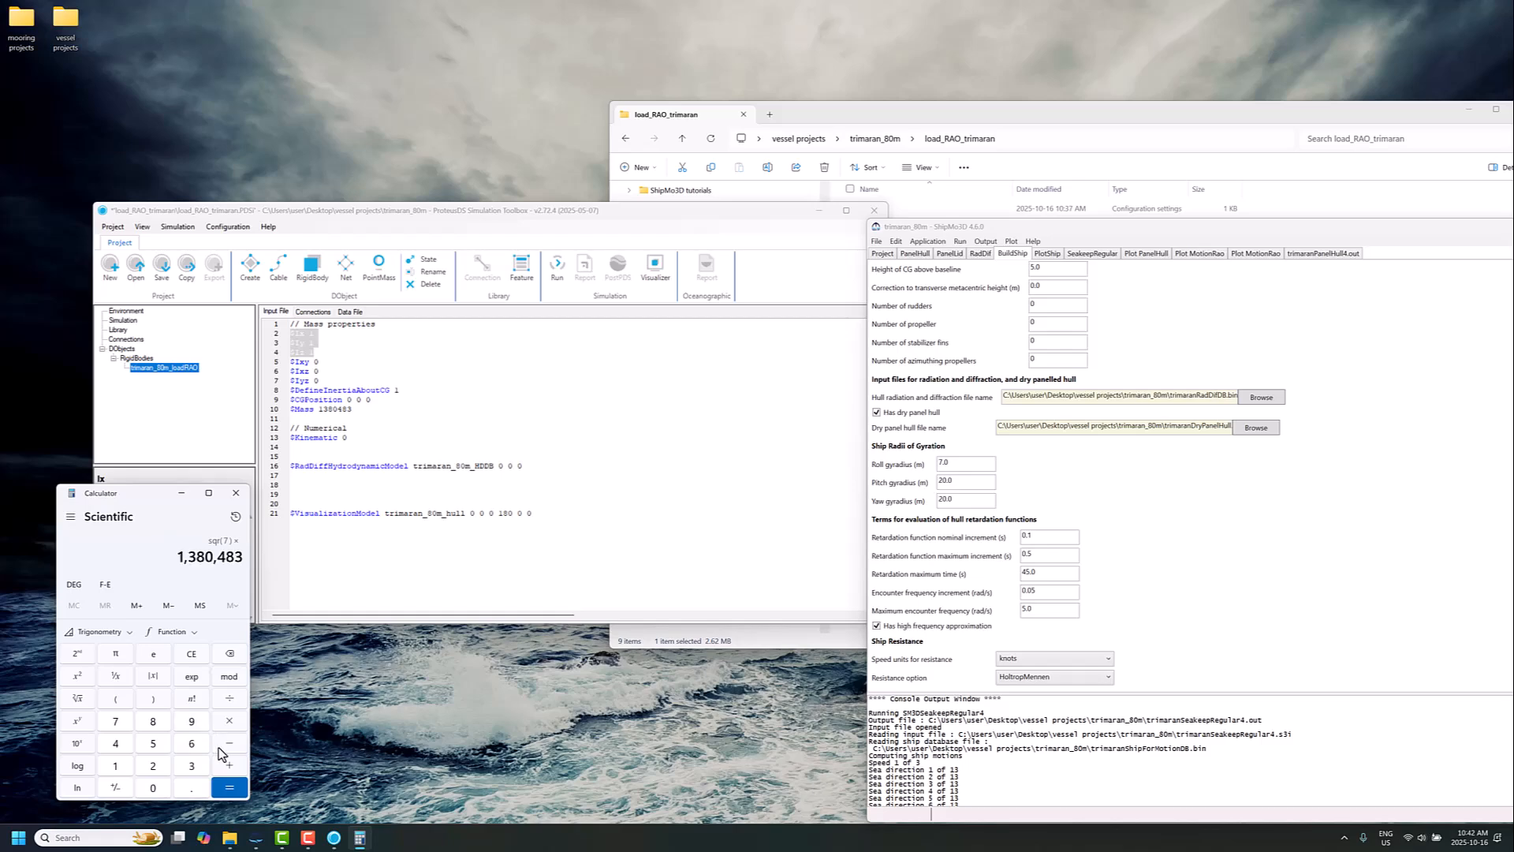
pyautogui.click(229, 787)
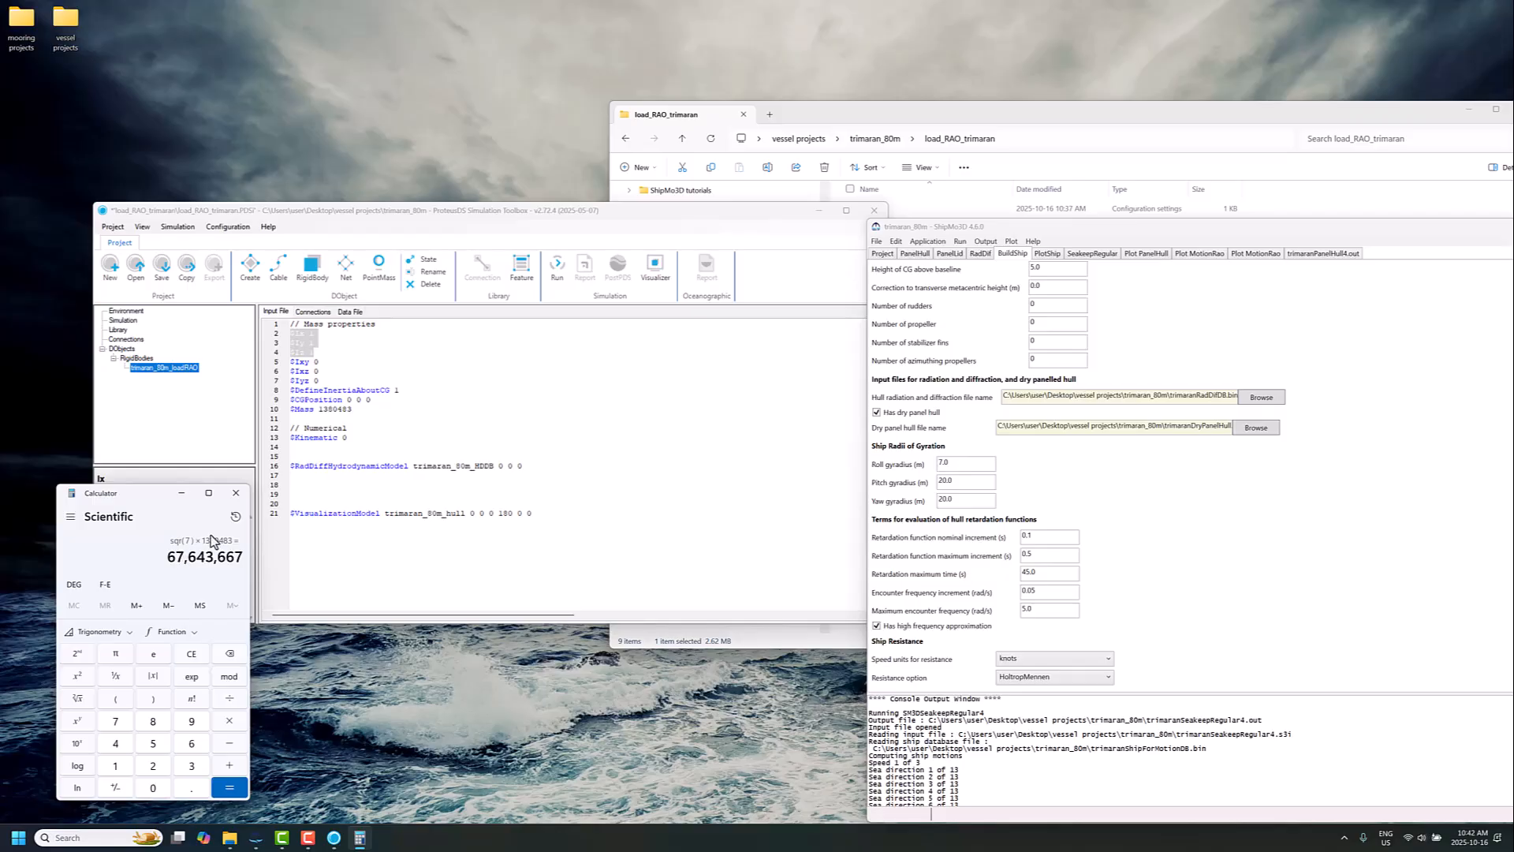
pyautogui.click(318, 337)
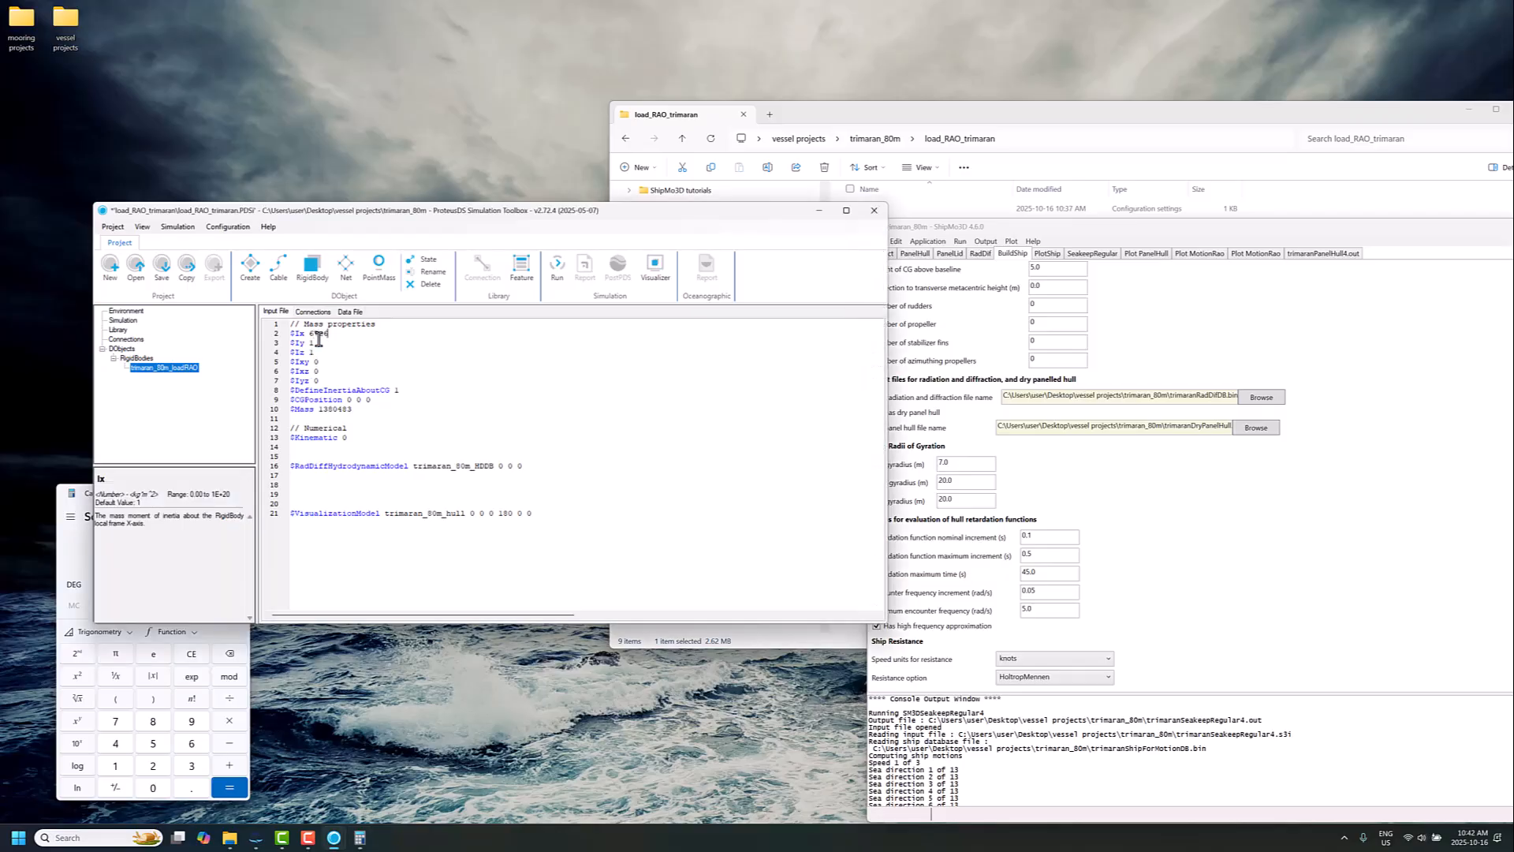
# Step: Calculate the pitch and yaw inertia as 20 squared times 1380483 and set $Iy and $Iz to 552e6
pyautogui.moveTo(399, 225); pyautogui.dragTo(573, 241)
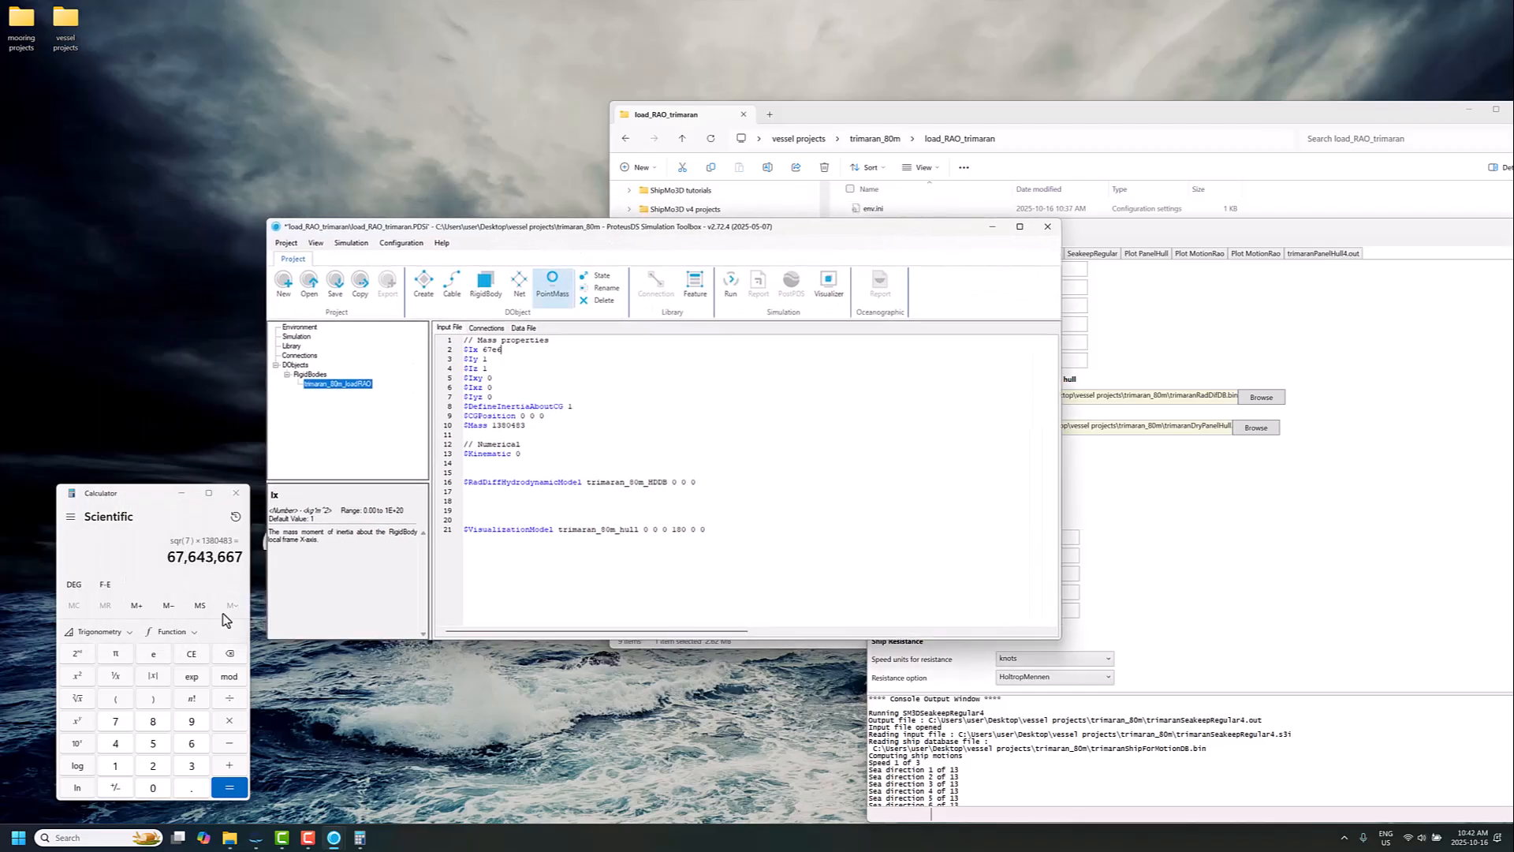
pyautogui.click(190, 658)
pyautogui.click(153, 765)
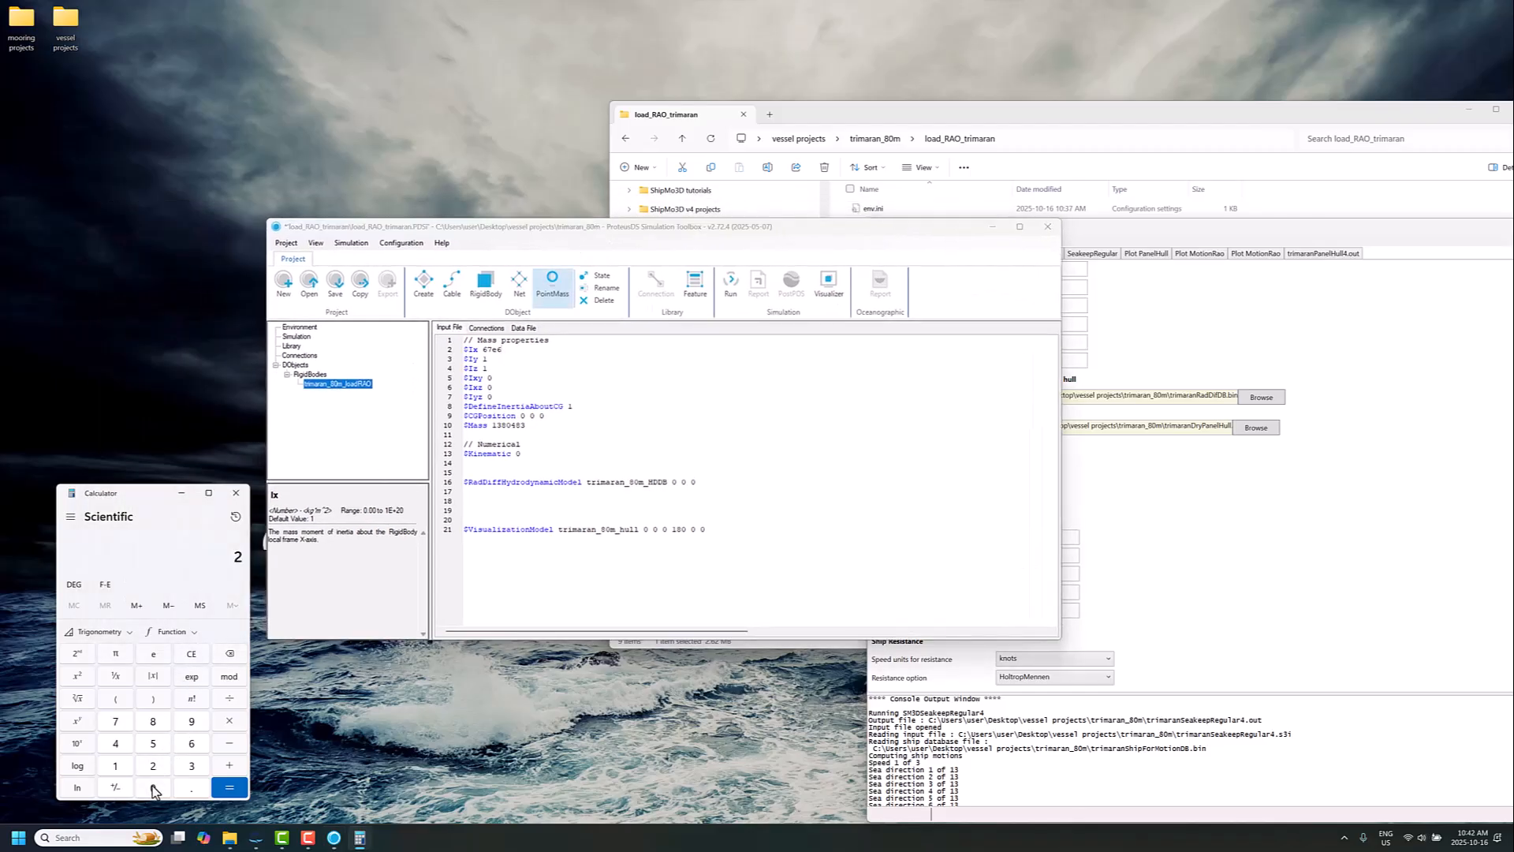
pyautogui.click(153, 786)
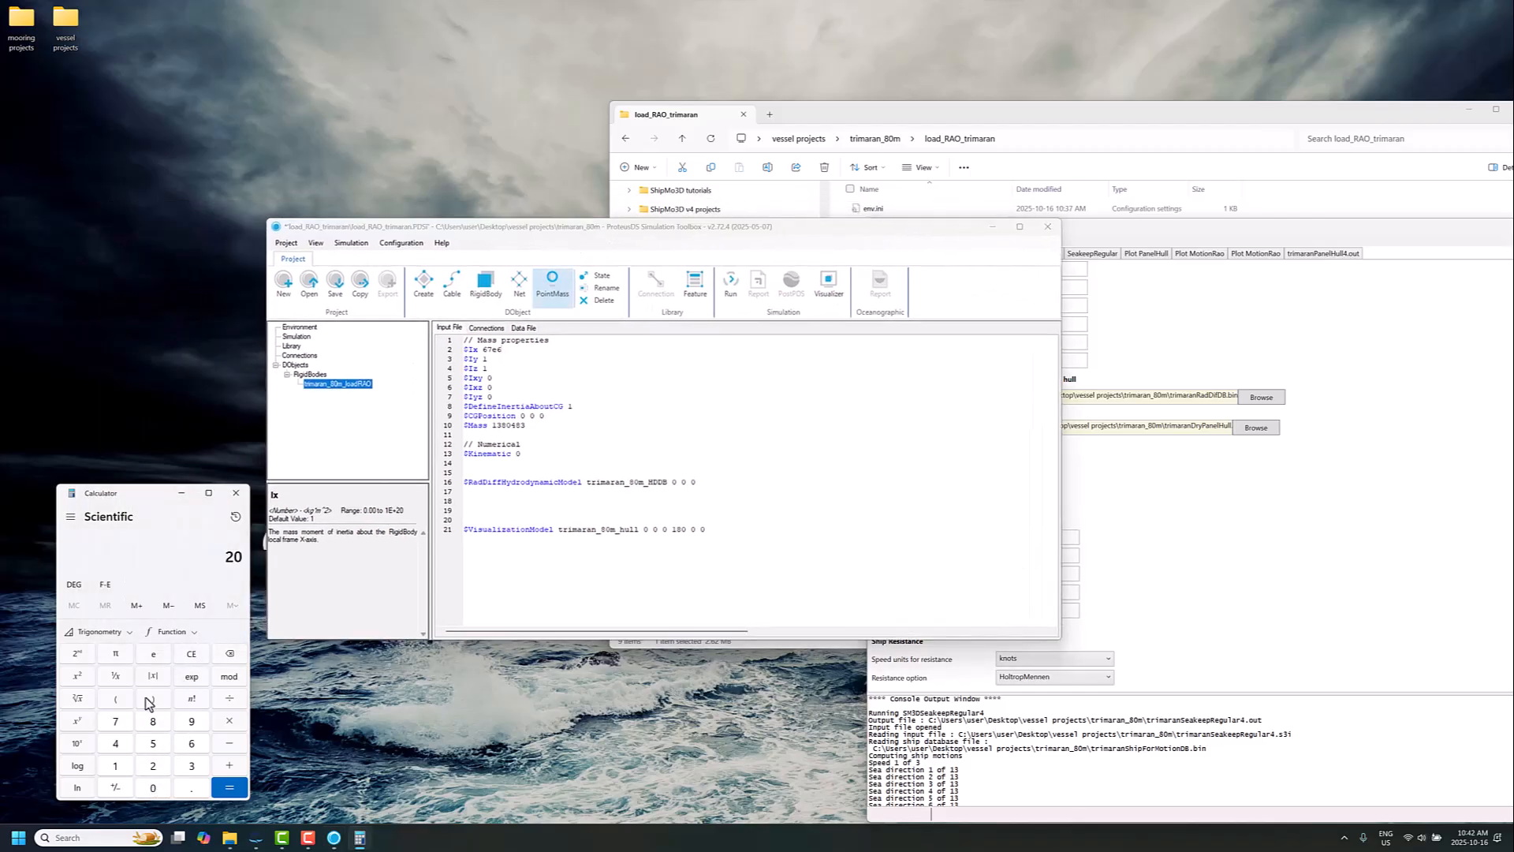
pyautogui.click(78, 678)
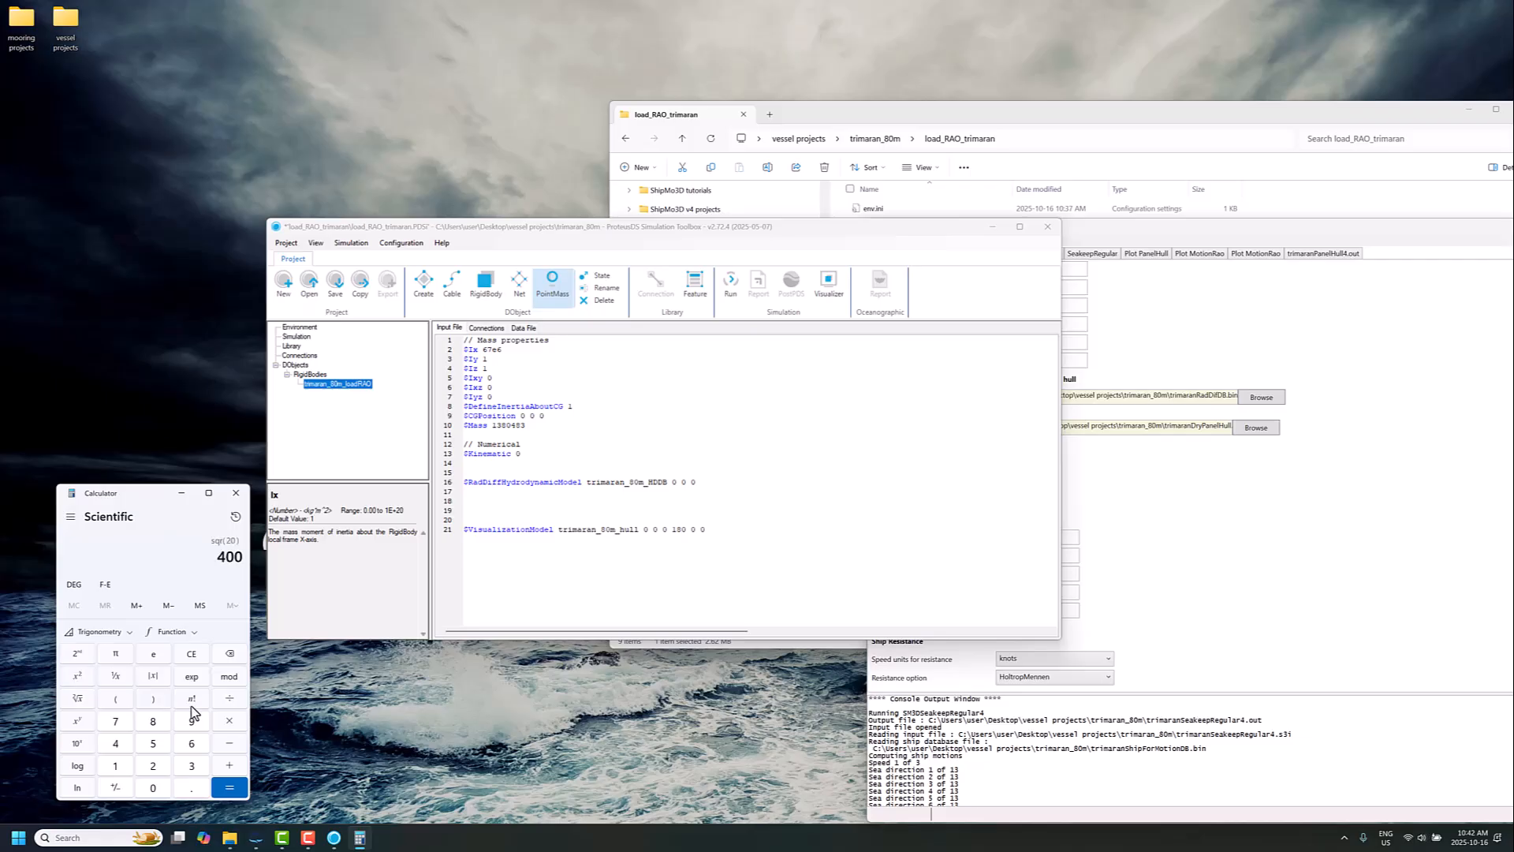
pyautogui.click(227, 724)
pyautogui.hotkey('ctrl', 'v')
pyautogui.click(229, 787)
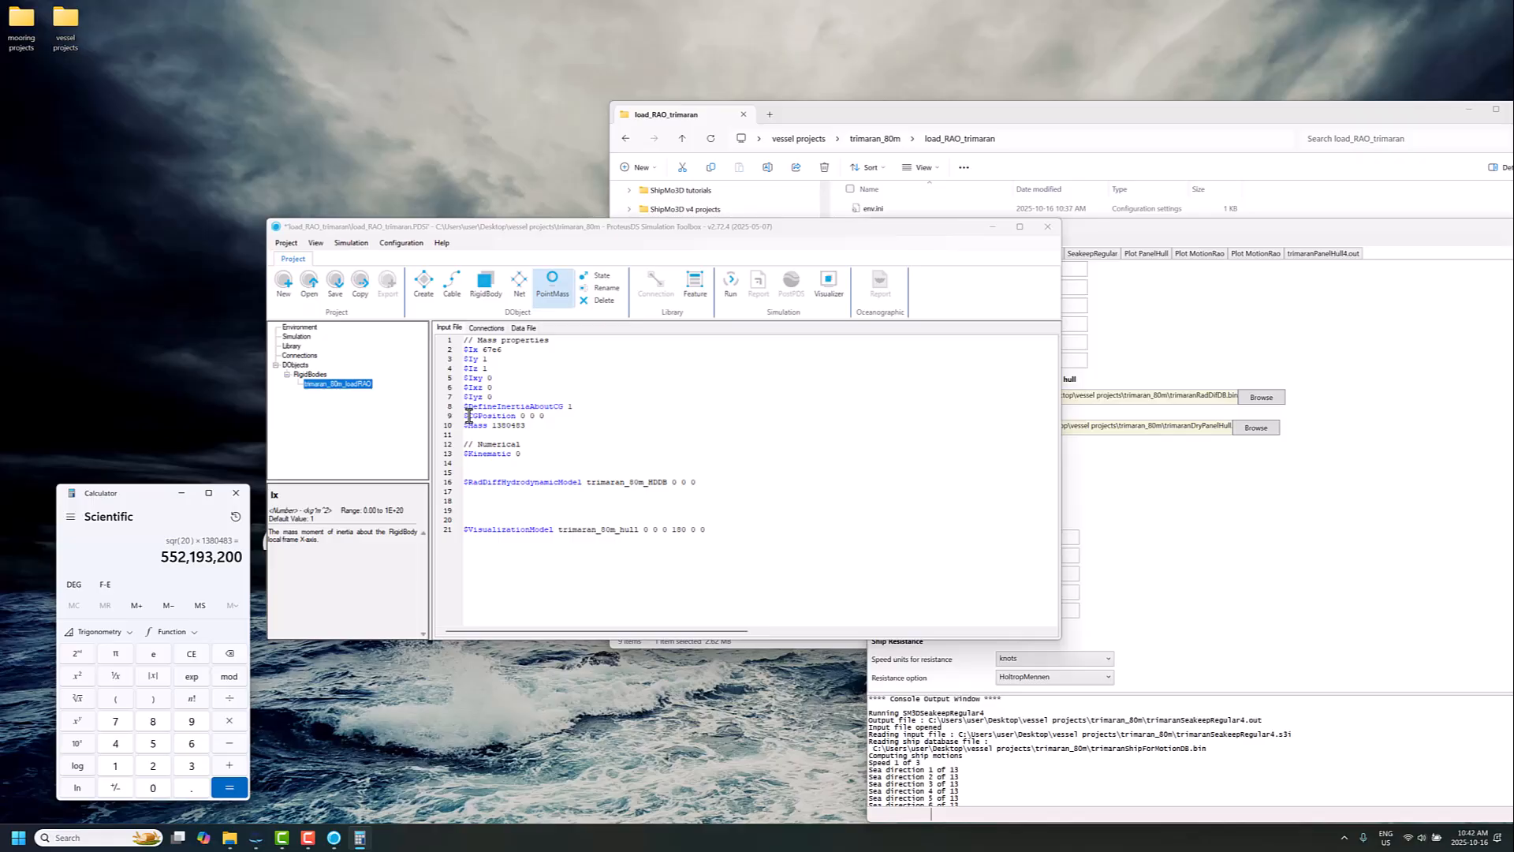
pyautogui.click(497, 359)
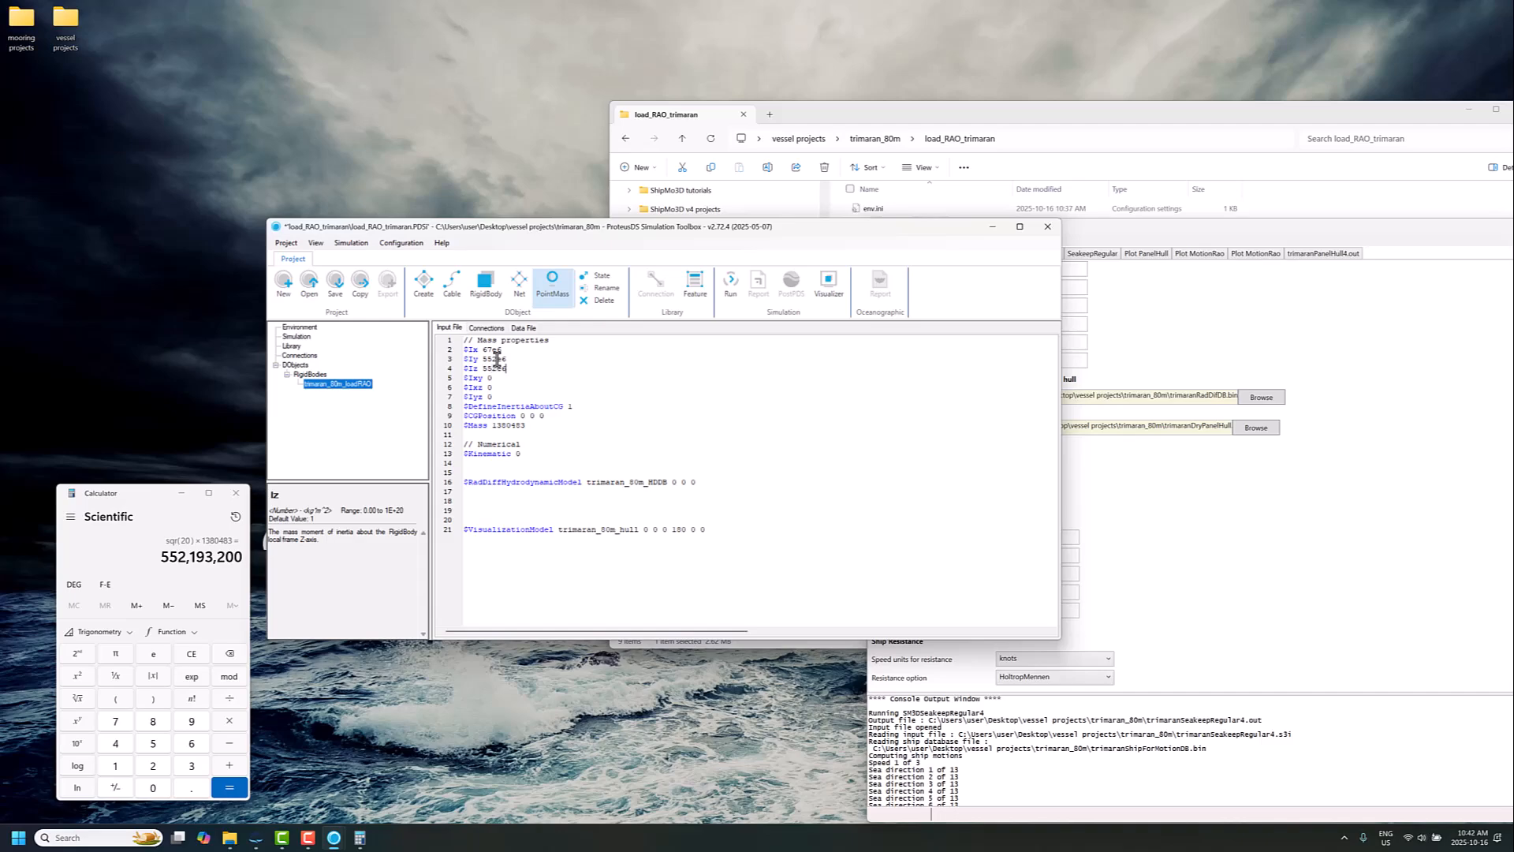
# Step: Set $CGPosition to 0 0 -5, using the height of CG above baseline from the ShipMo3D BuildShip settings
pyautogui.press('Down')
pyautogui.press('Down')
pyautogui.press('Down')
pyautogui.press('Down')
pyautogui.press('Down')
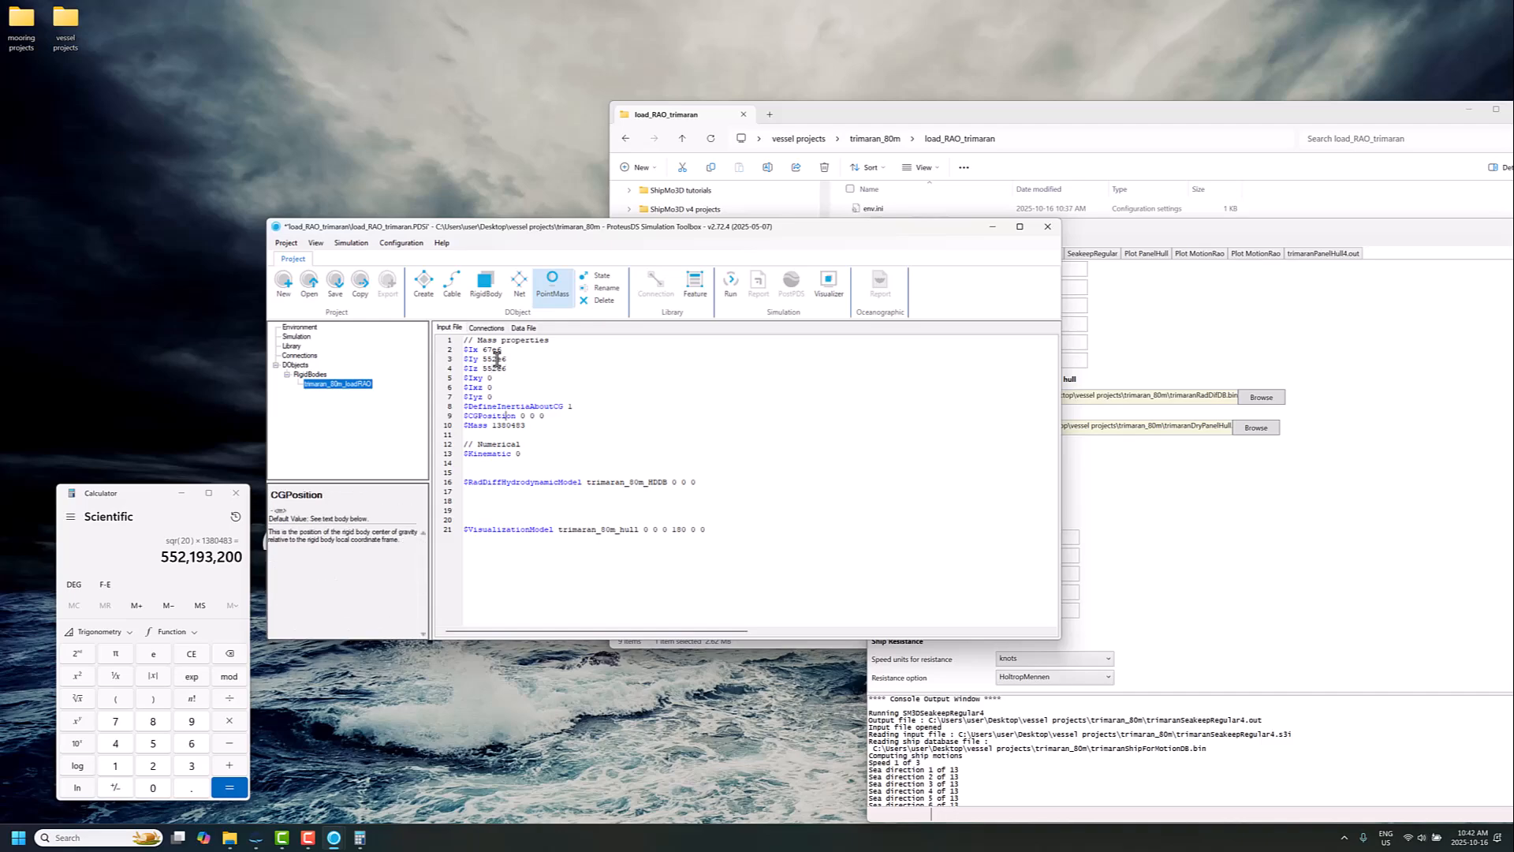
pyautogui.hotkey('shift', 'End')
pyautogui.click(547, 416)
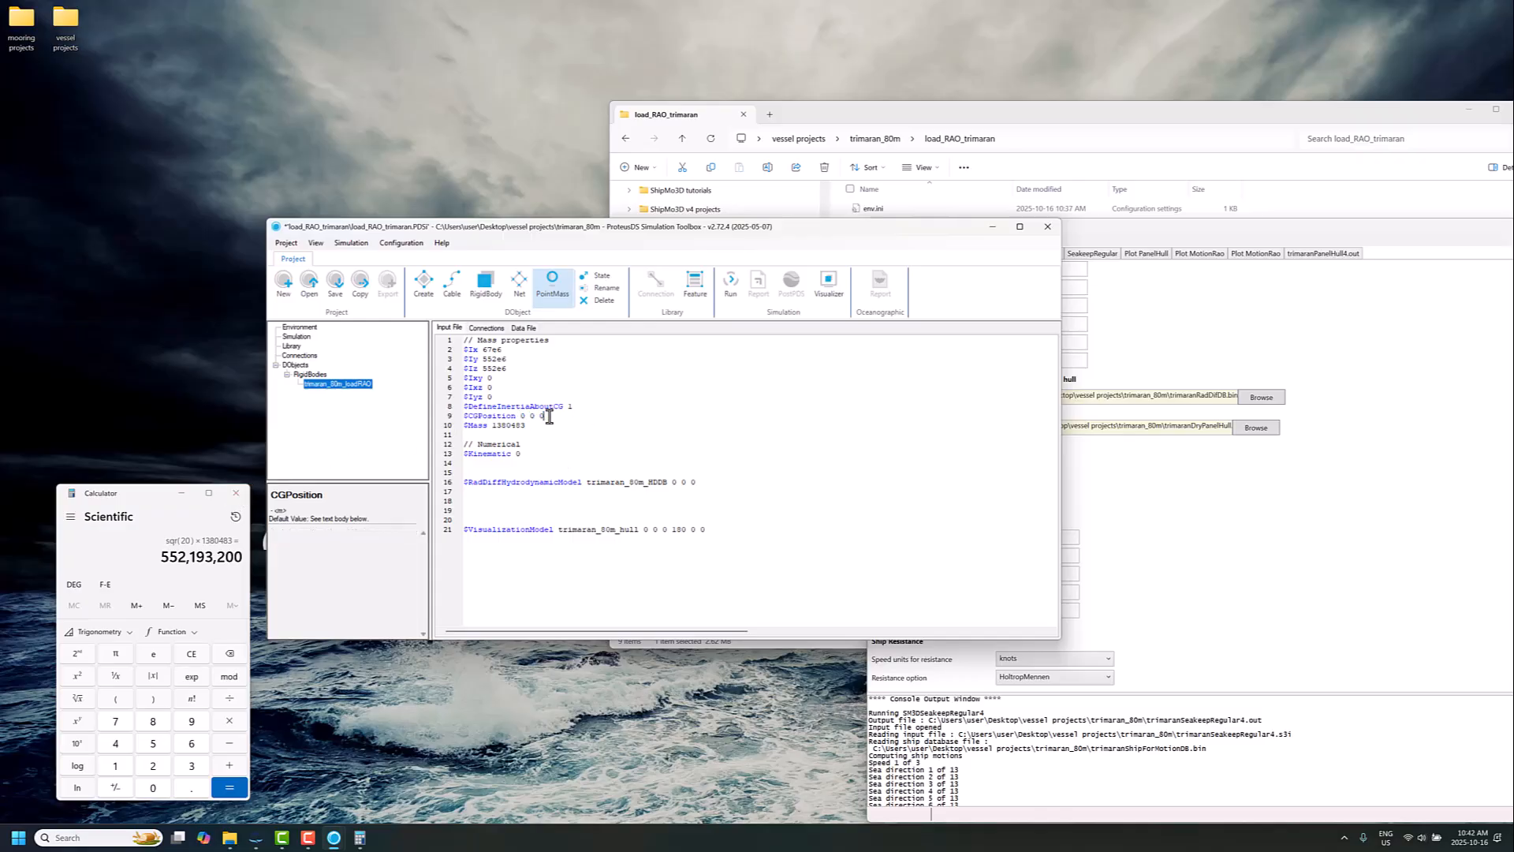
pyautogui.moveTo(518, 417); pyautogui.dragTo(545, 417)
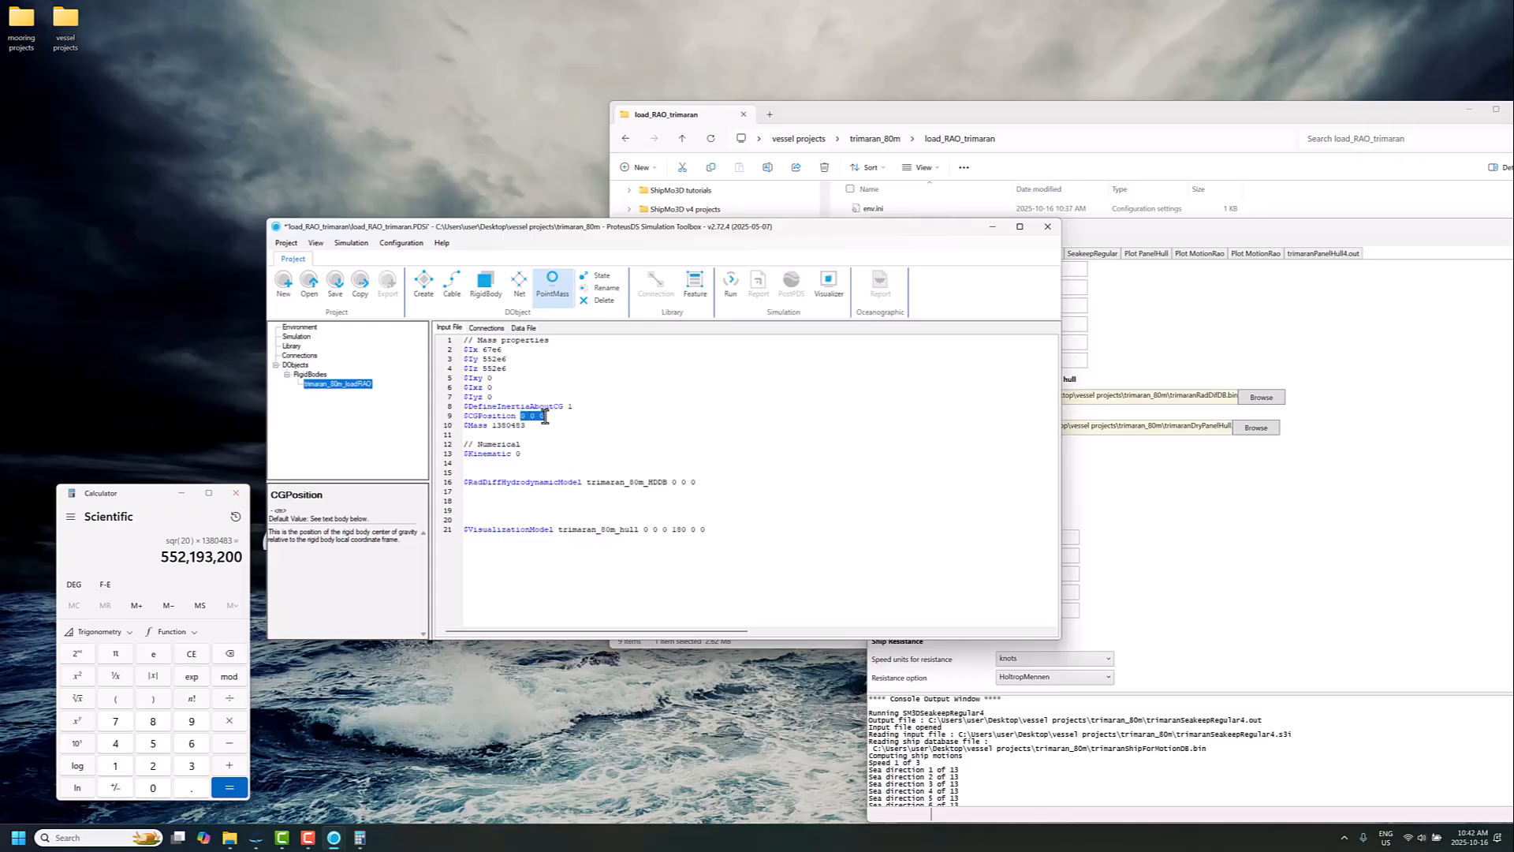
pyautogui.click(1133, 576)
pyautogui.scroll(5, 1147, 422)
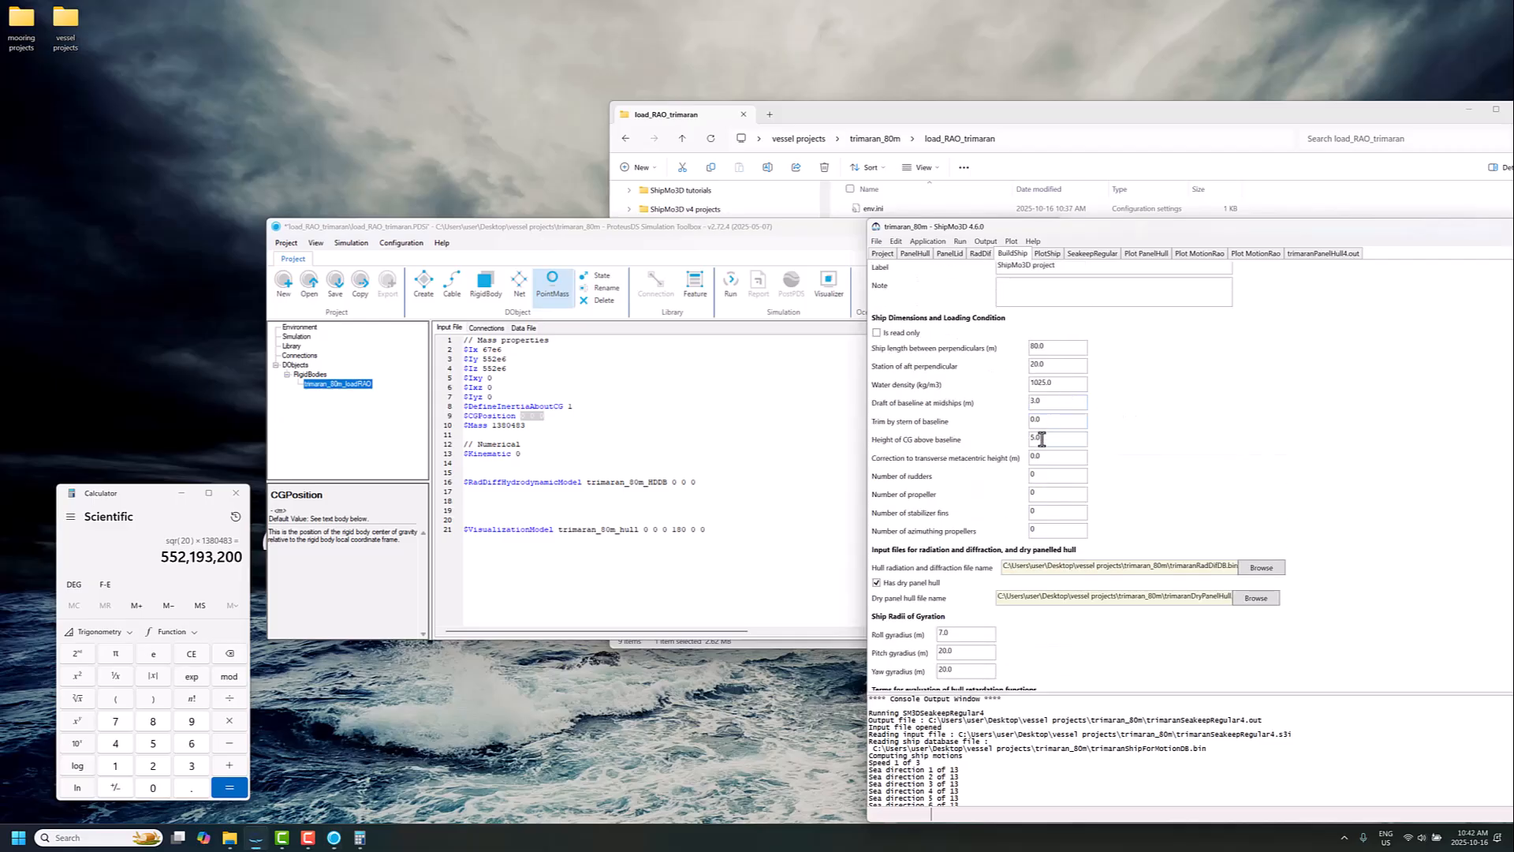
pyautogui.click(551, 419)
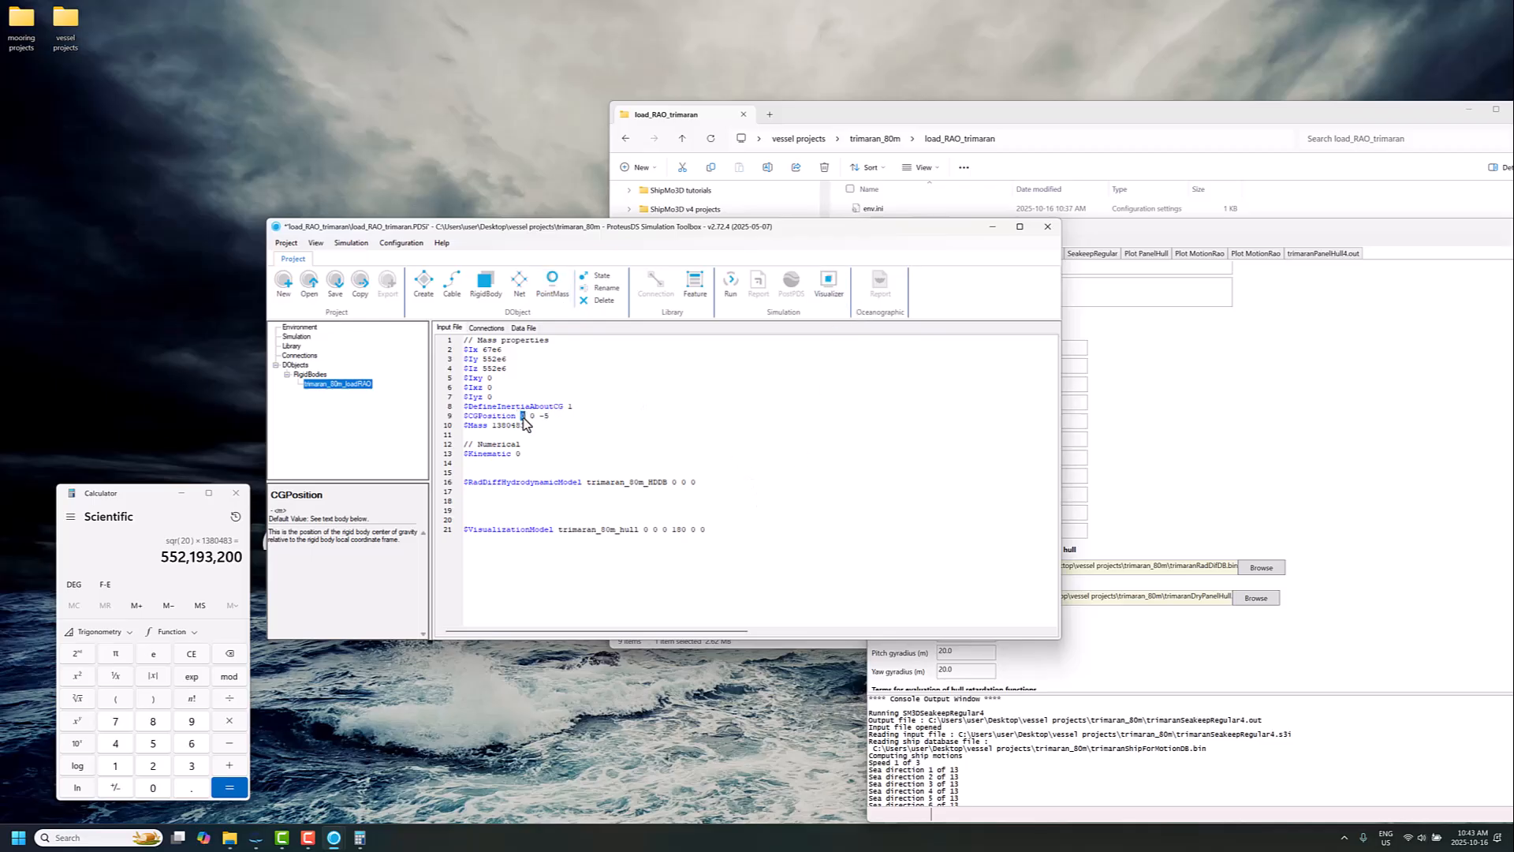
# Step: Look up the distance from FP to X origin in ShipMo3D's trimaranPanelHull4.out hydrostatic properties
pyautogui.click(1157, 461)
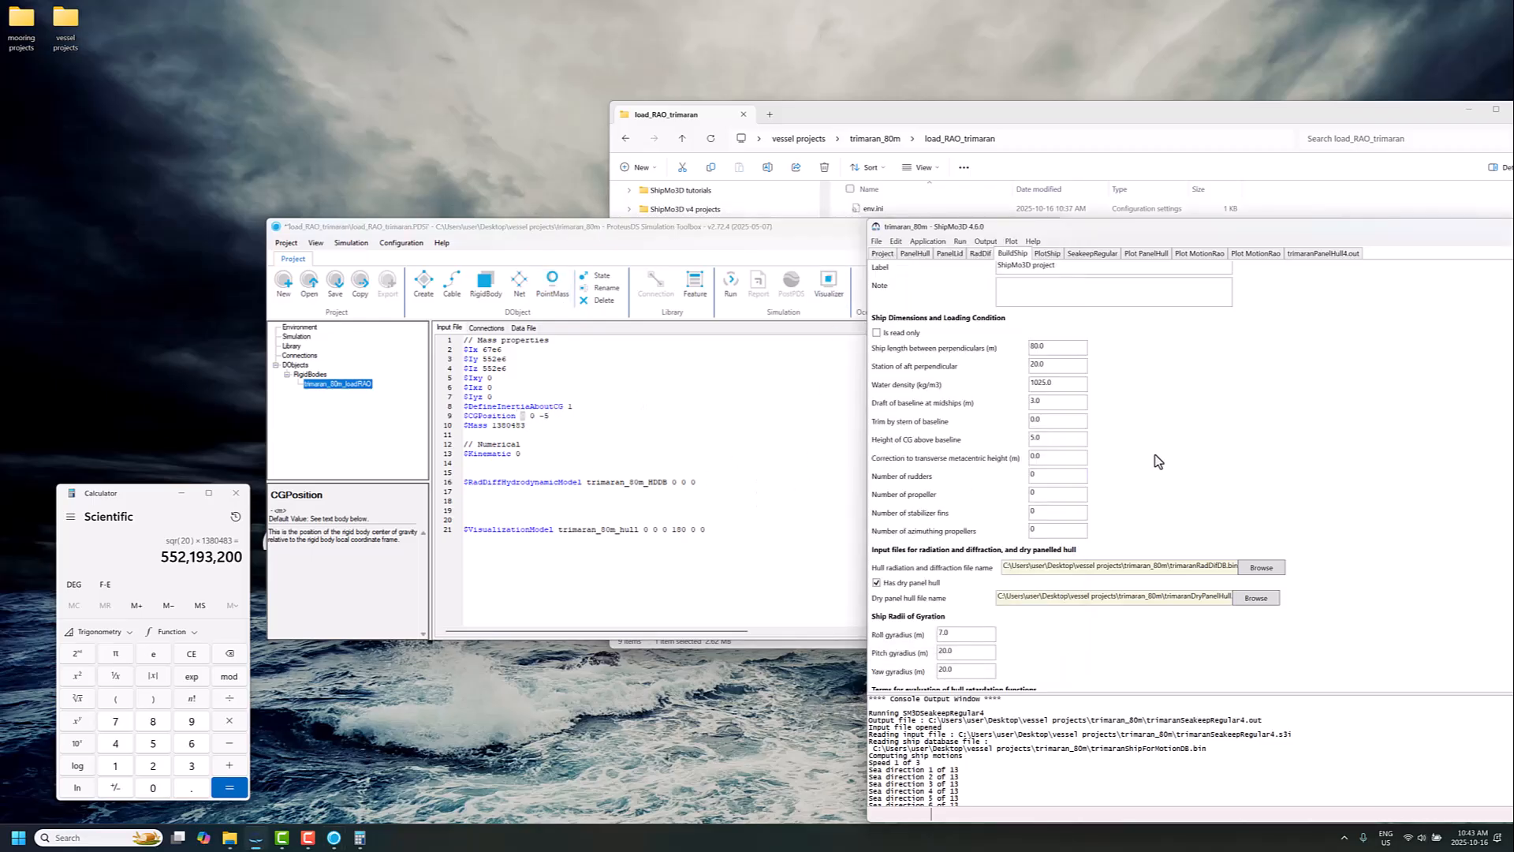
pyautogui.scroll(-10, 1157, 461)
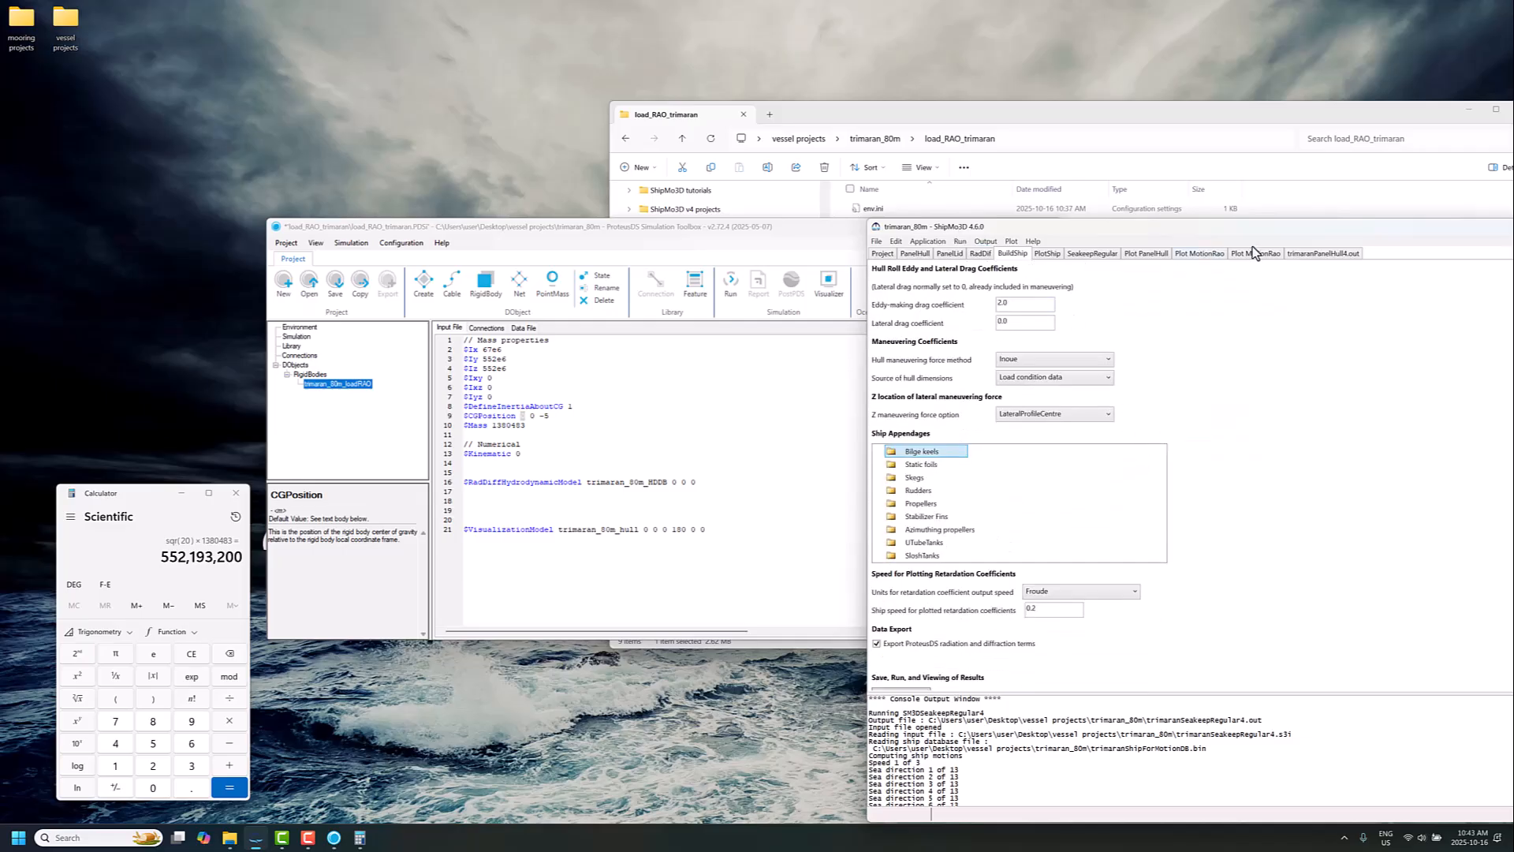
pyautogui.click(1313, 254)
pyautogui.scroll(-2, 1174, 506)
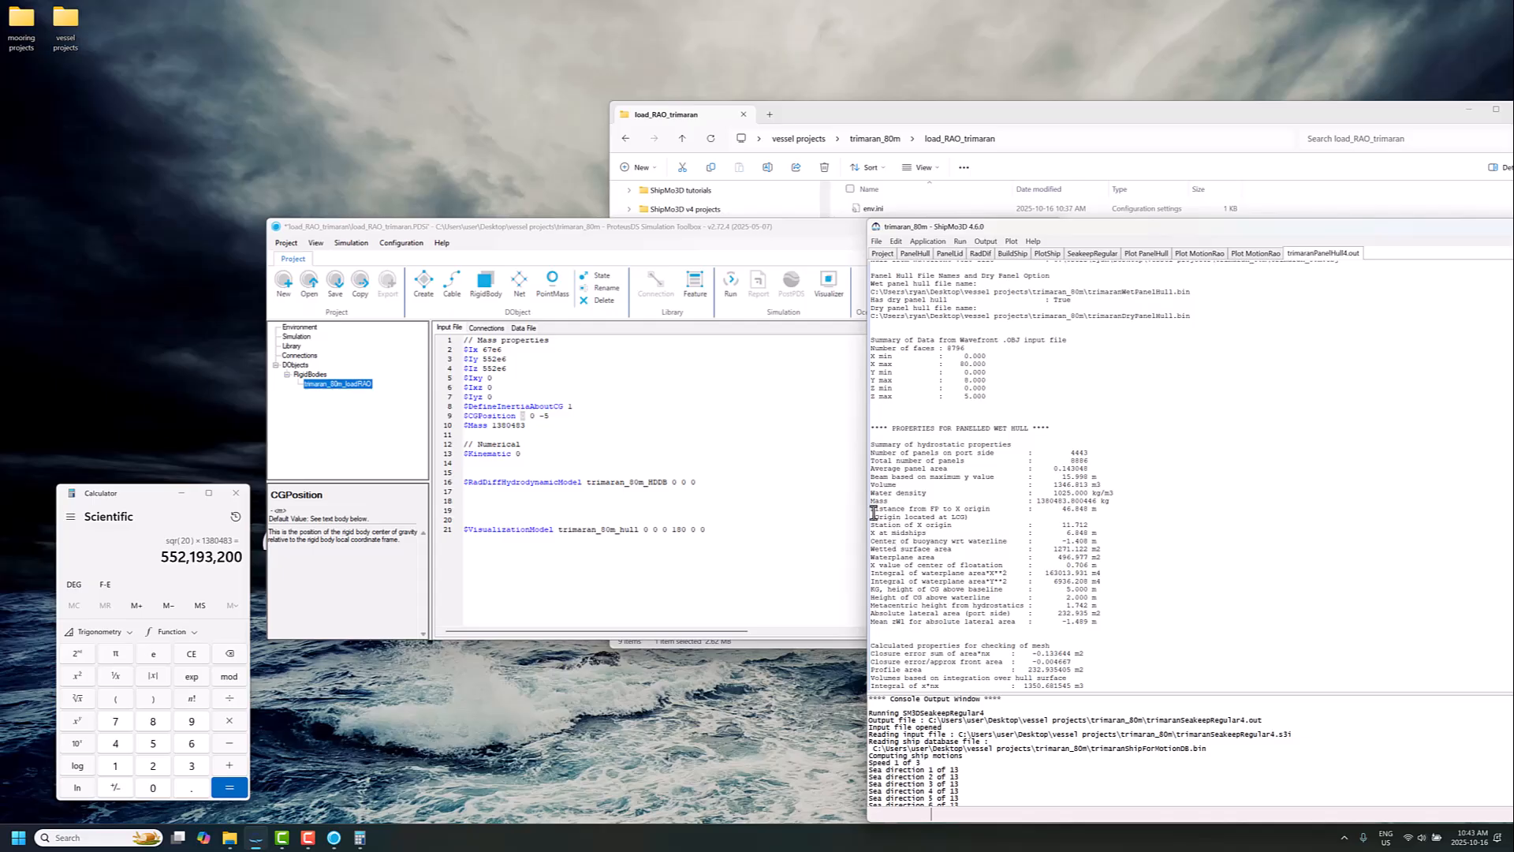
pyautogui.moveTo(876, 510); pyautogui.dragTo(1023, 515)
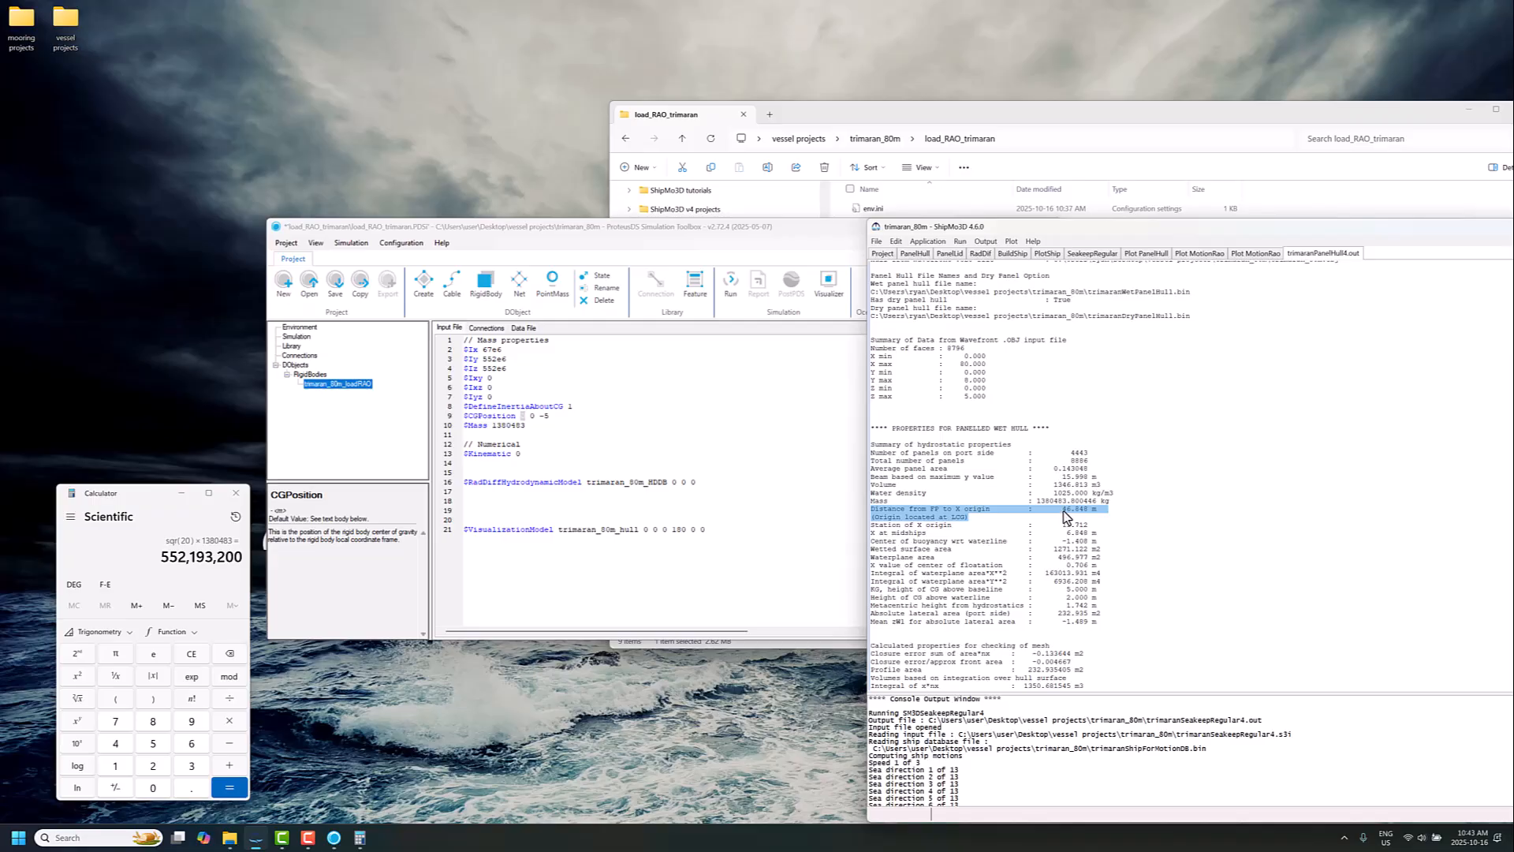
# Step: Calculate 80 - 46.848 and set the X value of $CGPosition to 33.1 in the ProteusDS rigid body input file
pyautogui.click(186, 655)
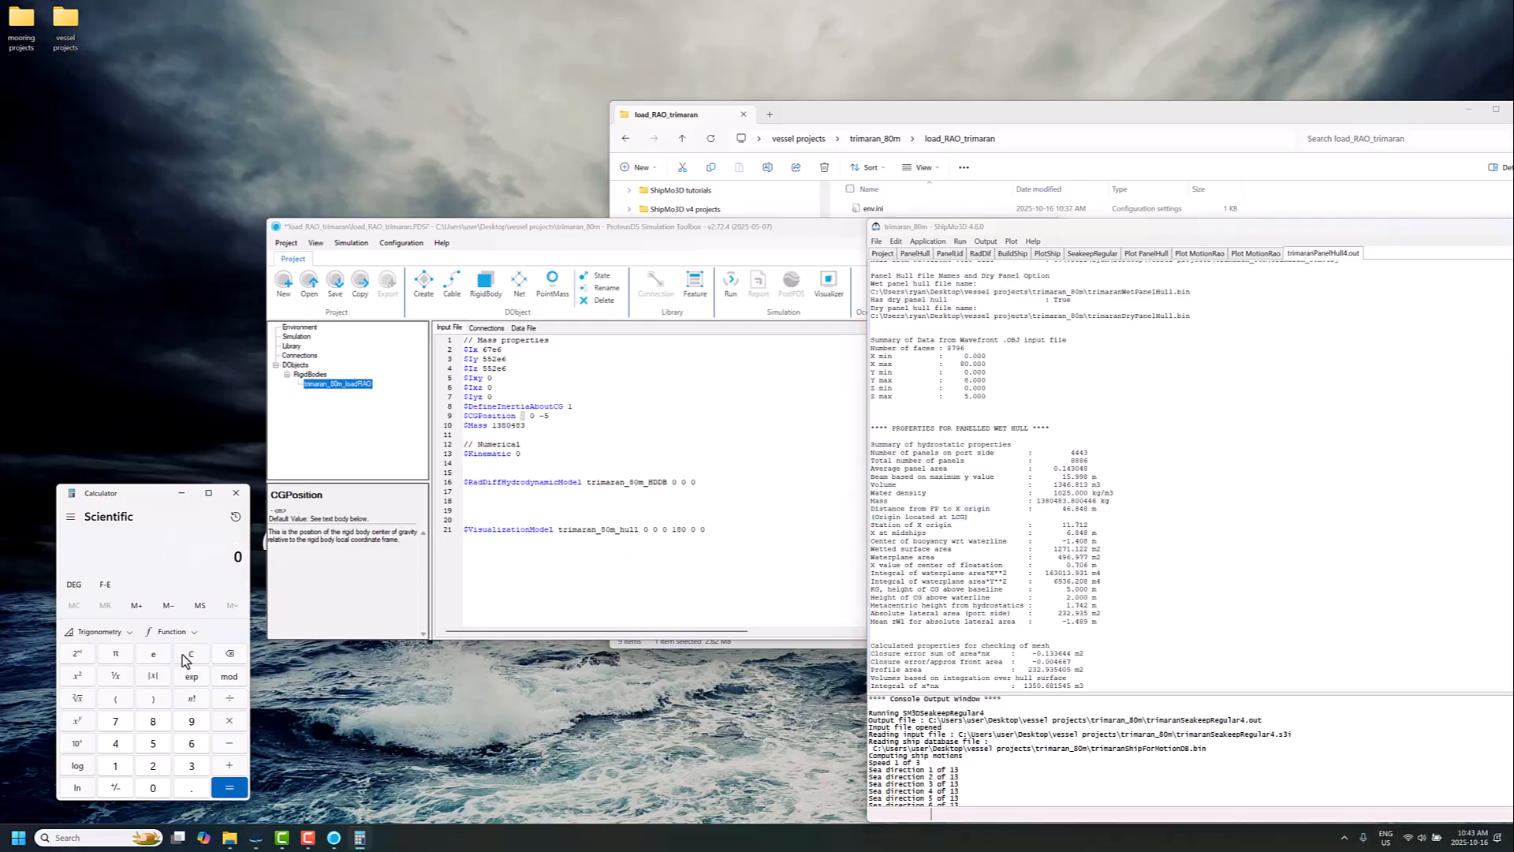
pyautogui.write('80 - 46.848')
pyautogui.press('Return')
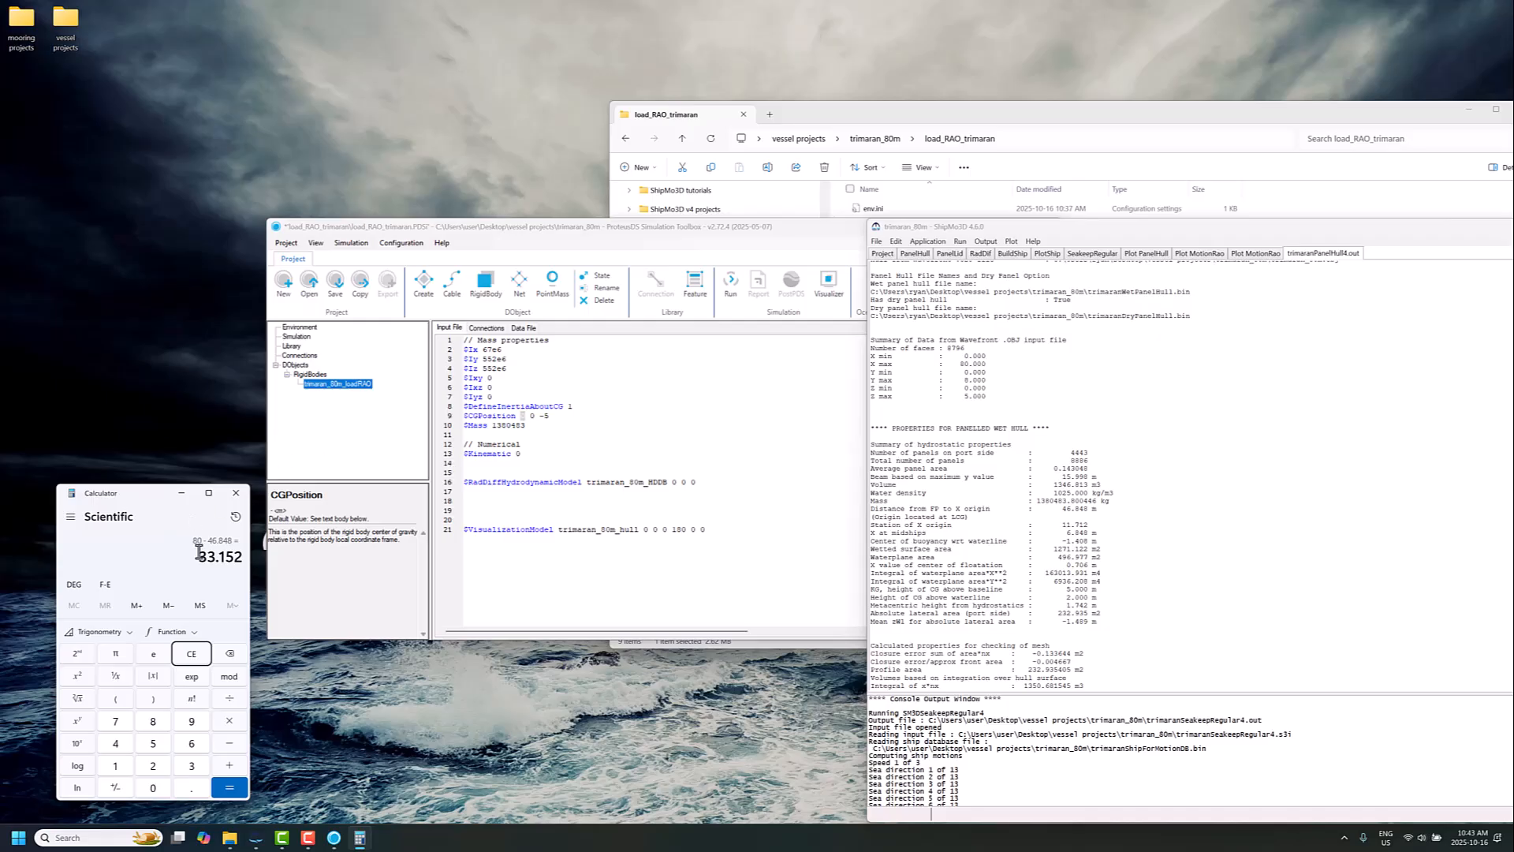
pyautogui.click(522, 420)
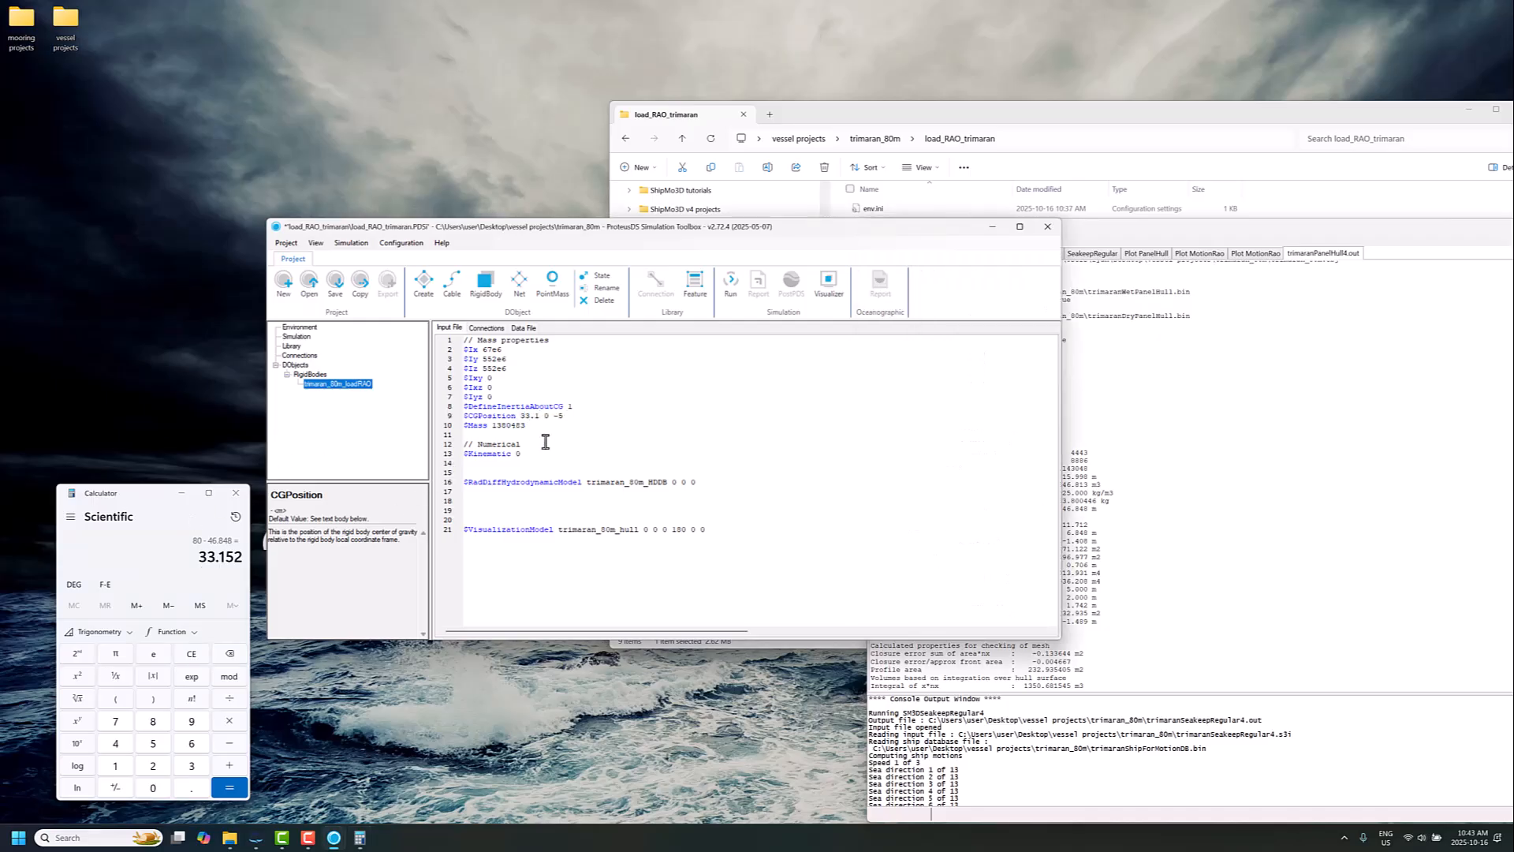
pyautogui.click(642, 502)
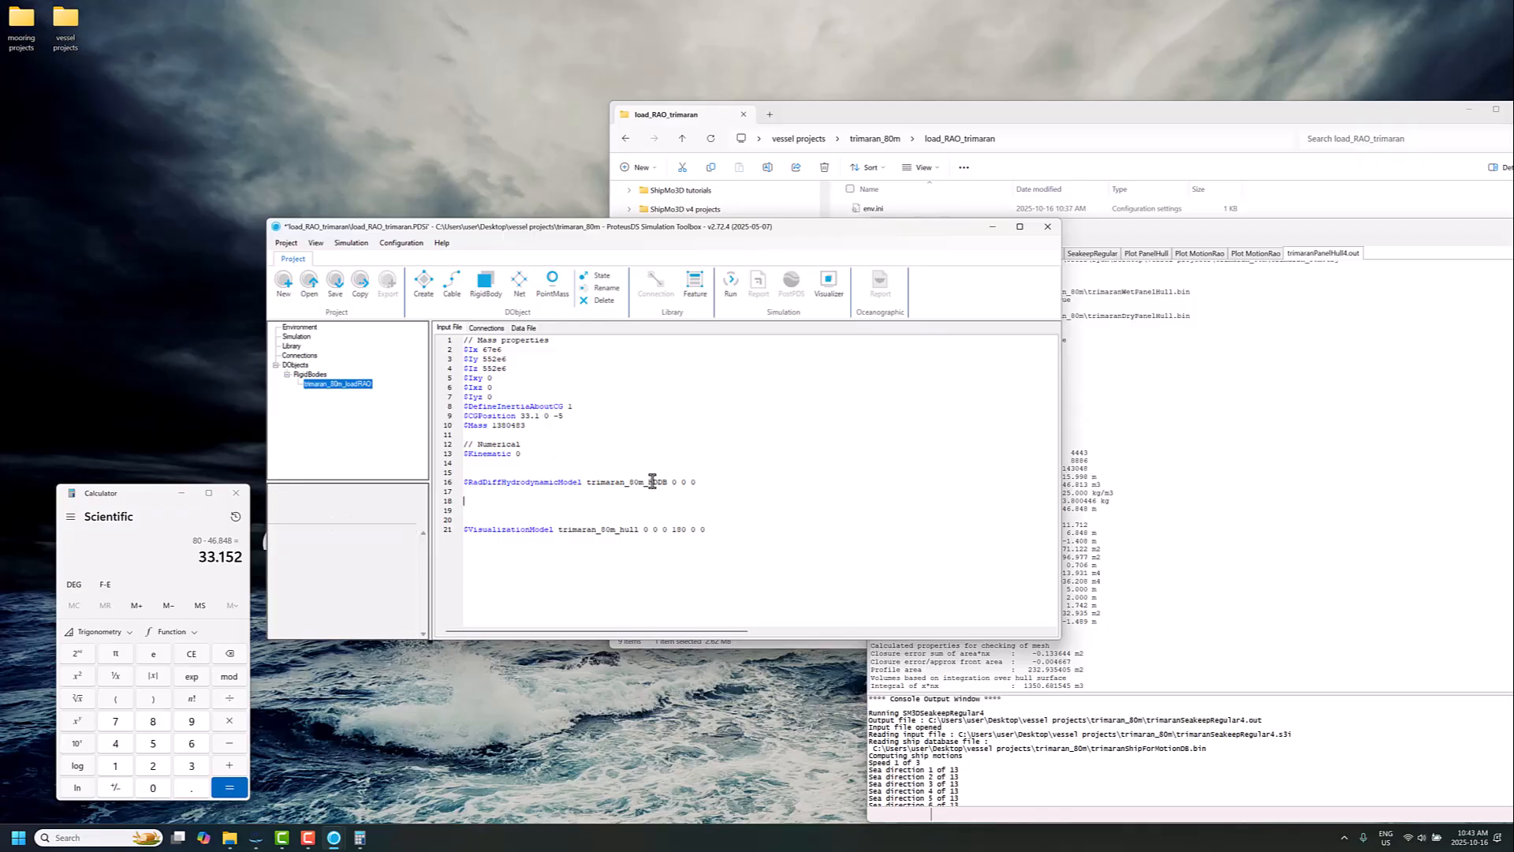
pyautogui.click(652, 482)
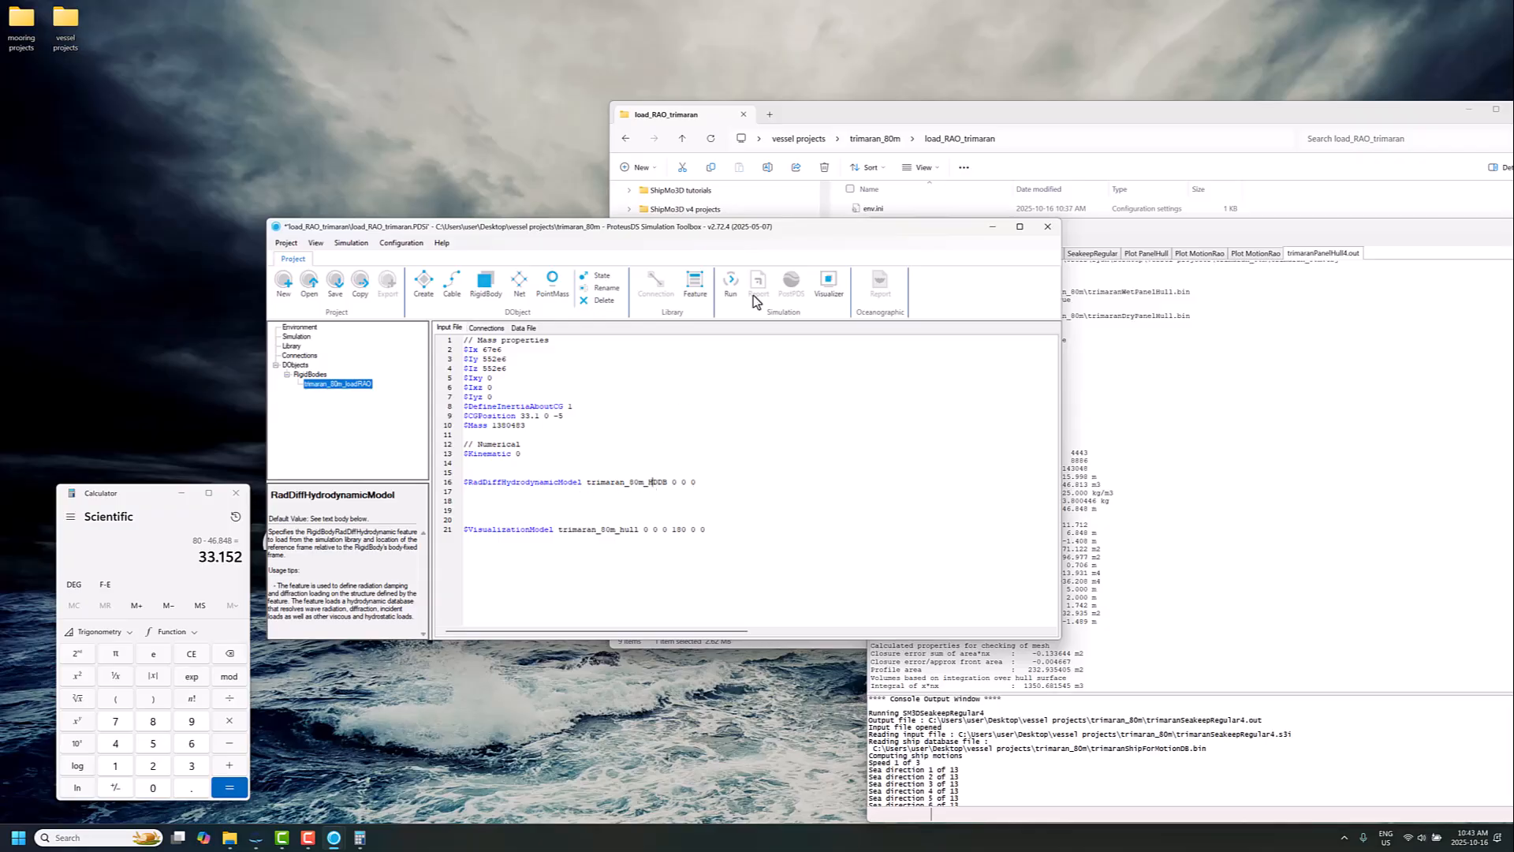
pyautogui.click(962, 125)
pyautogui.click(896, 312)
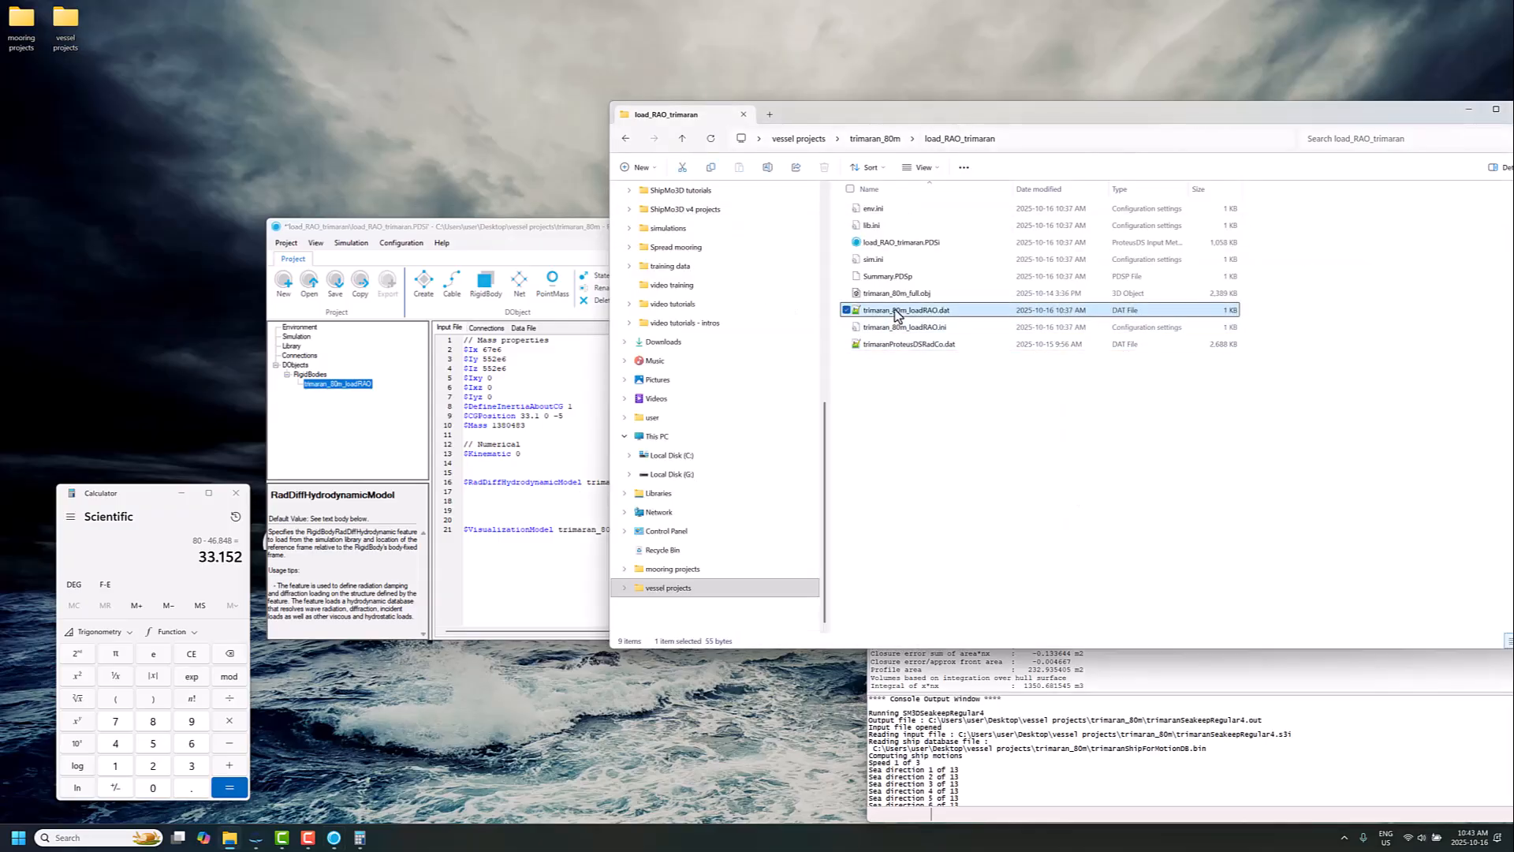
pyautogui.rightClick(918, 315)
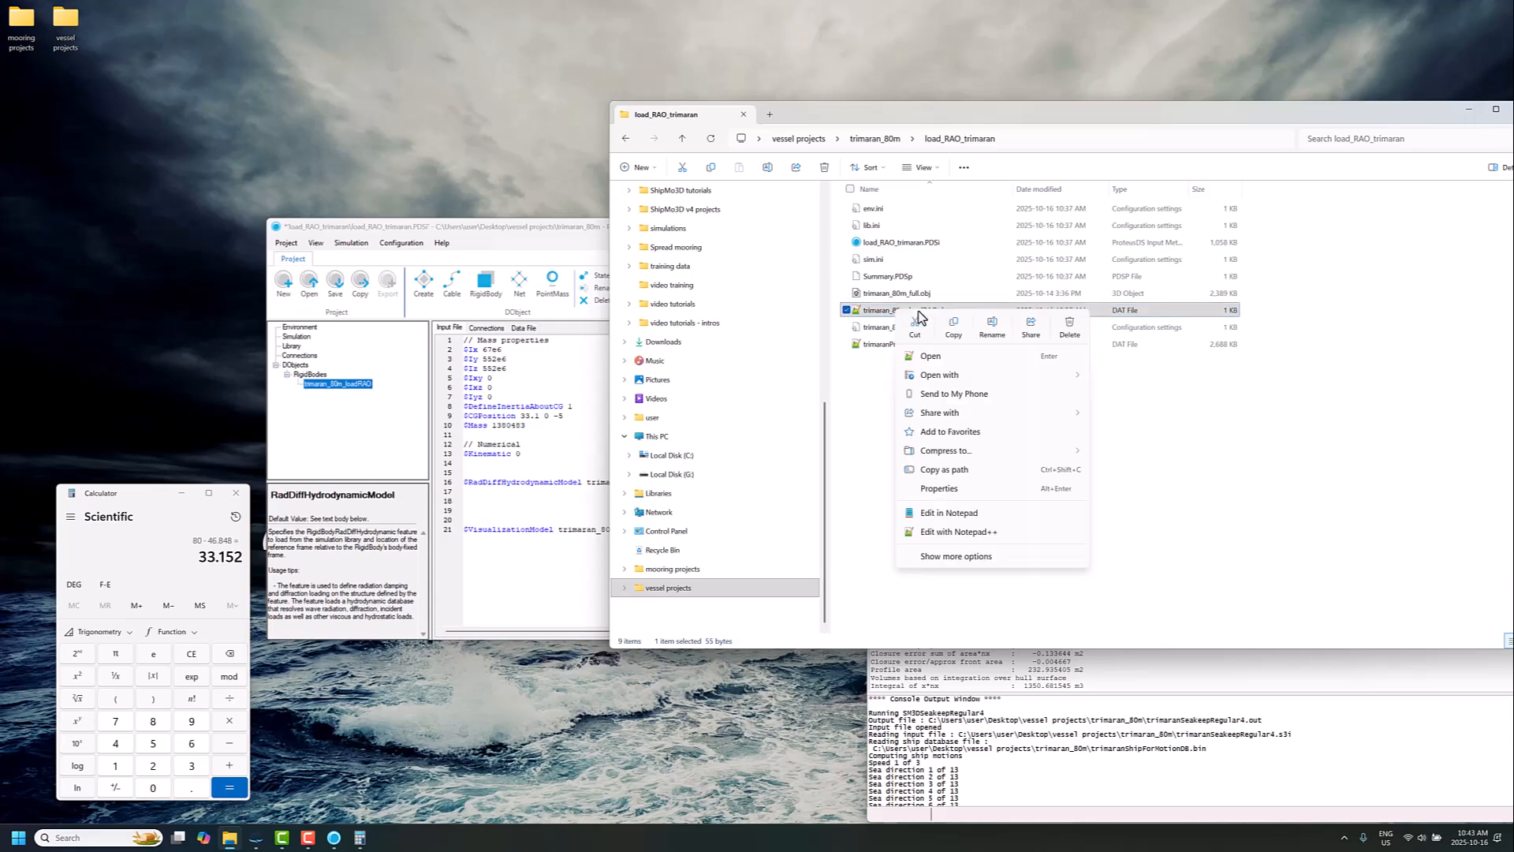
pyautogui.click(931, 357)
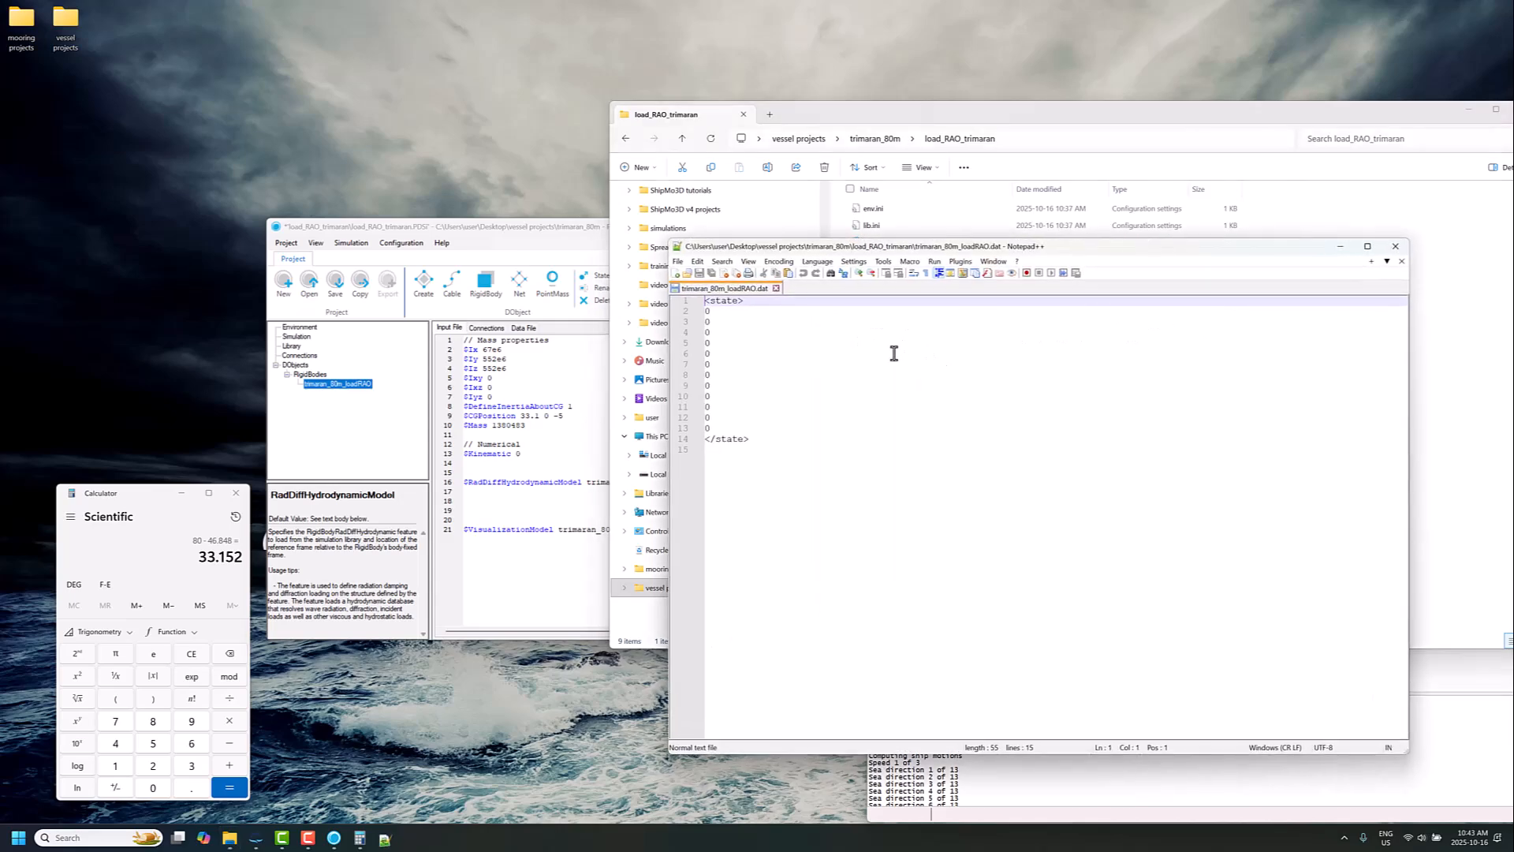
pyautogui.click(776, 288)
pyautogui.click(1395, 246)
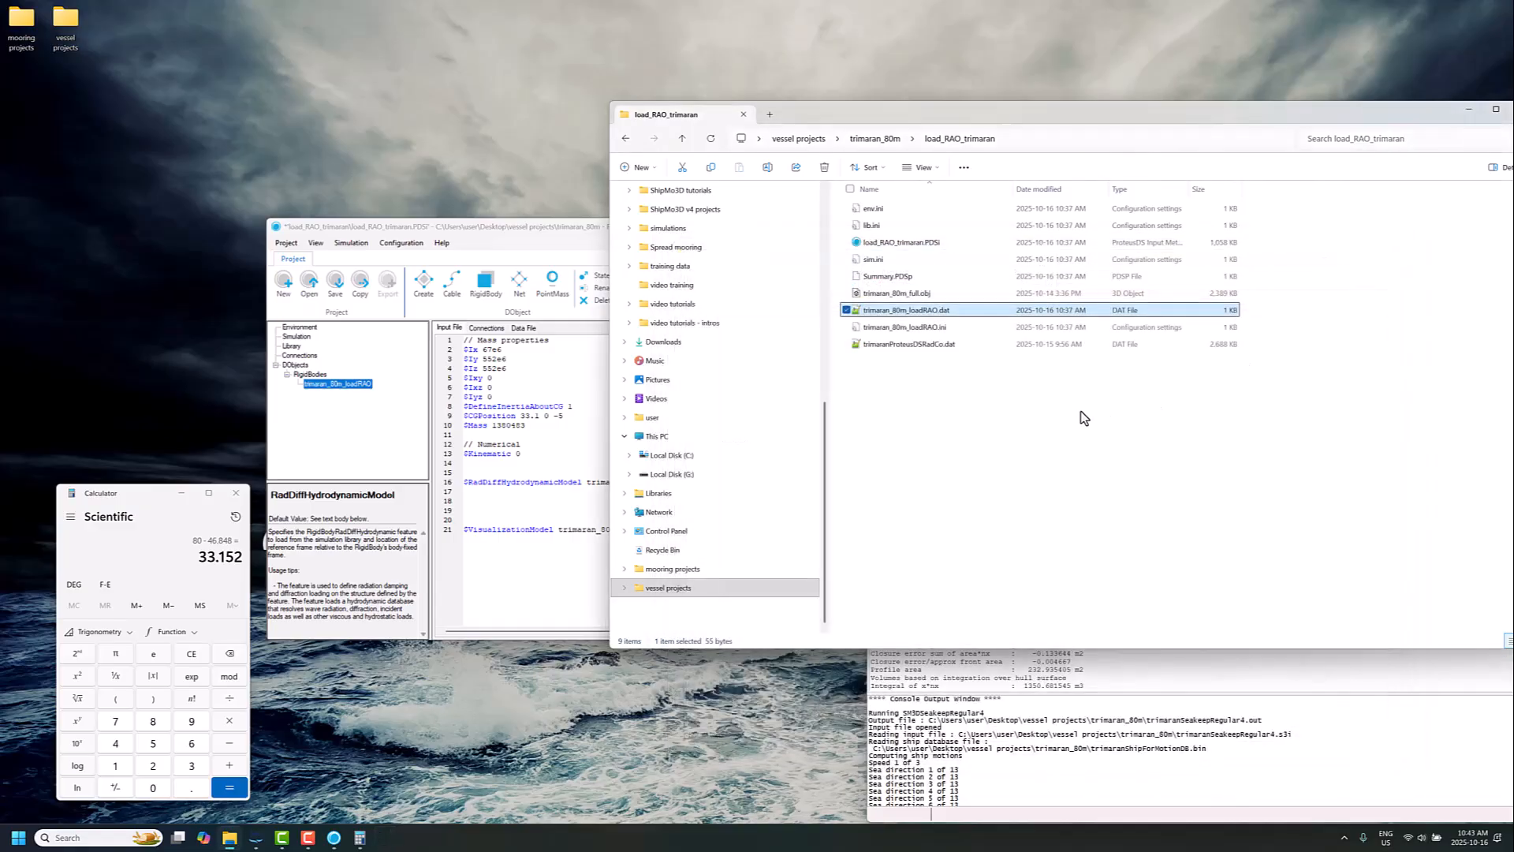
# Step: Open trimaranProteusDSRadCo.dat from the load_RAO_trimaran folder and check its $CLPositionFromBaseline values against $CGPosition
pyautogui.click(931, 346)
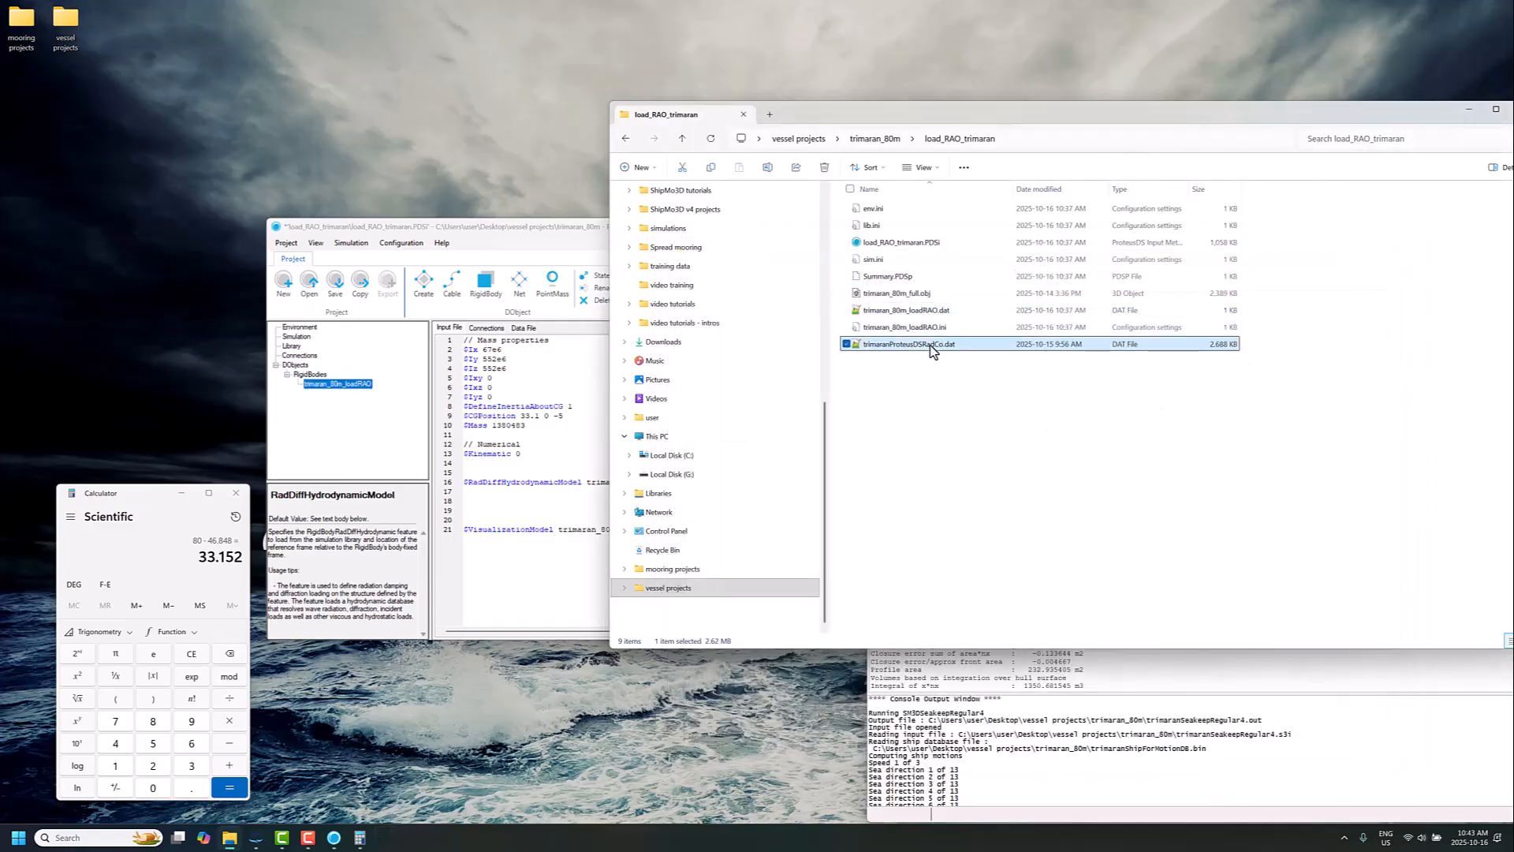
pyautogui.rightClick(932, 350)
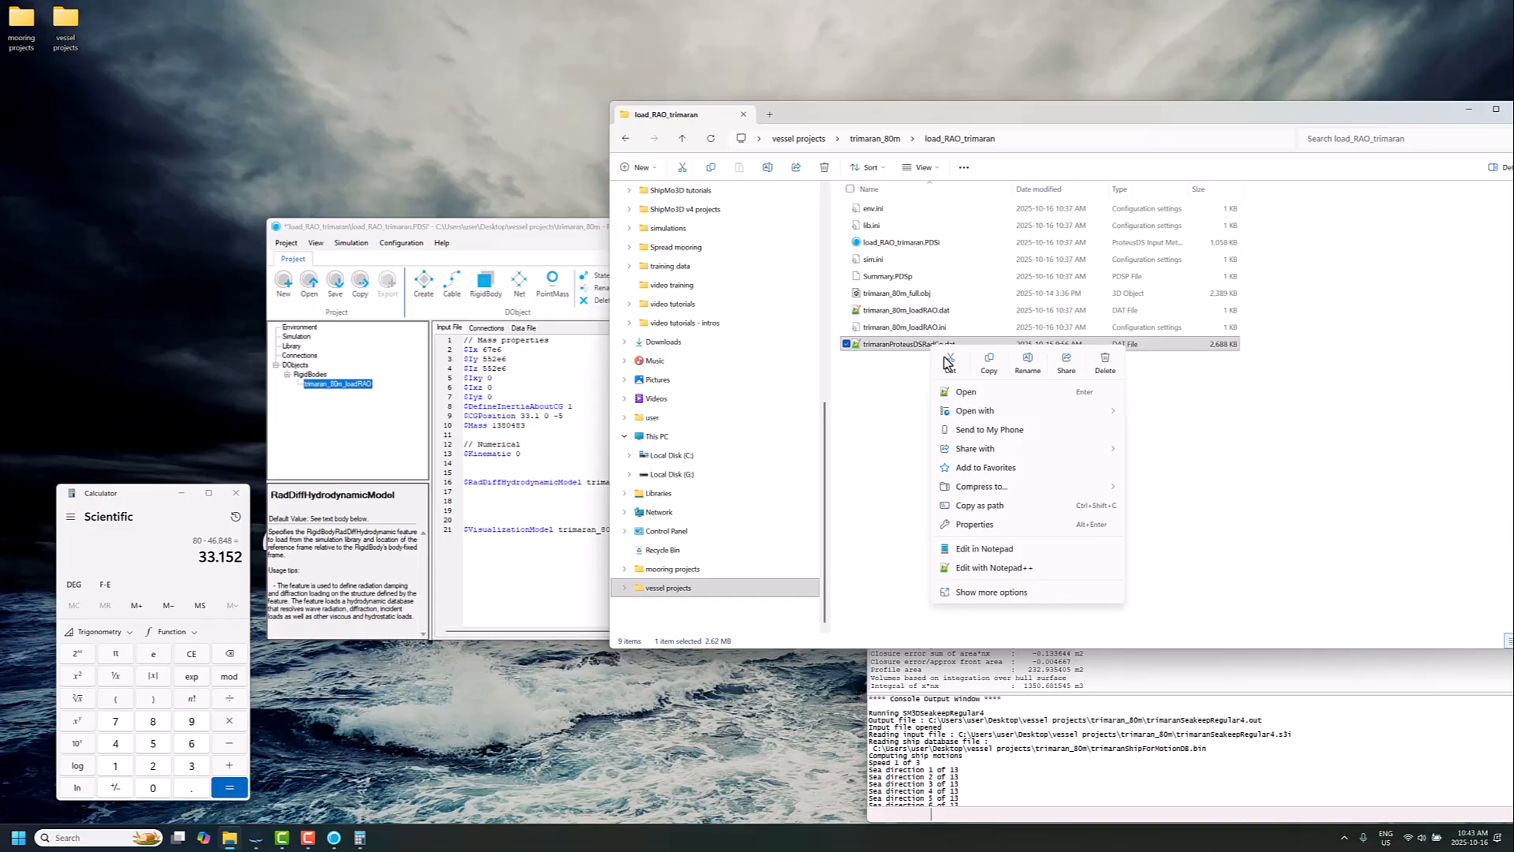
pyautogui.click(977, 394)
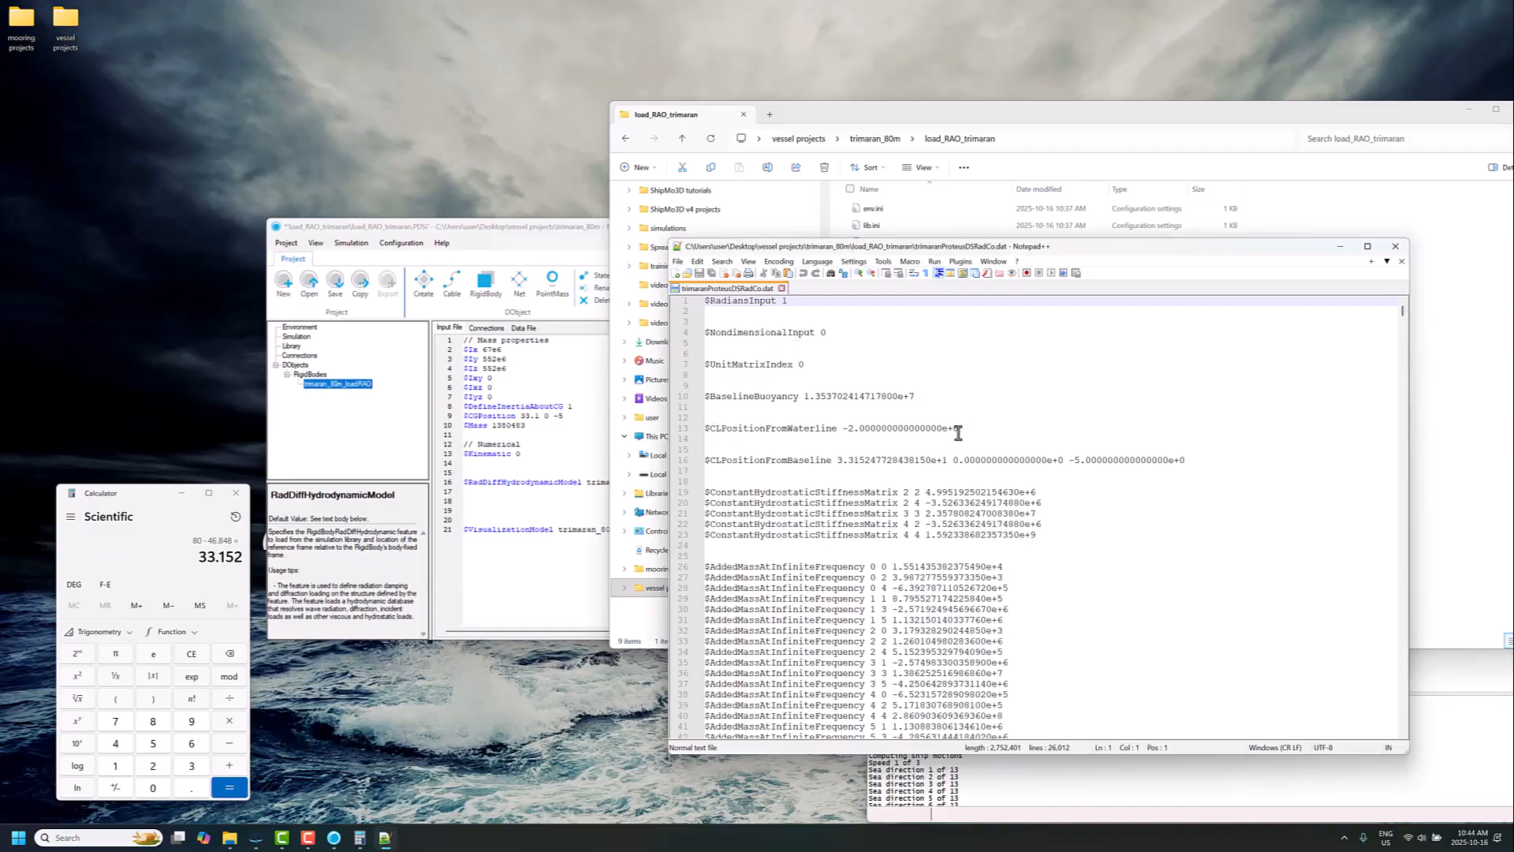
pyautogui.moveTo(708, 461); pyautogui.dragTo(1193, 462)
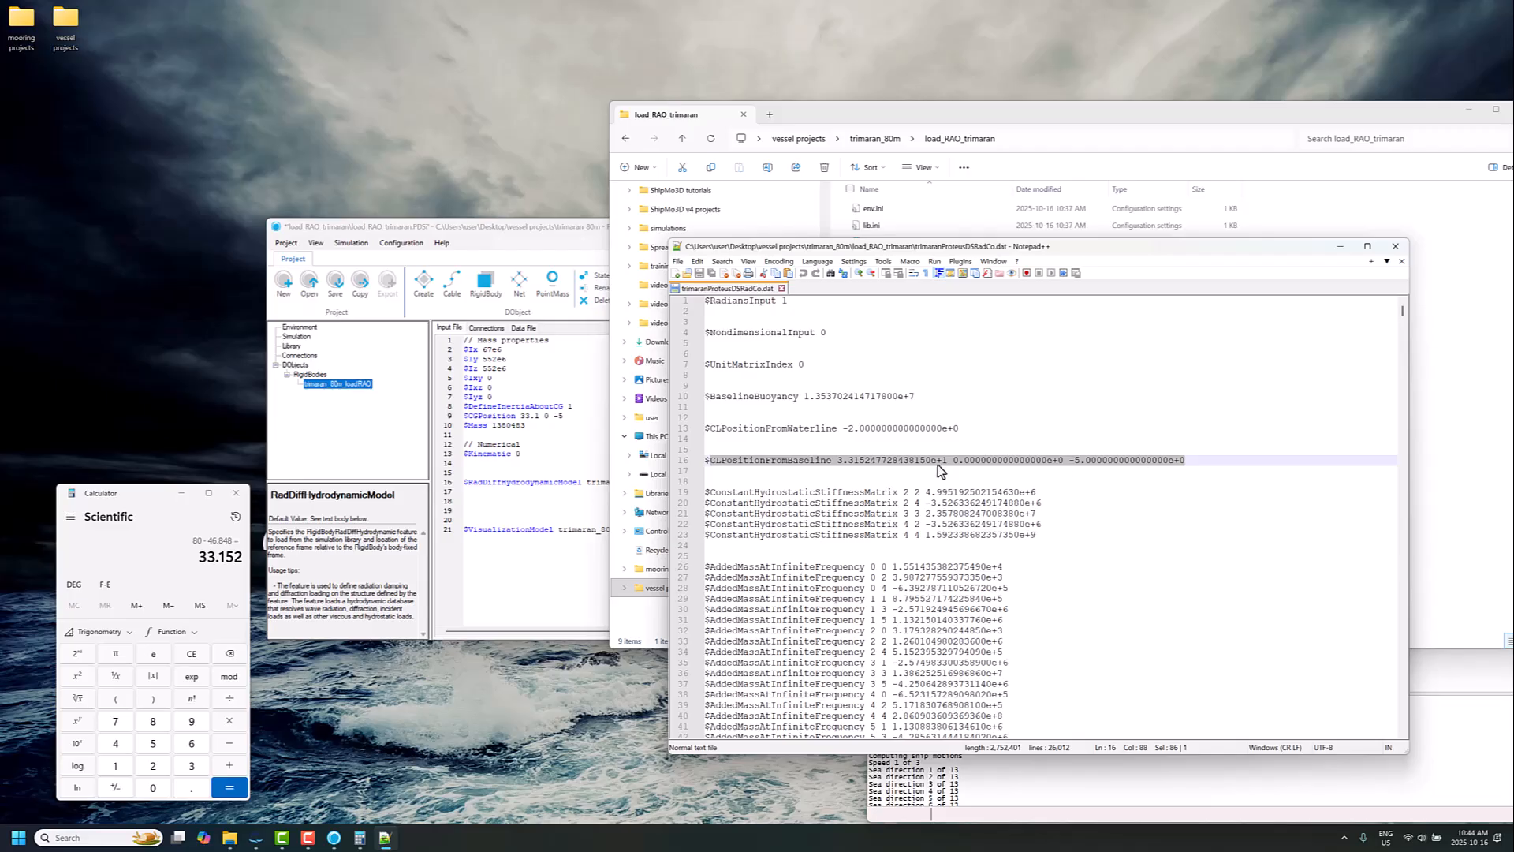
pyautogui.moveTo(838, 461); pyautogui.dragTo(1185, 461)
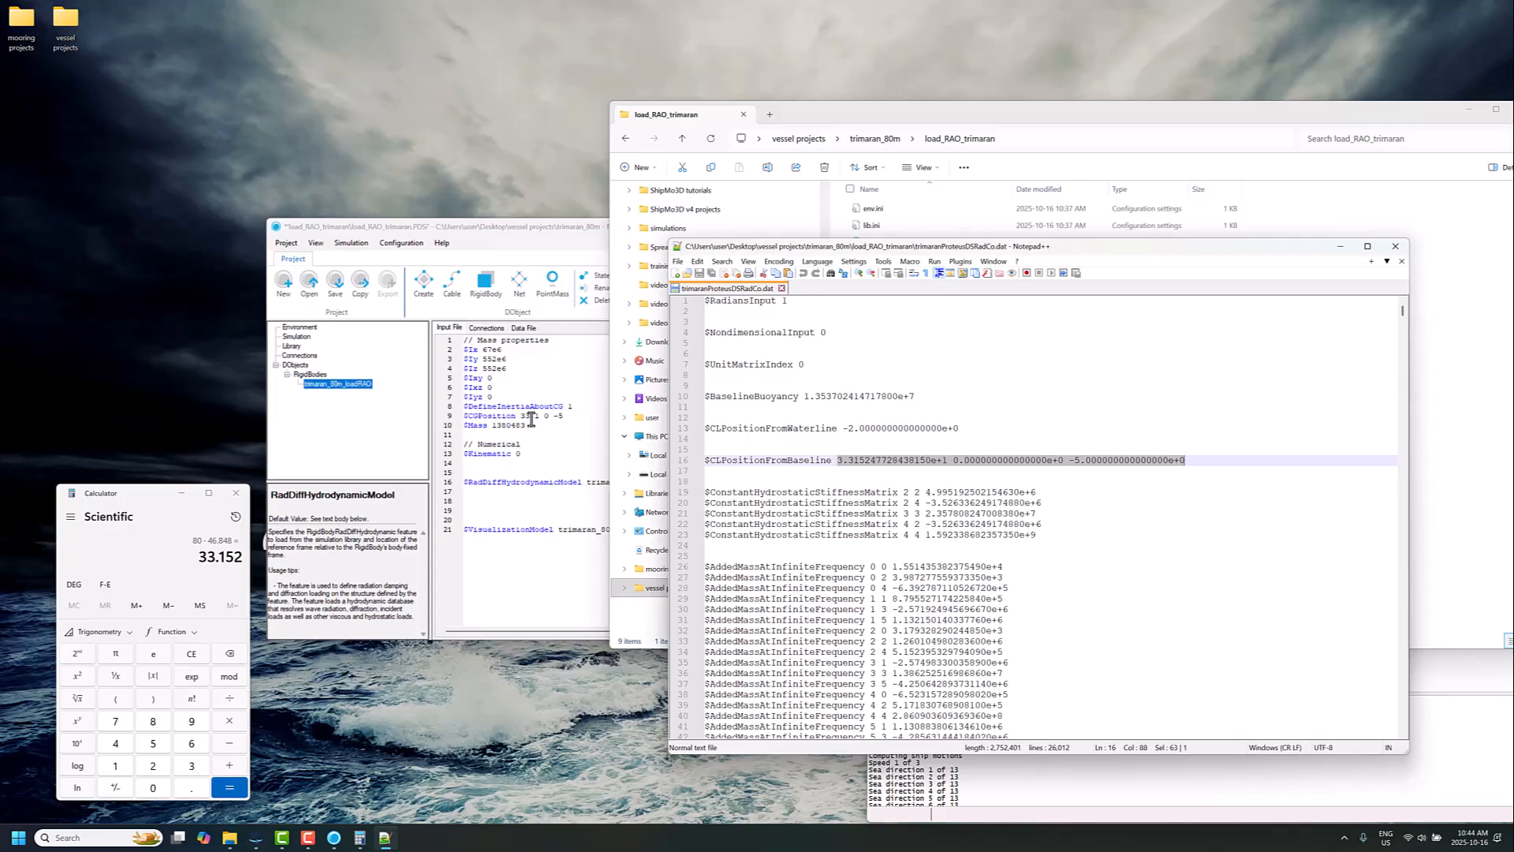
pyautogui.click(803, 481)
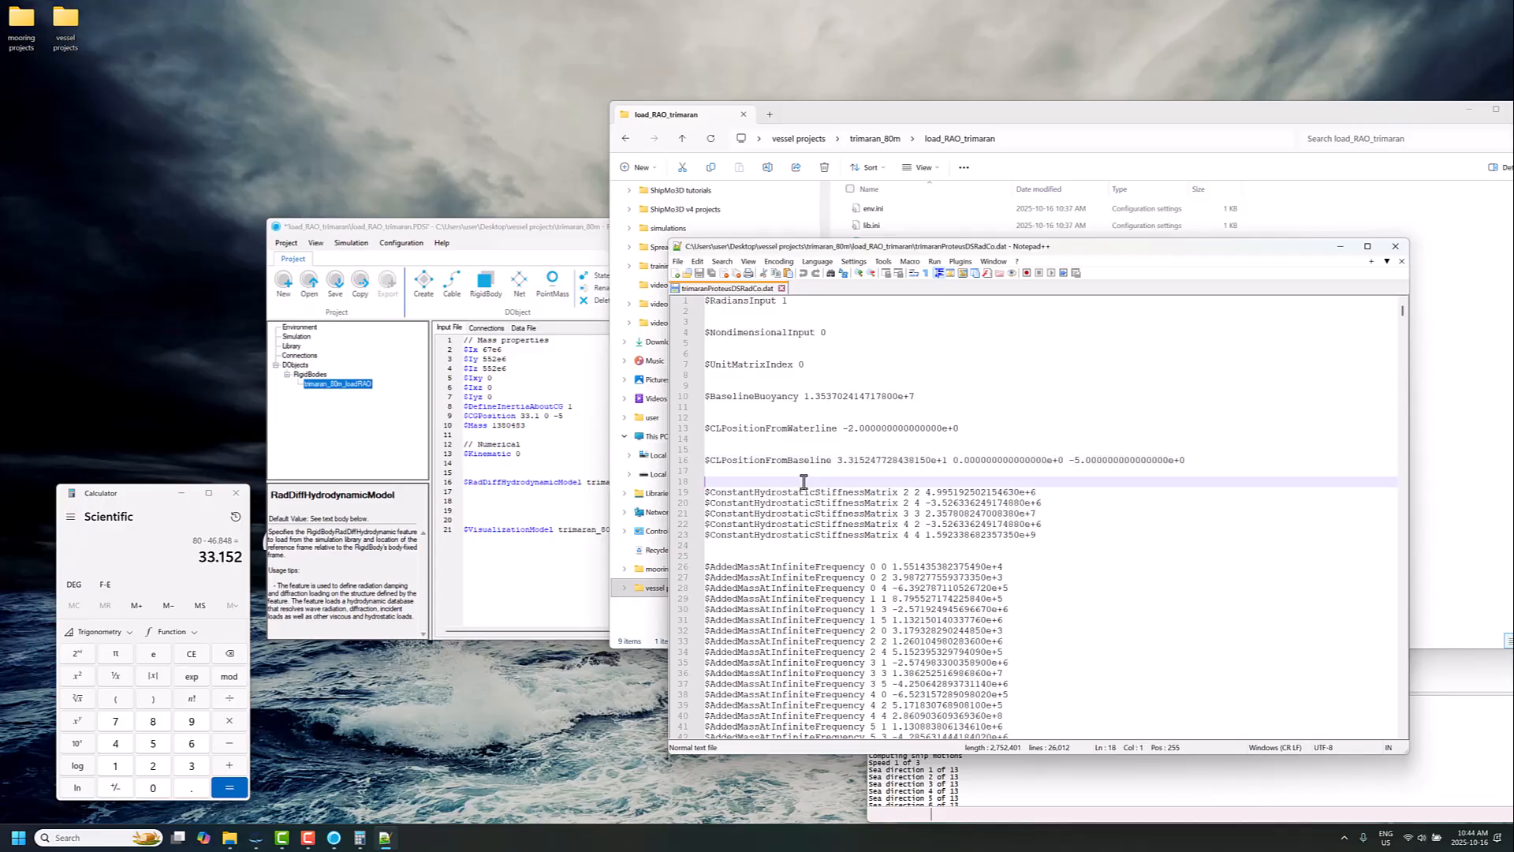
# Step: Compare the $RadDiffHydrodynamicModel location in the ProteusDS input file with $CLPositionFromBaseline in the hydrodynamic data file
pyautogui.click(543, 482)
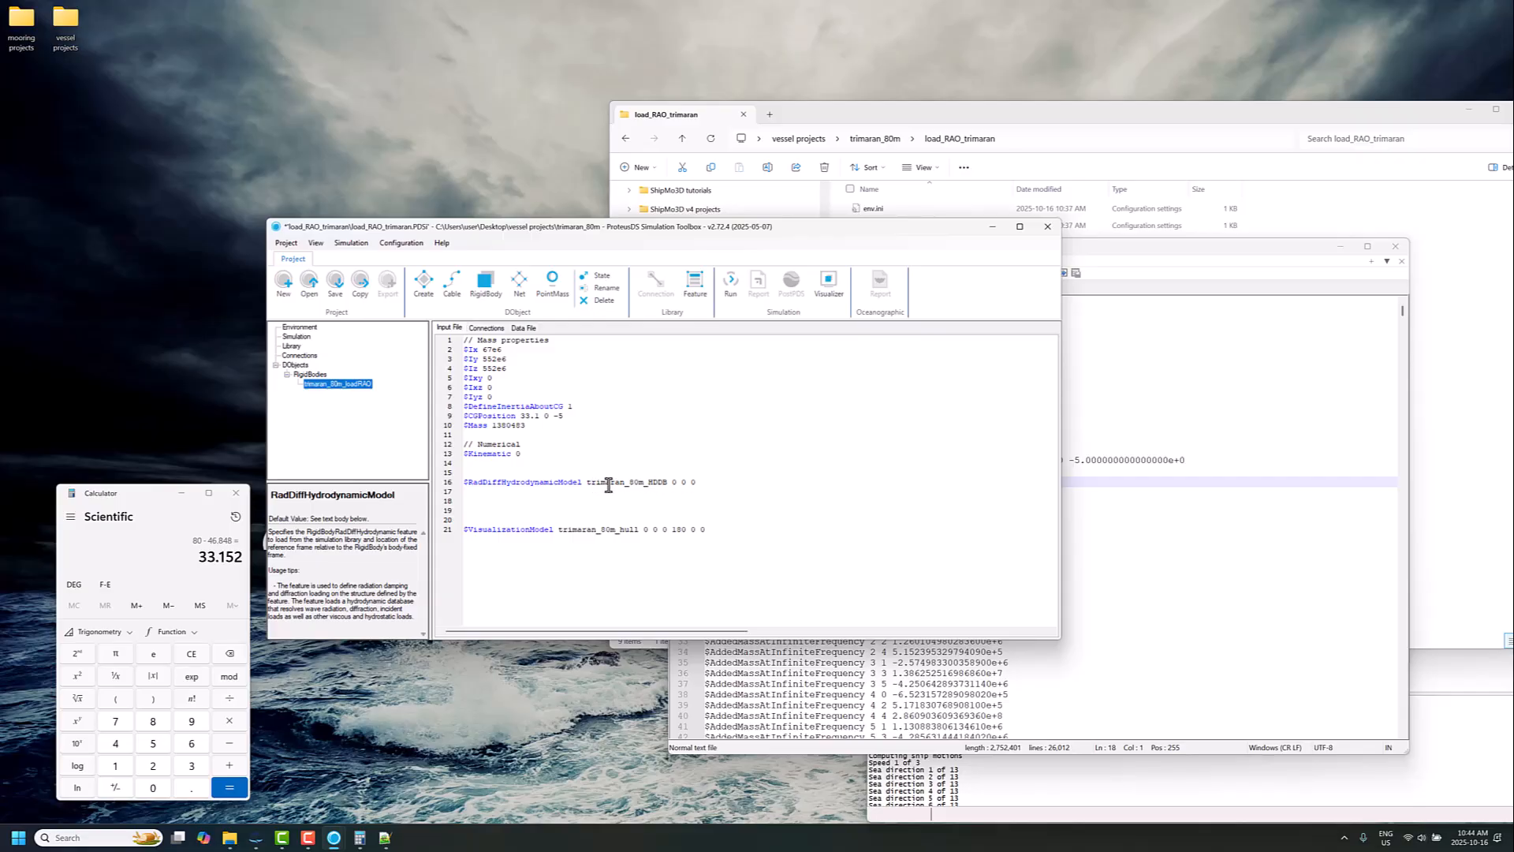
pyautogui.click(1131, 462)
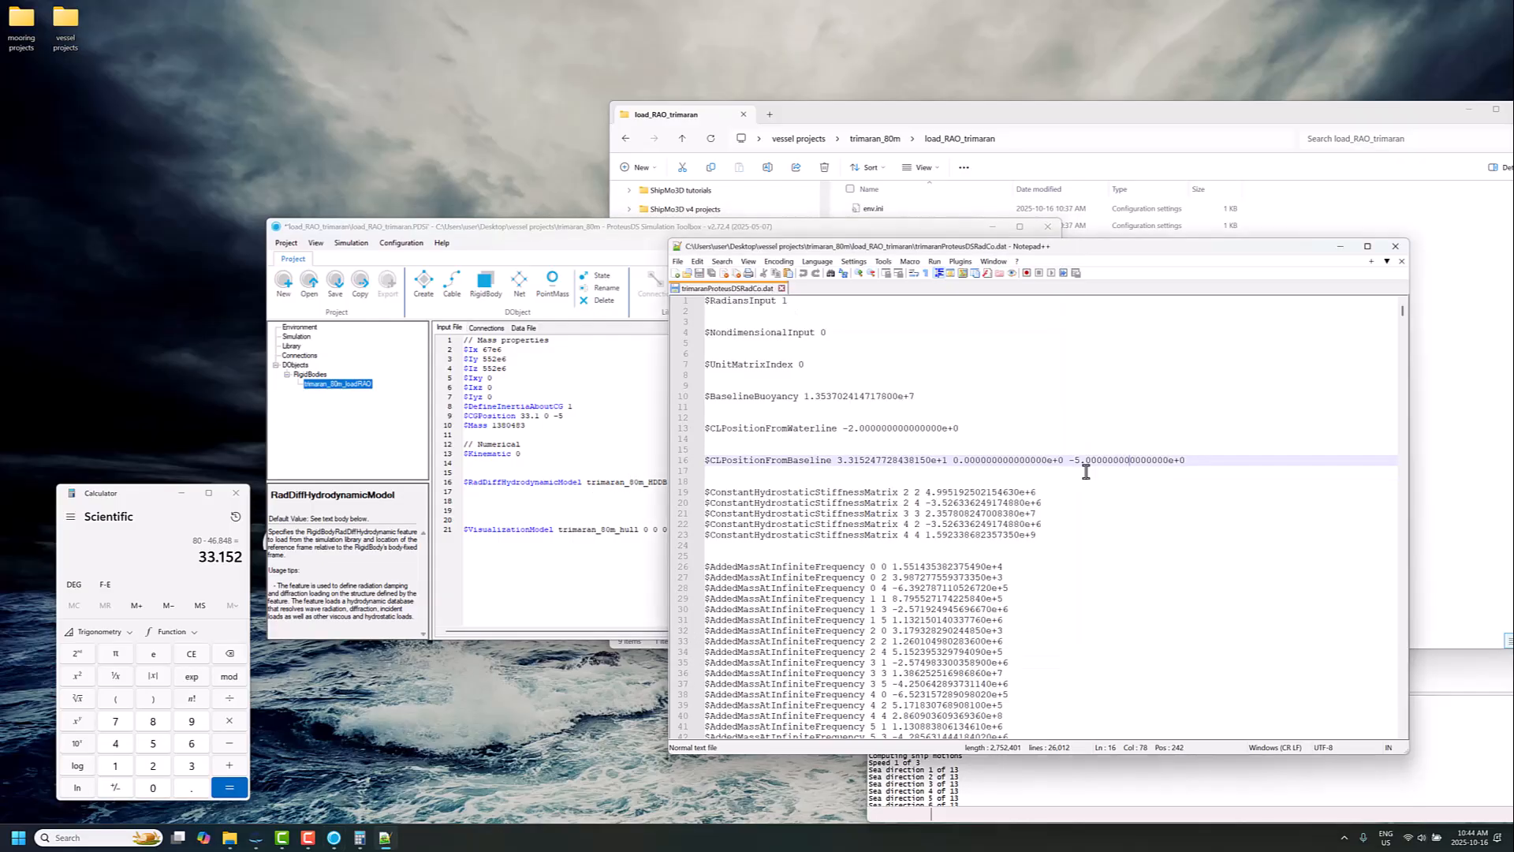
pyautogui.click(612, 487)
pyautogui.click(569, 558)
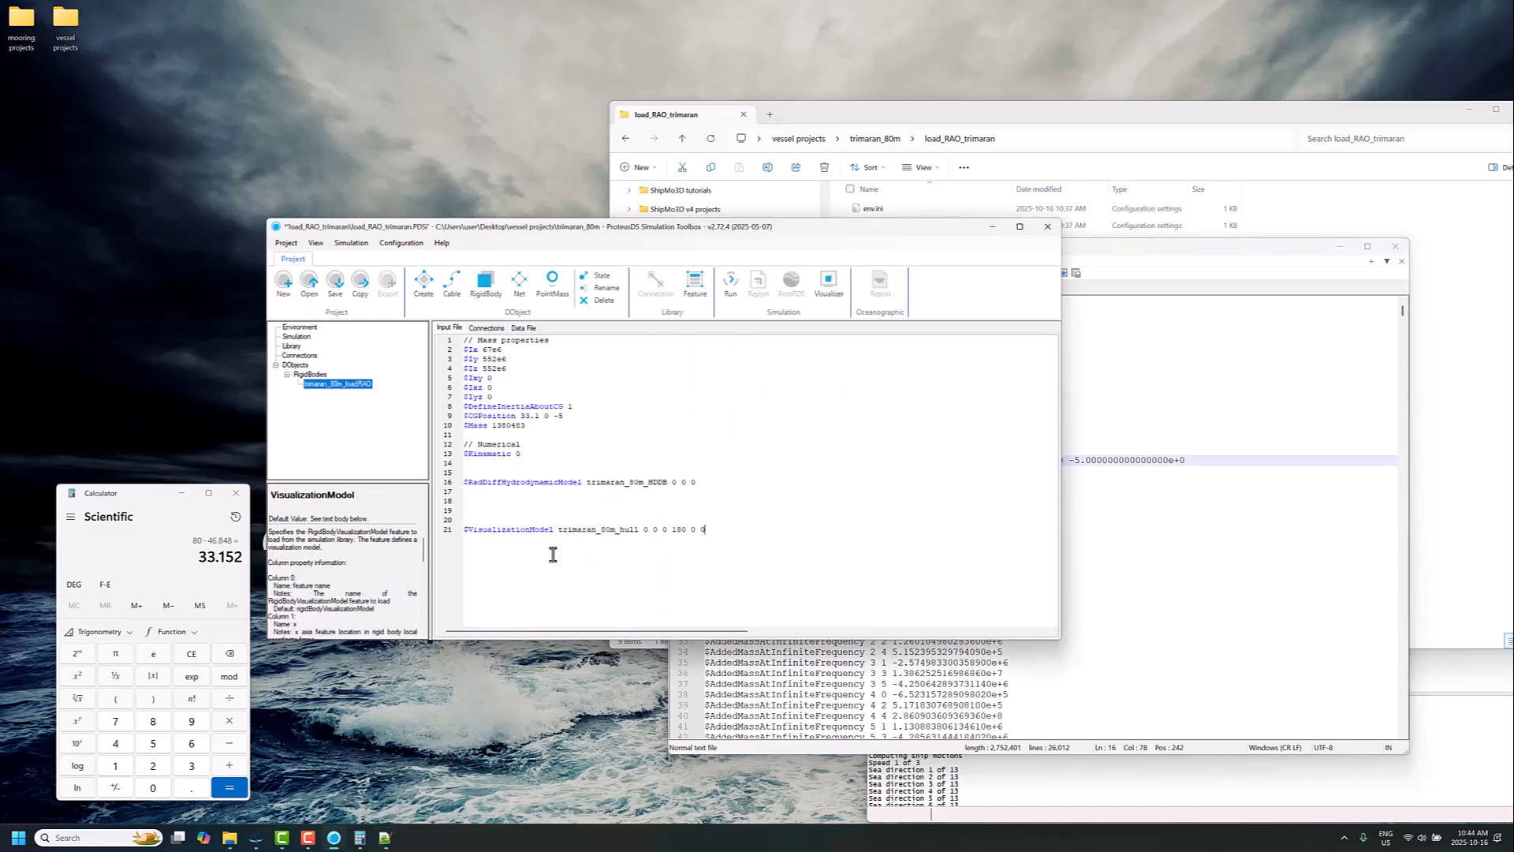
# Step: Show the trimaran in the Visualizer and review the Simulation and Environment input files, including end time, wave and wind settings
pyautogui.click(518, 469)
pyautogui.click(828, 284)
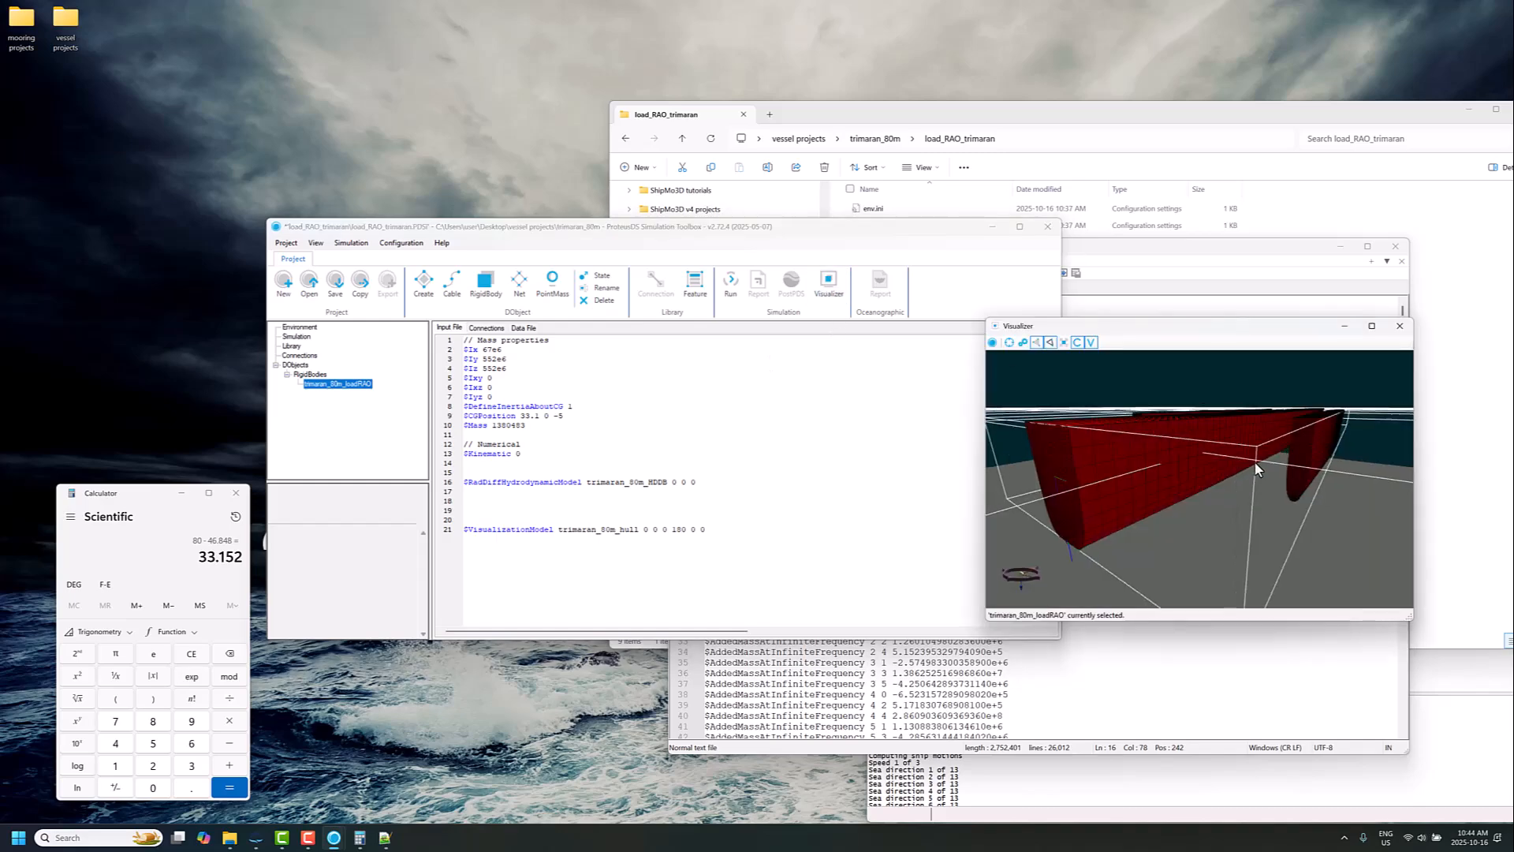
pyautogui.click(300, 336)
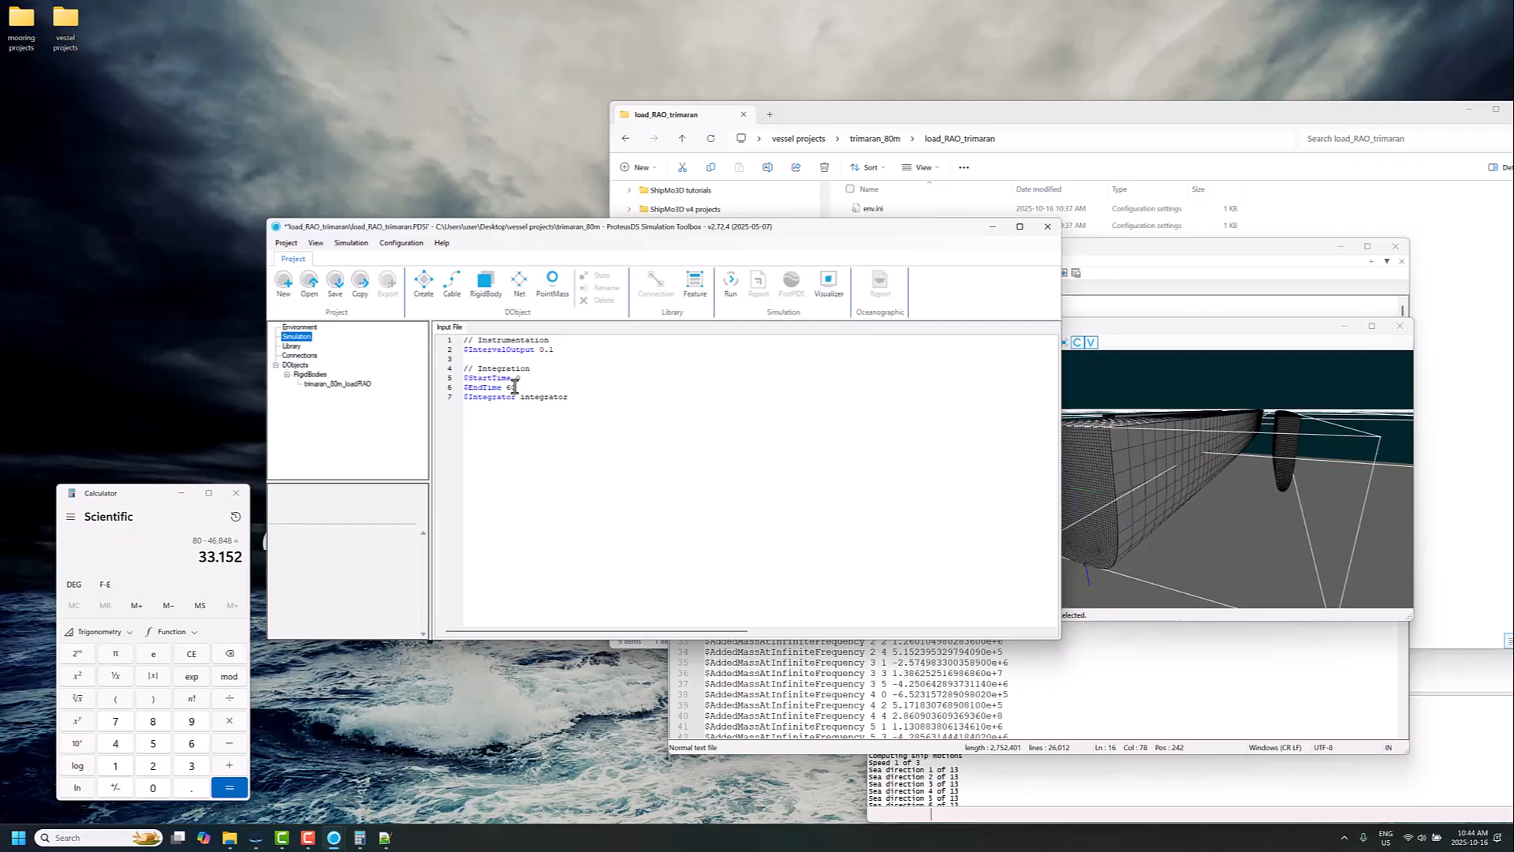
pyautogui.click(304, 327)
pyautogui.scroll(-2, 532, 513)
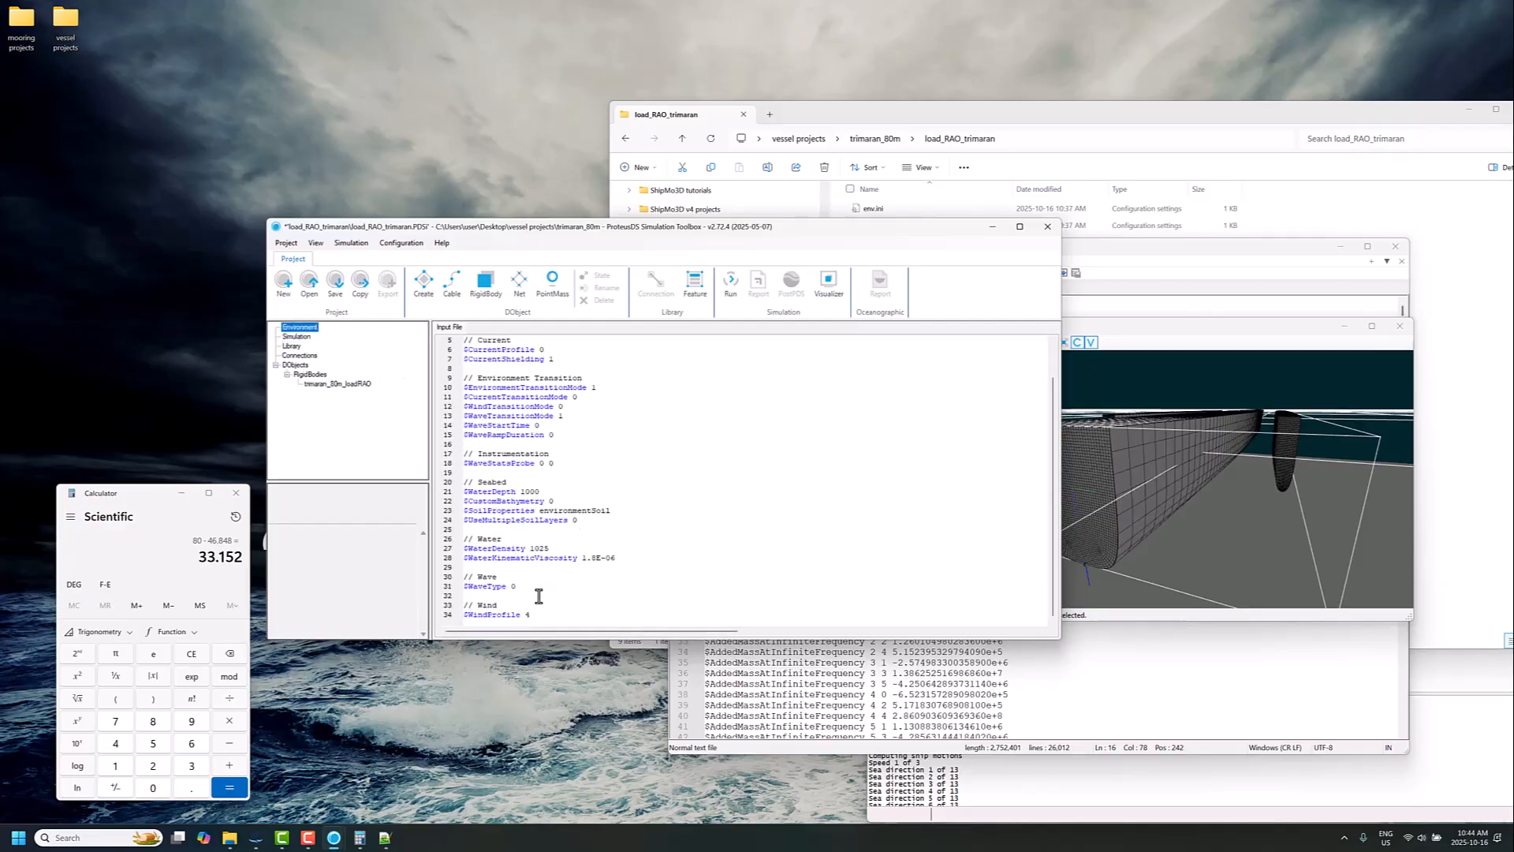
# Step: Save the project changes, run the simulation and close the calculator
pyautogui.click(731, 297)
pyautogui.click(800, 459)
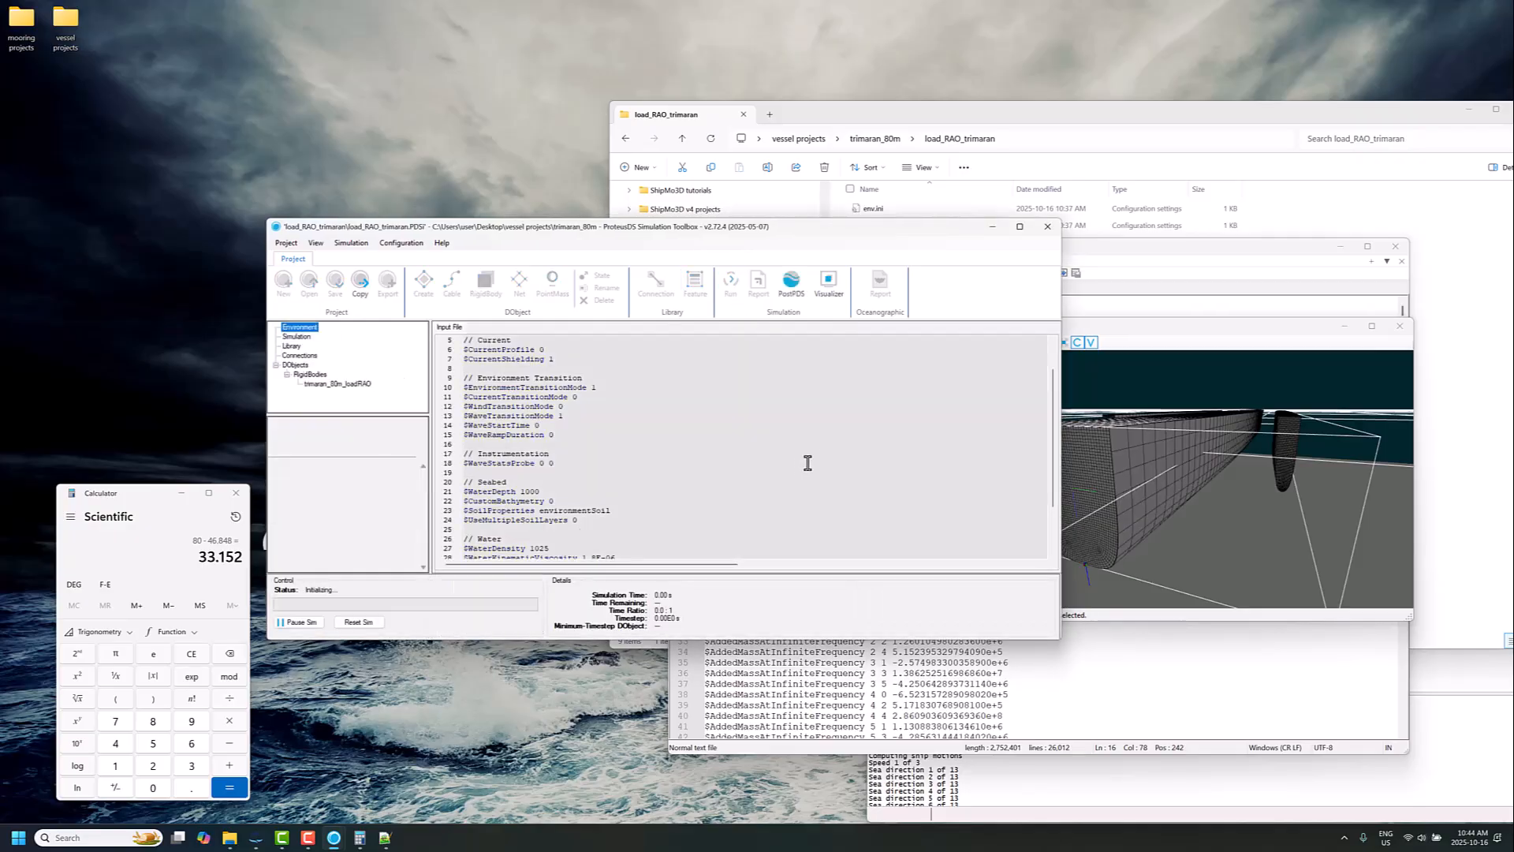
pyautogui.click(236, 493)
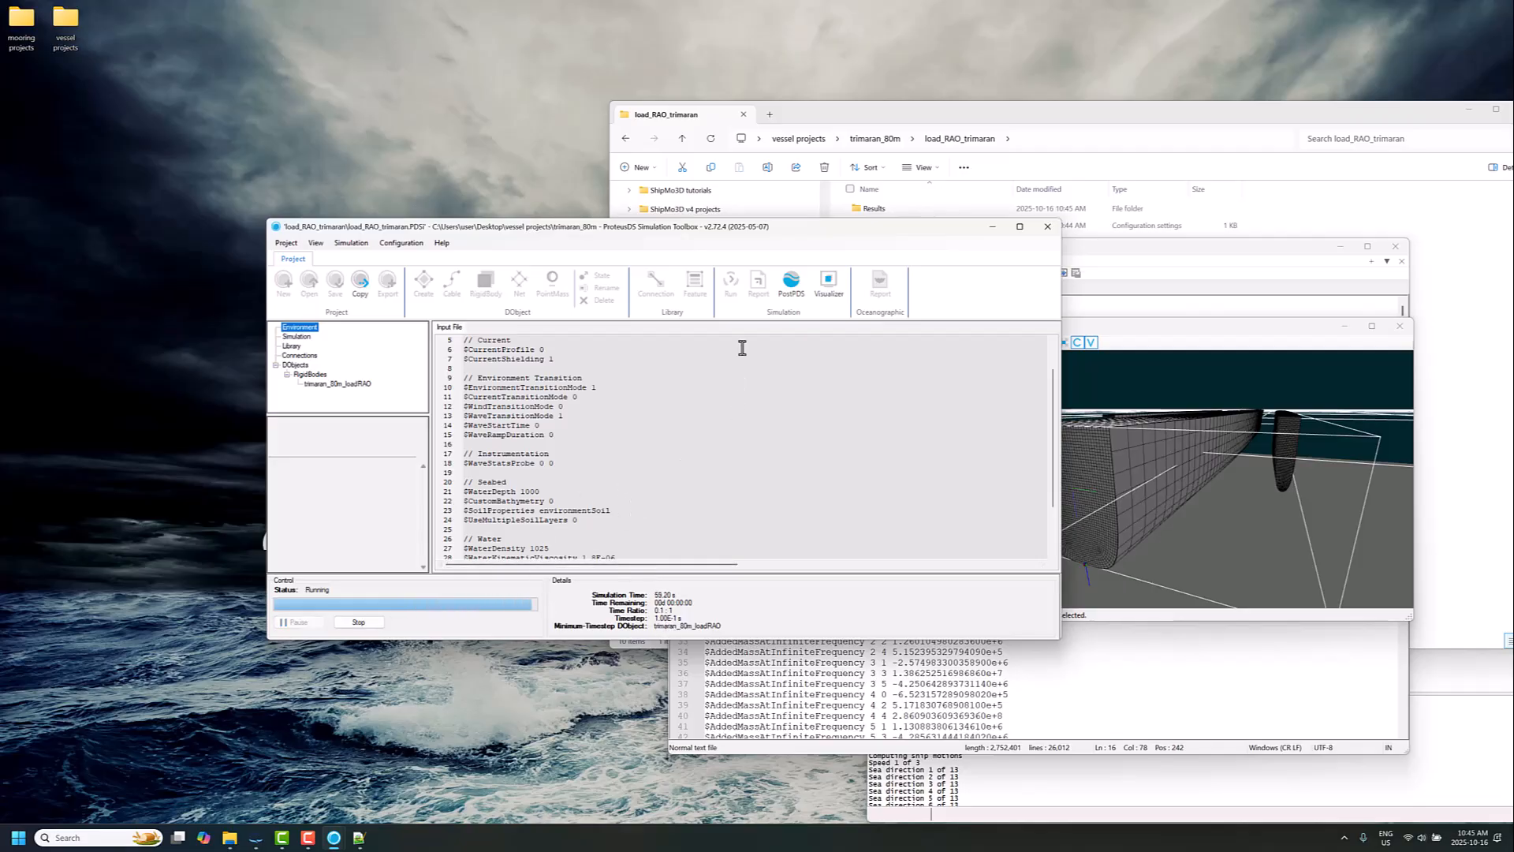
# Step: Load the simulation results in PostPDS with the default load options and view trimaran_80m_loadRAO from a low angle
pyautogui.click(792, 291)
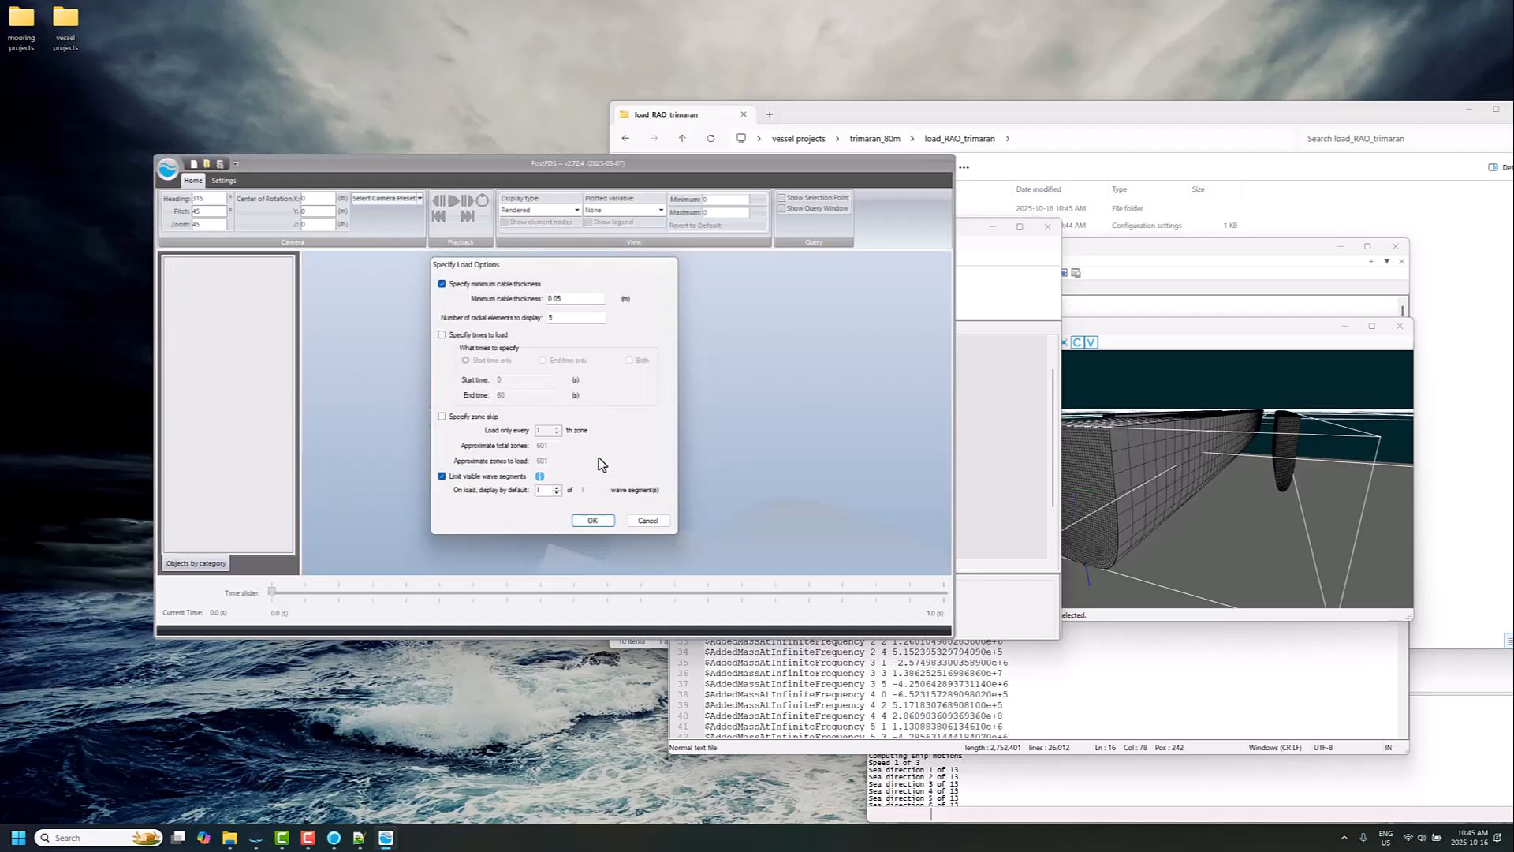
pyautogui.click(597, 520)
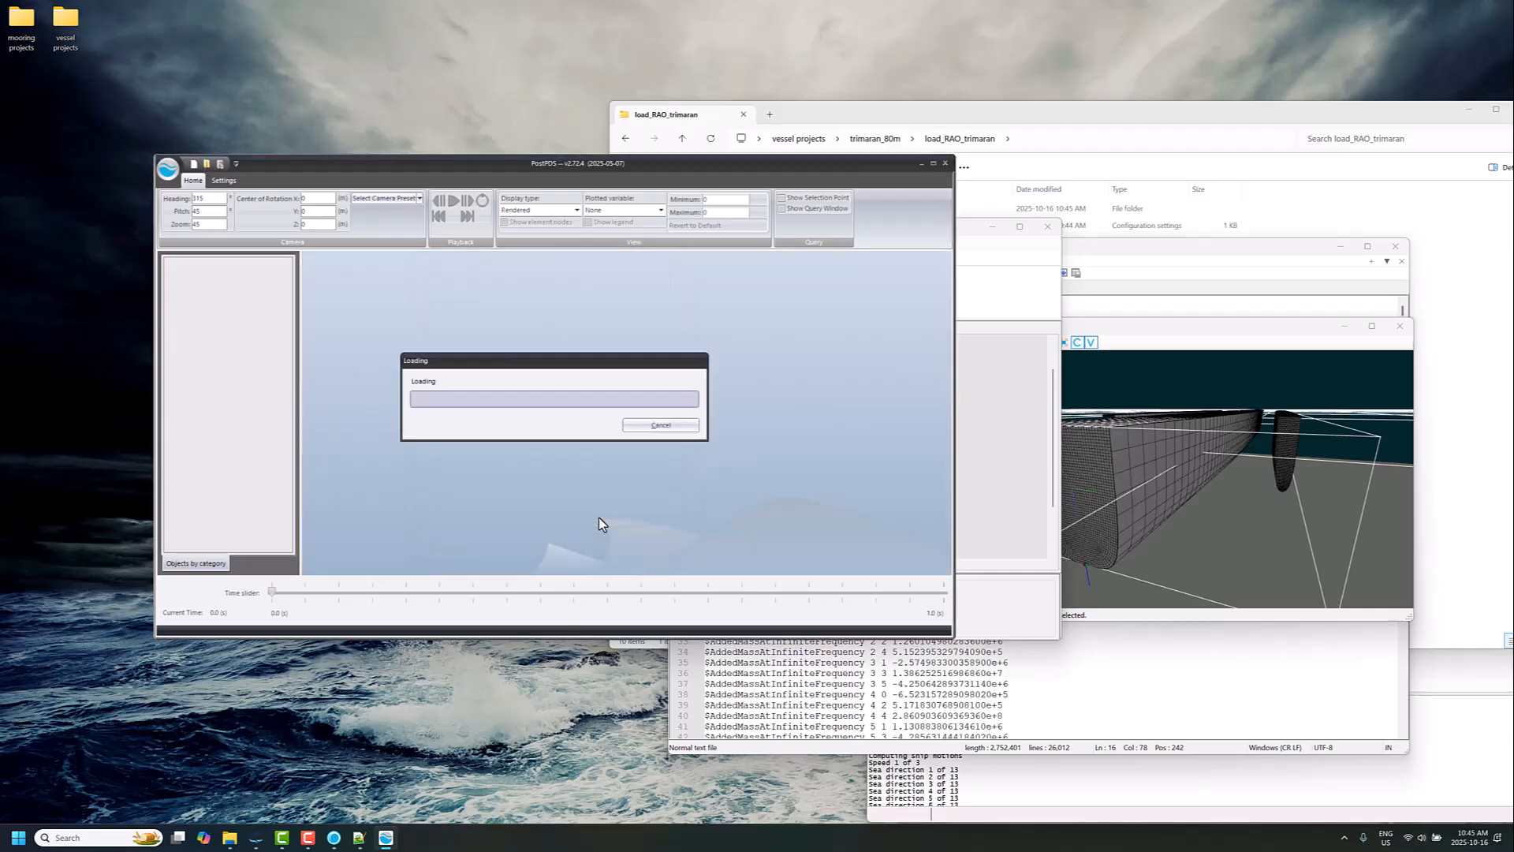
pyautogui.doubleClick(244, 320)
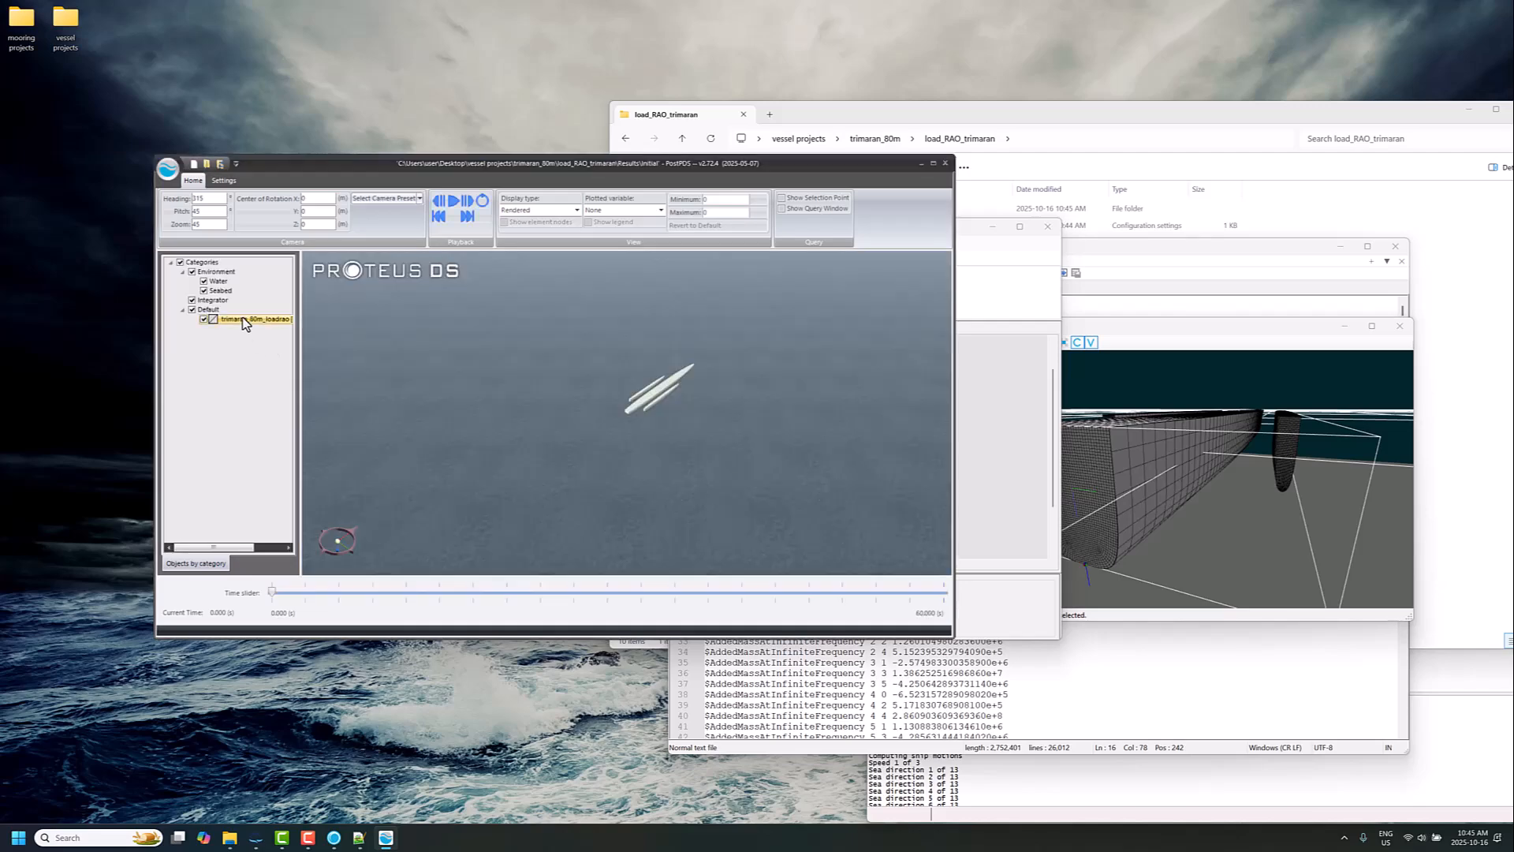
pyautogui.moveTo(667, 405)
pyautogui.mouseDown()
pyautogui.moveTo(492, 386)
pyautogui.moveTo(669, 429)
pyautogui.moveTo(676, 380)
pyautogui.mouseUp()
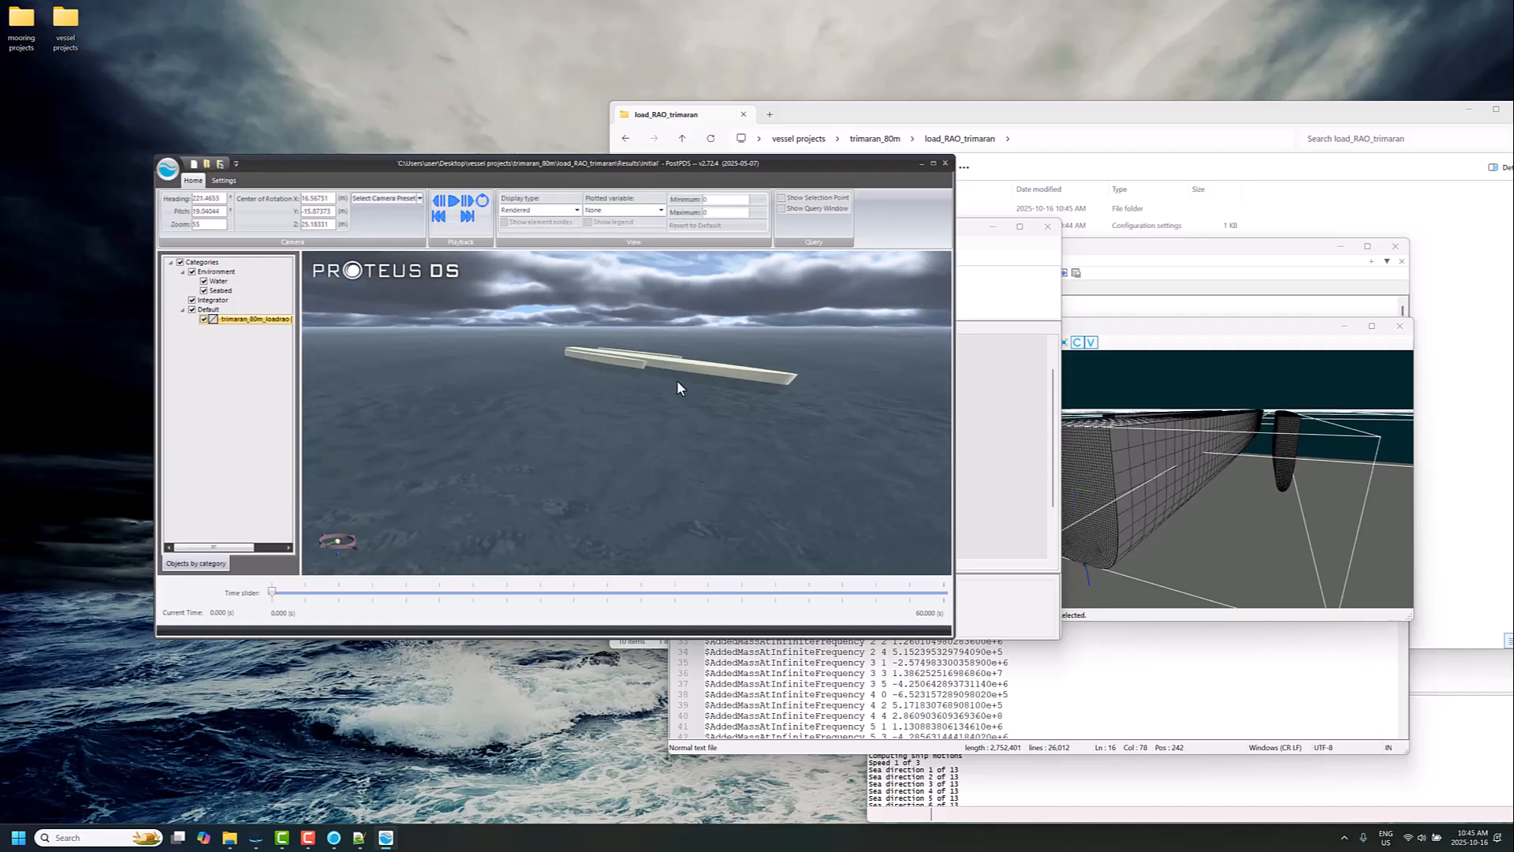
# Step: Review the trimaran's motion across the 60 s results timeline and minimize PostPDS
pyautogui.click(470, 217)
pyautogui.click(469, 223)
pyautogui.moveTo(310, 597); pyautogui.dragTo(499, 608)
pyautogui.moveTo(749, 615); pyautogui.dragTo(888, 590)
pyautogui.click(921, 164)
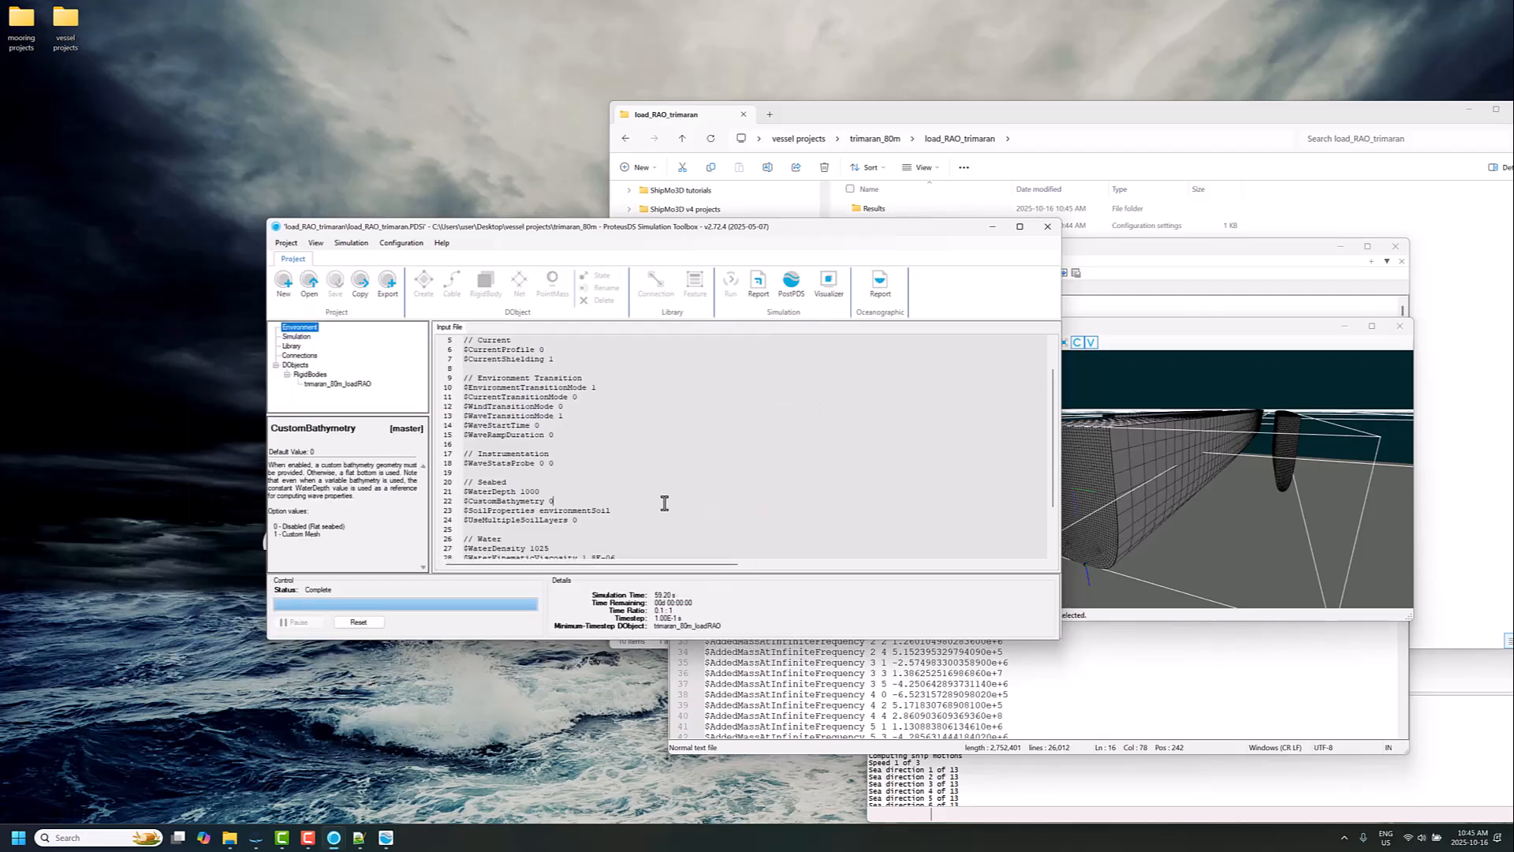
# Step: Inspect the trimaran hull mesh in the Visualizer and reset the completed simulation
pyautogui.moveTo(1151, 524); pyautogui.dragTo(1169, 493)
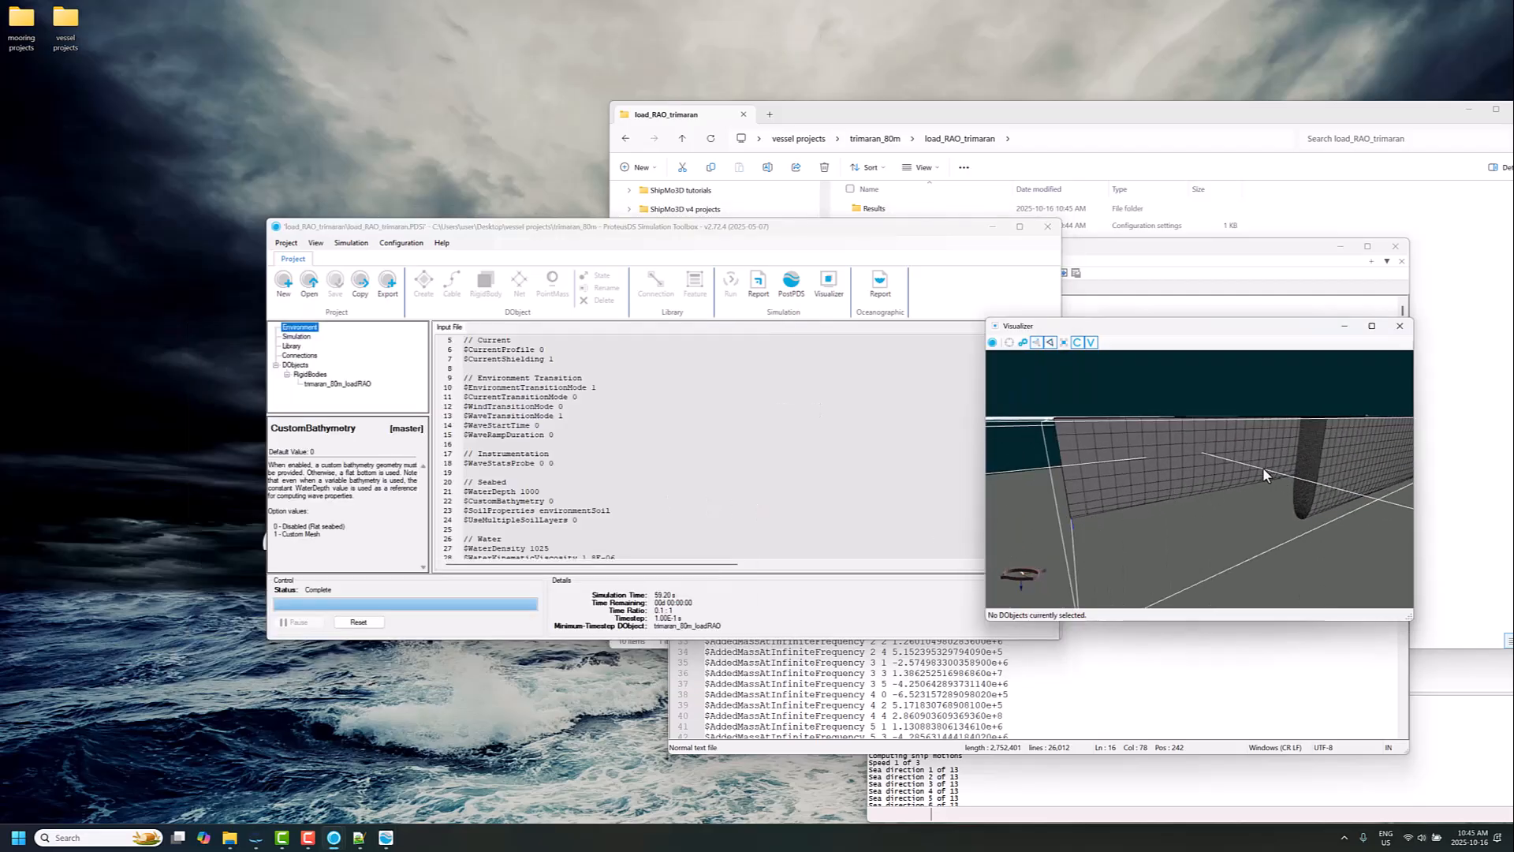
pyautogui.moveTo(1262, 469); pyautogui.dragTo(1193, 520)
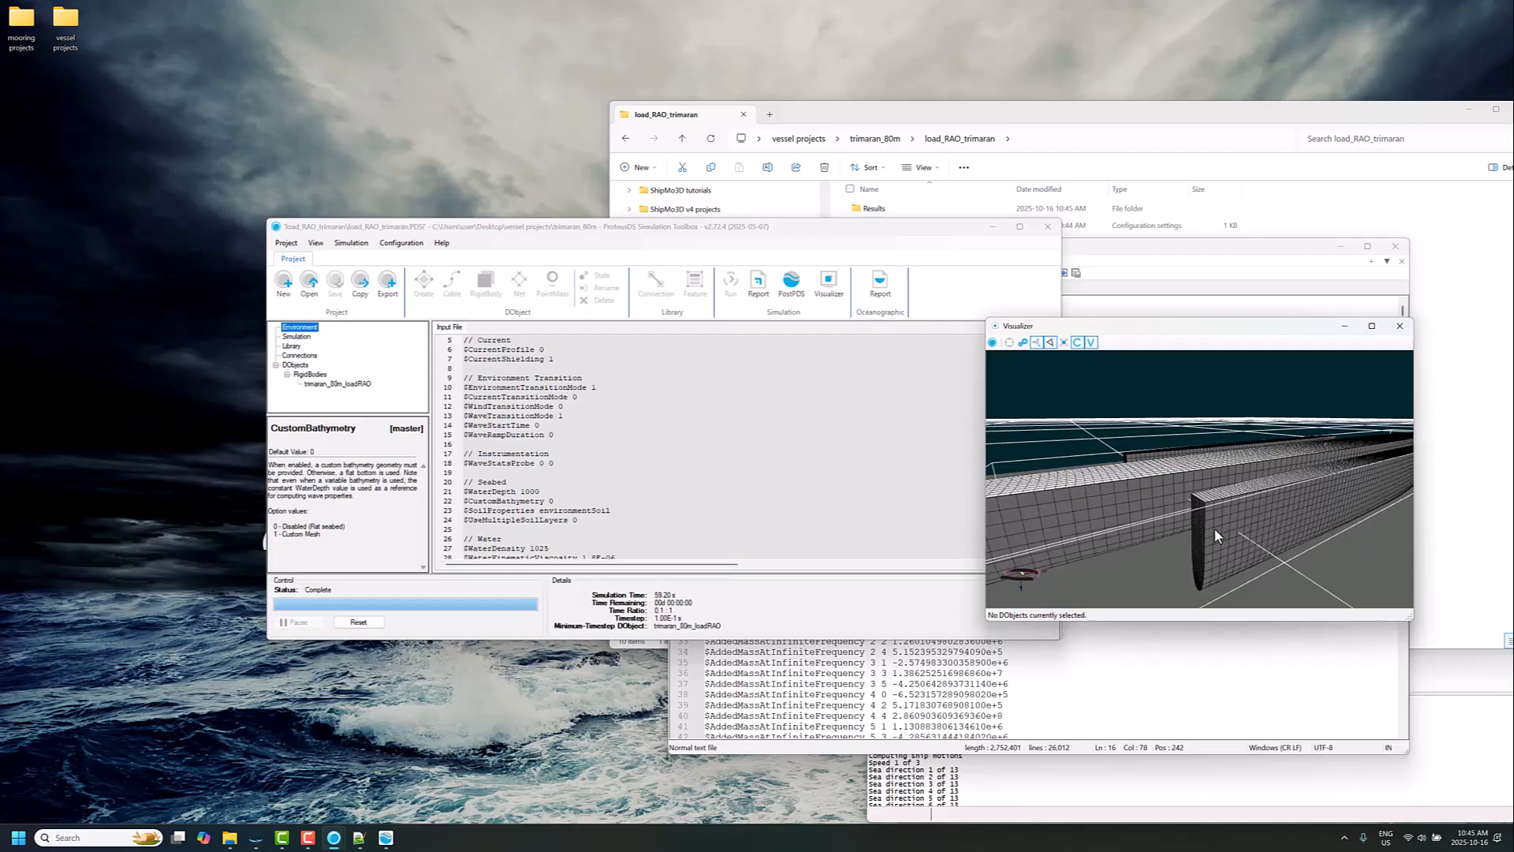
pyautogui.click(354, 624)
pyautogui.click(783, 457)
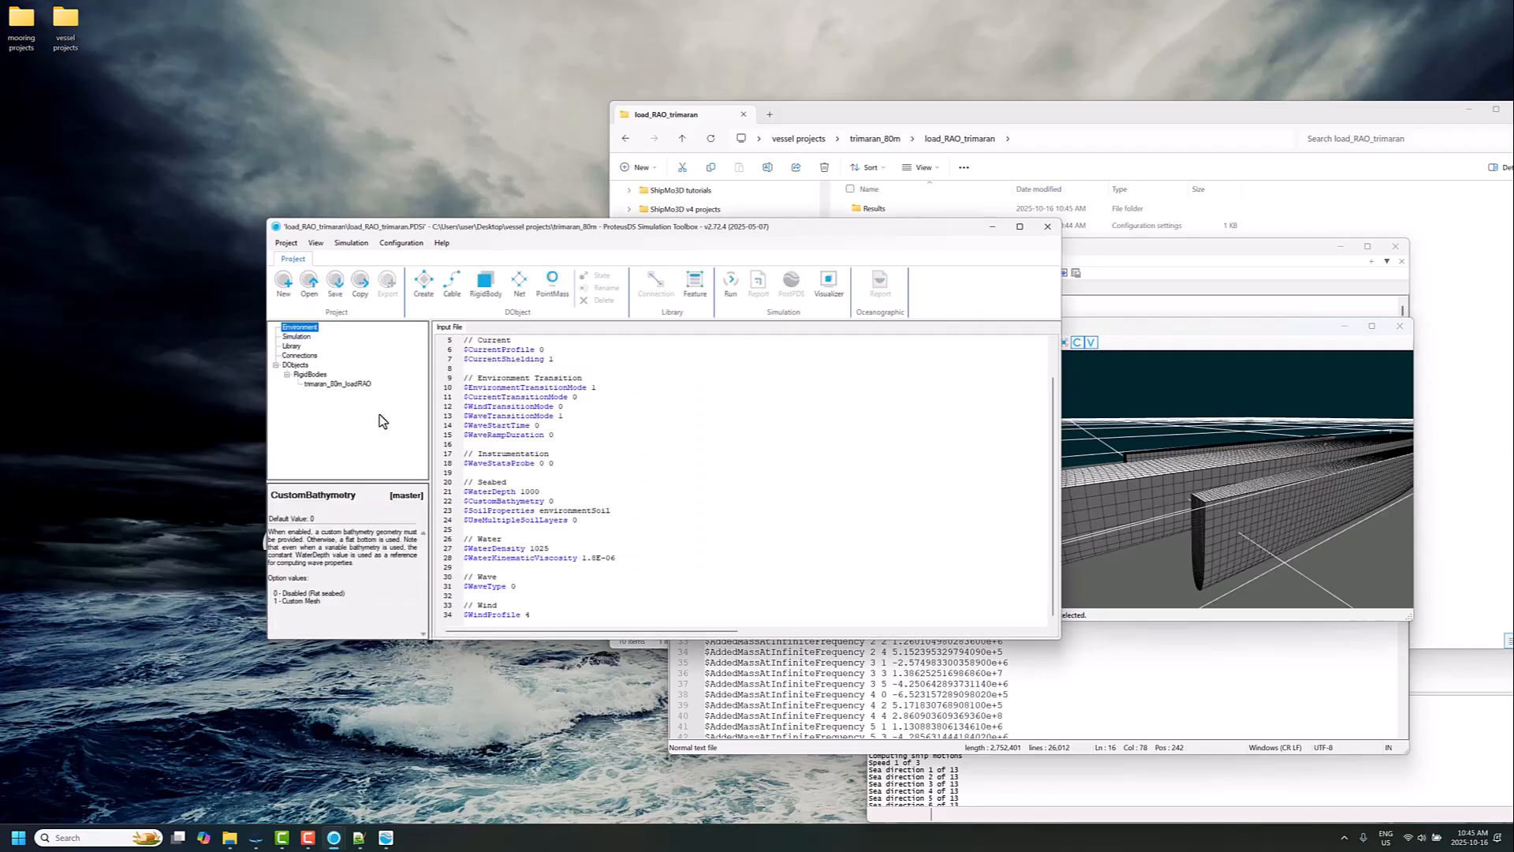
# Step: Set the initial Z position of trimaran_80m_loadRAO to 2 m, save the project and run the simulation
pyautogui.click(356, 385)
pyautogui.click(605, 278)
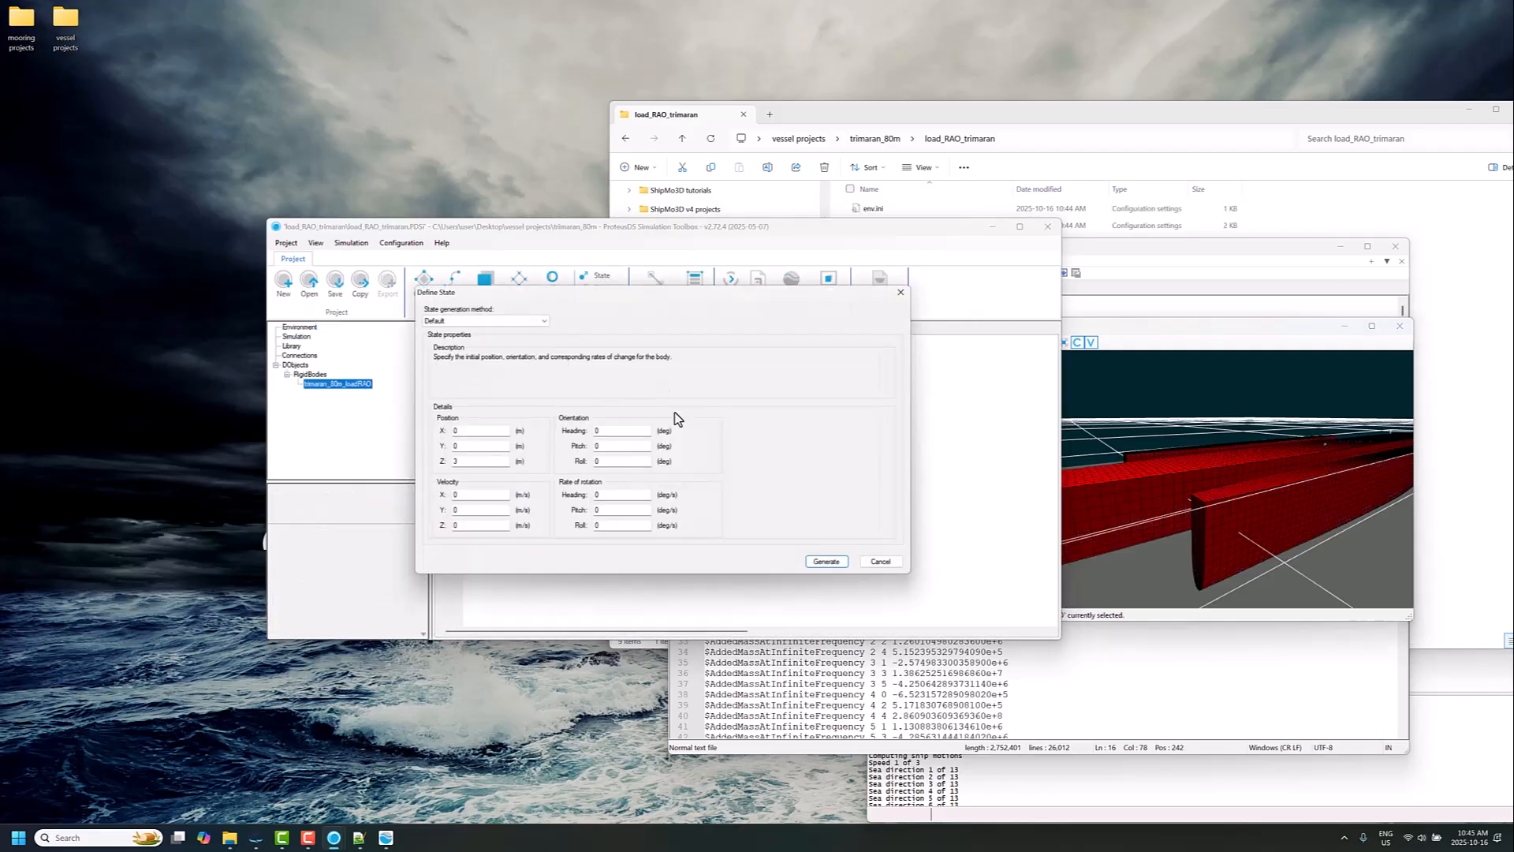
pyautogui.doubleClick(458, 462)
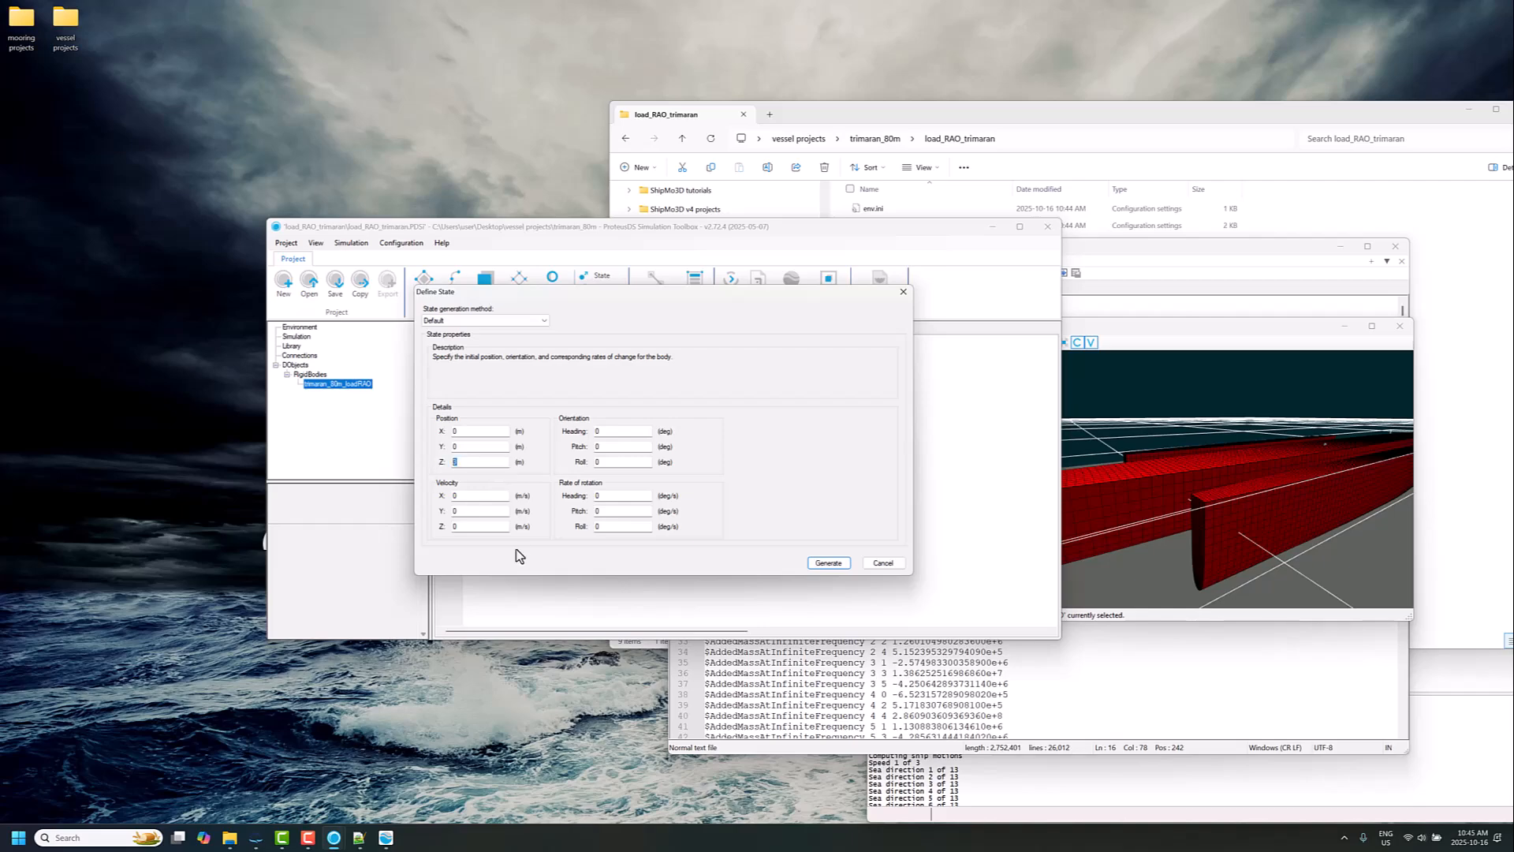
pyautogui.click(836, 564)
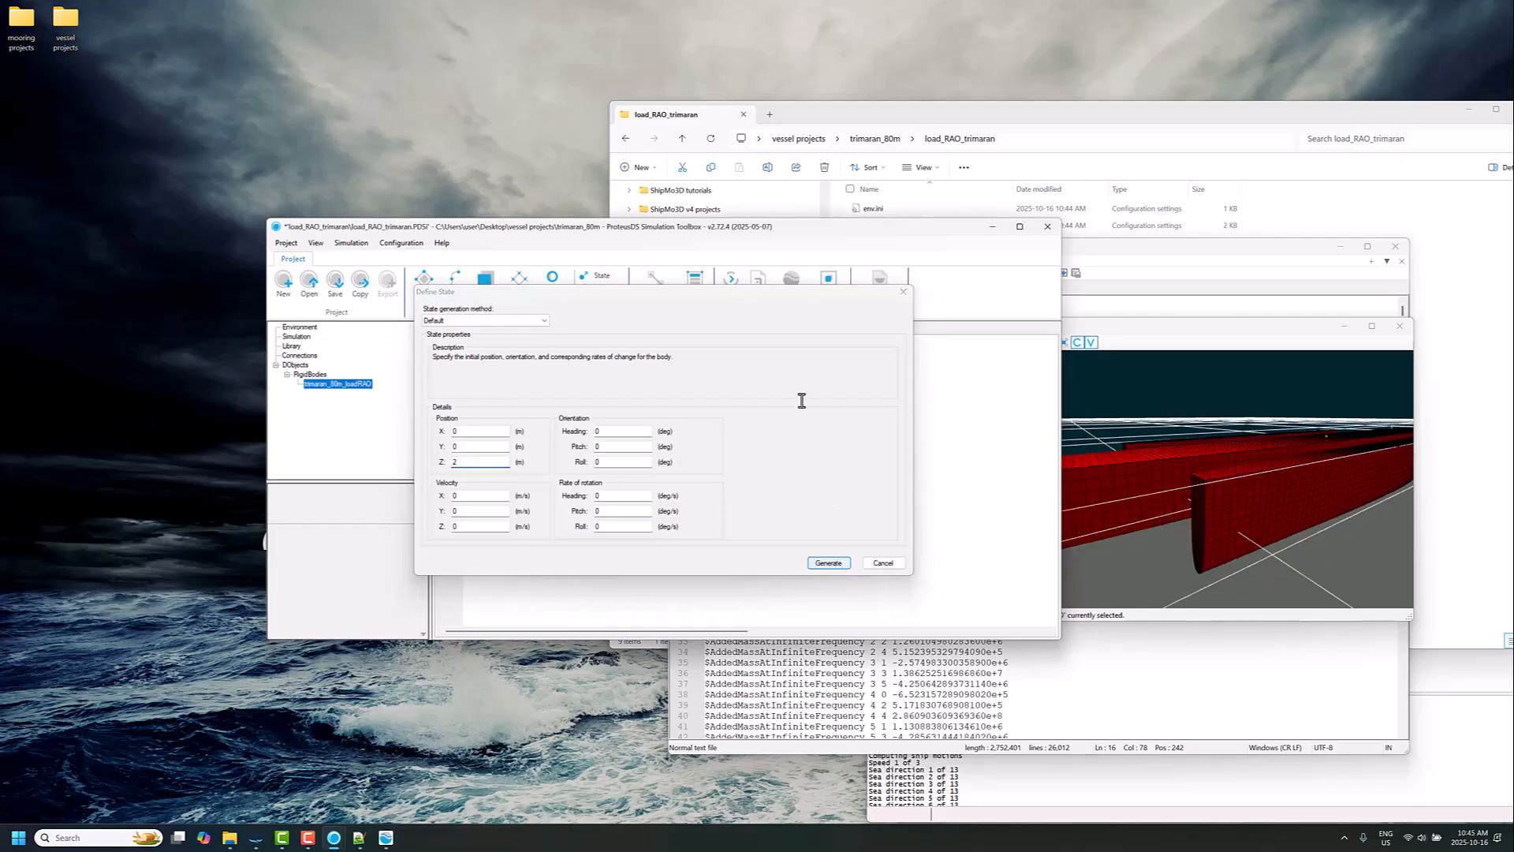
pyautogui.click(734, 289)
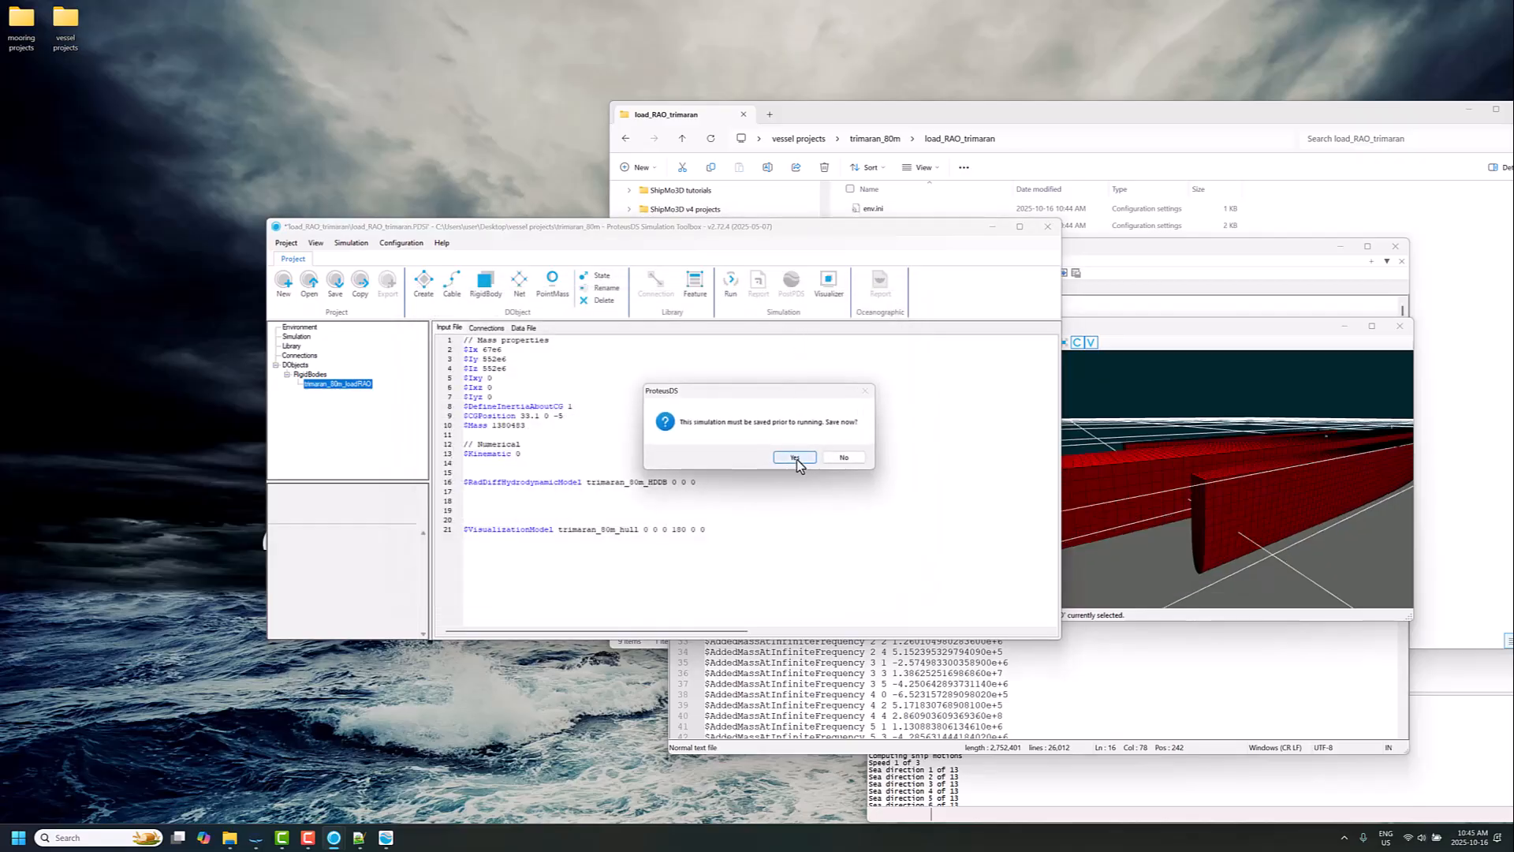
pyautogui.click(796, 459)
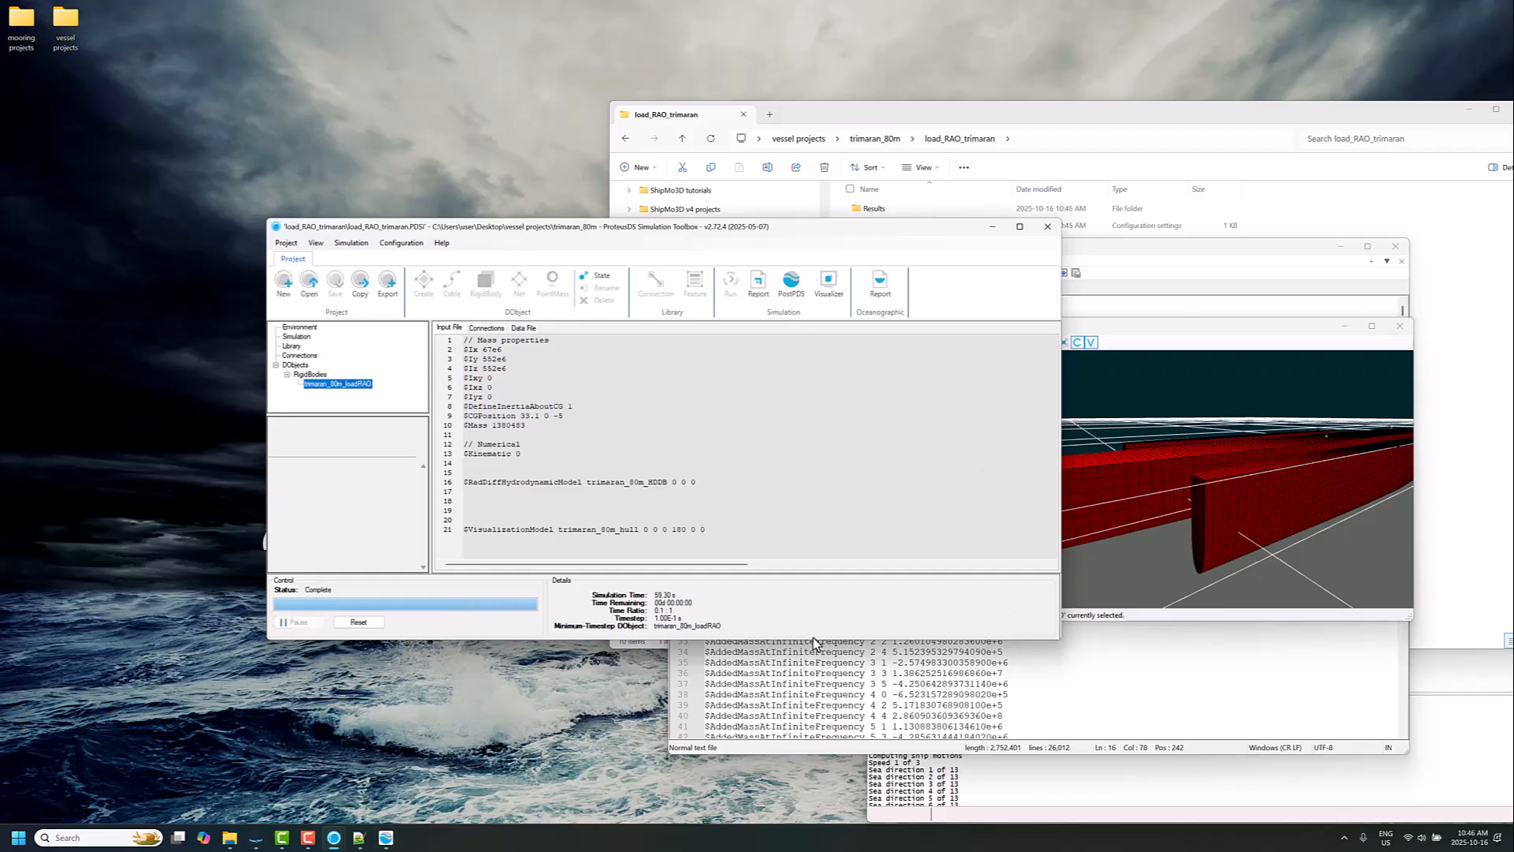
# Step: Reload the new simulation results in PostPDS and play back the trimaran's motion from a low stern-quarter view
pyautogui.click(386, 838)
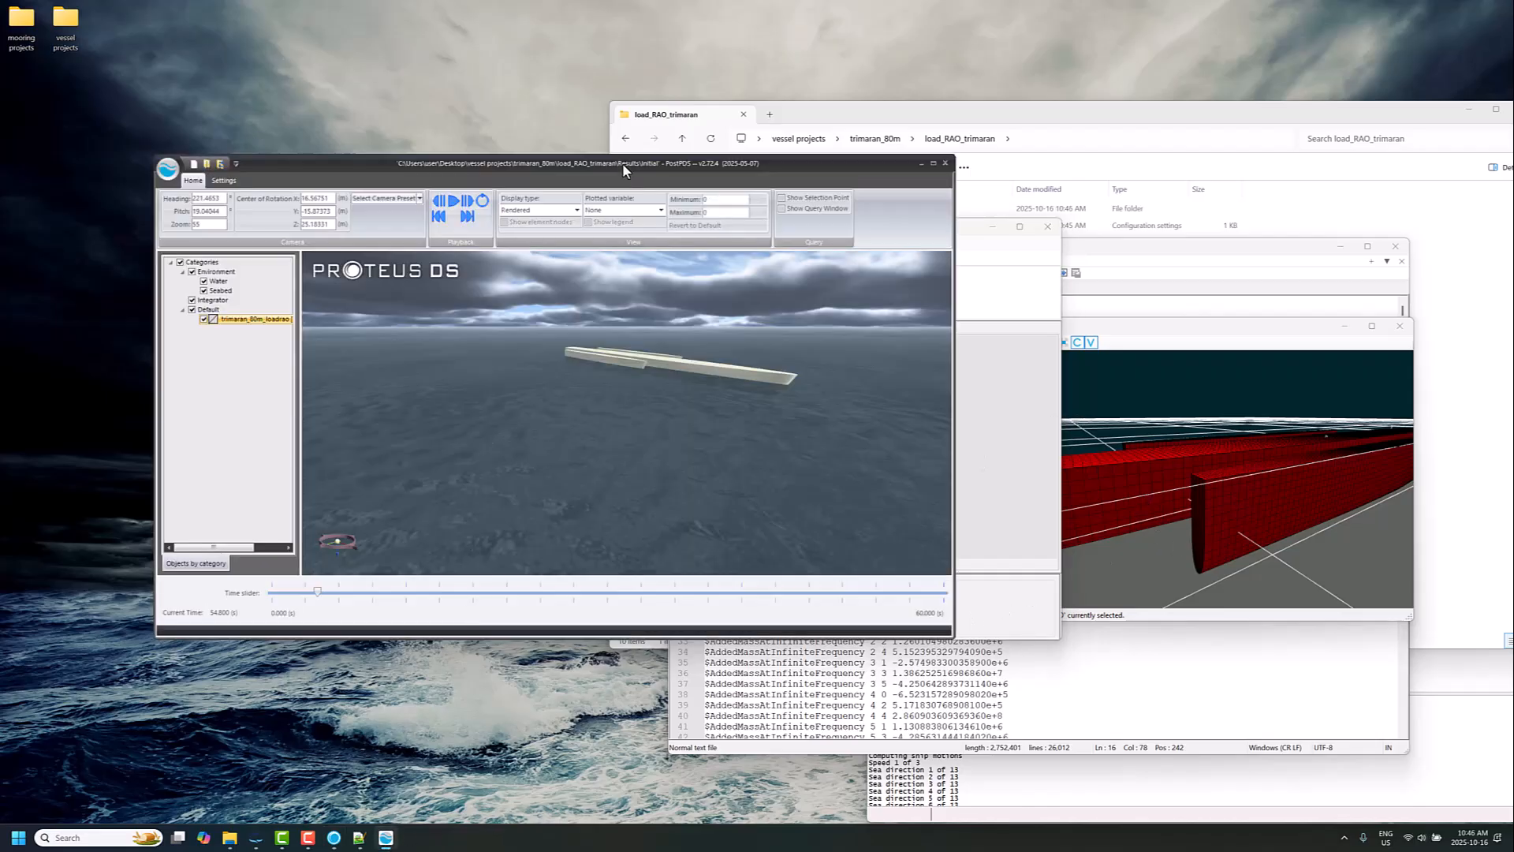
pyautogui.moveTo(662, 350); pyautogui.dragTo(707, 409)
pyautogui.scroll(3, 732, 409)
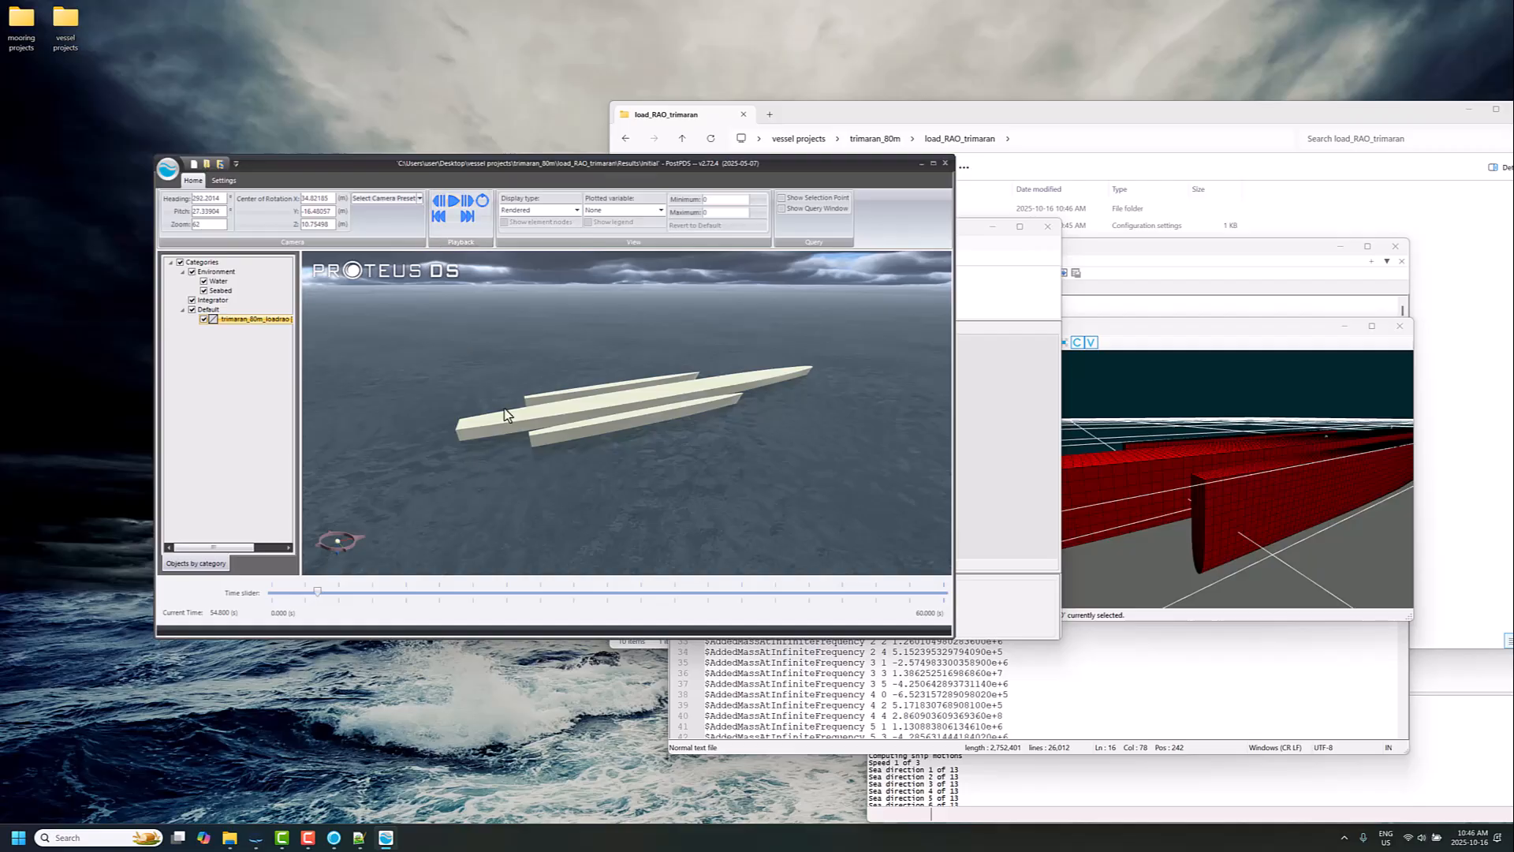
pyautogui.moveTo(509, 416); pyautogui.dragTo(524, 303)
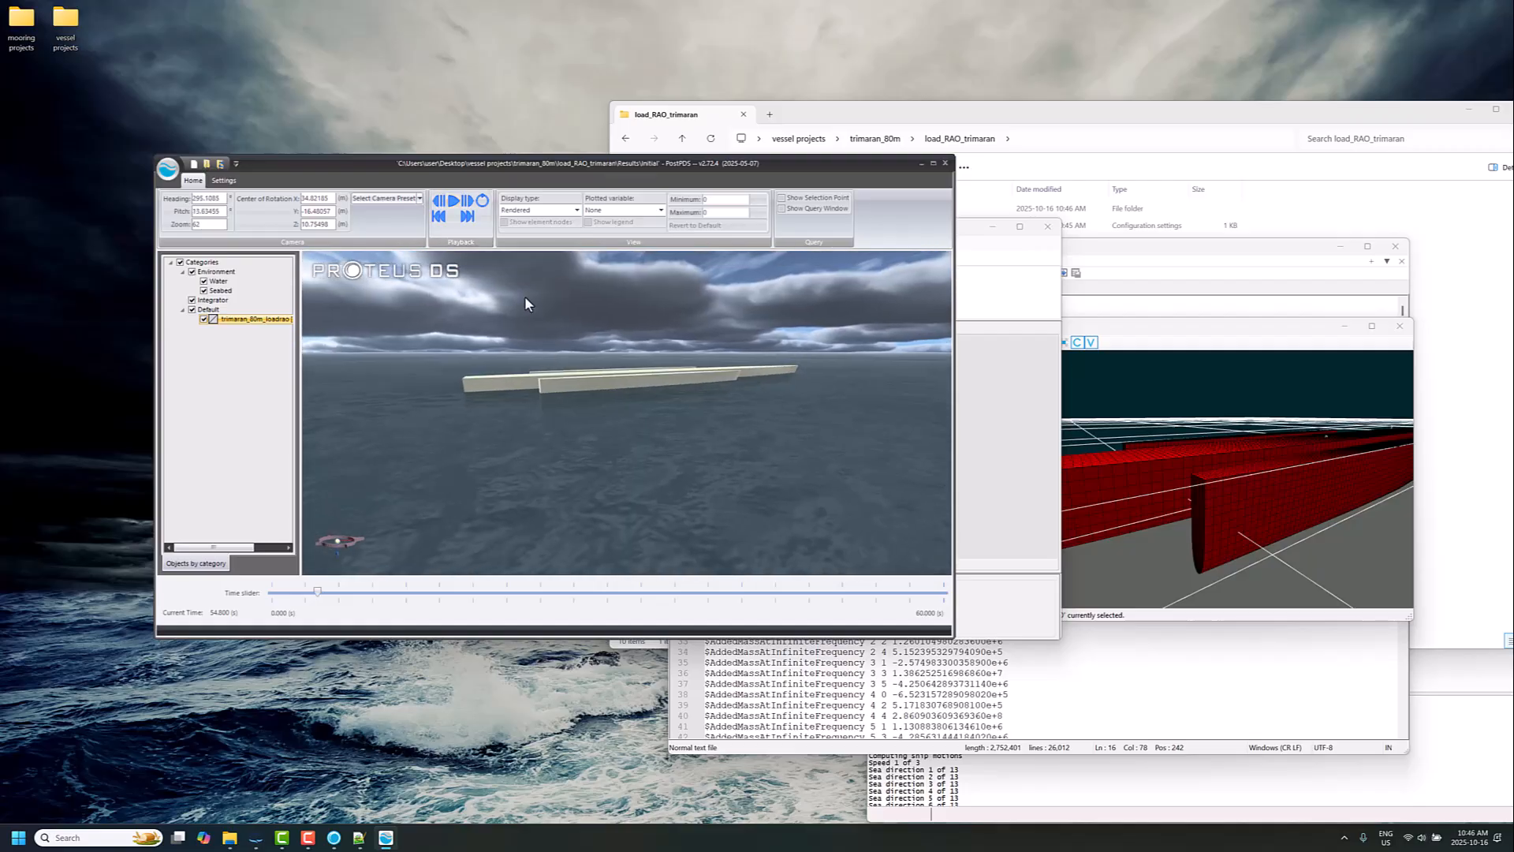
pyautogui.click(455, 205)
pyautogui.click(220, 166)
pyautogui.click(798, 458)
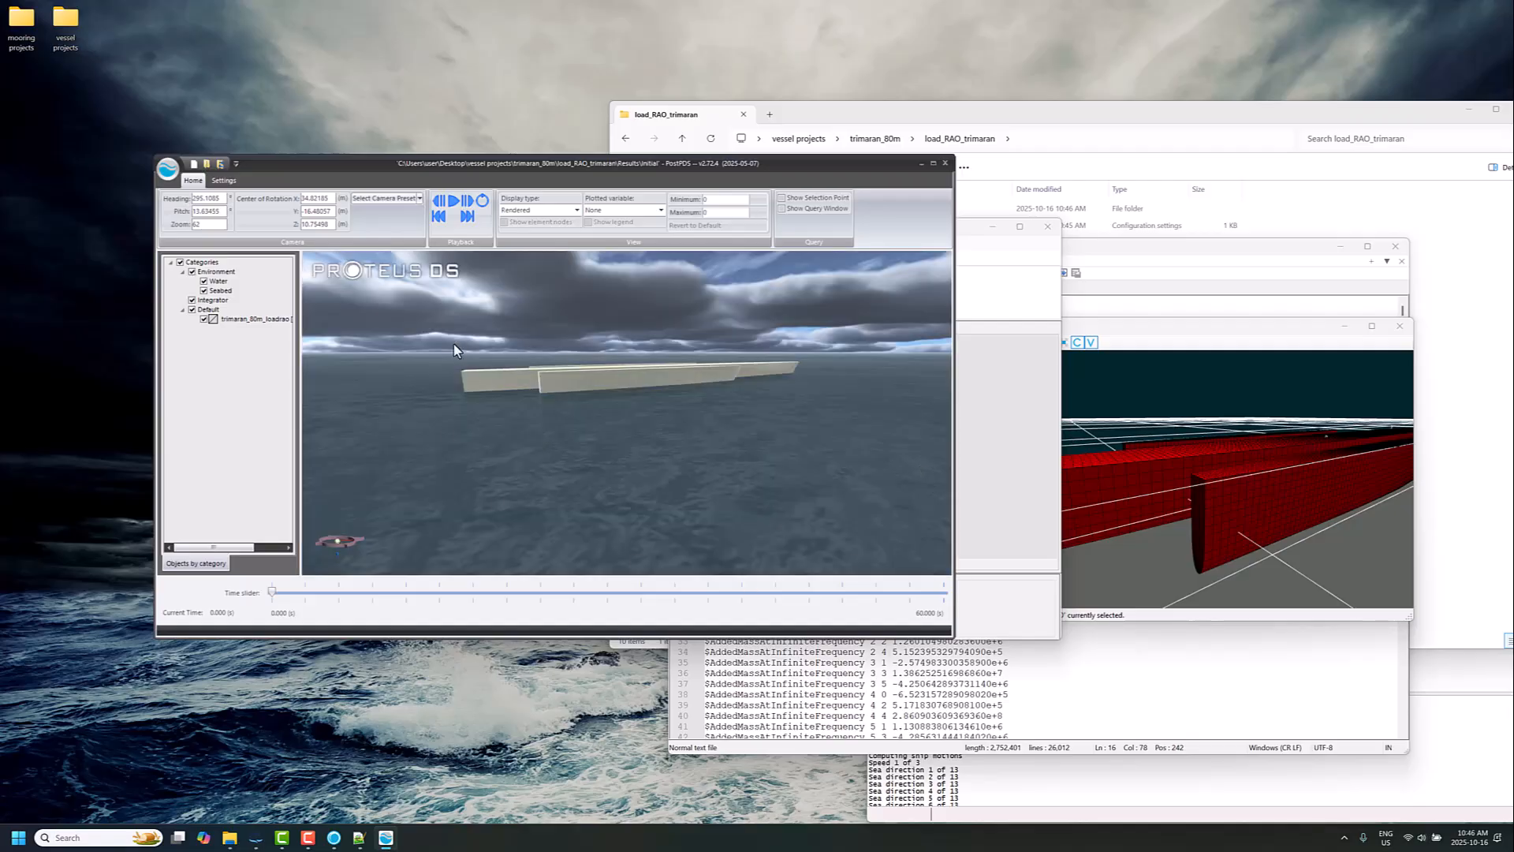
pyautogui.moveTo(564, 386)
pyautogui.mouseDown()
pyautogui.moveTo(593, 370)
pyautogui.moveTo(575, 382)
pyautogui.mouseUp()
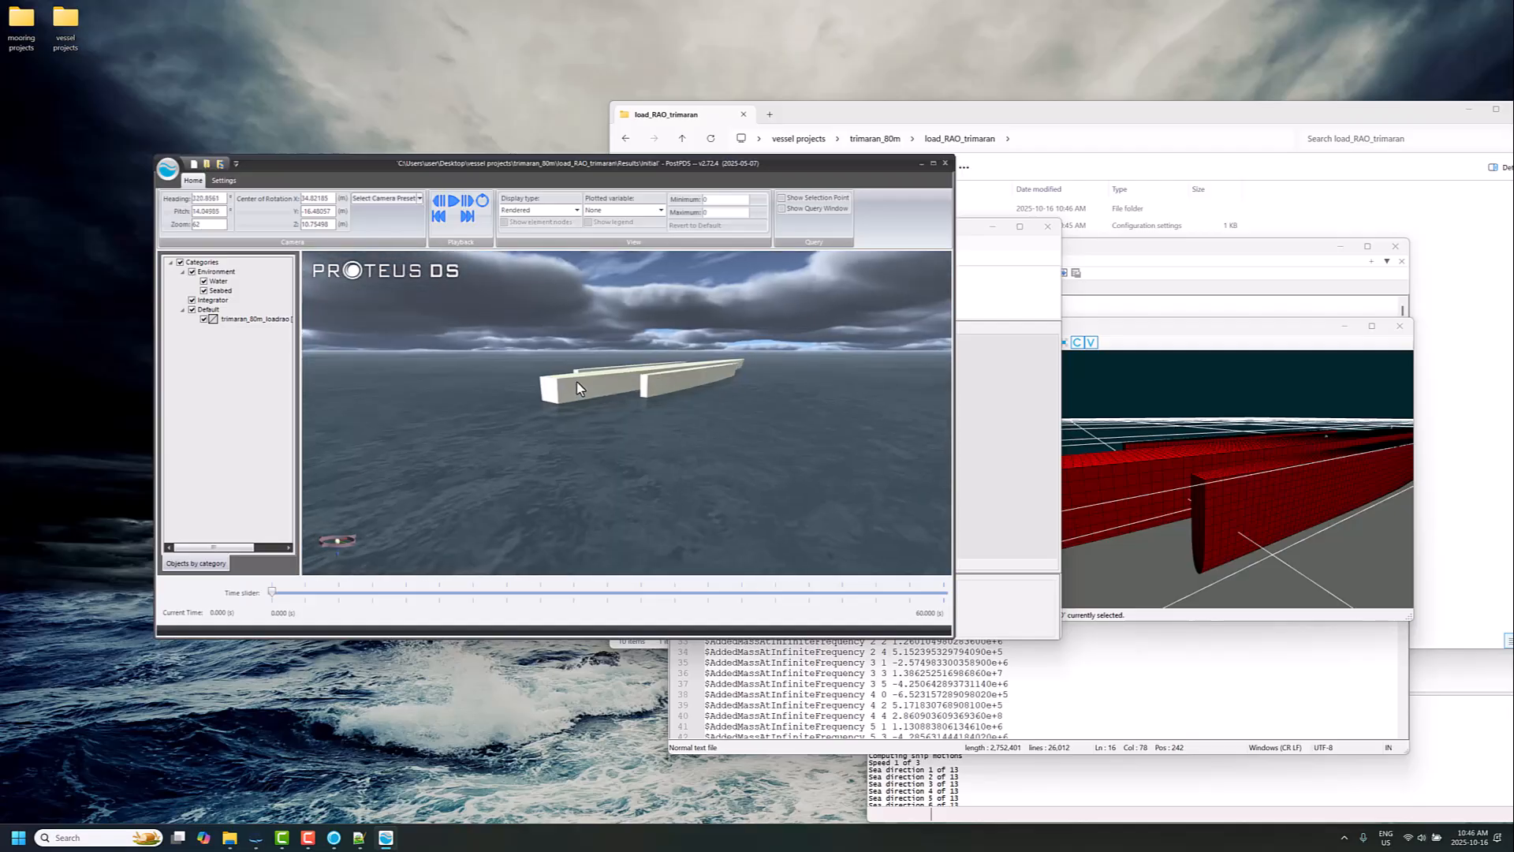
pyautogui.click(453, 200)
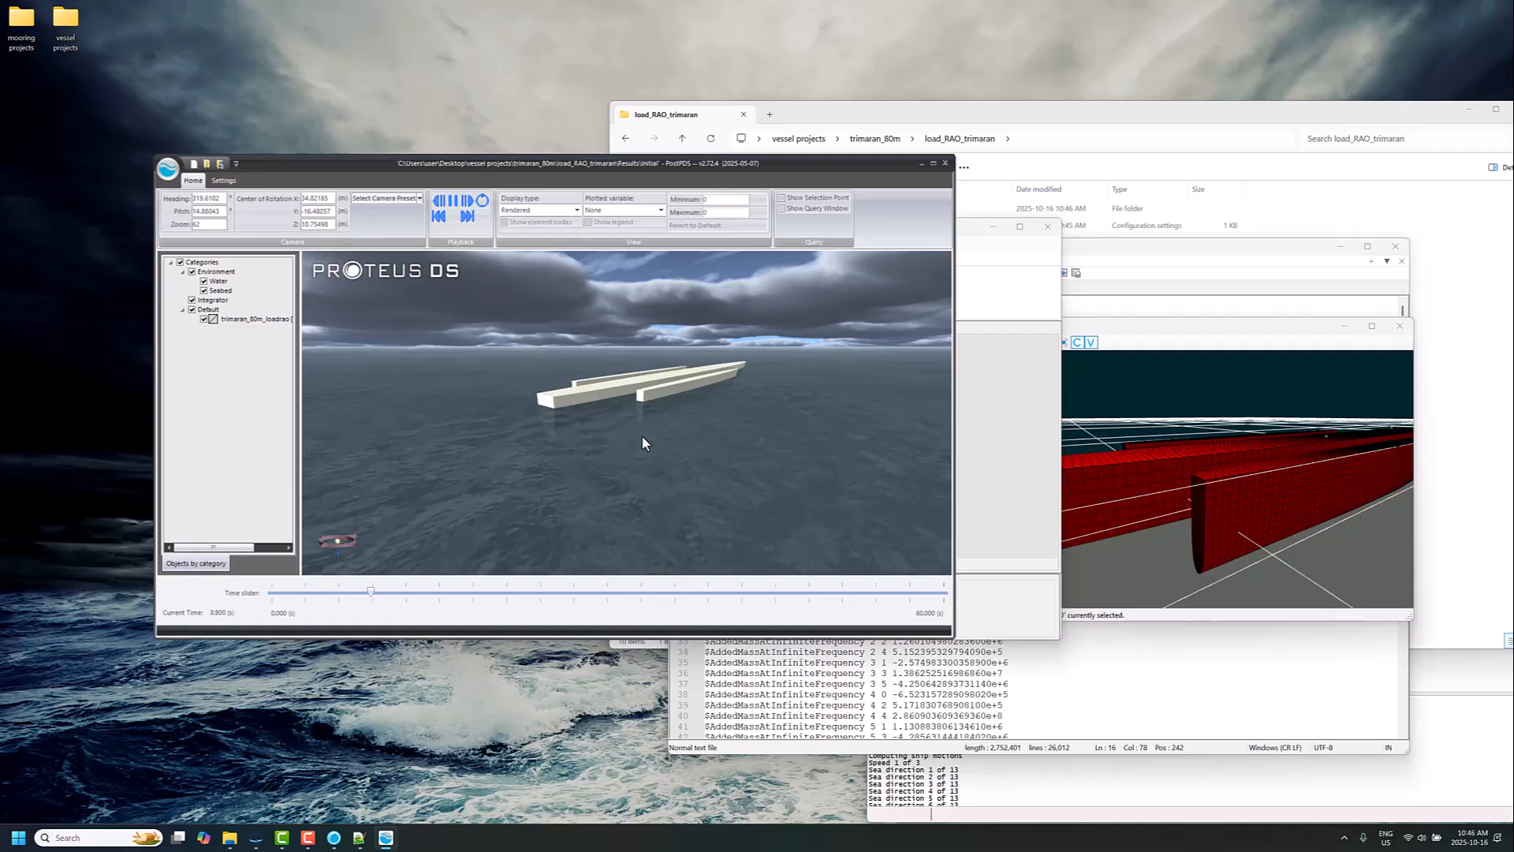
# Step: Plot the trimaran's Z (Depth) position against time, review its heave oscillation and close the plot
pyautogui.rightClick(238, 320)
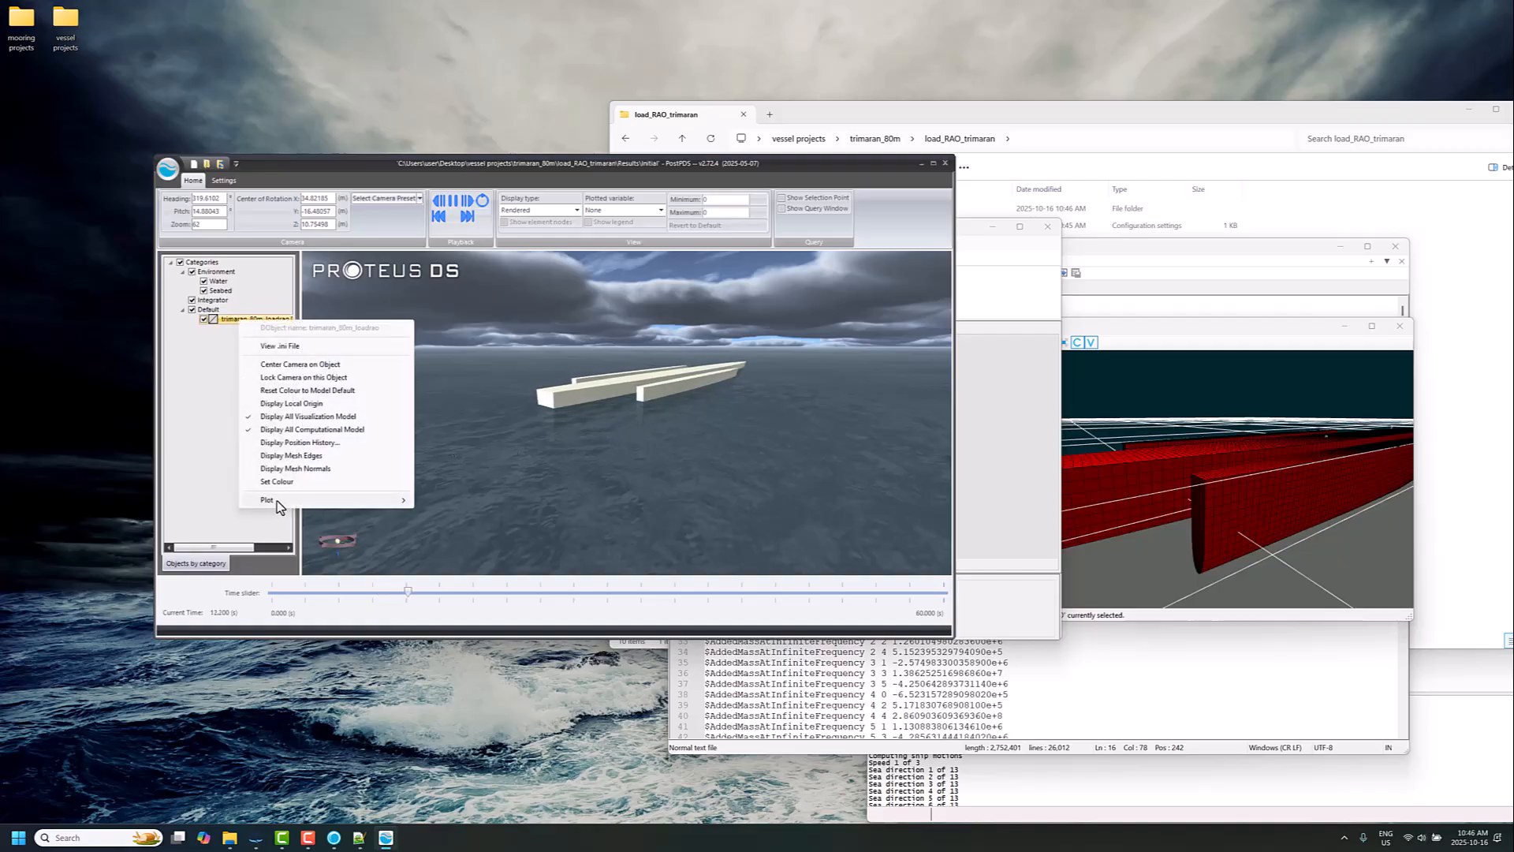
pyautogui.moveTo(394, 500)
pyautogui.moveTo(442, 500)
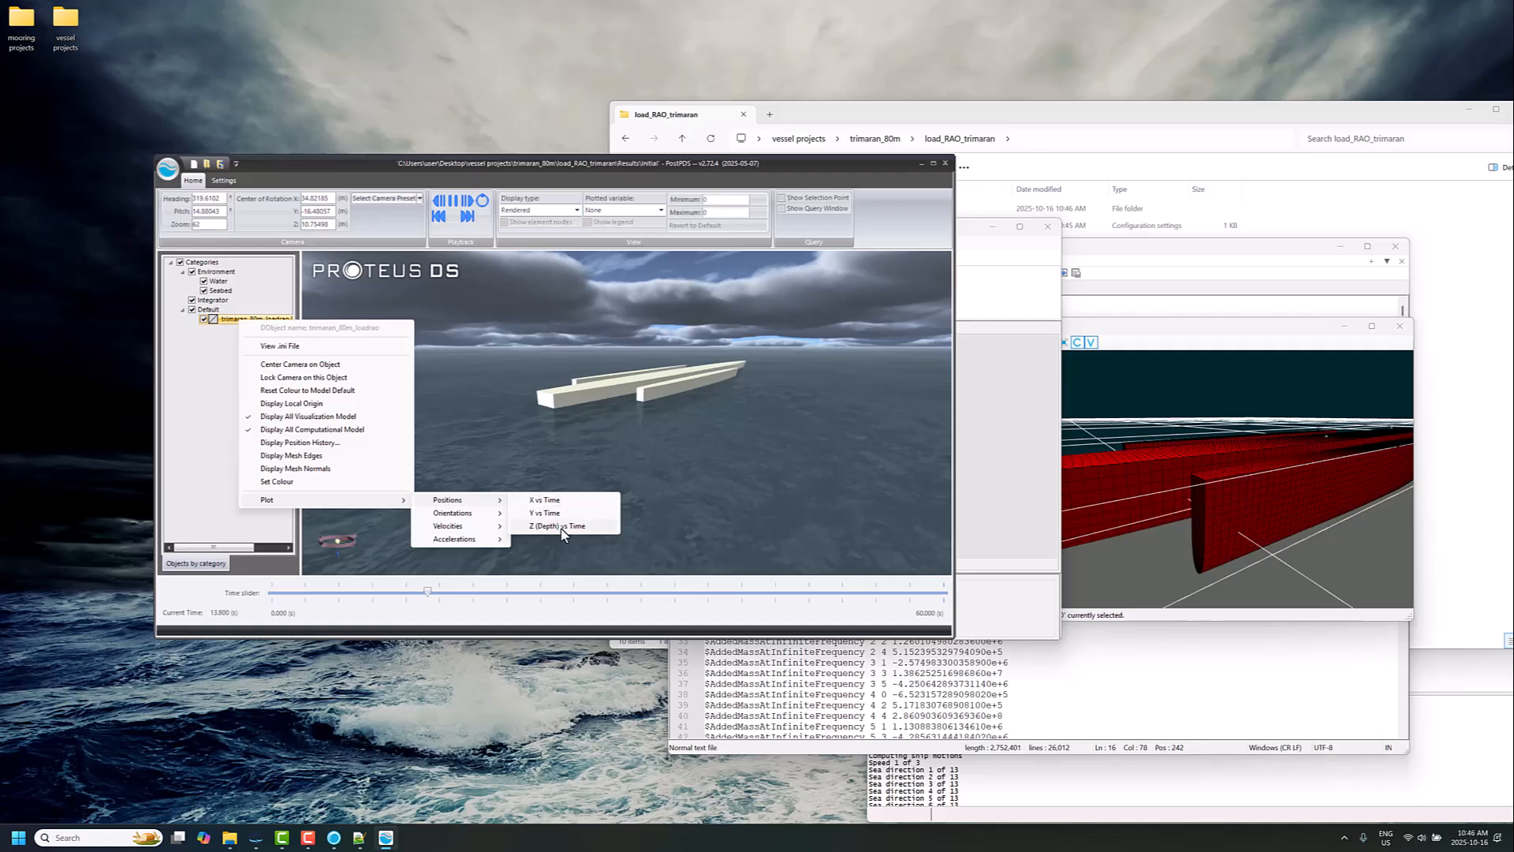
pyautogui.click(561, 526)
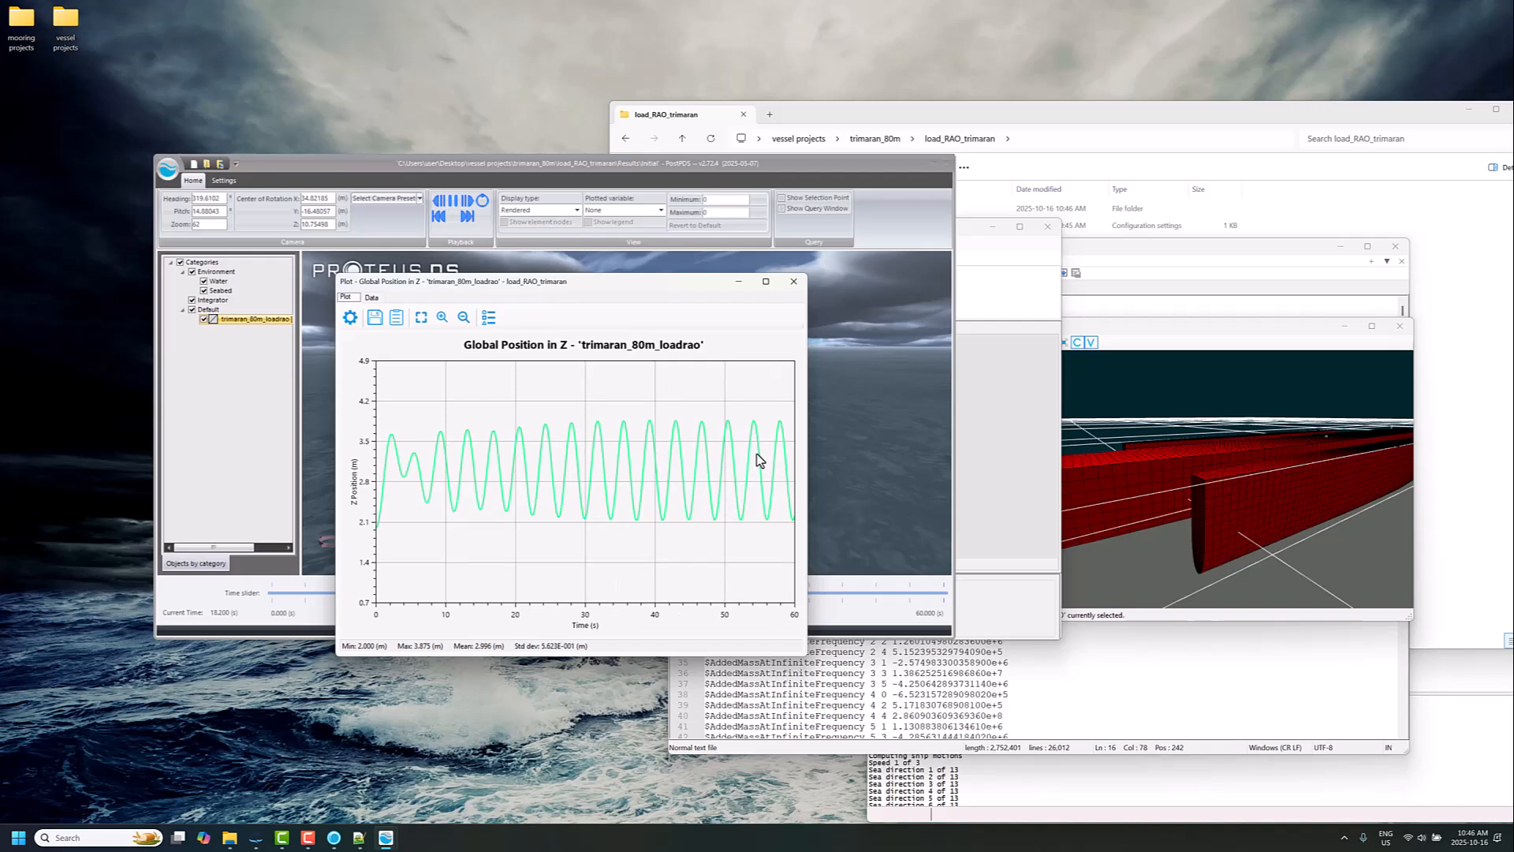
pyautogui.click(793, 281)
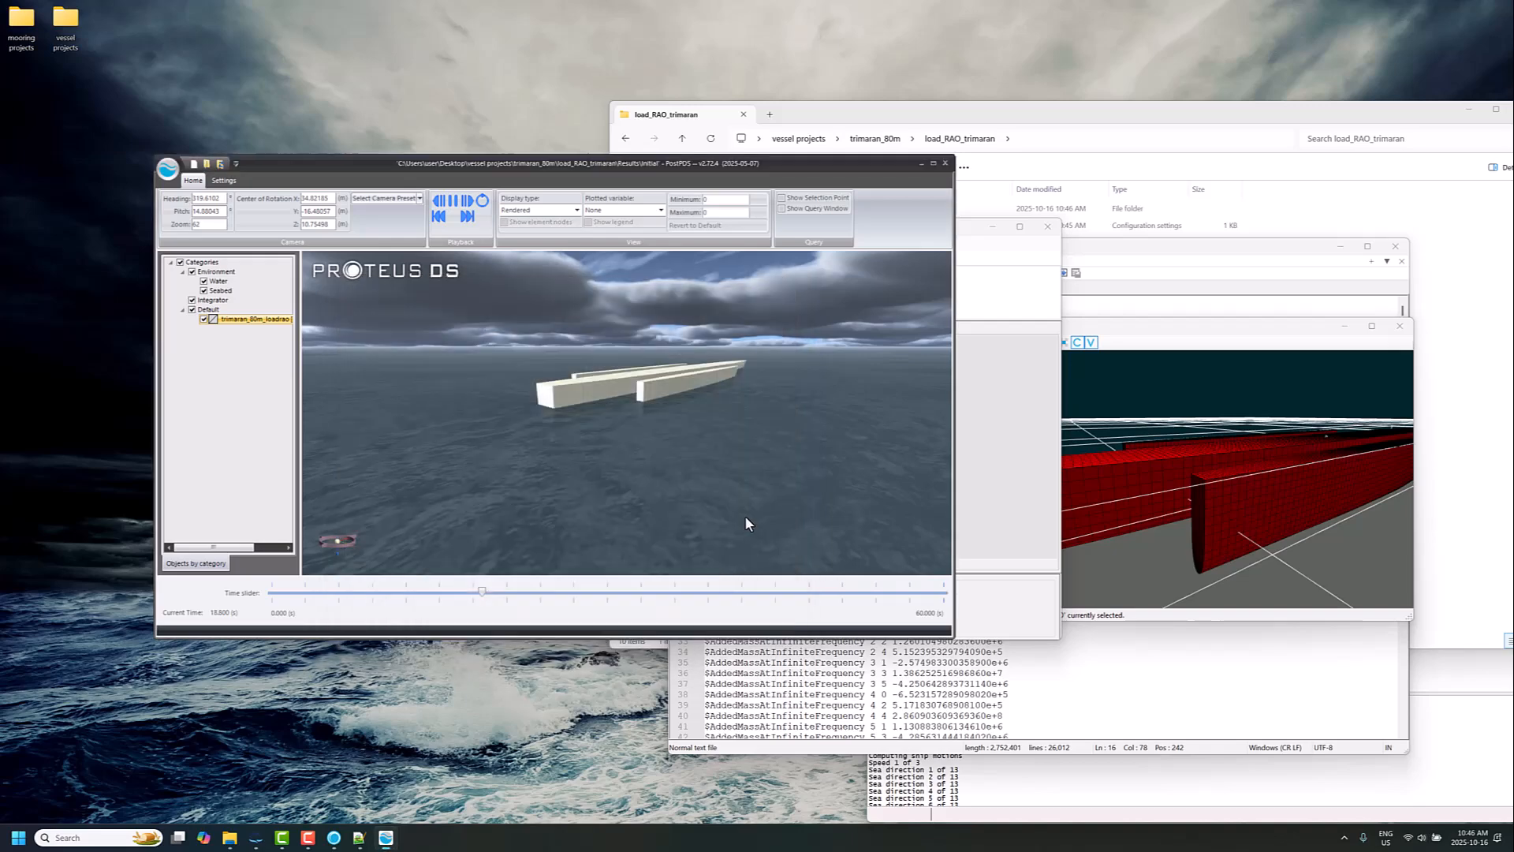
# Step: Pause the playback, scrub the results to about 36.8 s and minimize PostPDS
pyautogui.click(452, 202)
pyautogui.moveTo(495, 593); pyautogui.dragTo(684, 595)
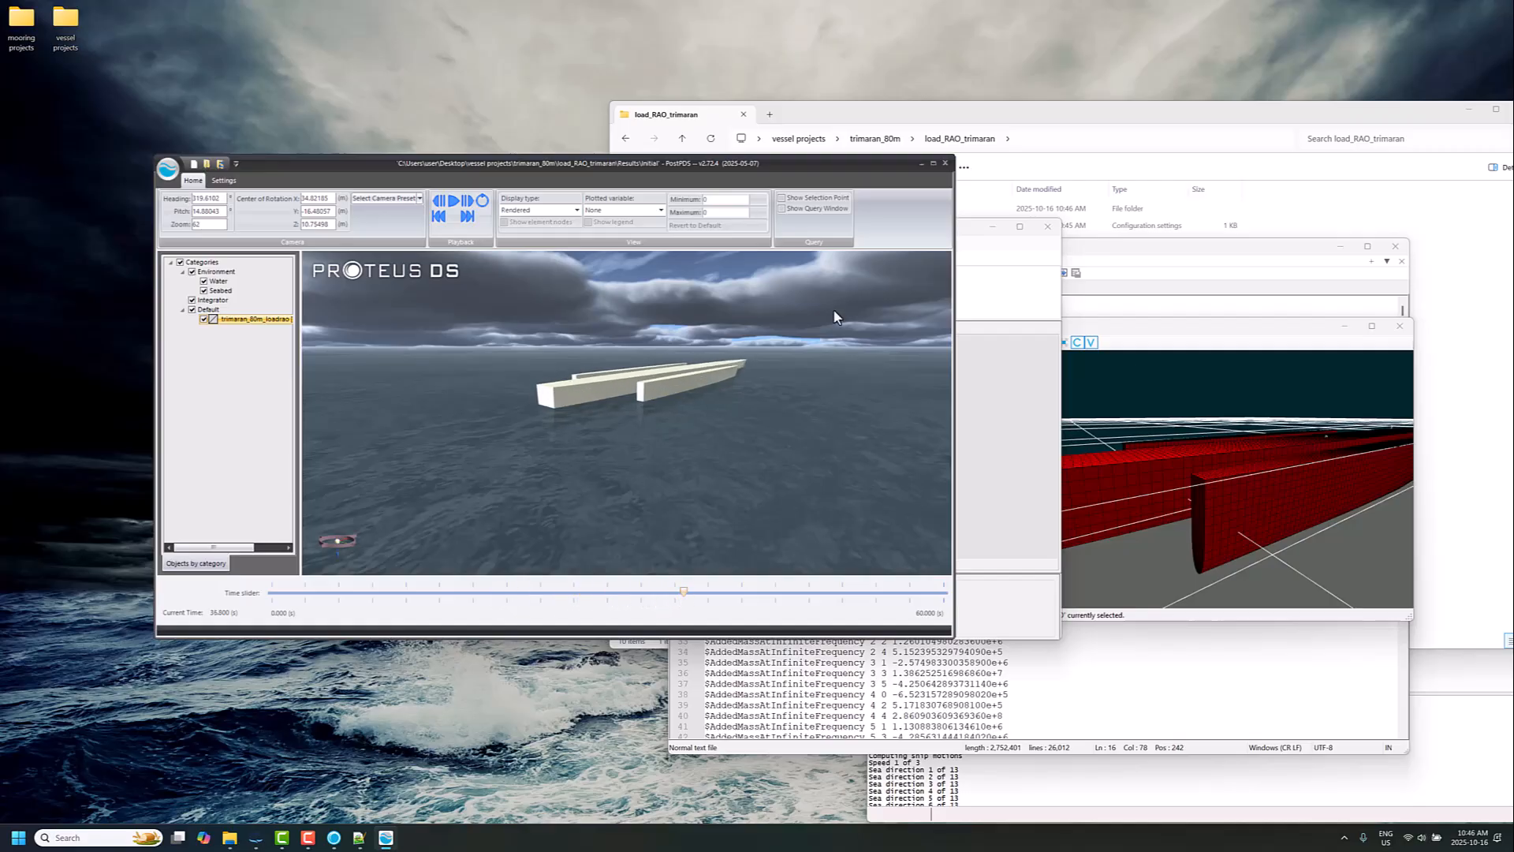
pyautogui.moveTo(900, 168); pyautogui.dragTo(940, 154)
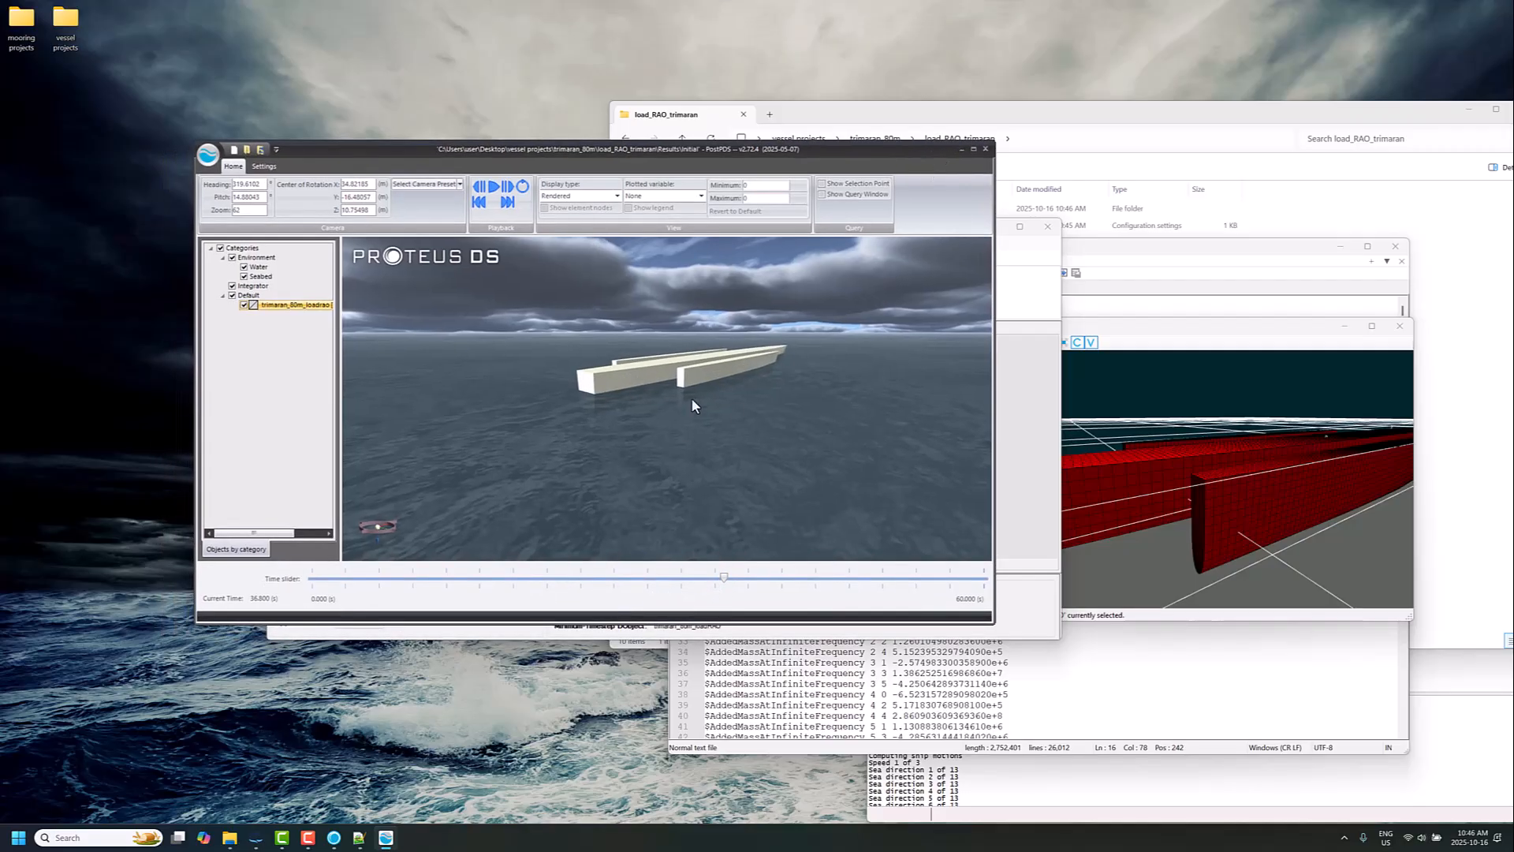
pyautogui.click(962, 148)
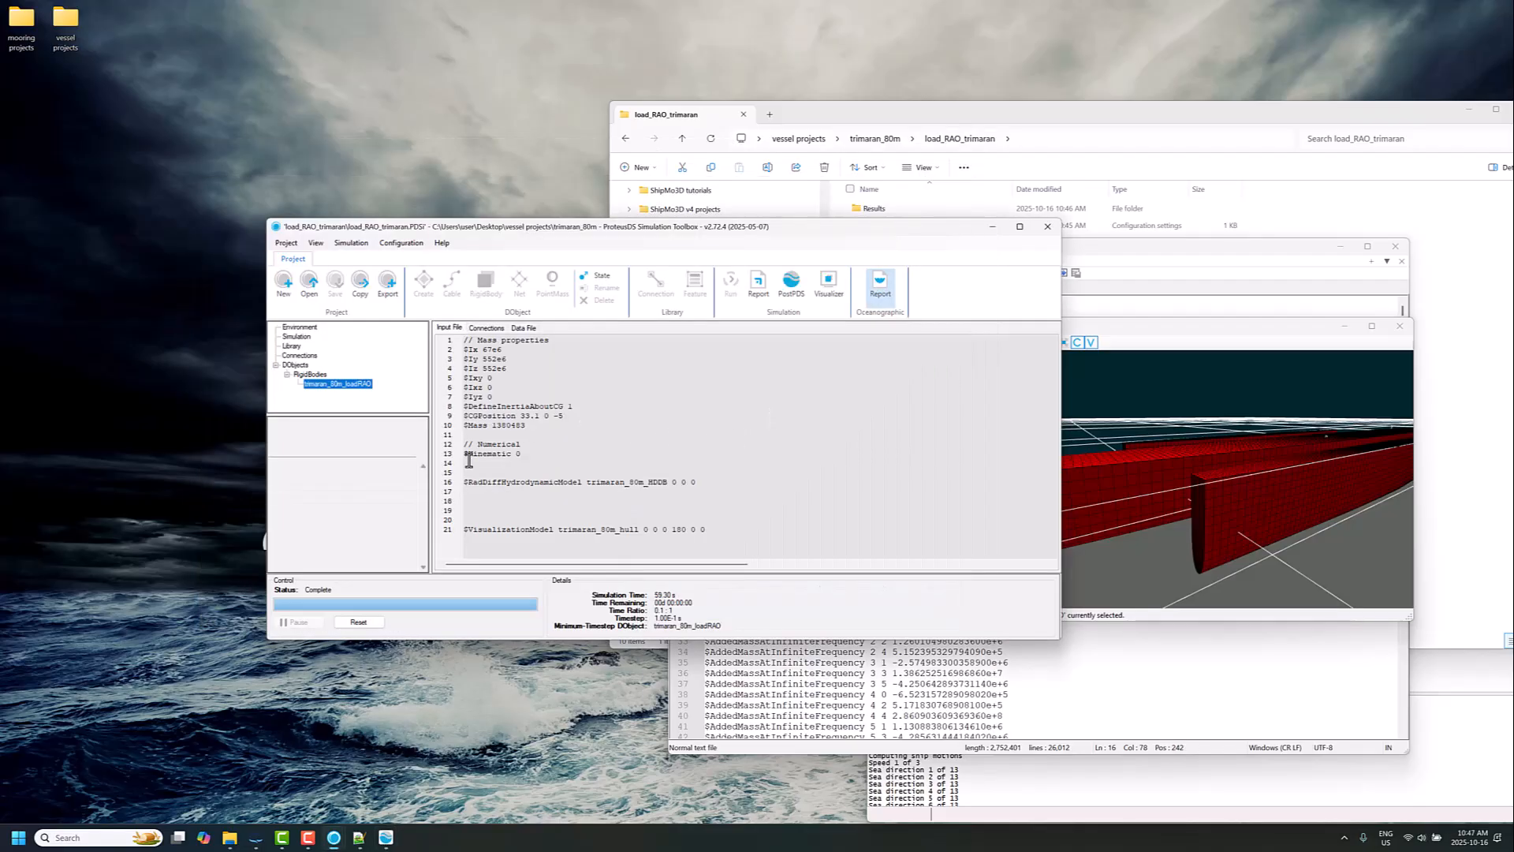
# Step: Reset the completed simulation and redefine the trimaran's initial state with a Z position of 3 m and a trial pitch angle
pyautogui.click(359, 622)
pyautogui.click(782, 457)
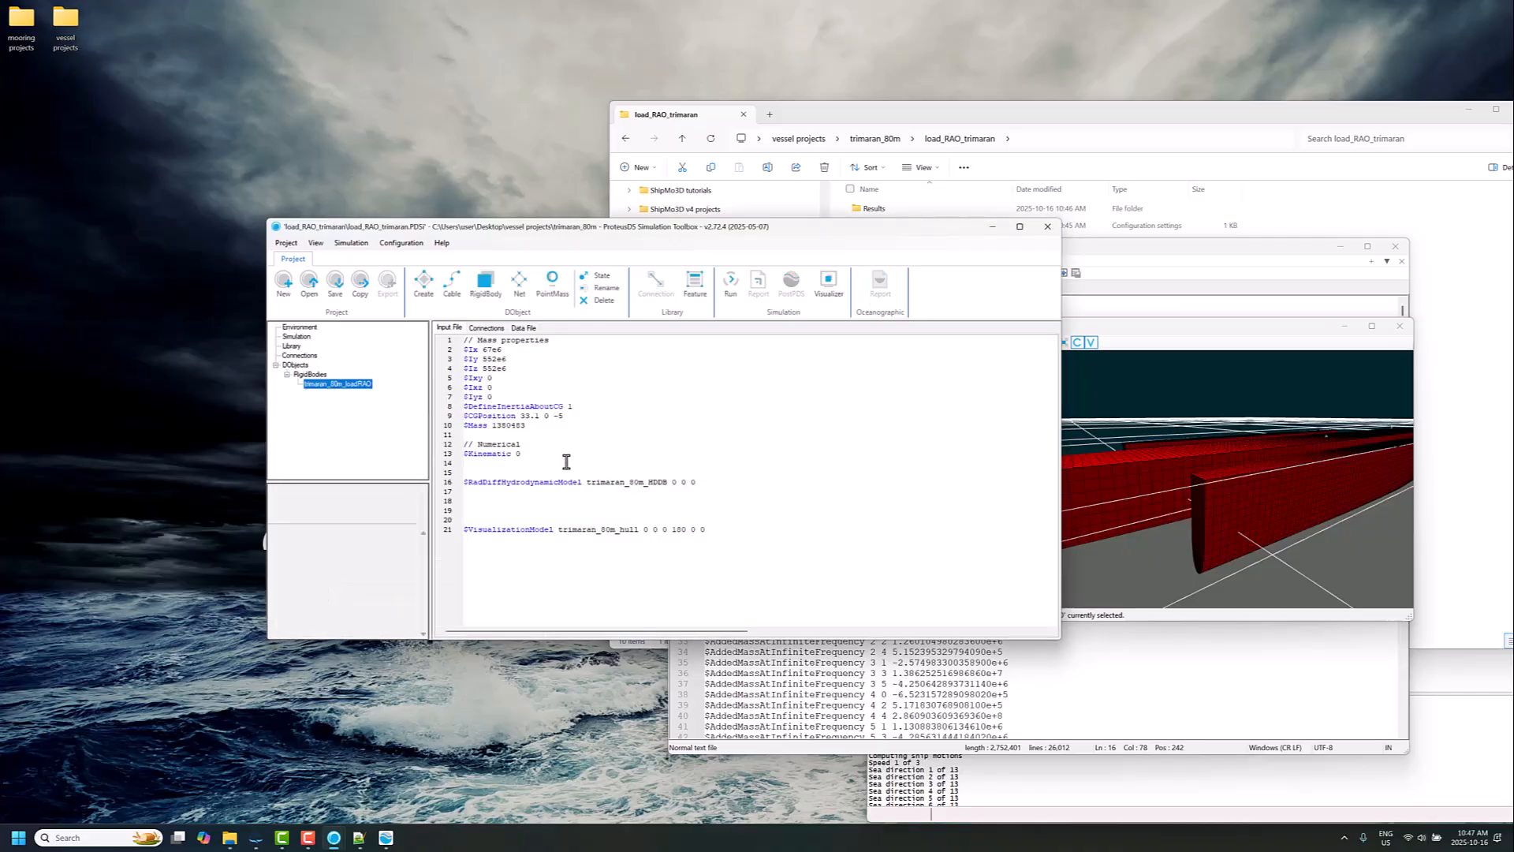
pyautogui.click(600, 276)
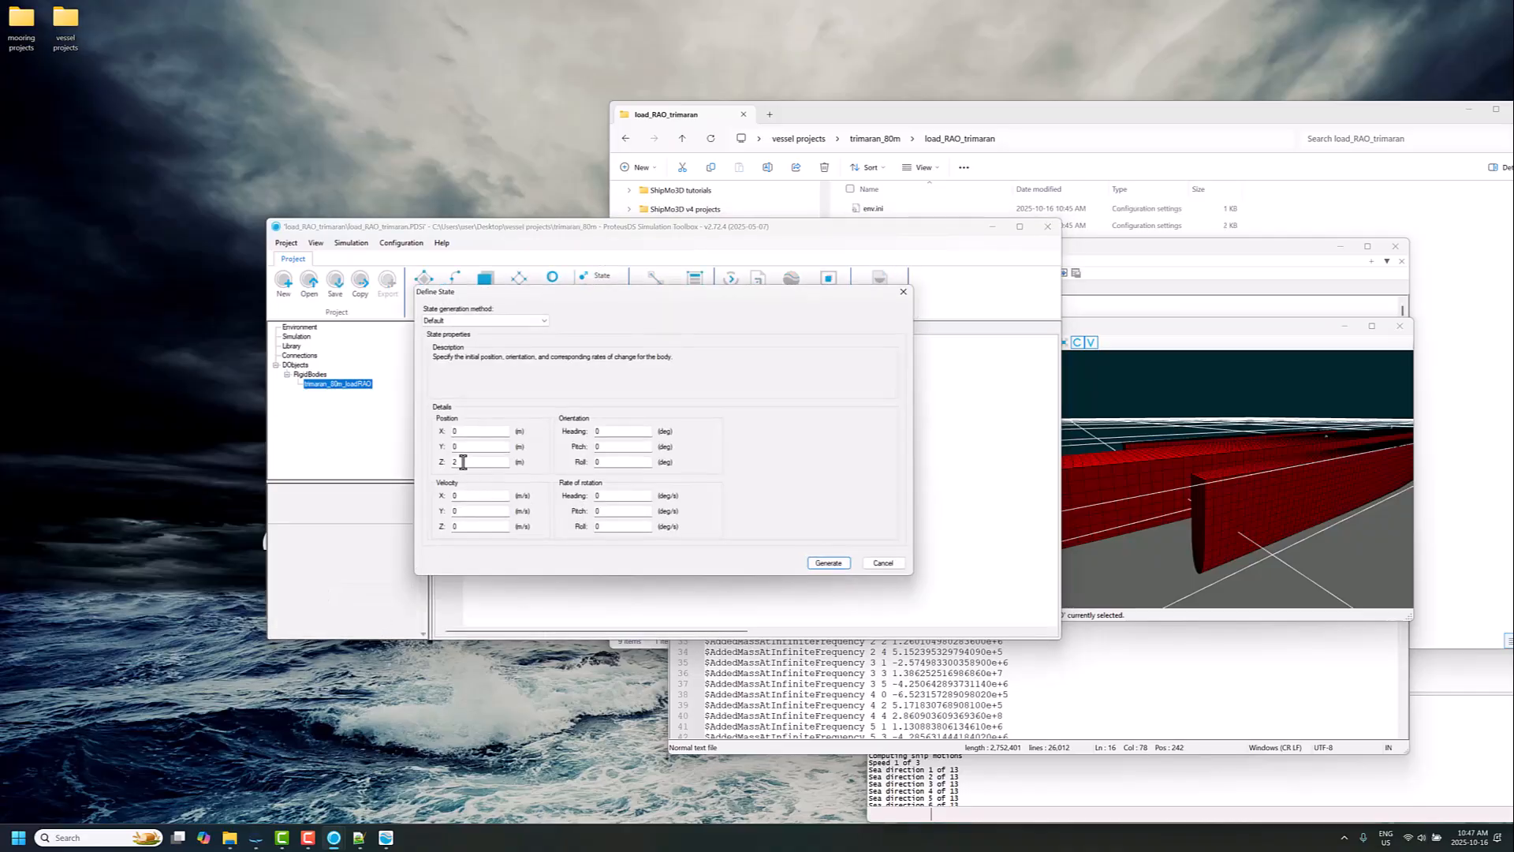
pyautogui.write('3')
pyautogui.doubleClick(601, 446)
pyautogui.click(828, 563)
# Step: Inspect the pitched trimaran hull from a low side view in the Visualizer
pyautogui.click(1352, 510)
pyautogui.moveTo(1352, 510); pyautogui.dragTo(1139, 532)
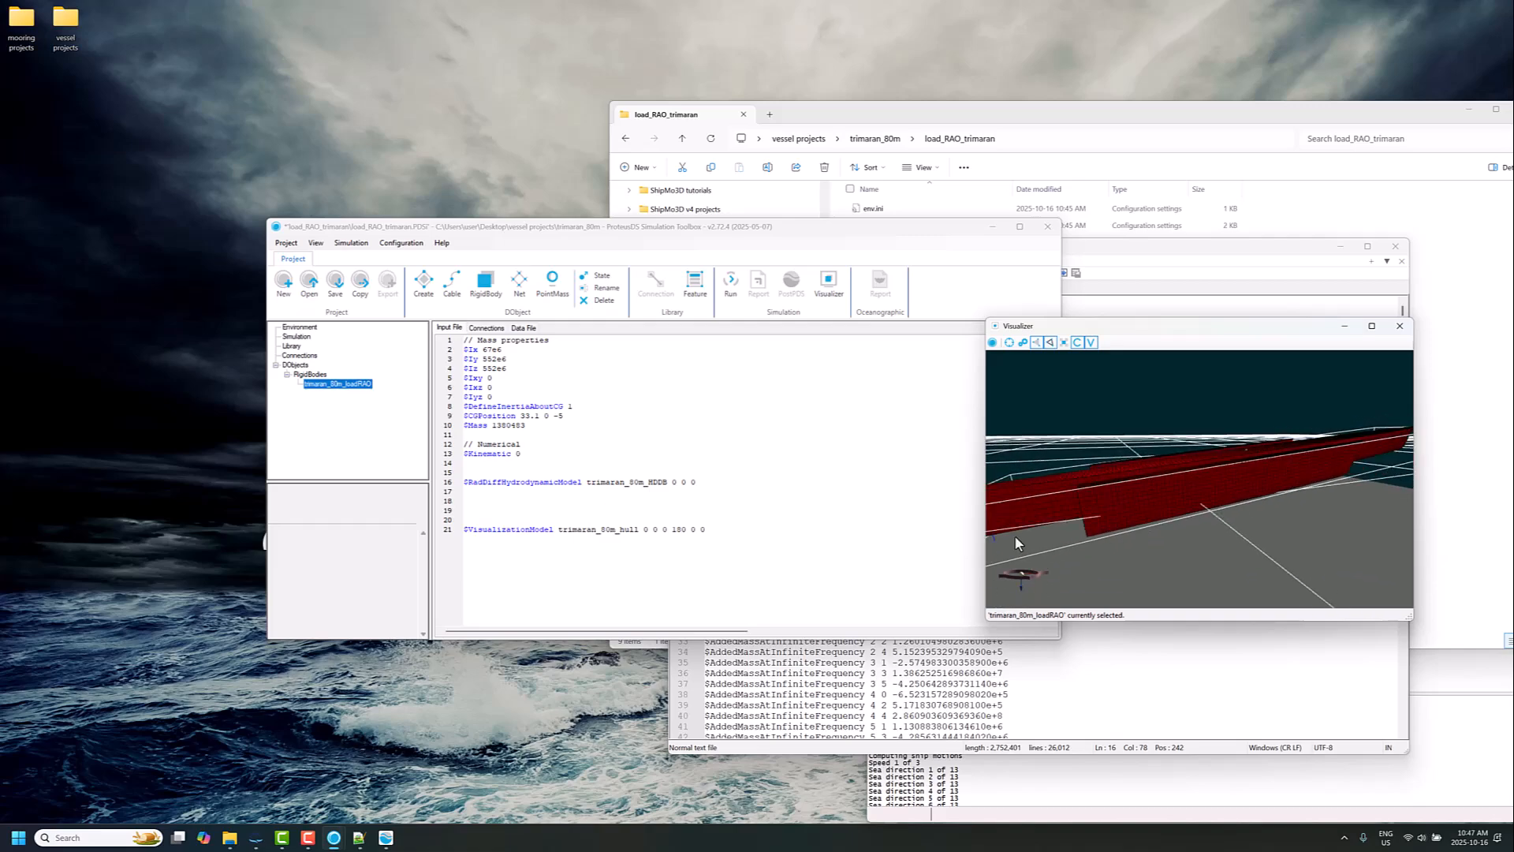
pyautogui.moveTo(1015, 537); pyautogui.dragTo(1120, 490)
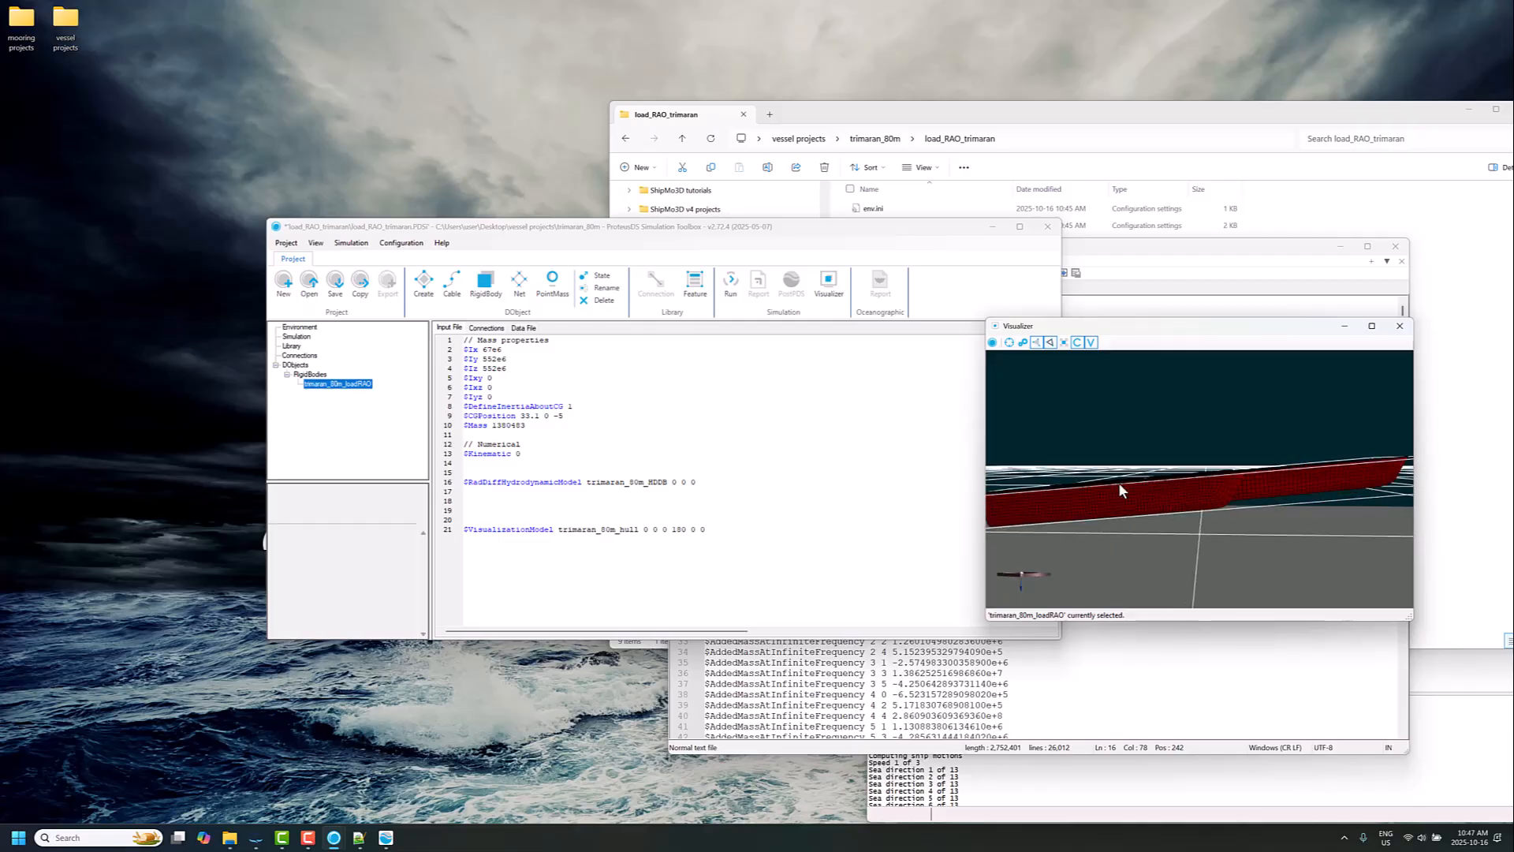
# Step: Set the trimaran's initial pitch to 2 degrees, save the project and run the simulation
pyautogui.click(598, 276)
pyautogui.doubleClick(593, 447)
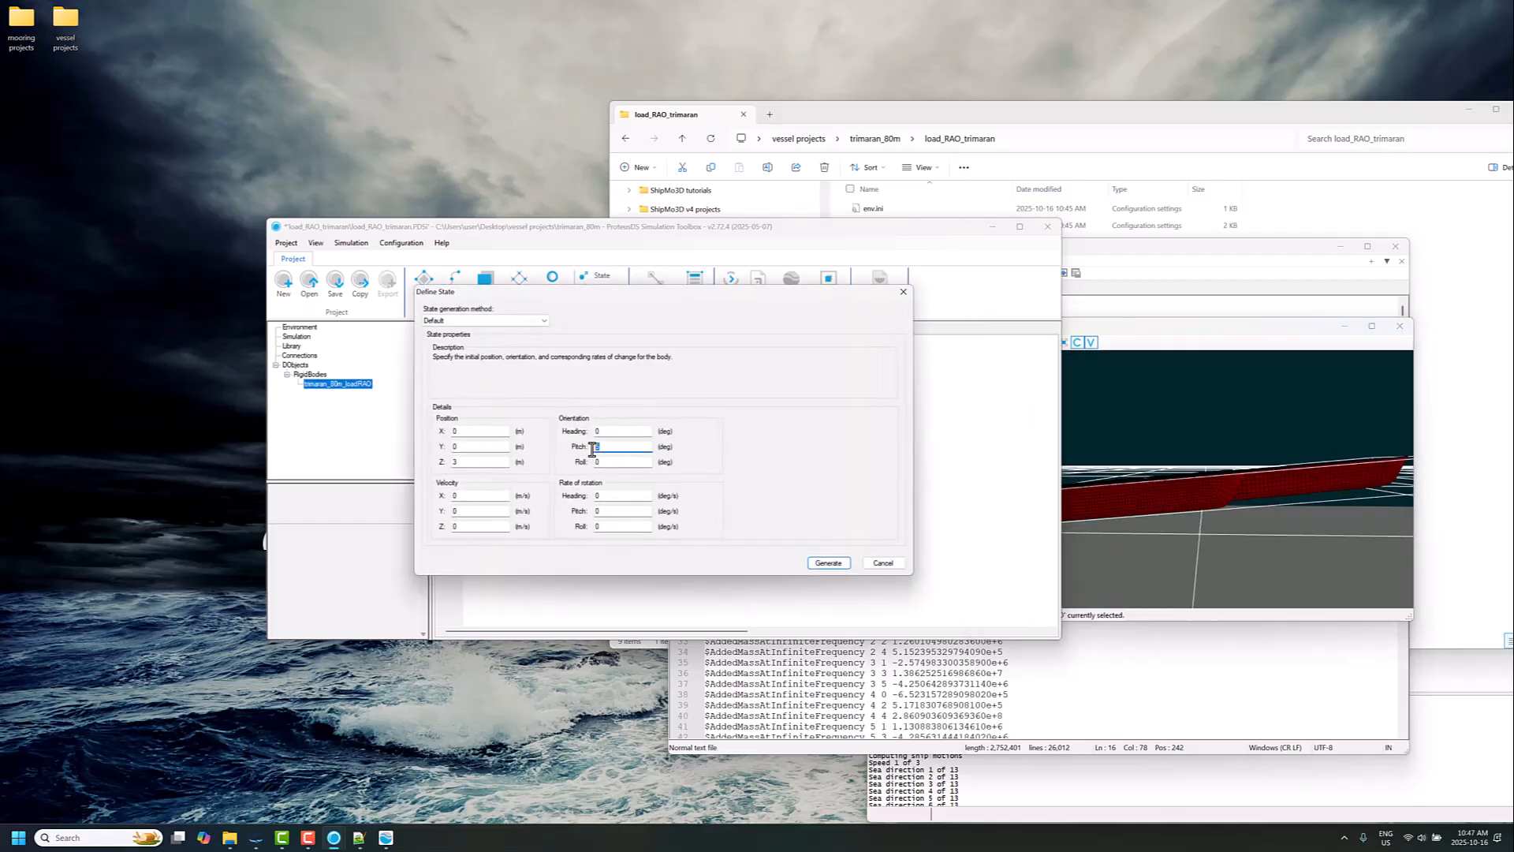
pyautogui.write('2')
pyautogui.click(828, 562)
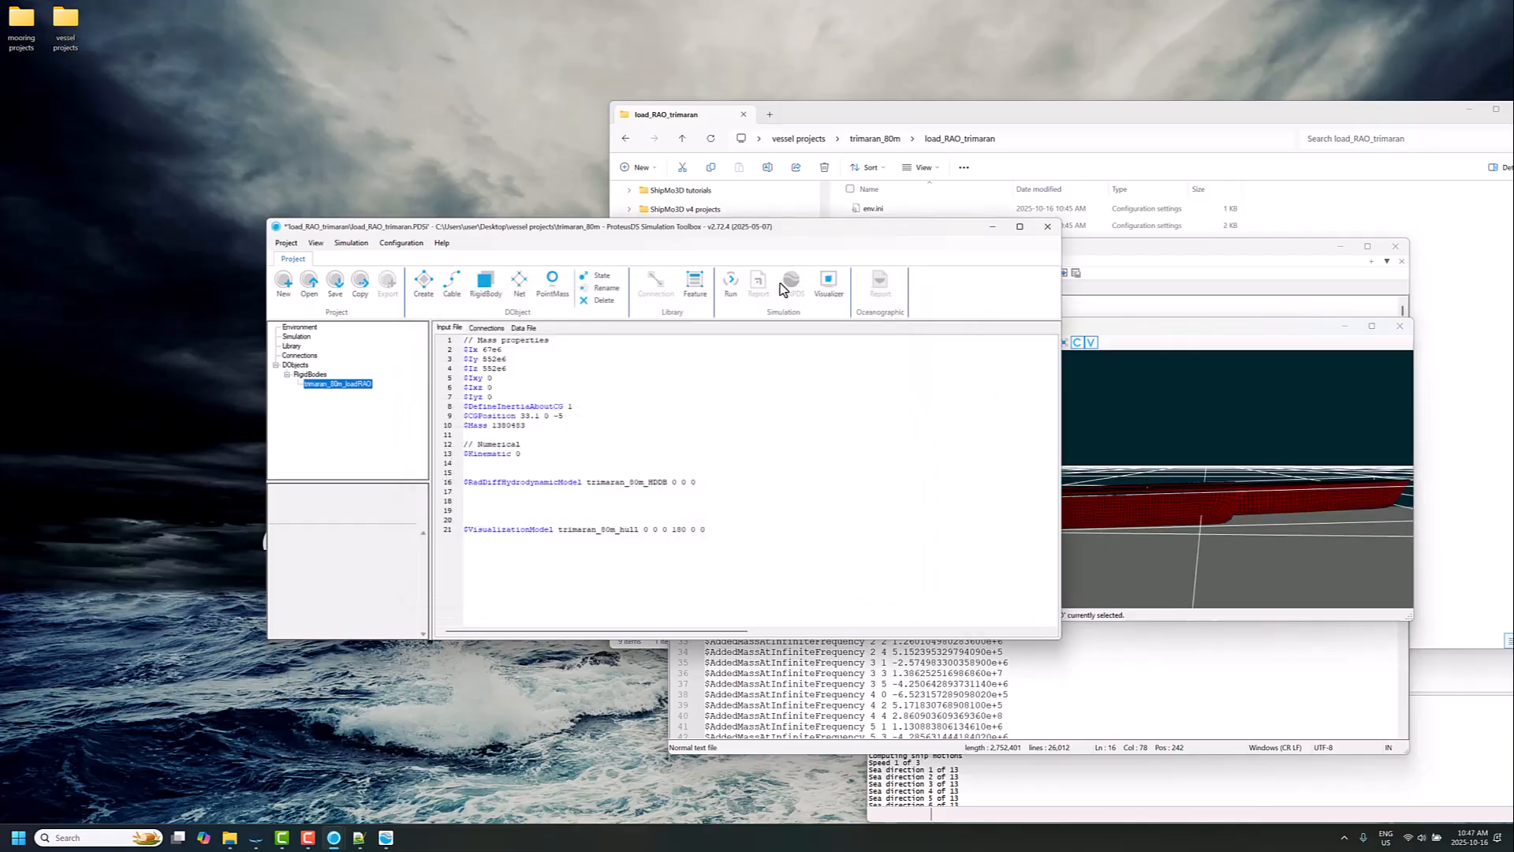
pyautogui.click(731, 283)
pyautogui.click(797, 459)
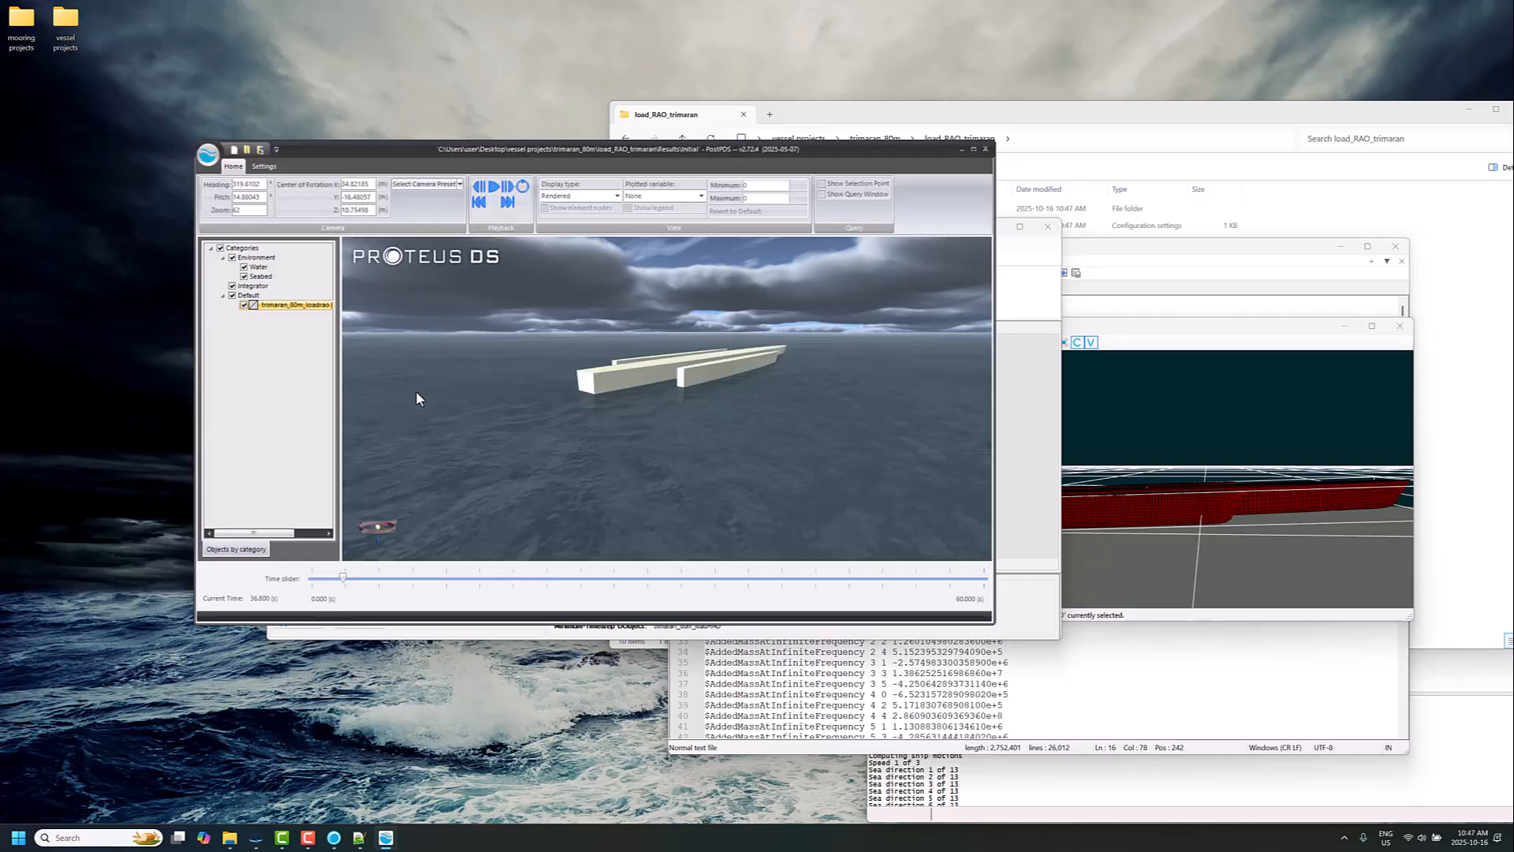
# Step: Reload the pitch test results in PostPDS and play back the trimaran's motion from a close side view
pyautogui.moveTo(749, 148); pyautogui.dragTo(1143, 228)
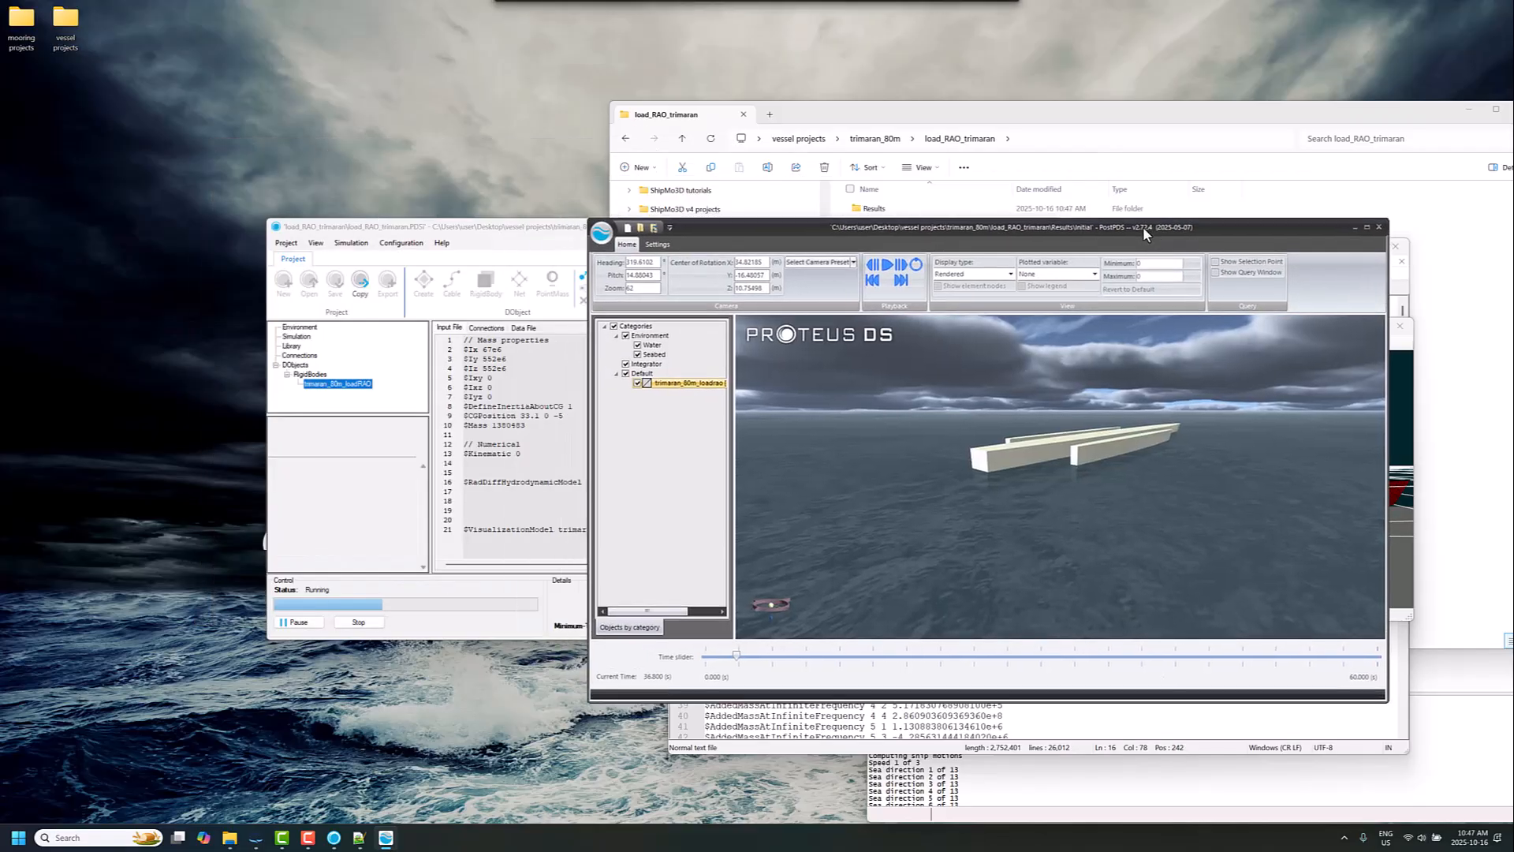
pyautogui.click(655, 230)
pyautogui.click(806, 463)
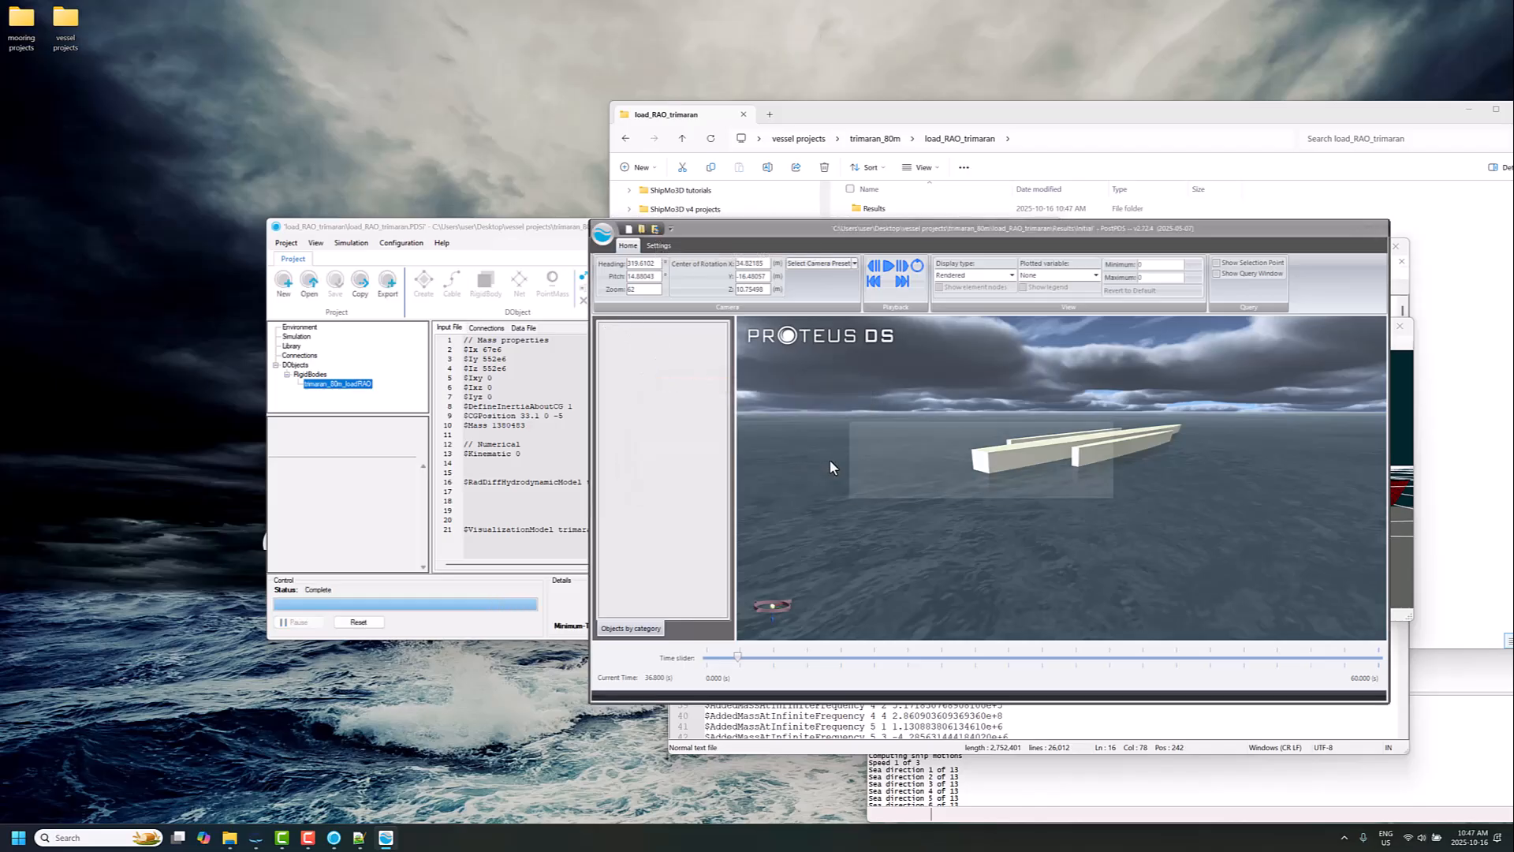
pyautogui.scroll(4, 1105, 471)
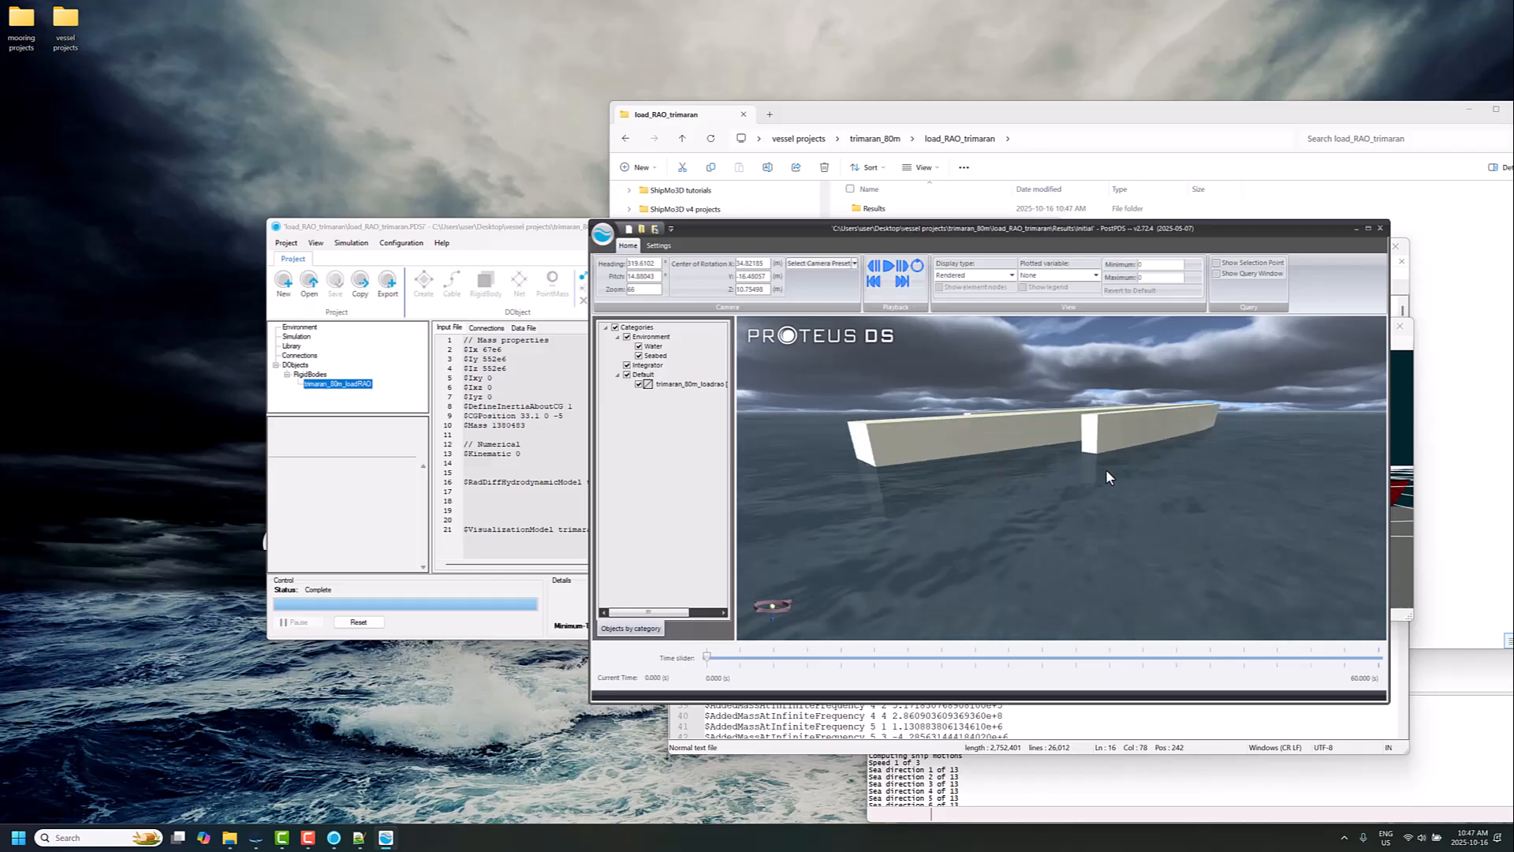
pyautogui.moveTo(1105, 472); pyautogui.dragTo(953, 489)
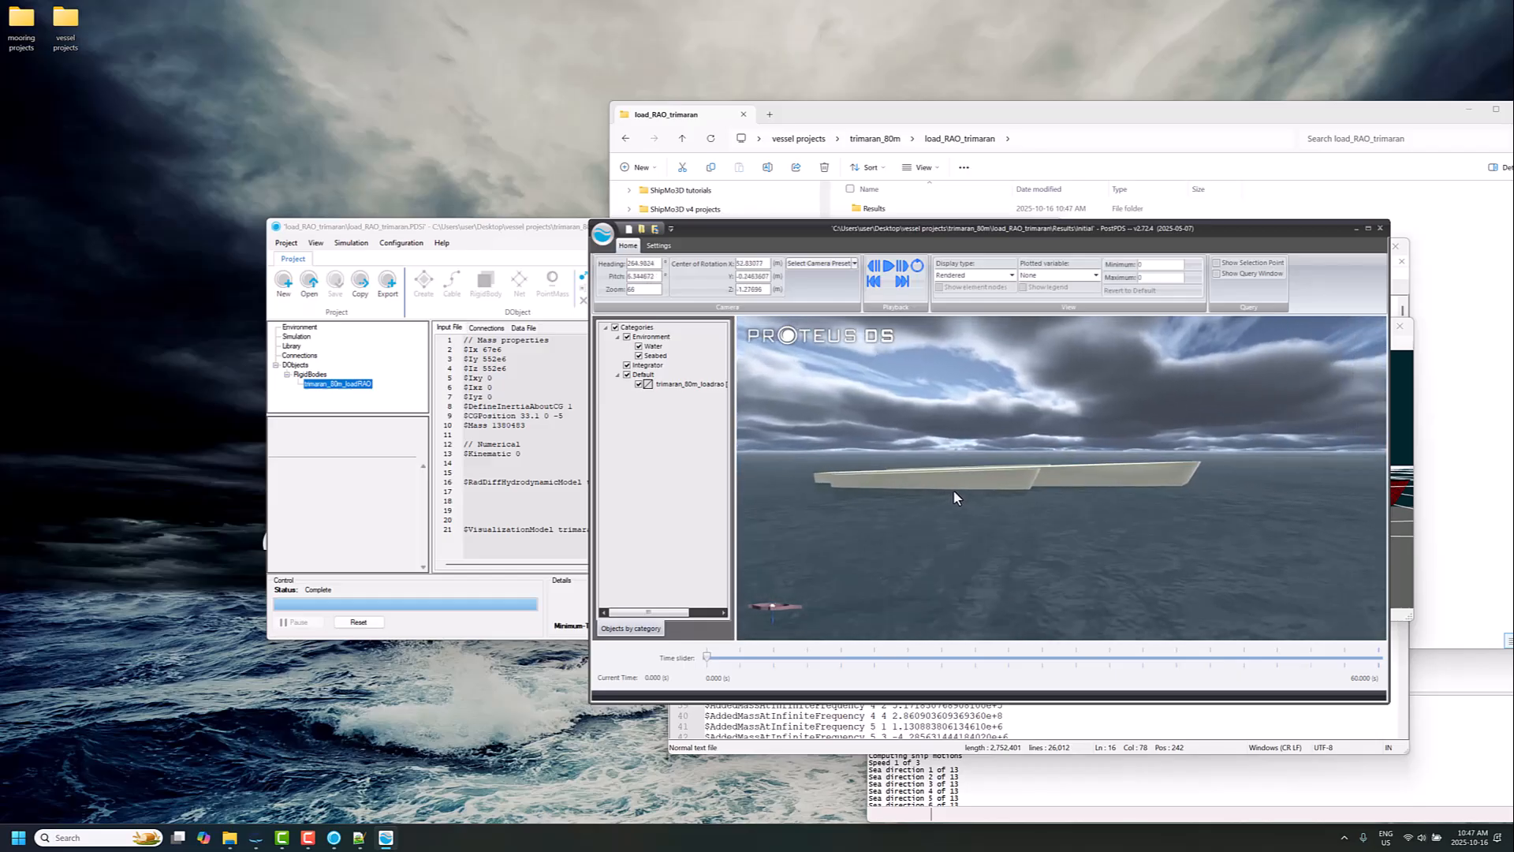
pyautogui.click(888, 266)
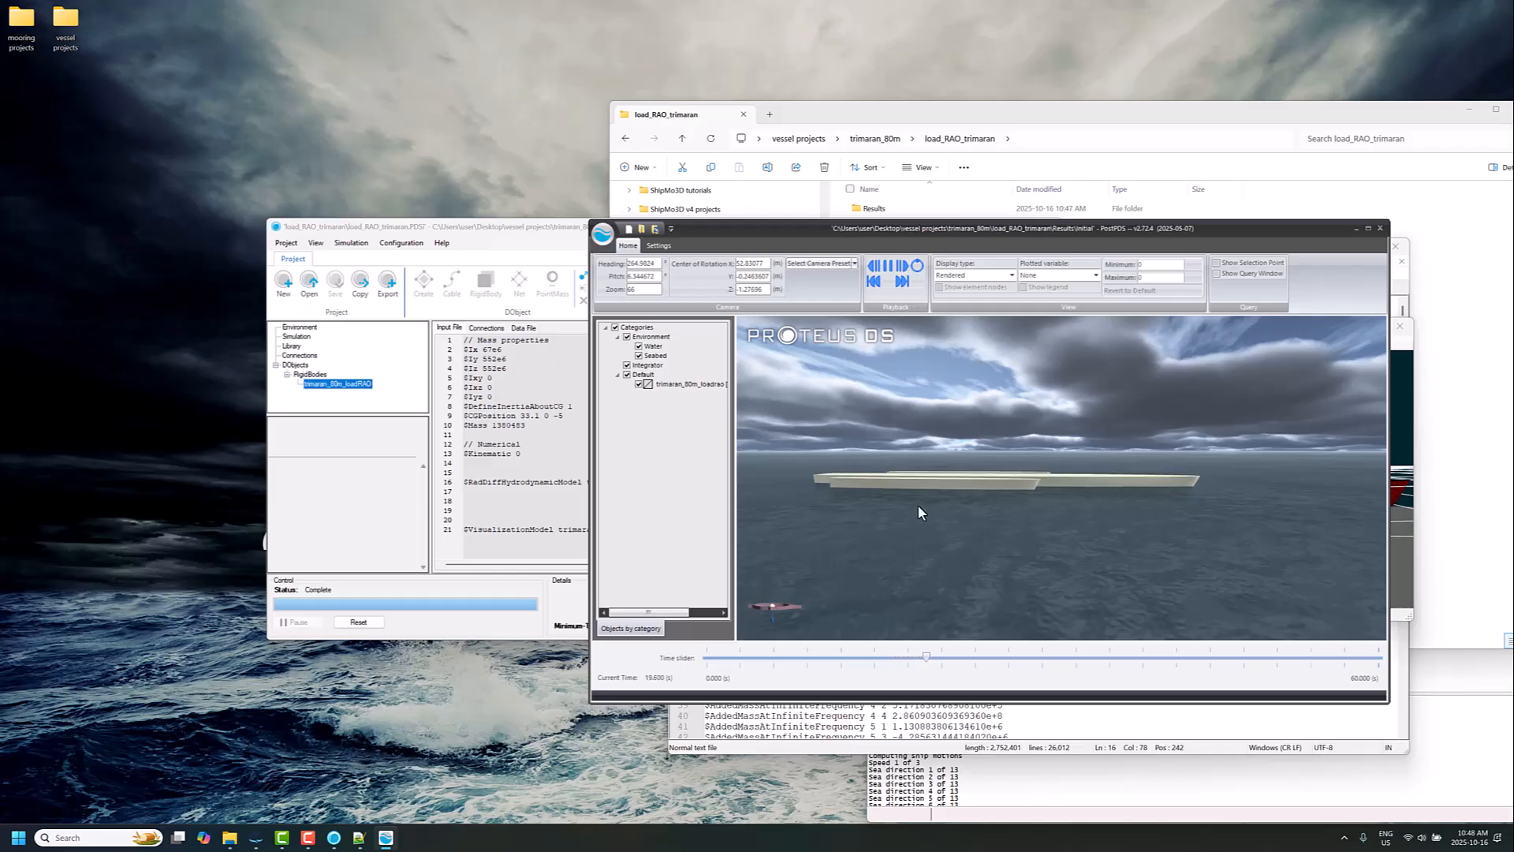
# Step: Minimize PostPDS and reset the completed pitch simulation, erasing its results
pyautogui.click(1356, 228)
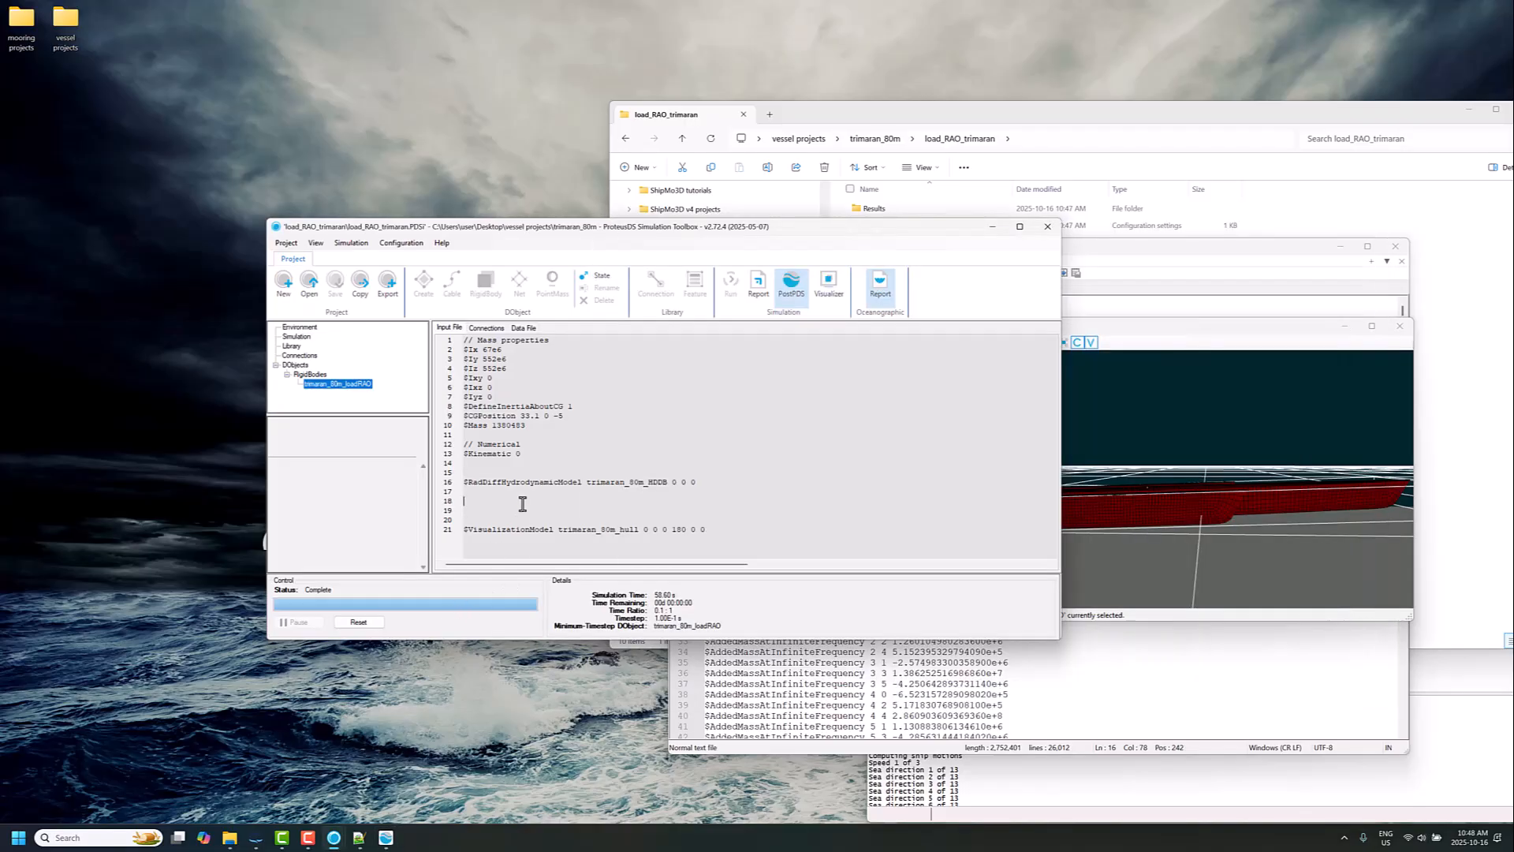
pyautogui.click(376, 621)
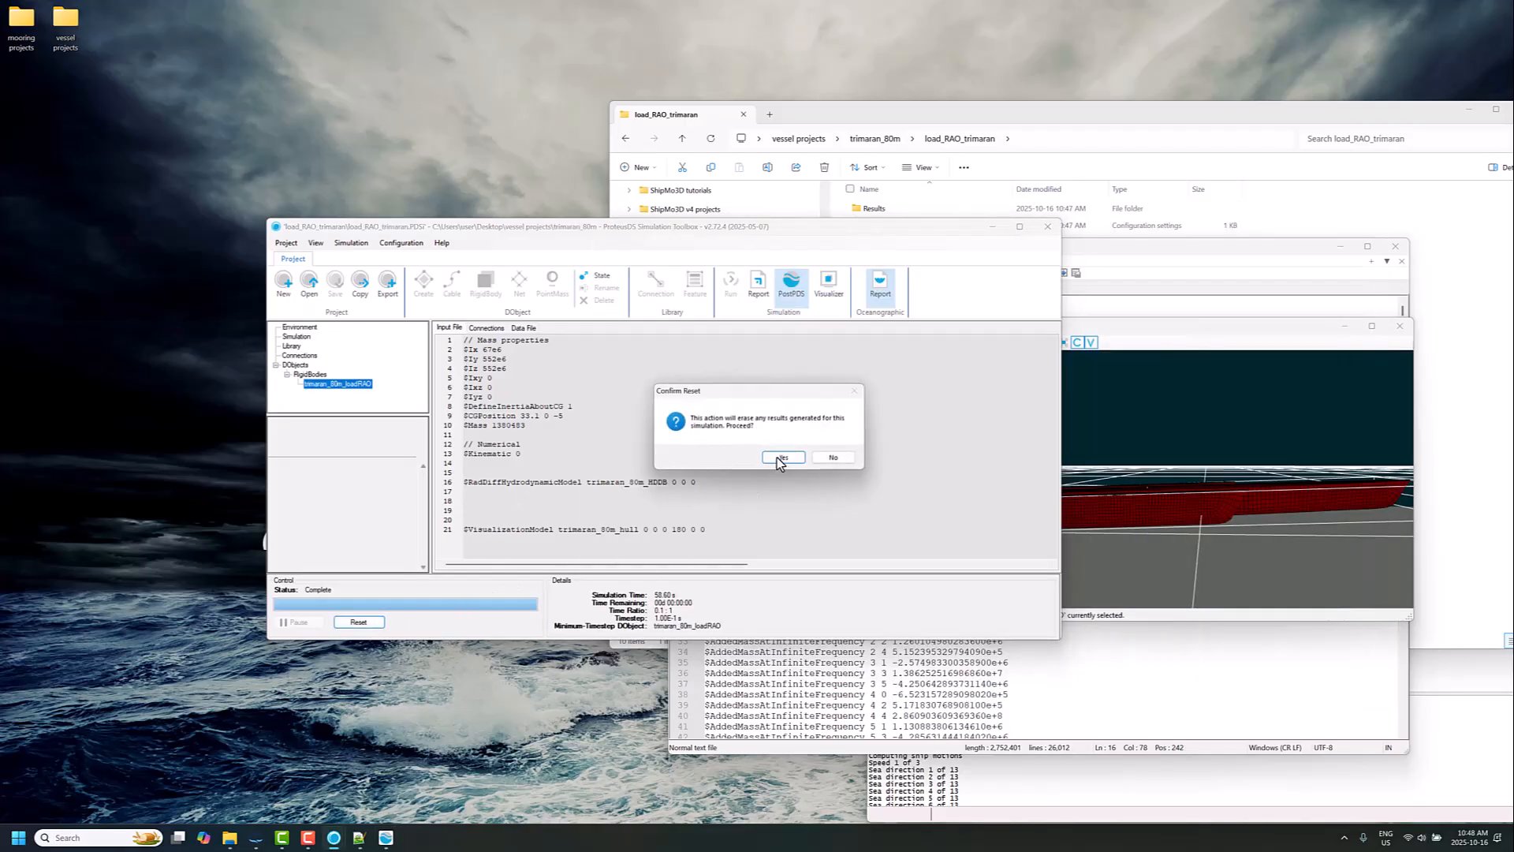
pyautogui.click(778, 458)
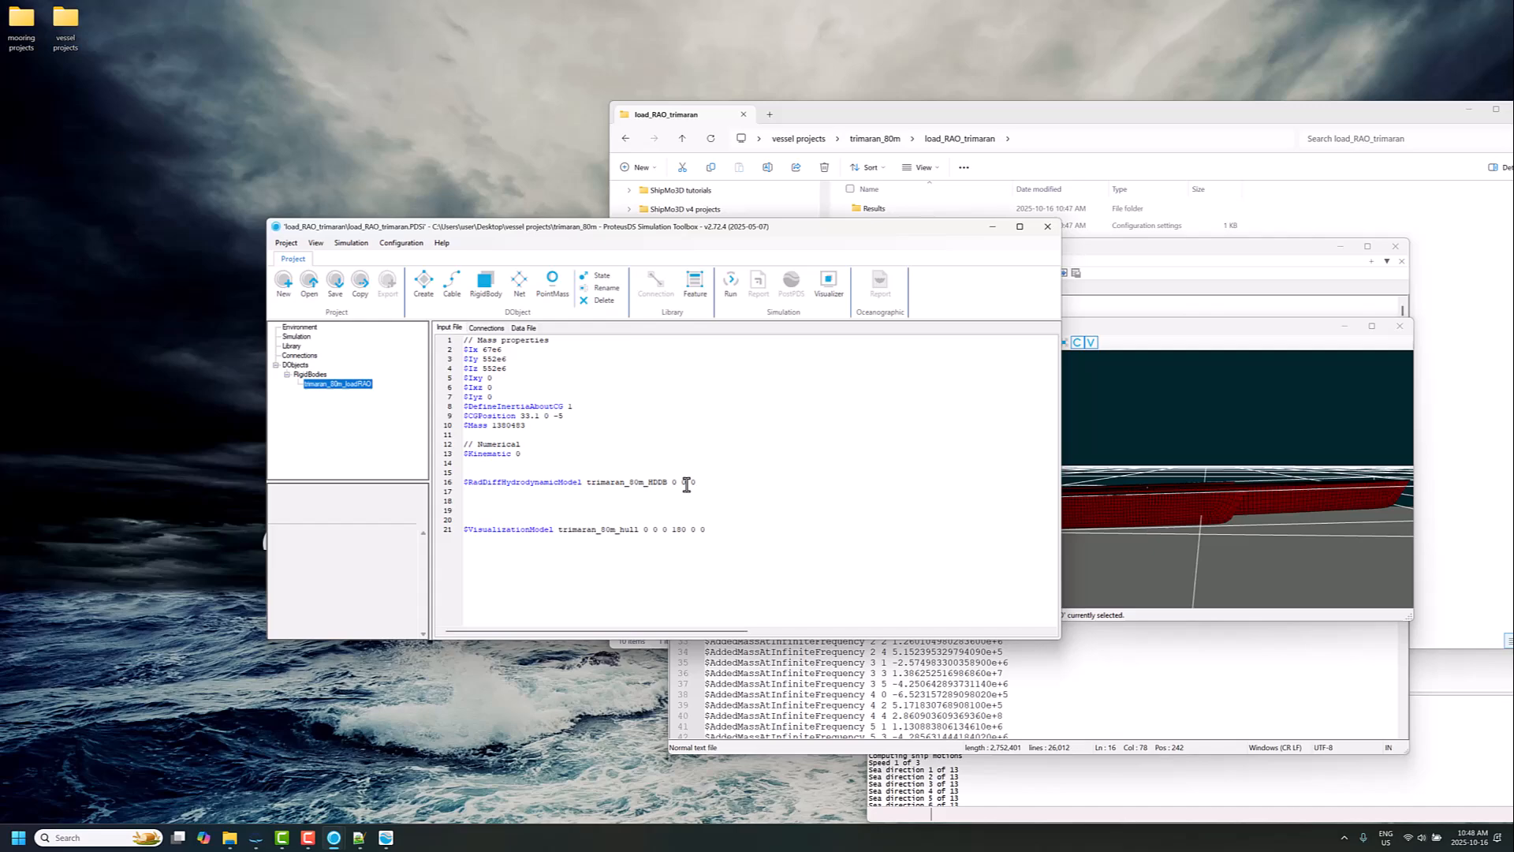
# Step: Set WaveType to 1 (Airy) in the Environment input file
pyautogui.click(301, 326)
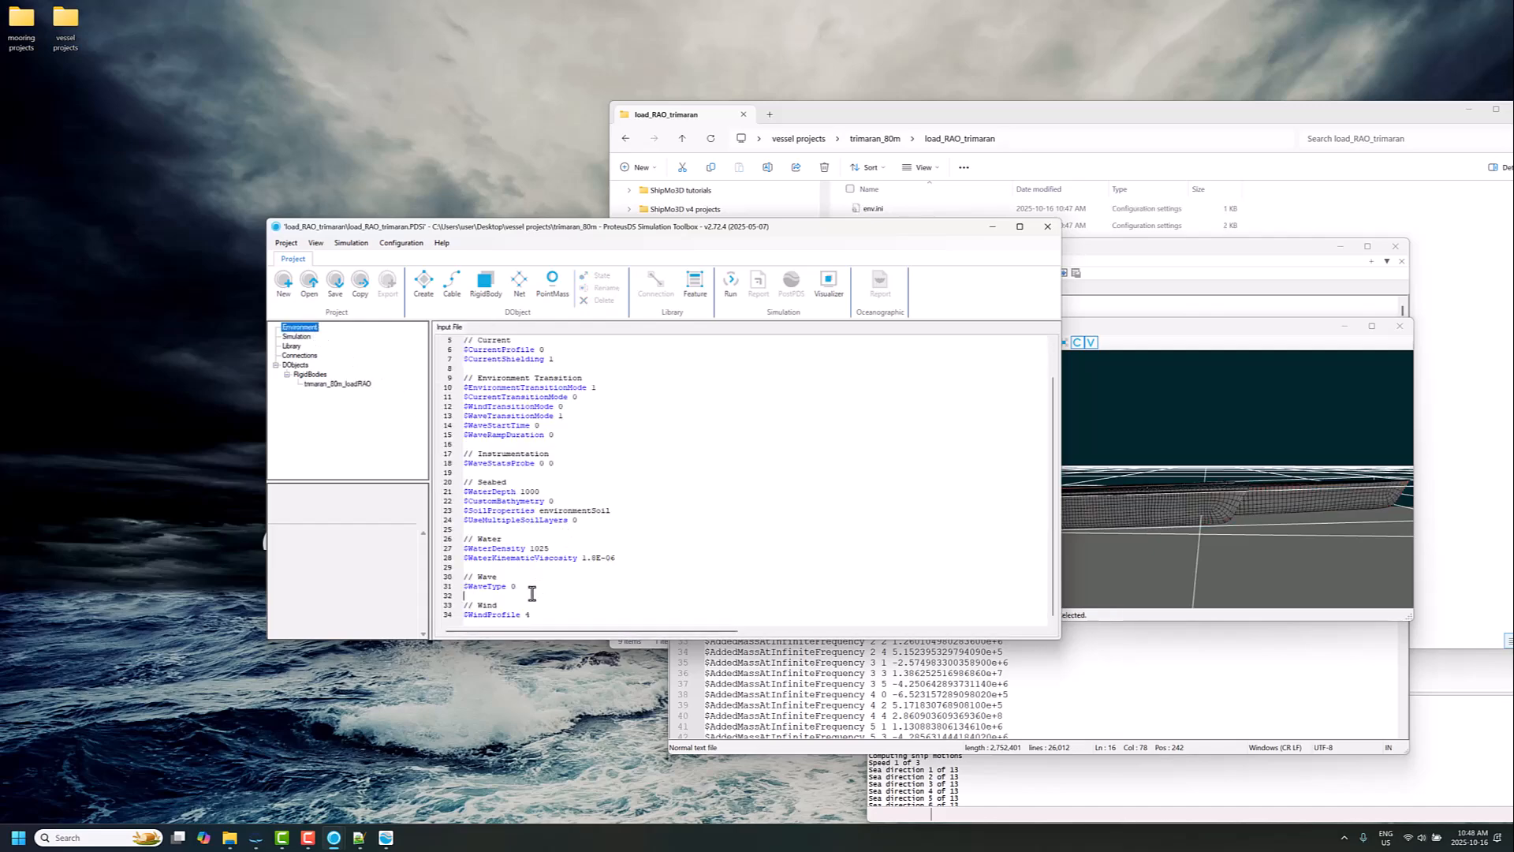
pyautogui.click(534, 586)
pyautogui.press('BackSpace')
pyautogui.write('1')
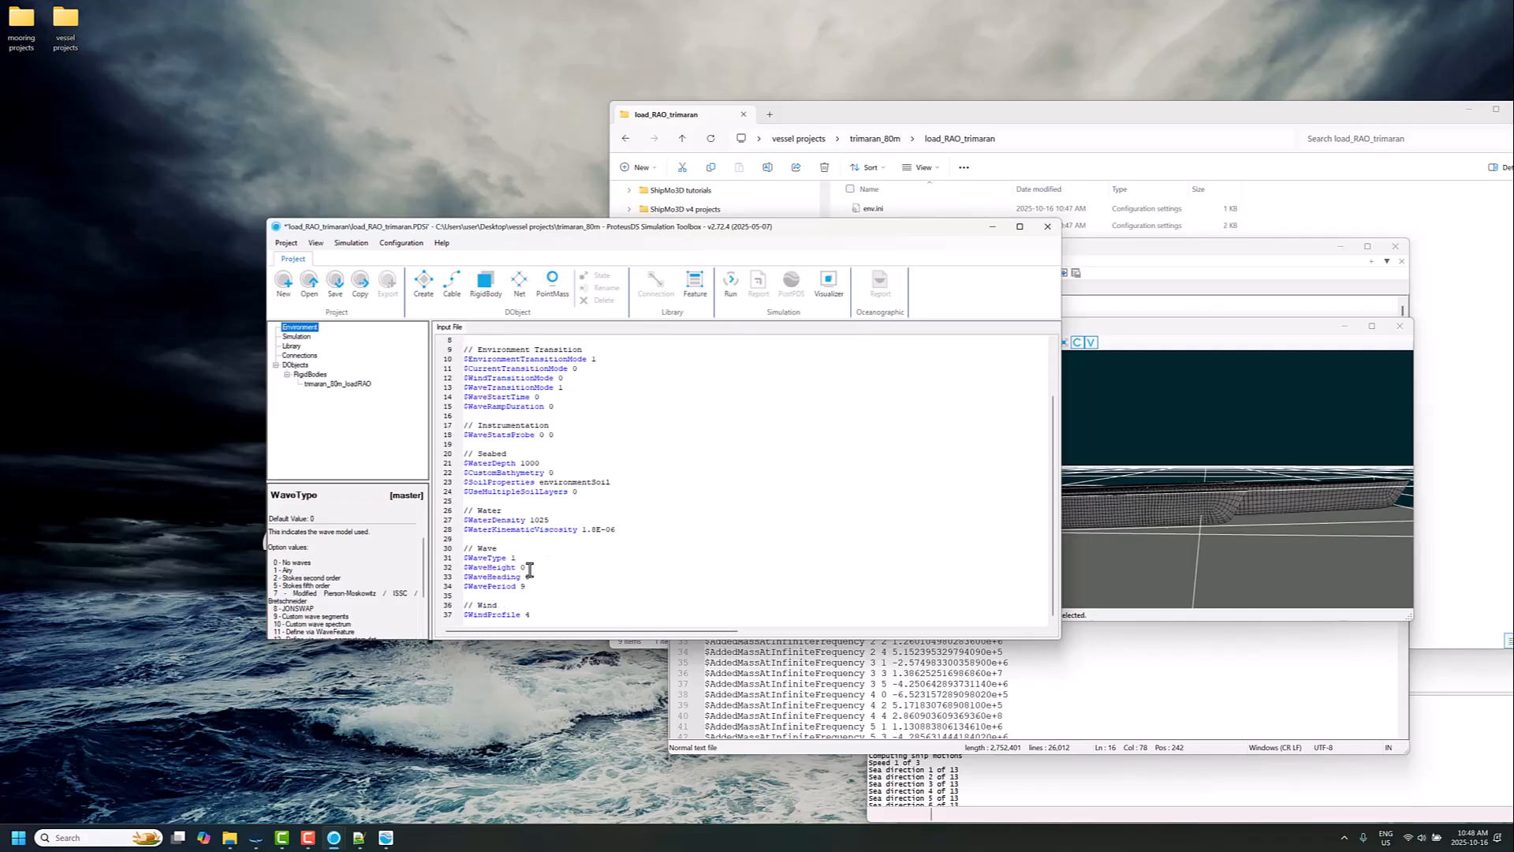
# Step: Set WaveHeight to 15, WavePeriod to 25 and WaveHeading to 180 in the Environment input file, checking the heading against the trimaran's orientation
pyautogui.click(530, 568)
pyautogui.press('Down')
pyautogui.press('Down')
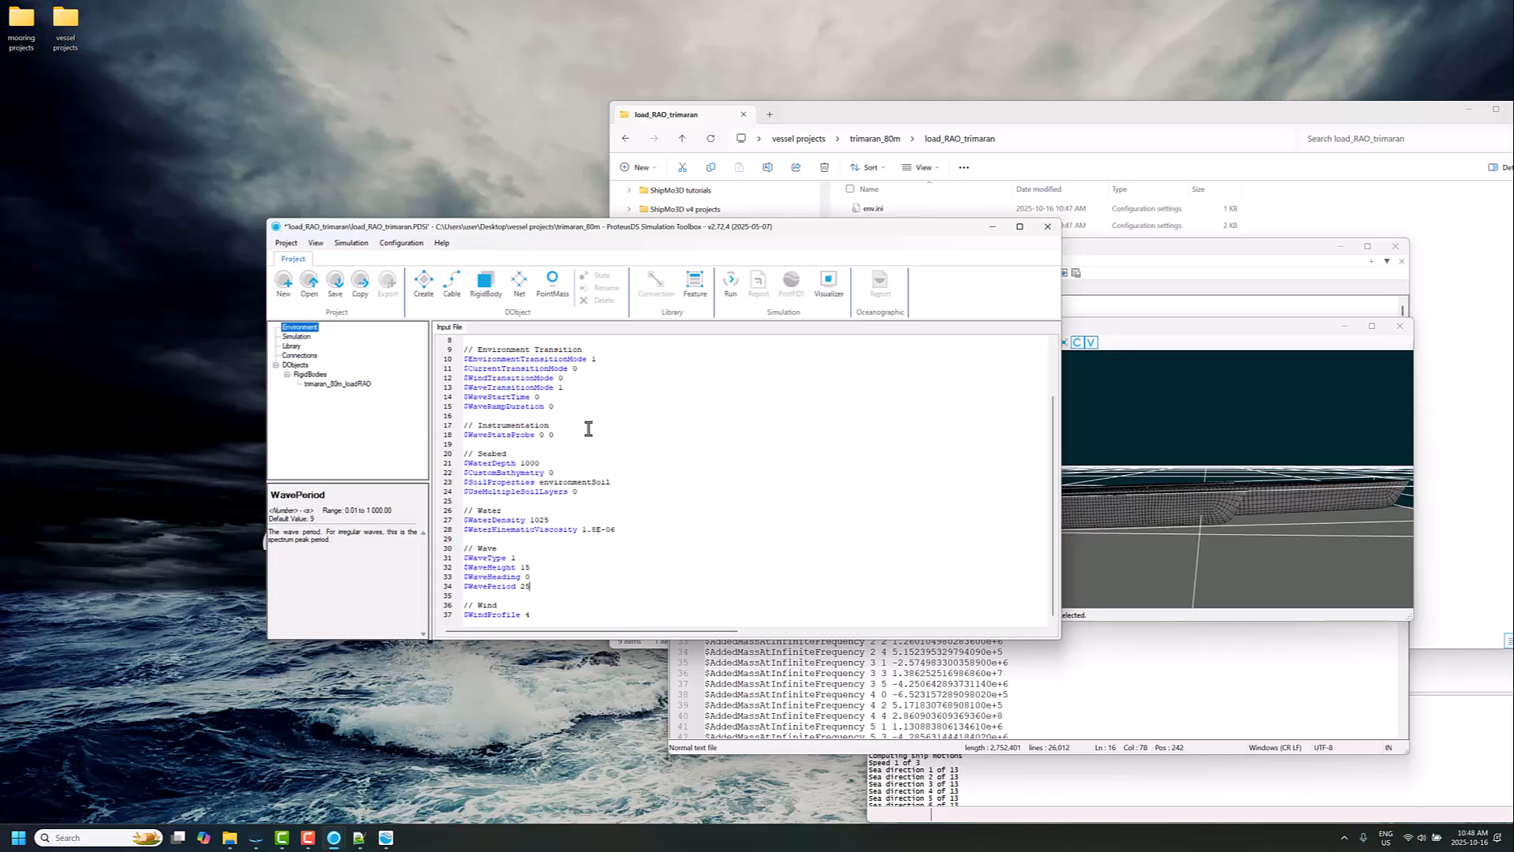
pyautogui.click(526, 577)
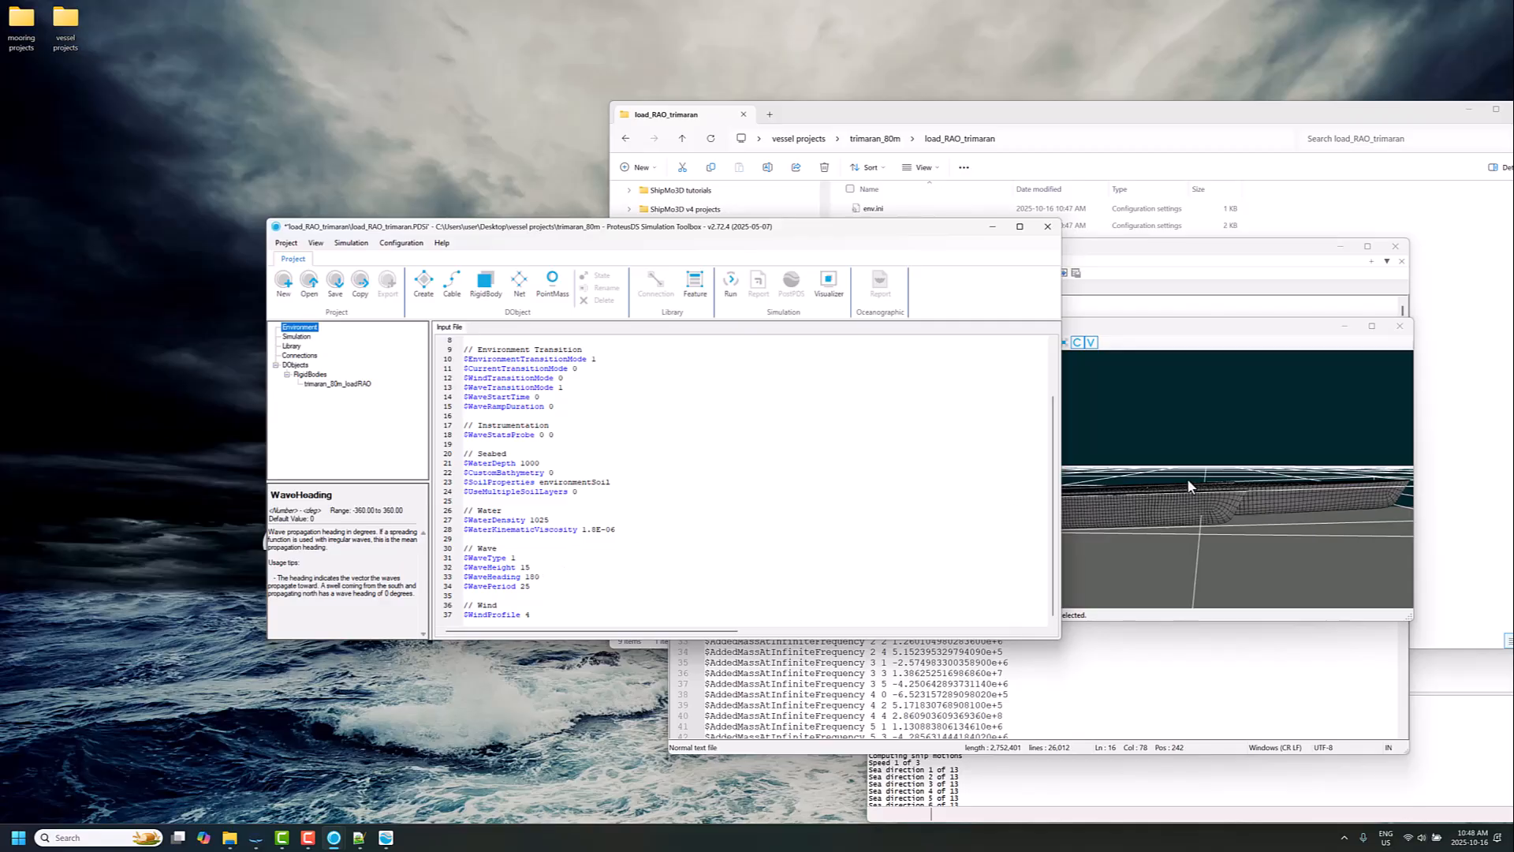
pyautogui.moveTo(1186, 477); pyautogui.dragTo(1126, 476)
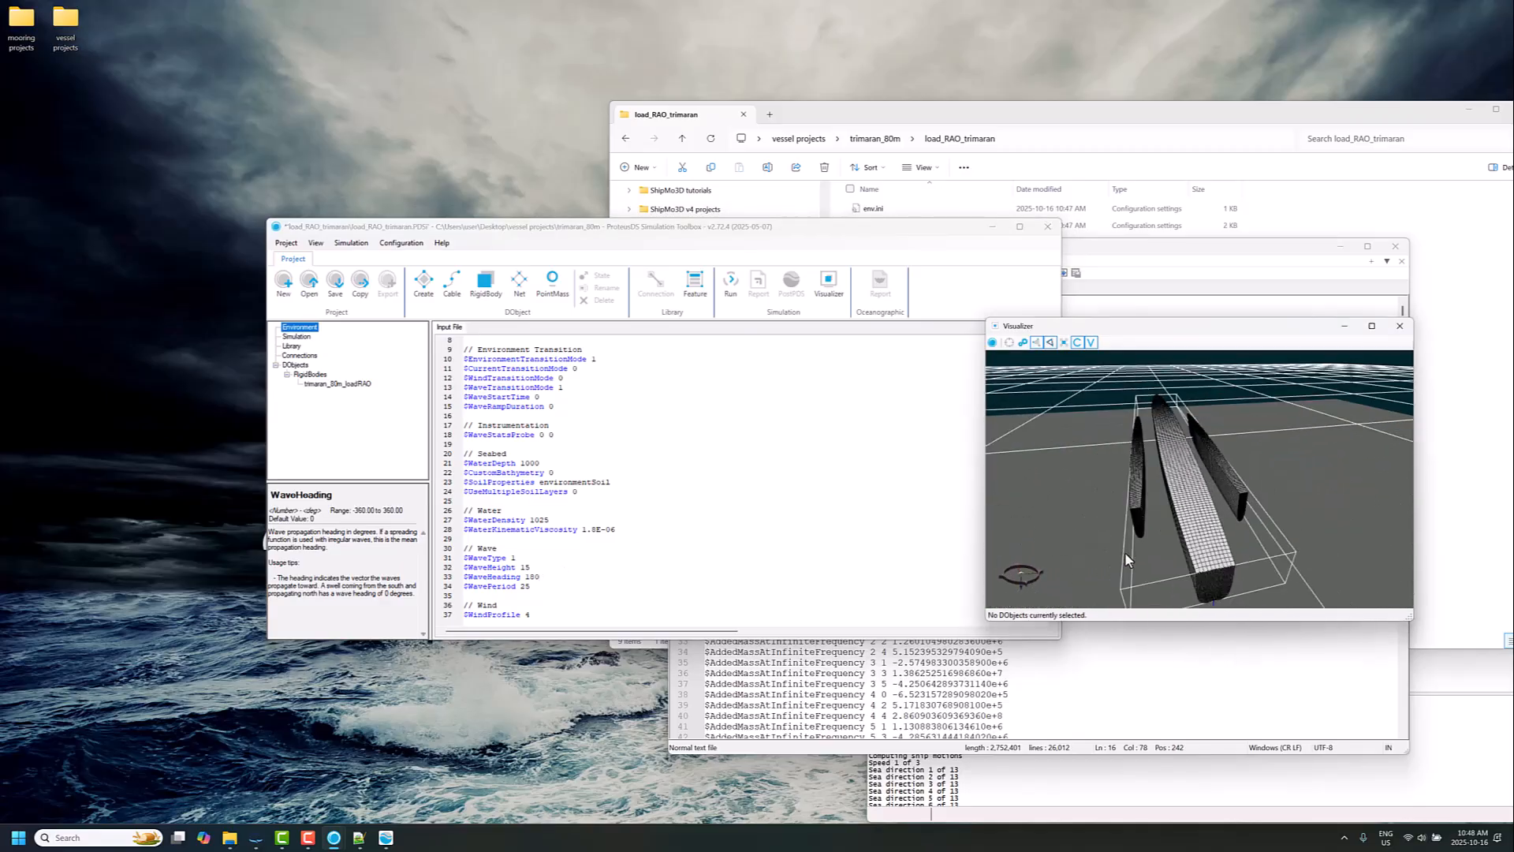
pyautogui.moveTo(1126, 559); pyautogui.dragTo(1161, 501)
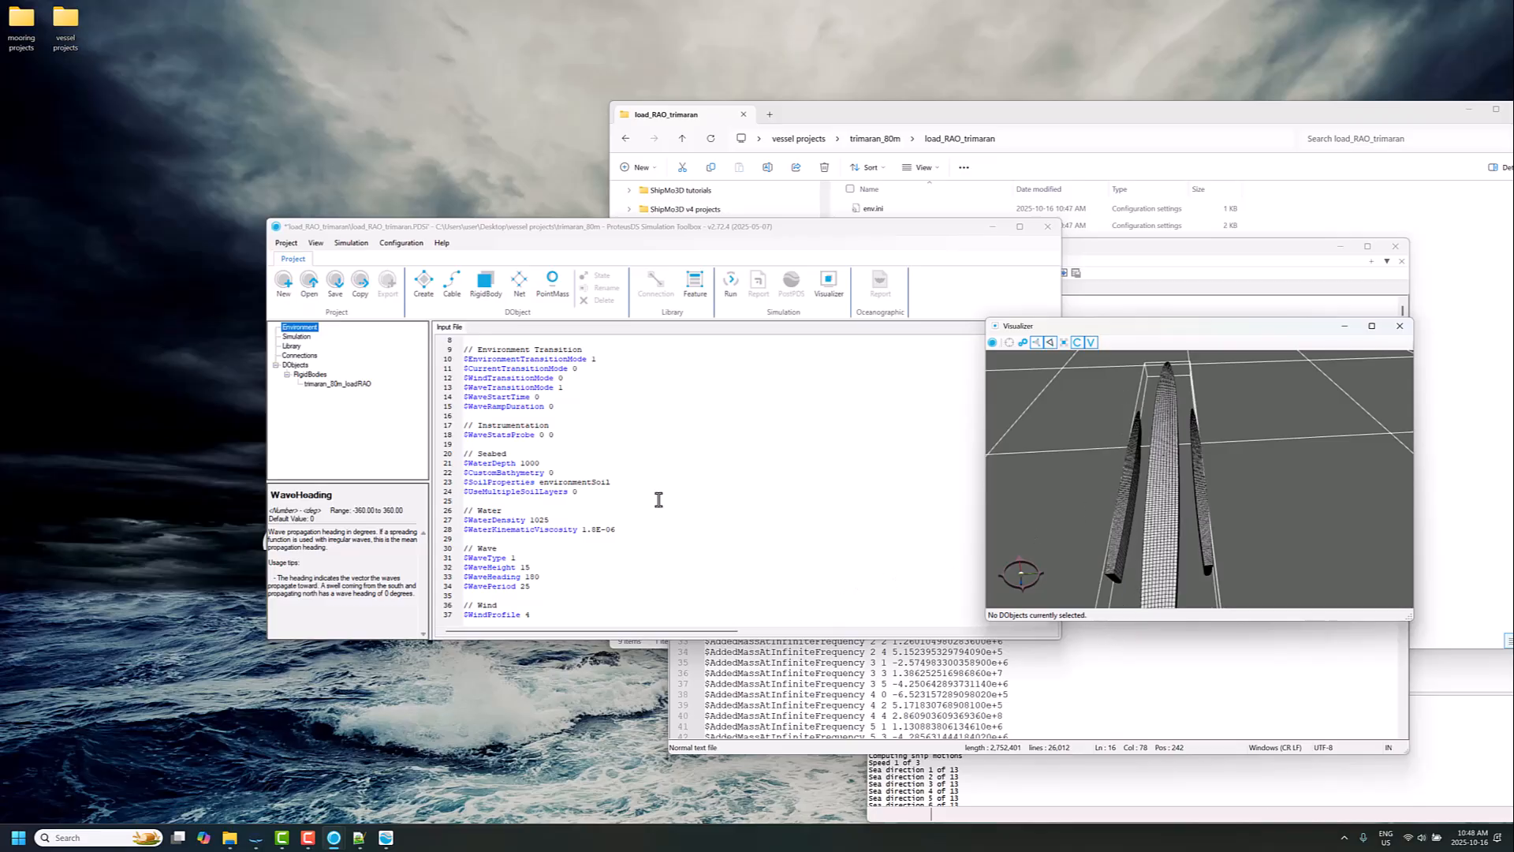
# Step: Save the project, run the wave simulation and select the WaveRampDuration value in the Environment input file
pyautogui.click(301, 337)
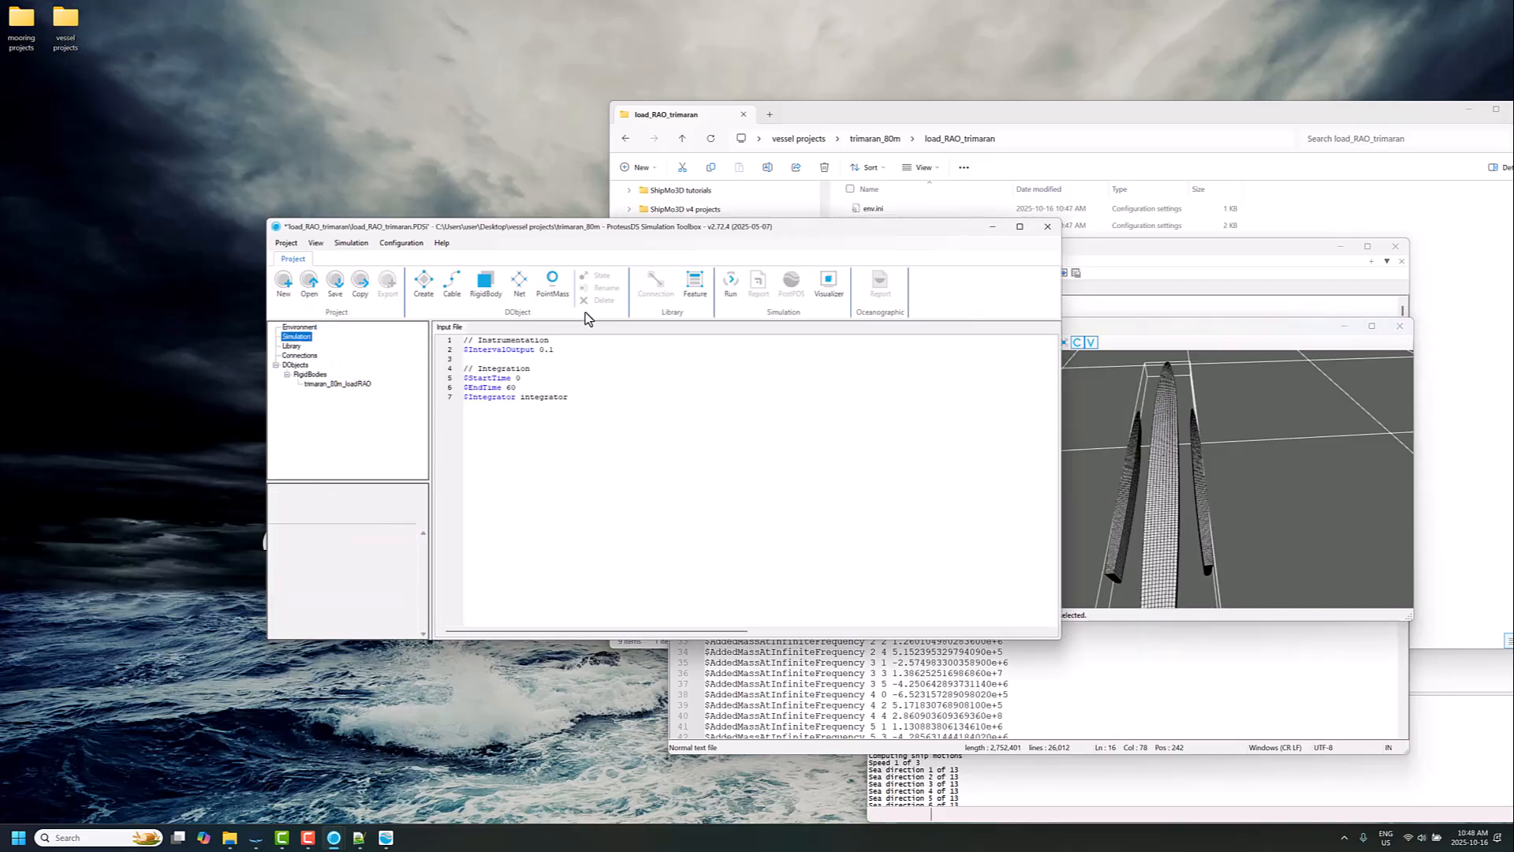
pyautogui.click(730, 294)
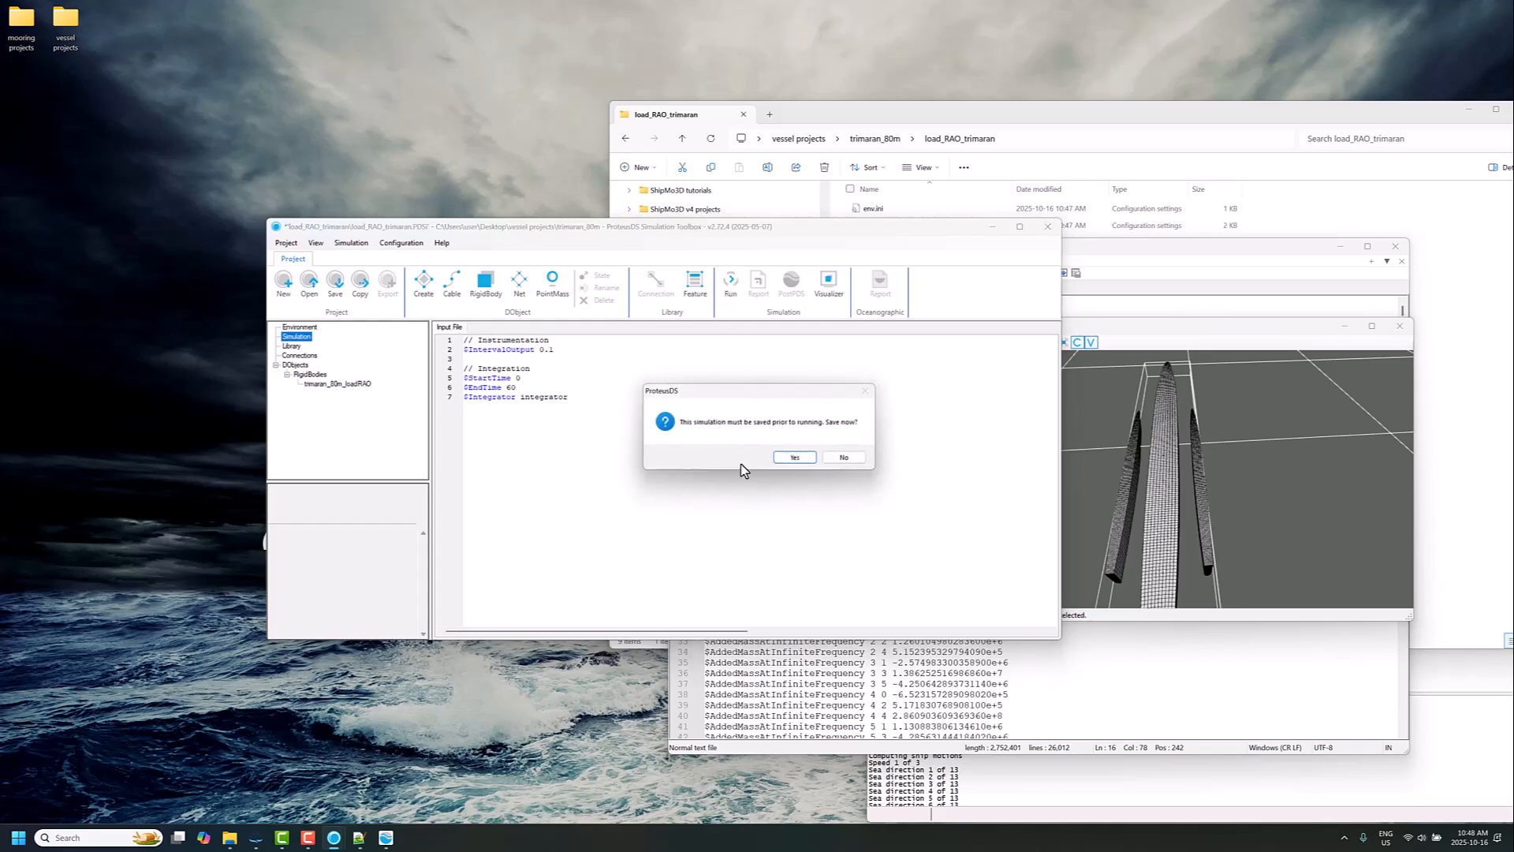
pyautogui.click(787, 462)
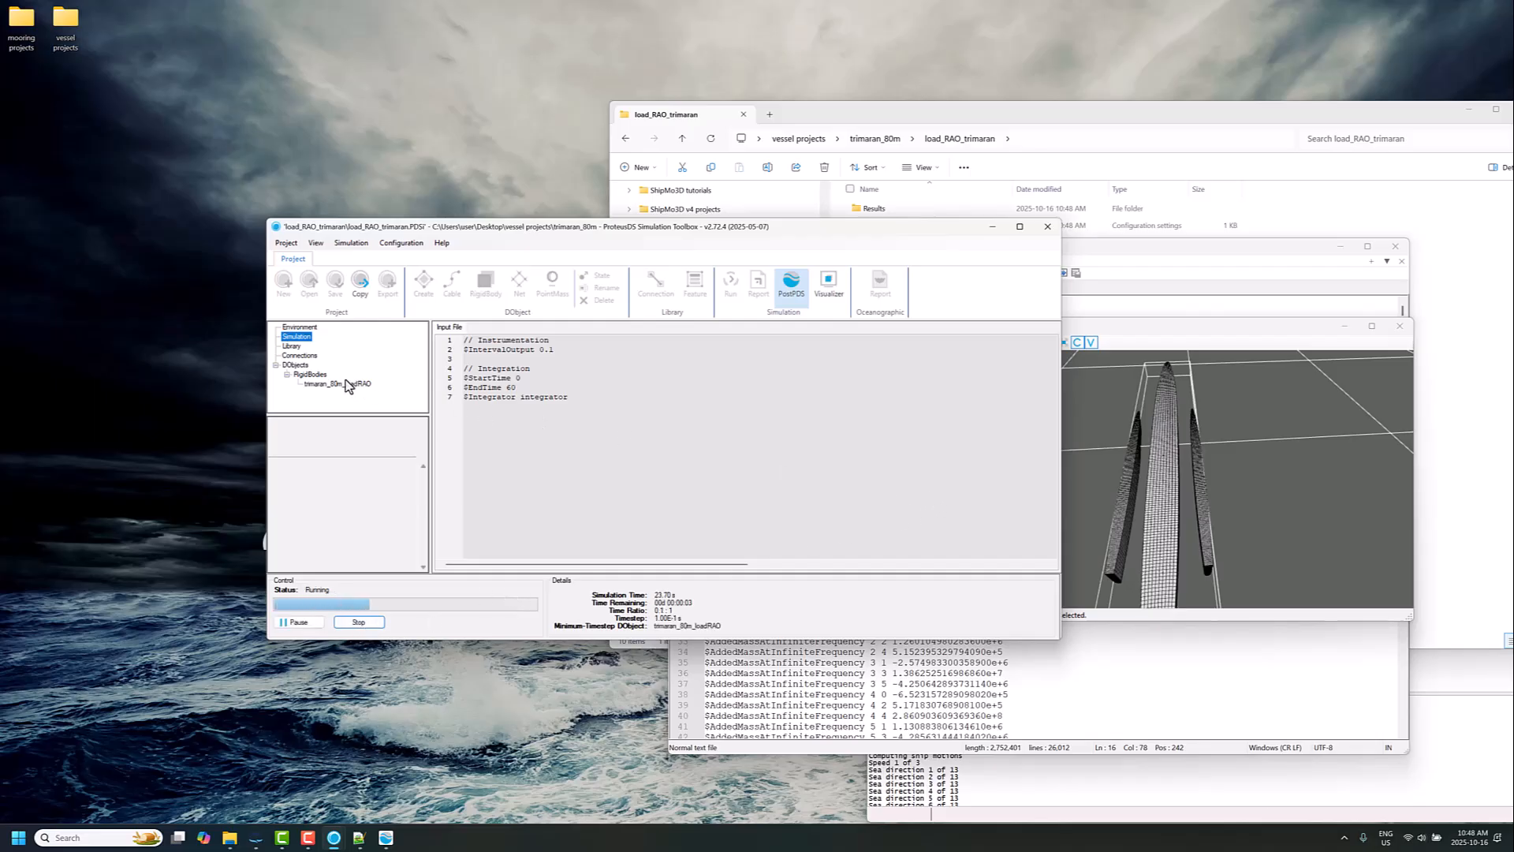
pyautogui.click(303, 327)
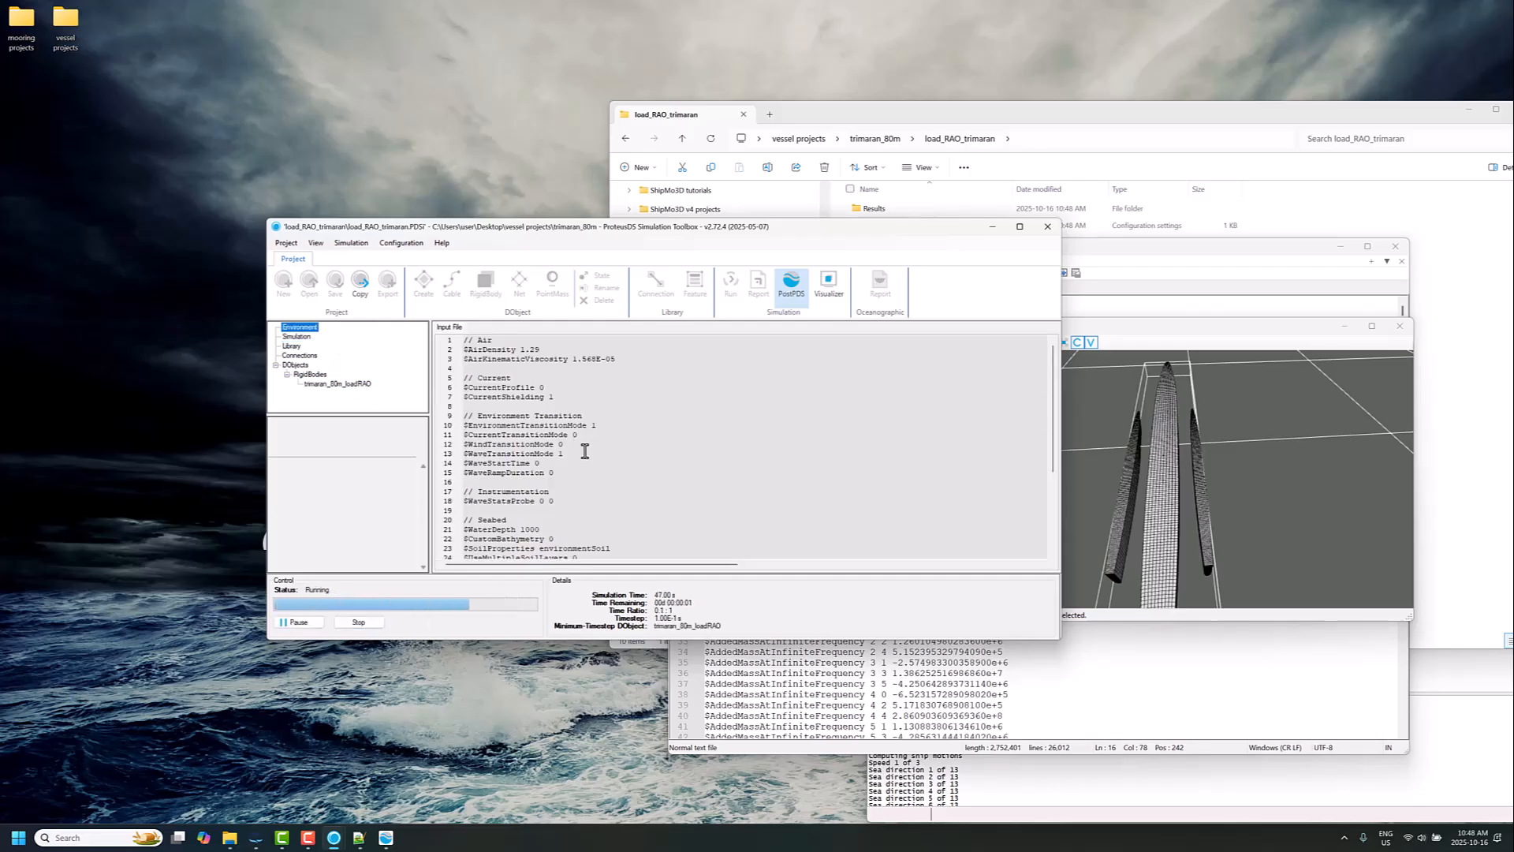
pyautogui.click(556, 472)
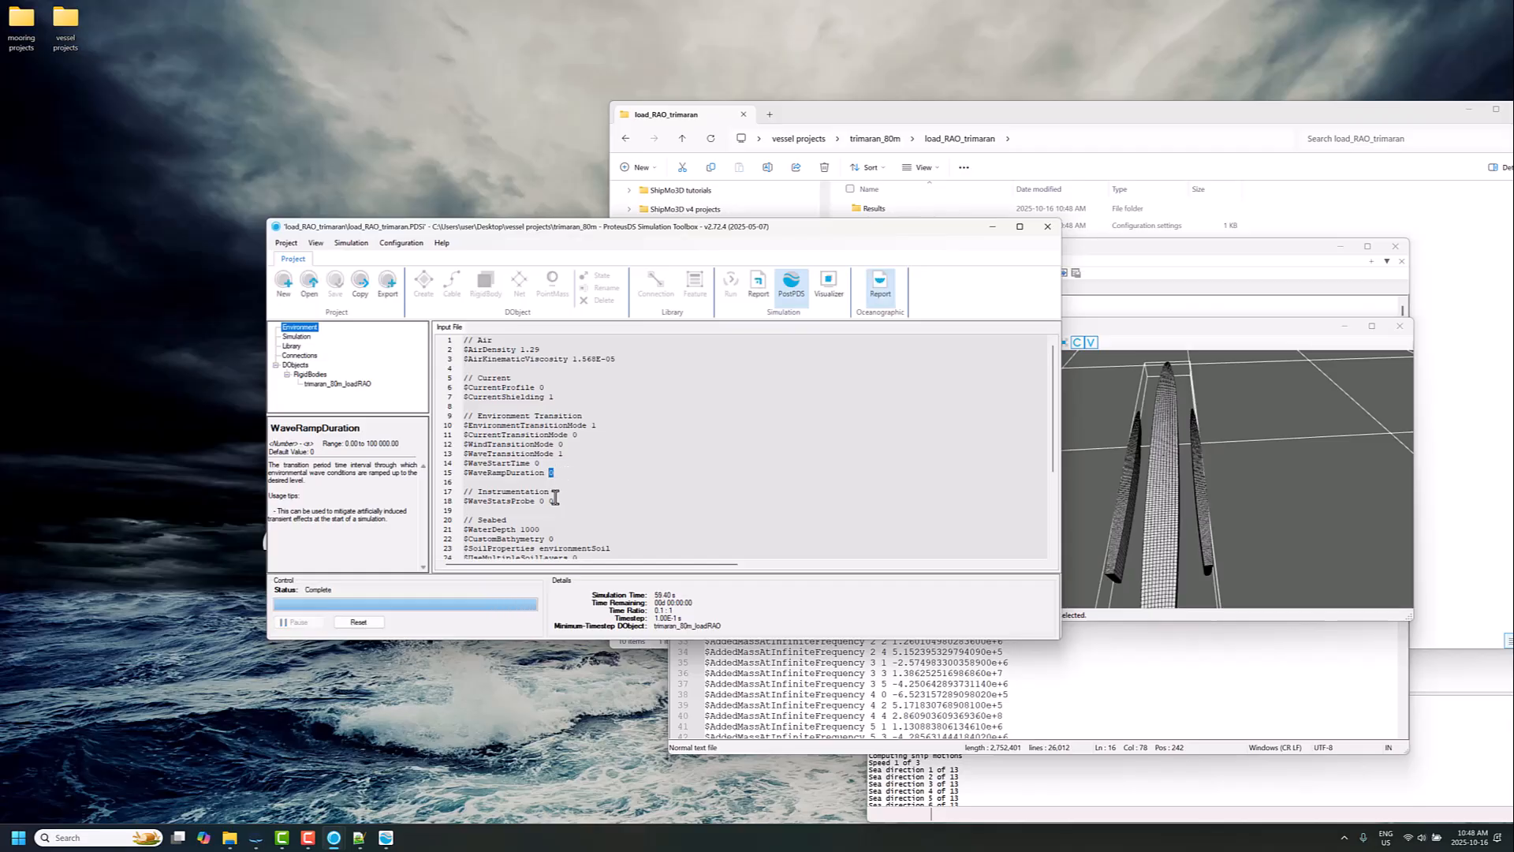
# Step: Reload the wave simulation results in PostPDS and scrub the trimaran's motion to 20 s
pyautogui.click(386, 839)
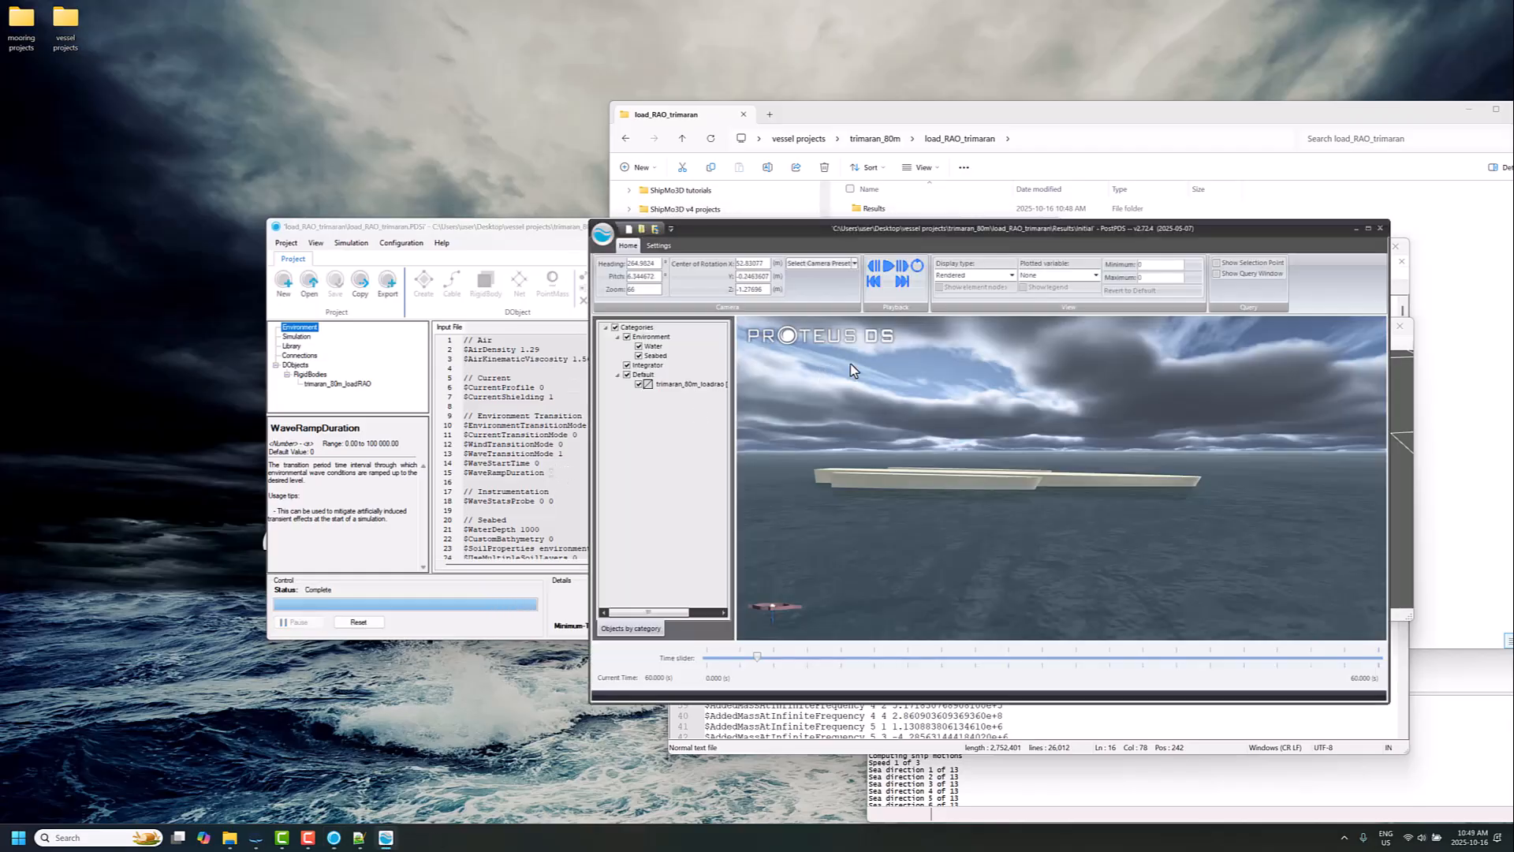
pyautogui.click(653, 230)
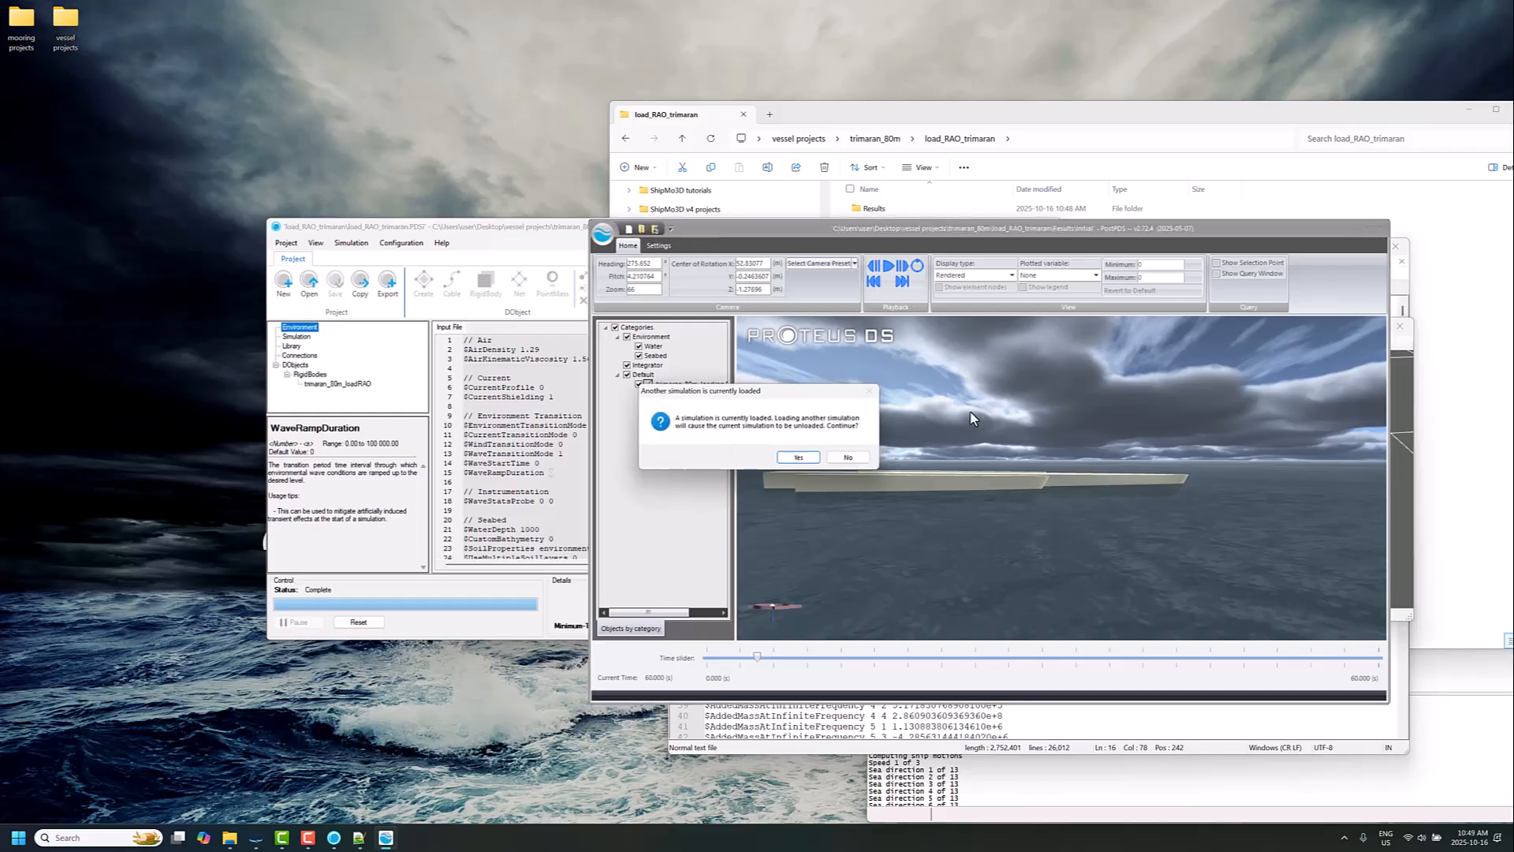
pyautogui.click(798, 458)
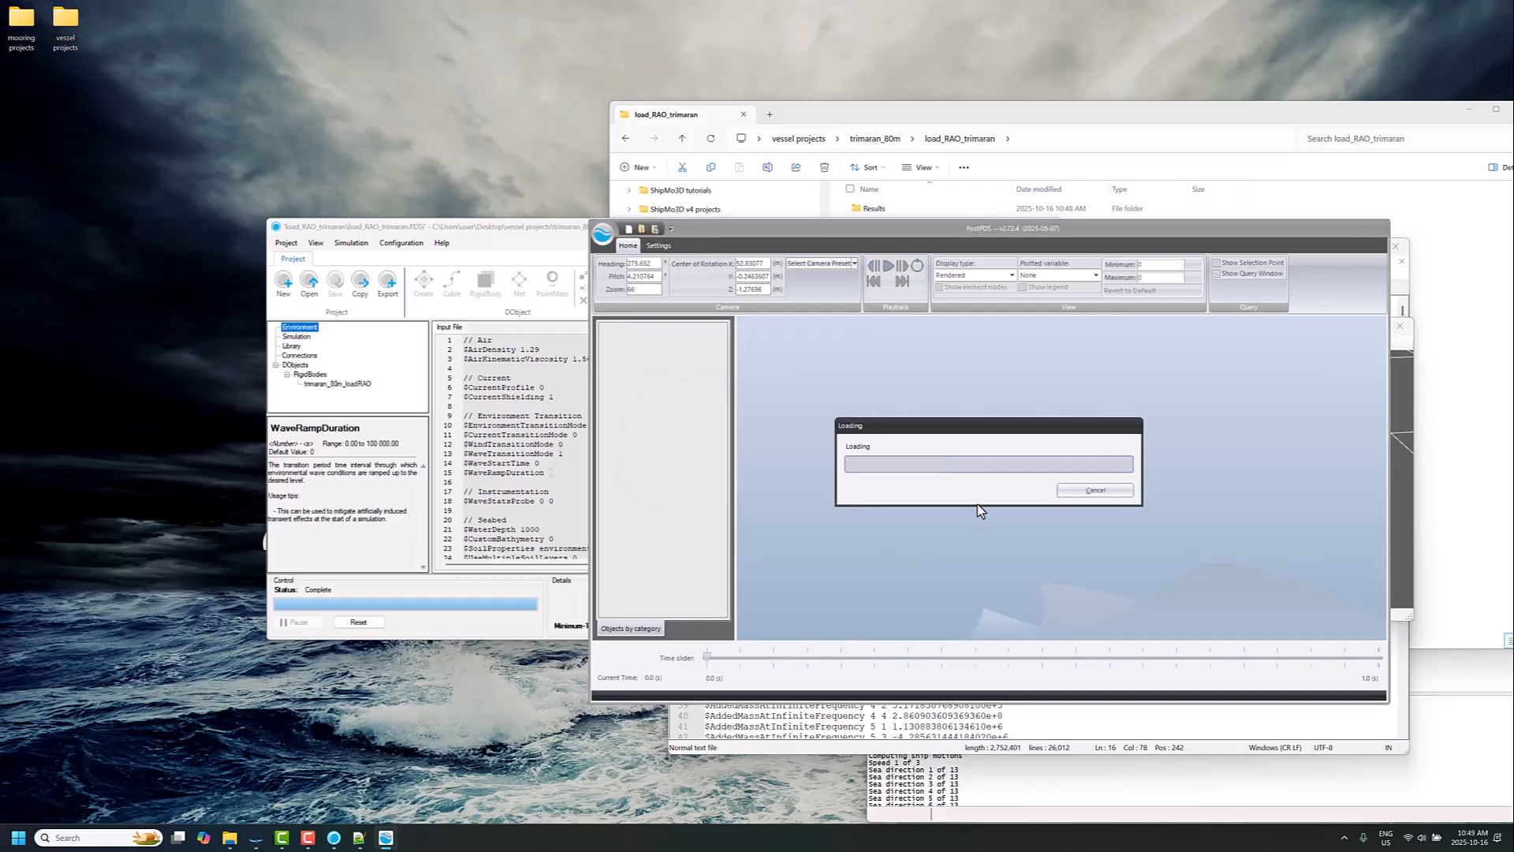
pyautogui.moveTo(972, 511); pyautogui.dragTo(1065, 524)
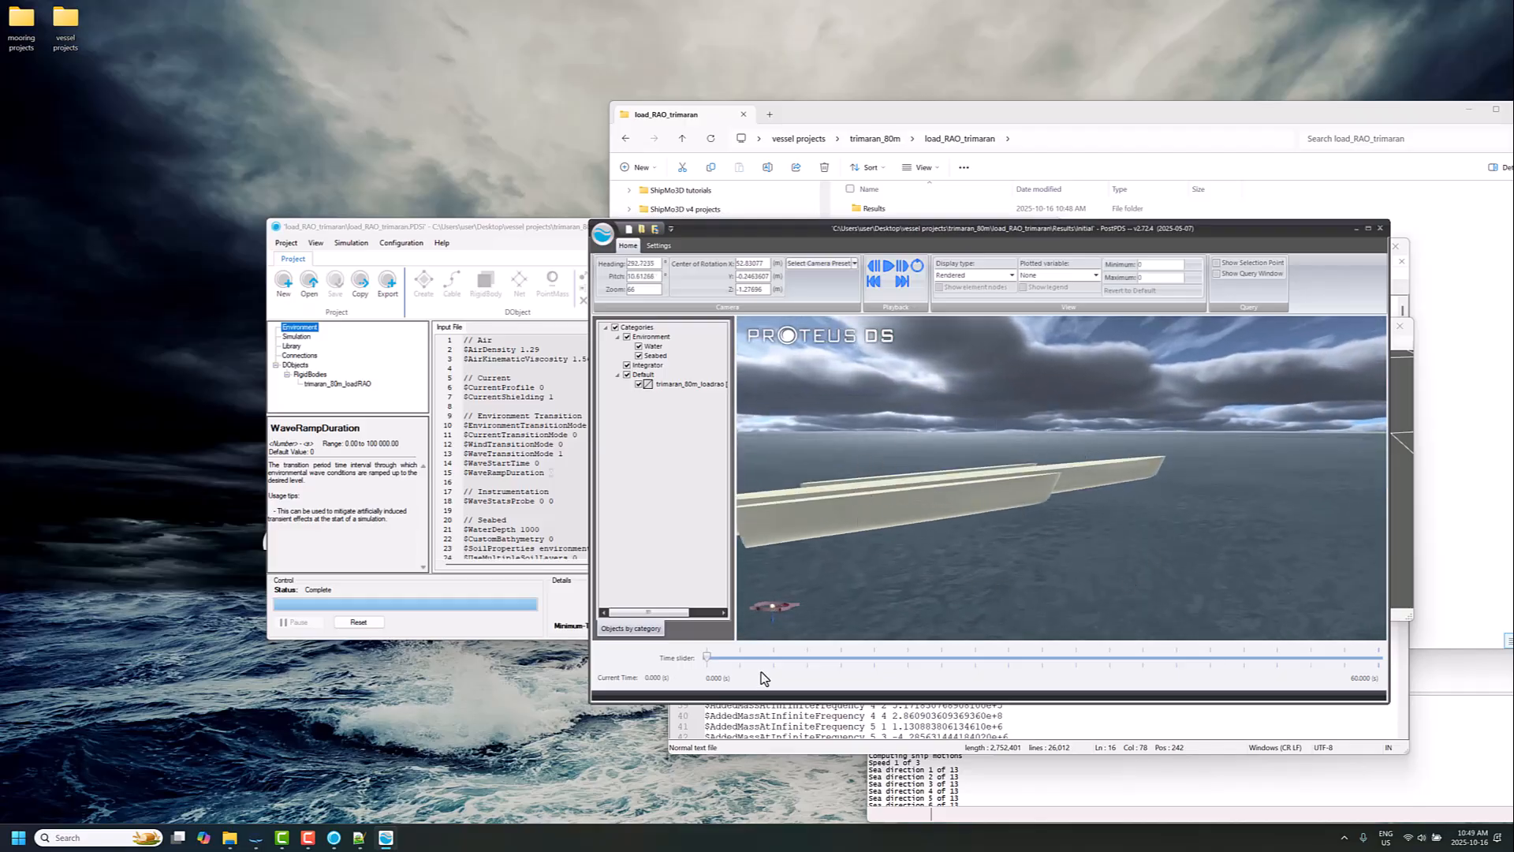
pyautogui.moveTo(707, 660); pyautogui.dragTo(931, 659)
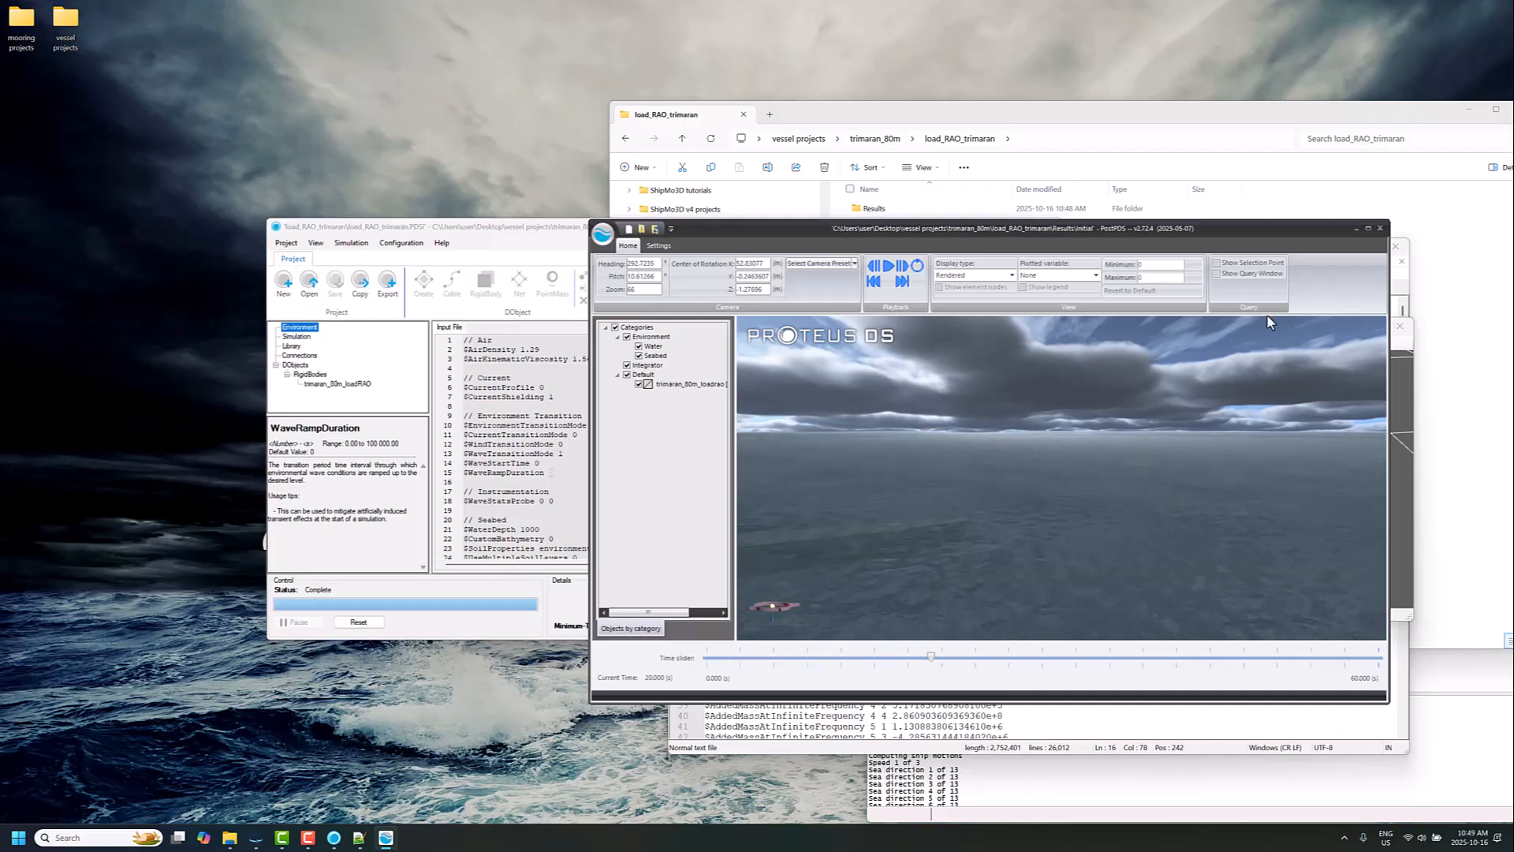
# Step: Minimize PostPDS and reset the completed wave simulation, erasing its results
pyautogui.click(1355, 228)
pyautogui.click(360, 618)
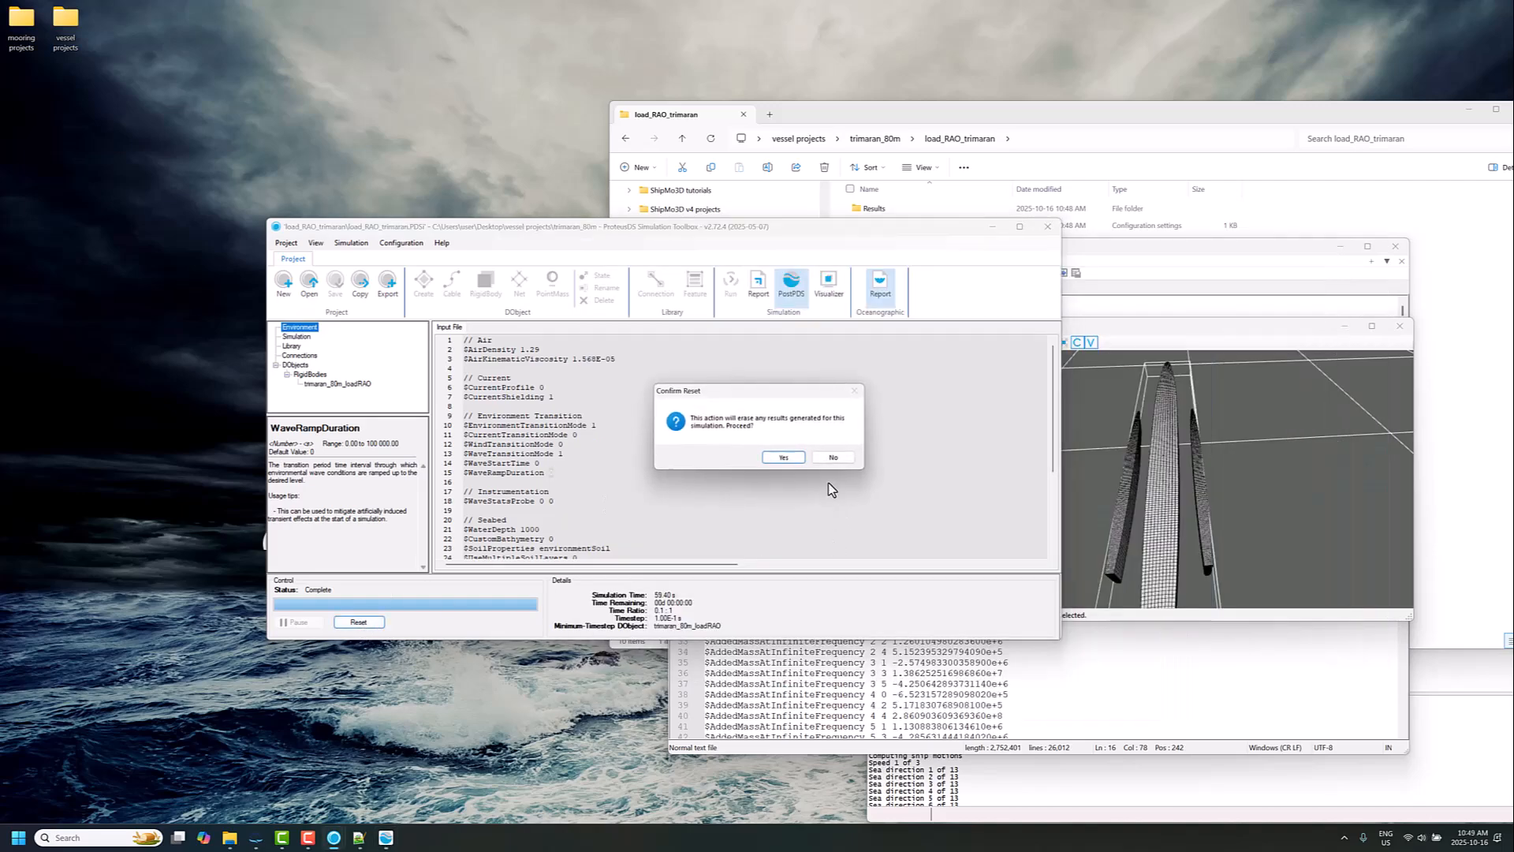
pyautogui.click(801, 462)
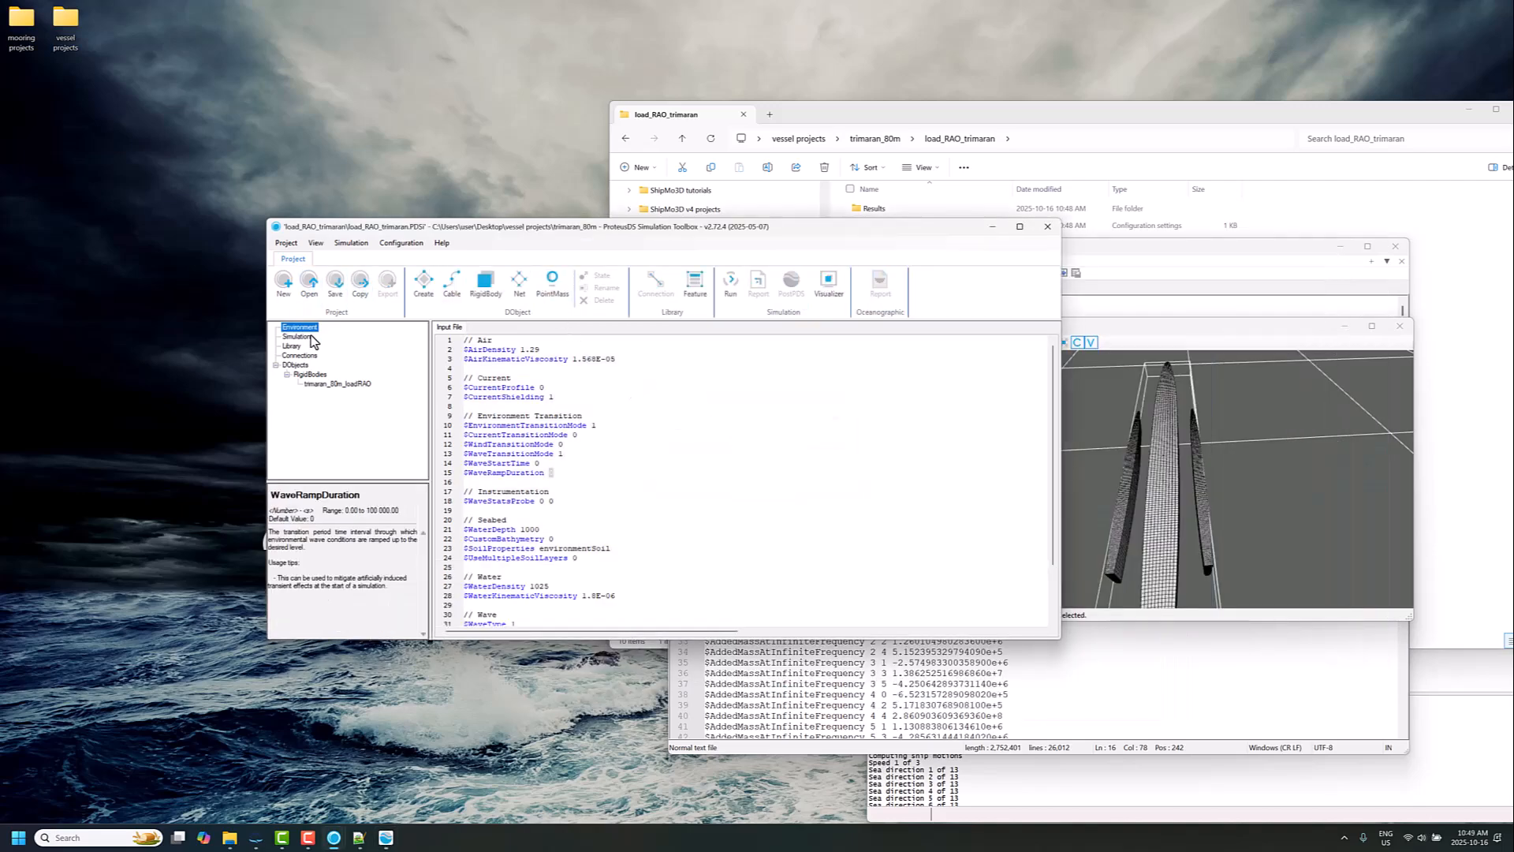
# Step: Set the trimaran rigid body's initial pitch to 0 degrees and regenerate its state
pyautogui.click(339, 385)
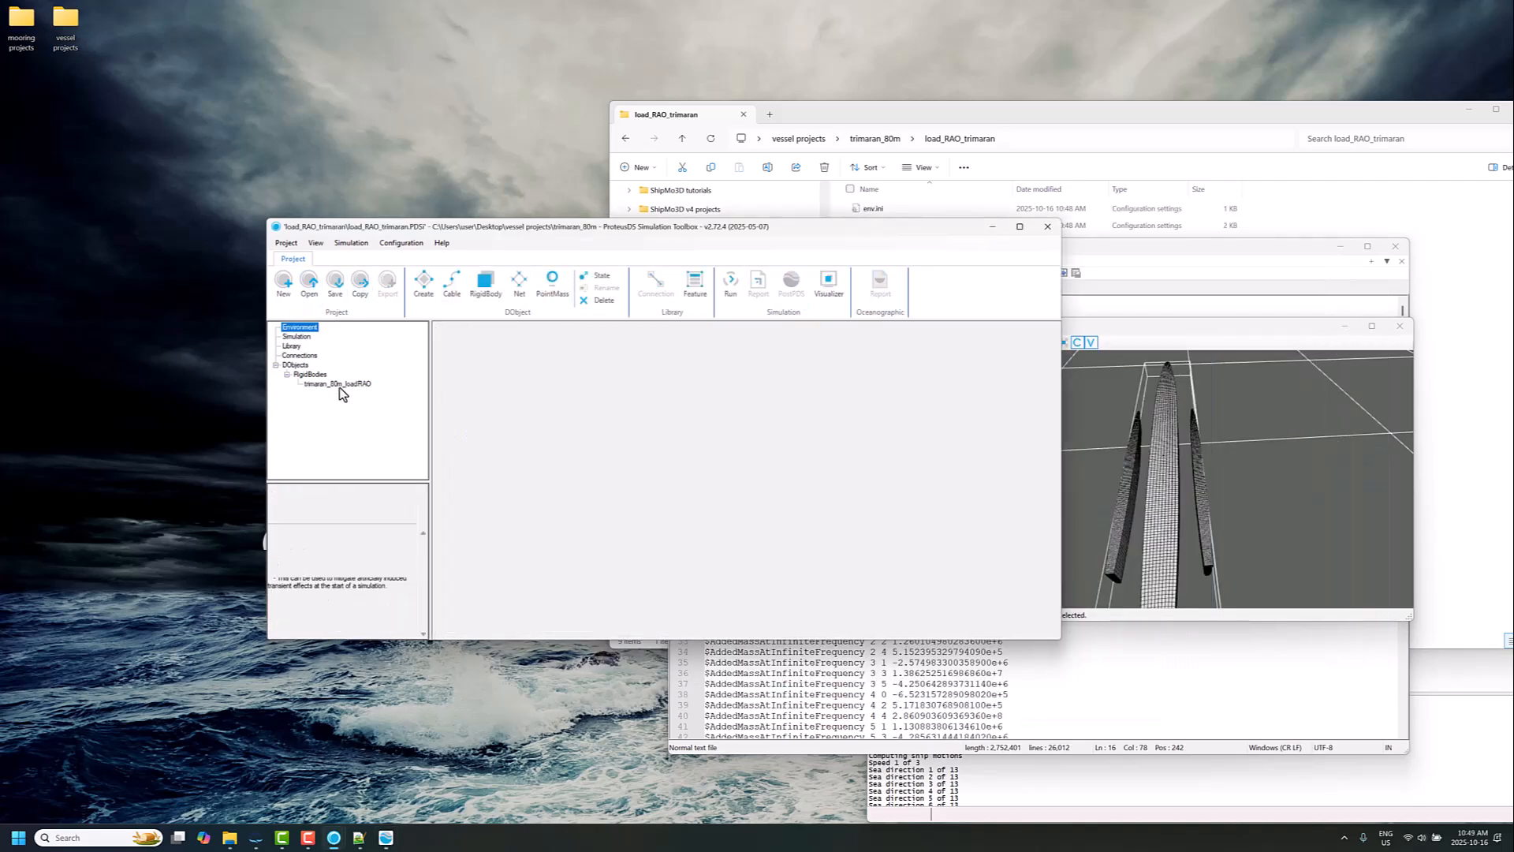
pyautogui.click(603, 276)
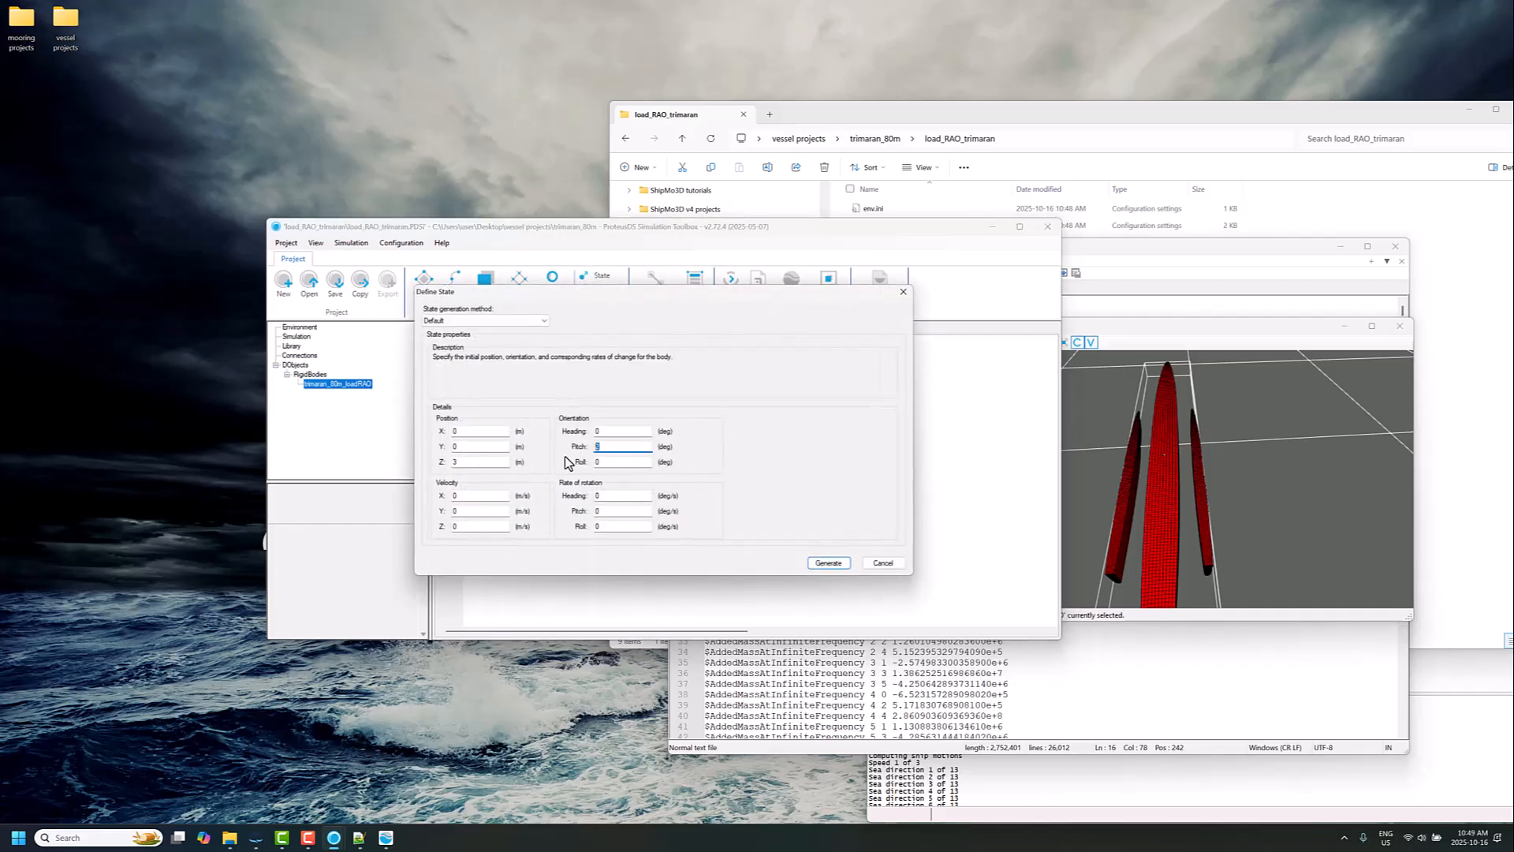
pyautogui.click(820, 564)
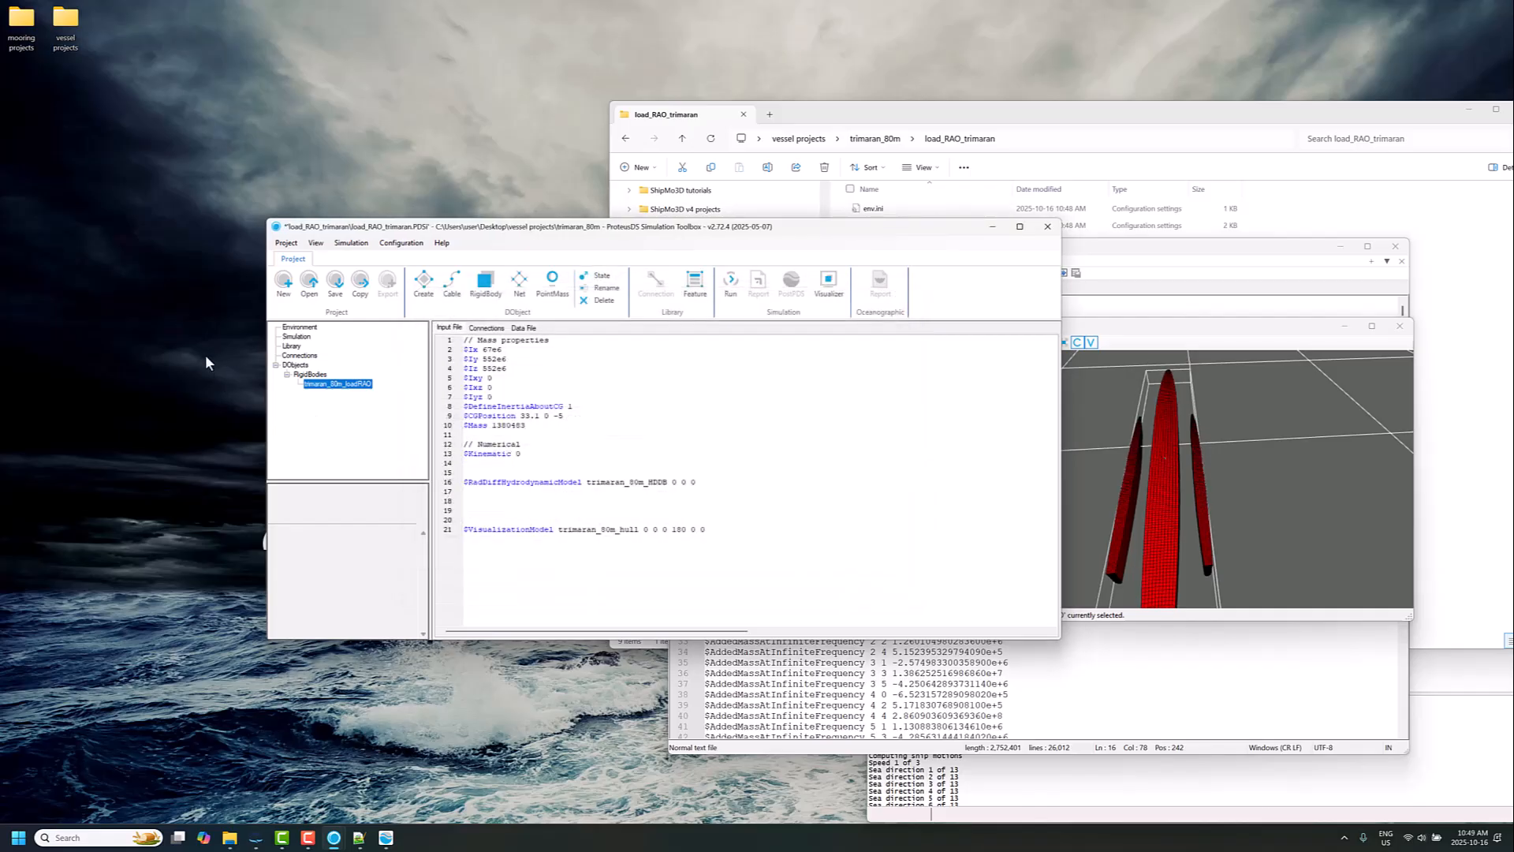
# Step: Set WaveRampDuration to 10 in the Environment input file, save the project and run the simulation
pyautogui.click(304, 328)
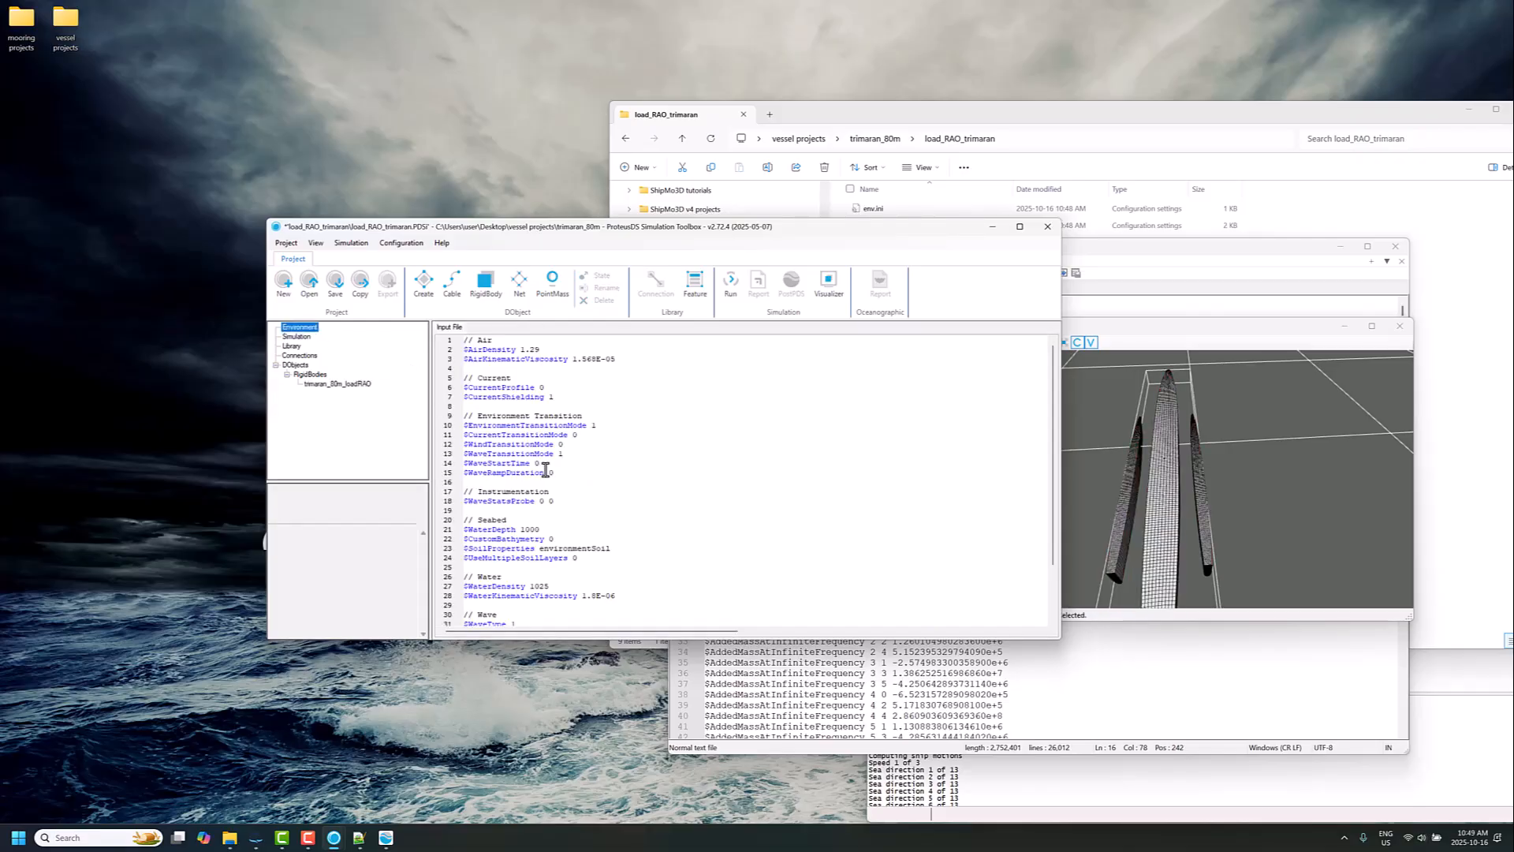
pyautogui.moveTo(599, 425); pyautogui.dragTo(556, 479)
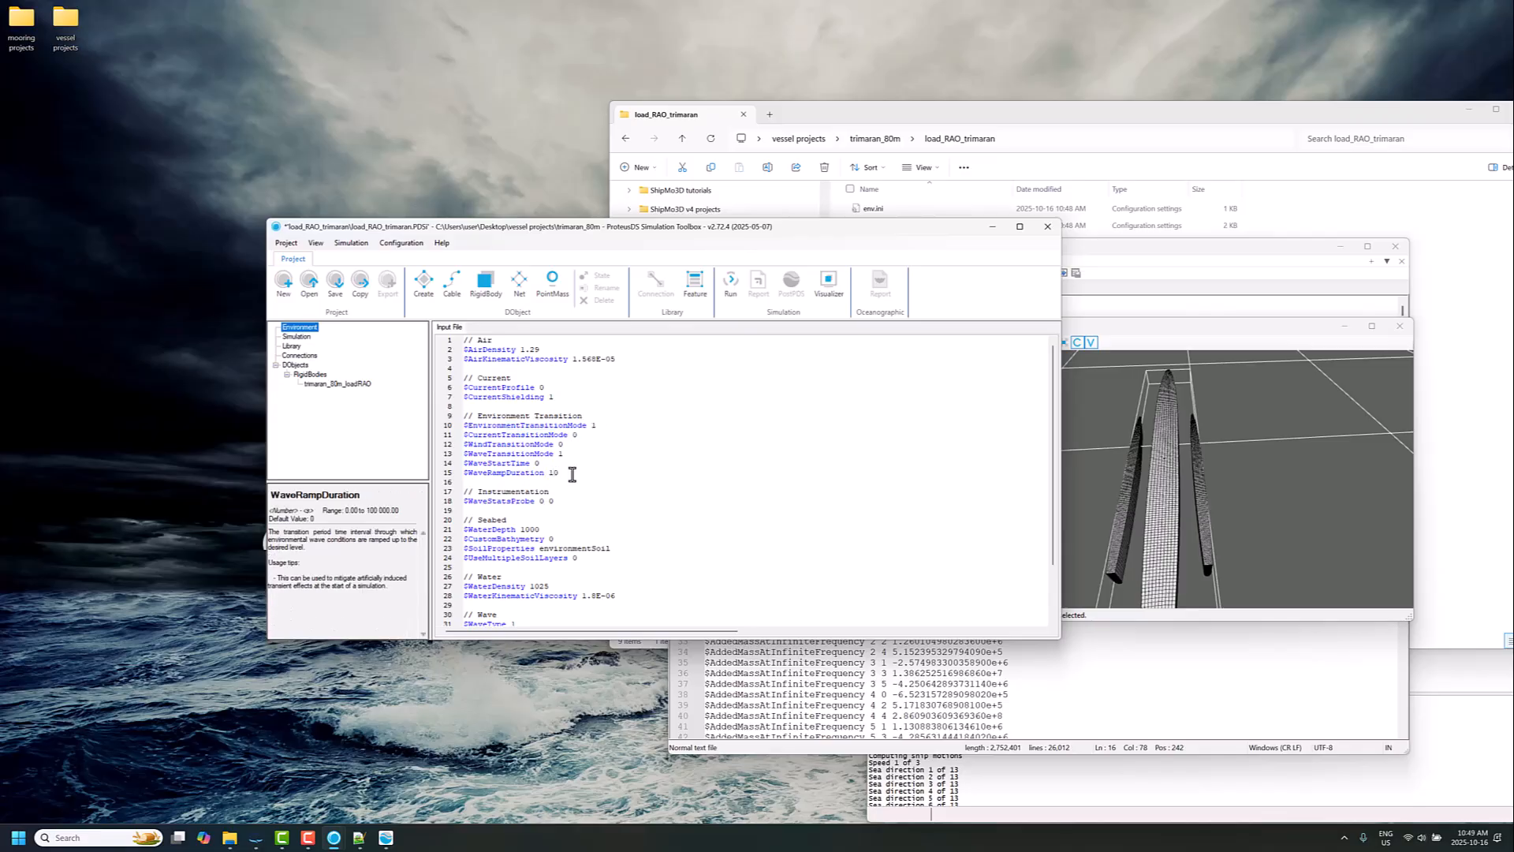
pyautogui.click(734, 287)
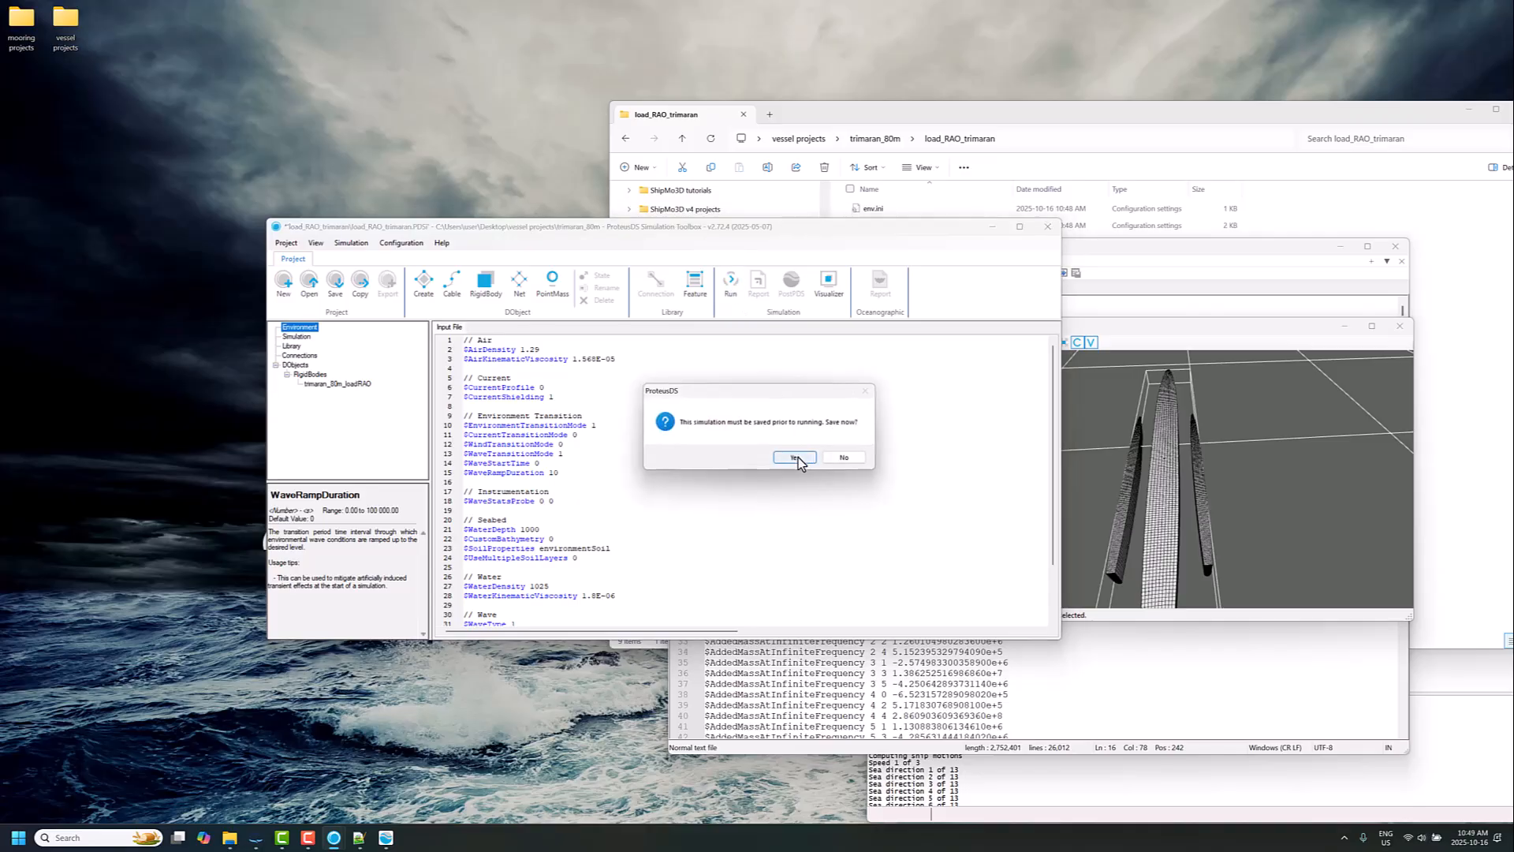
pyautogui.click(797, 457)
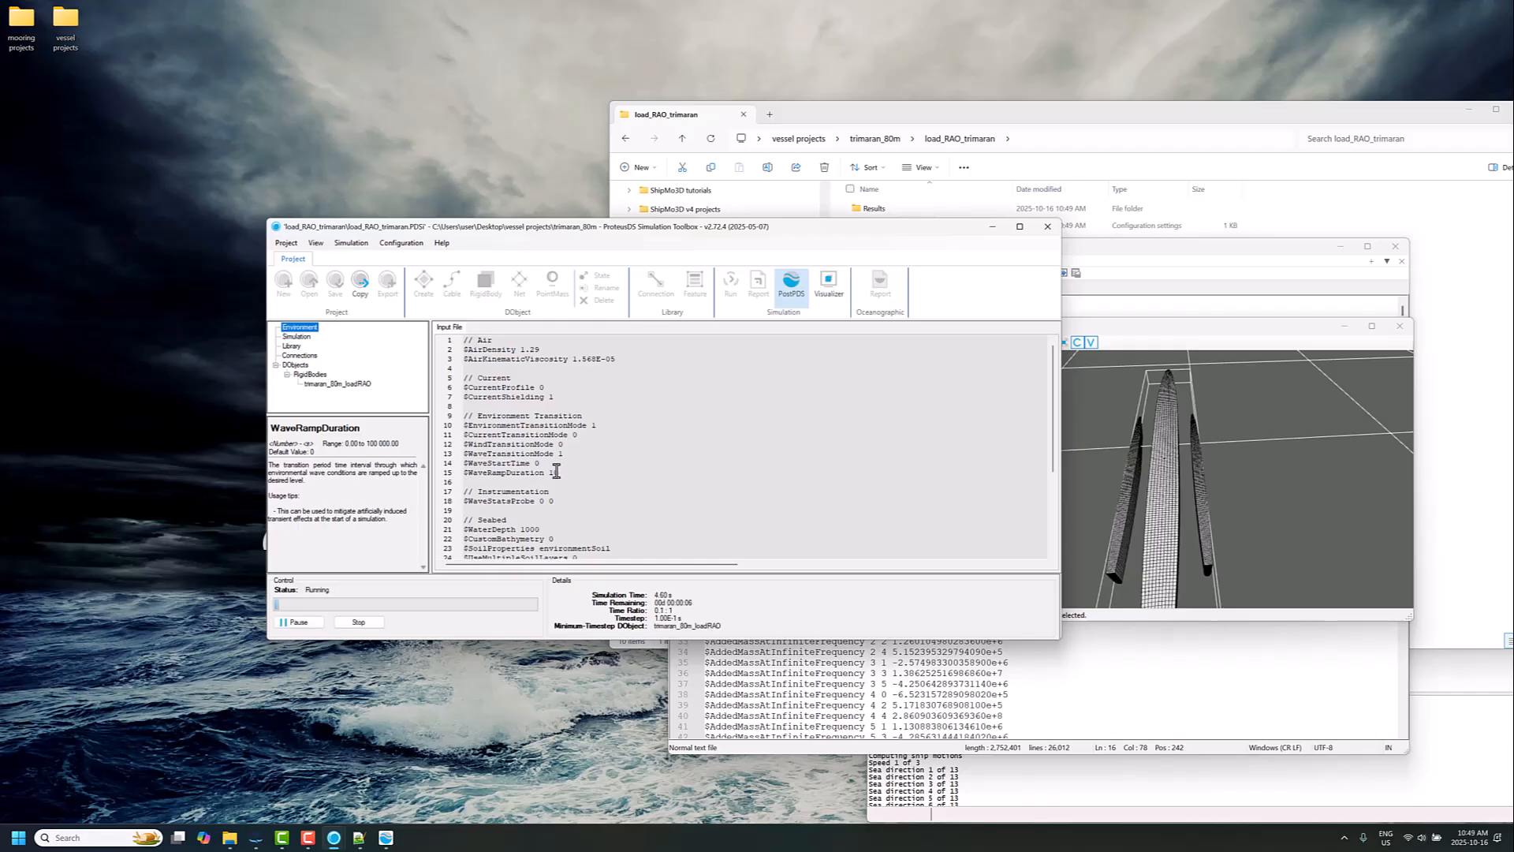
pyautogui.scroll(-5, 561, 501)
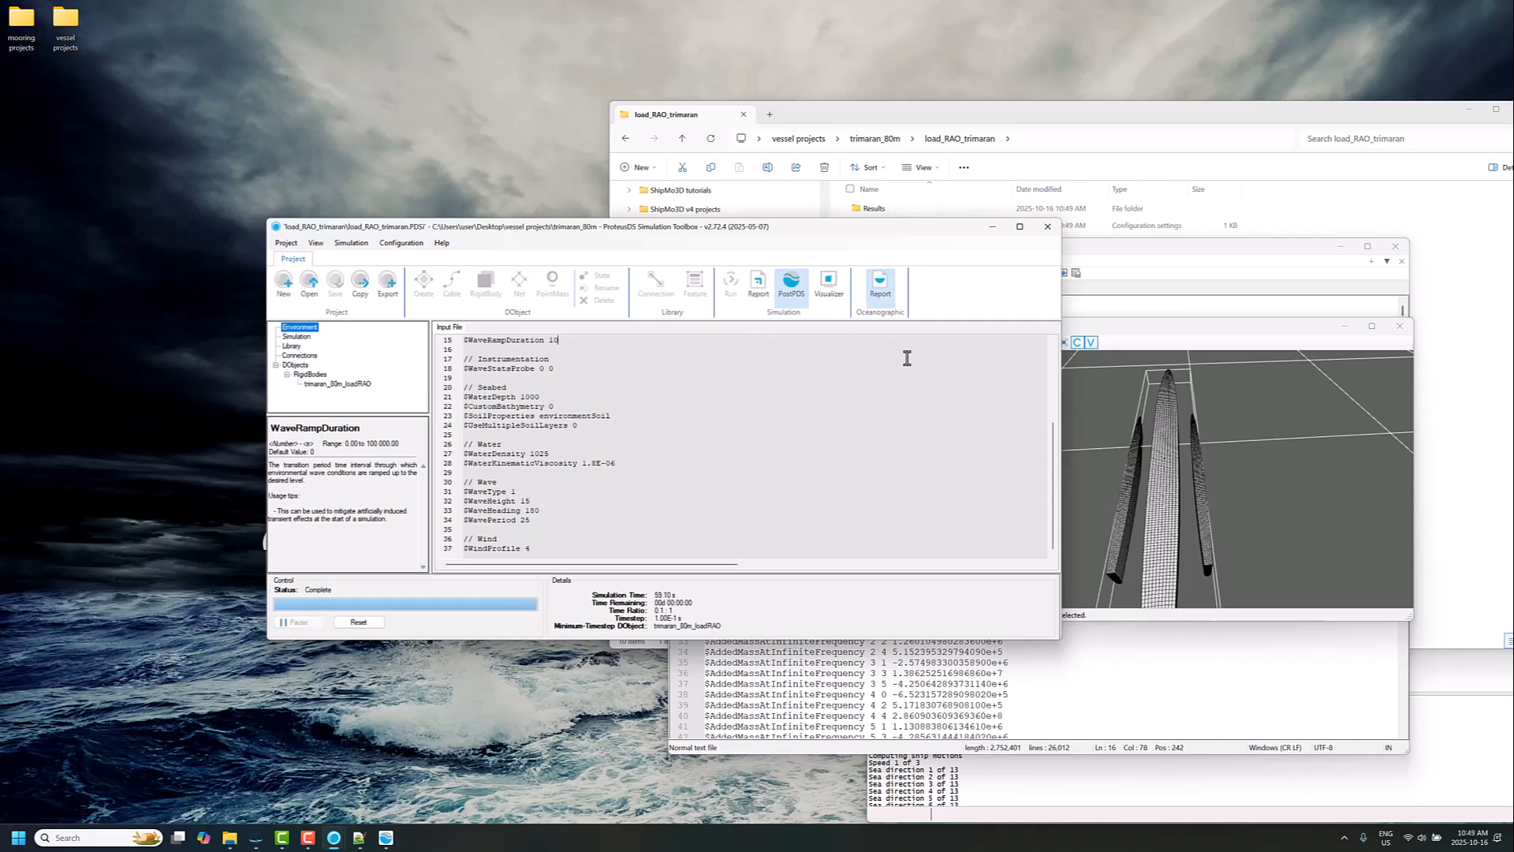
# Step: Reload the ramped-wave results in PostPDS and play back the trimaran's motion from side and stern views, pausing the playback at the end
pyautogui.click(384, 838)
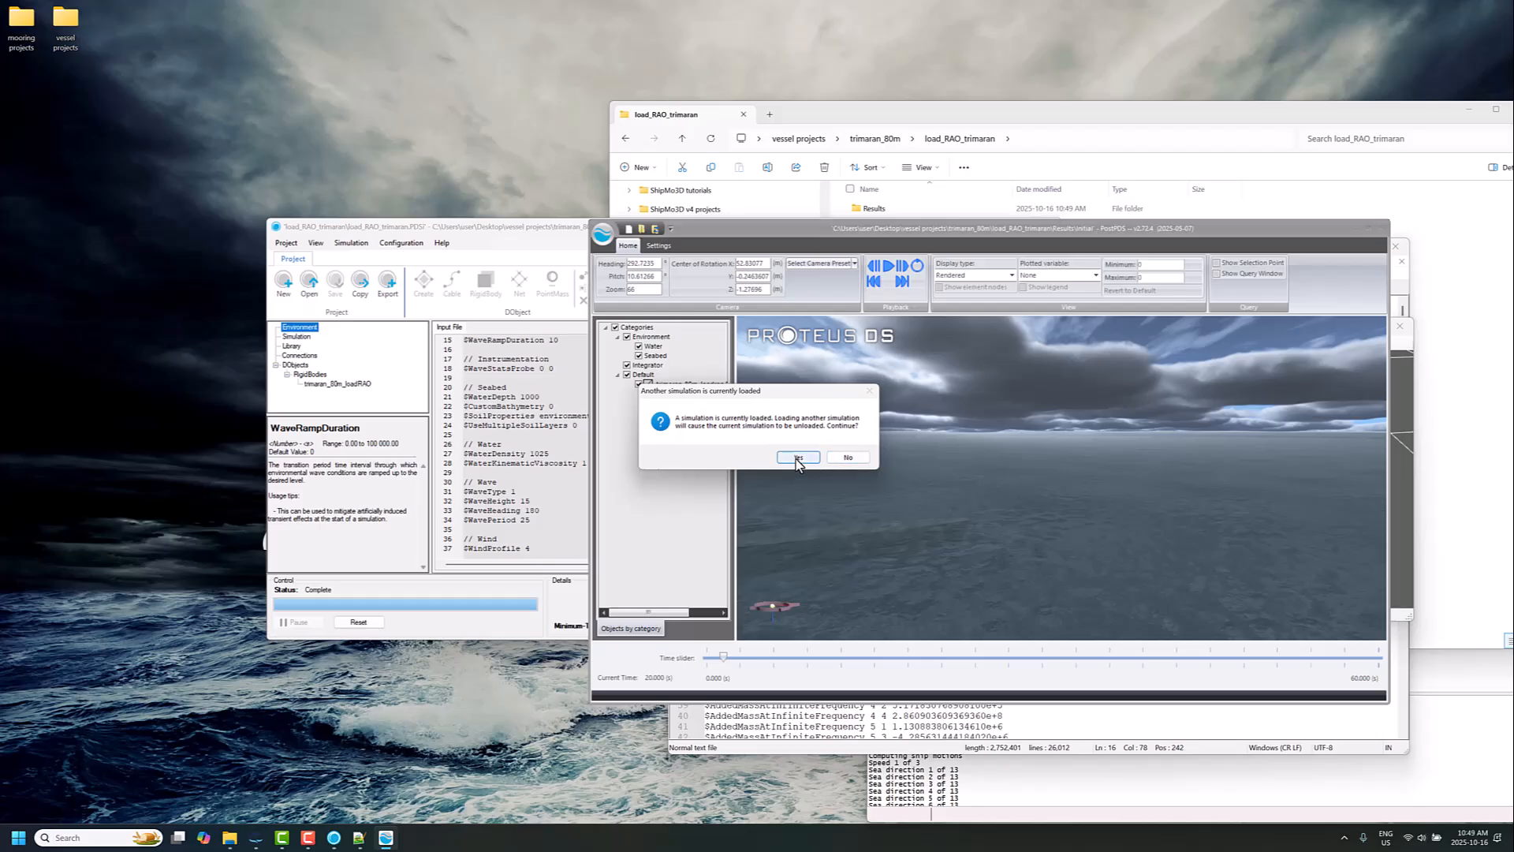
pyautogui.click(796, 458)
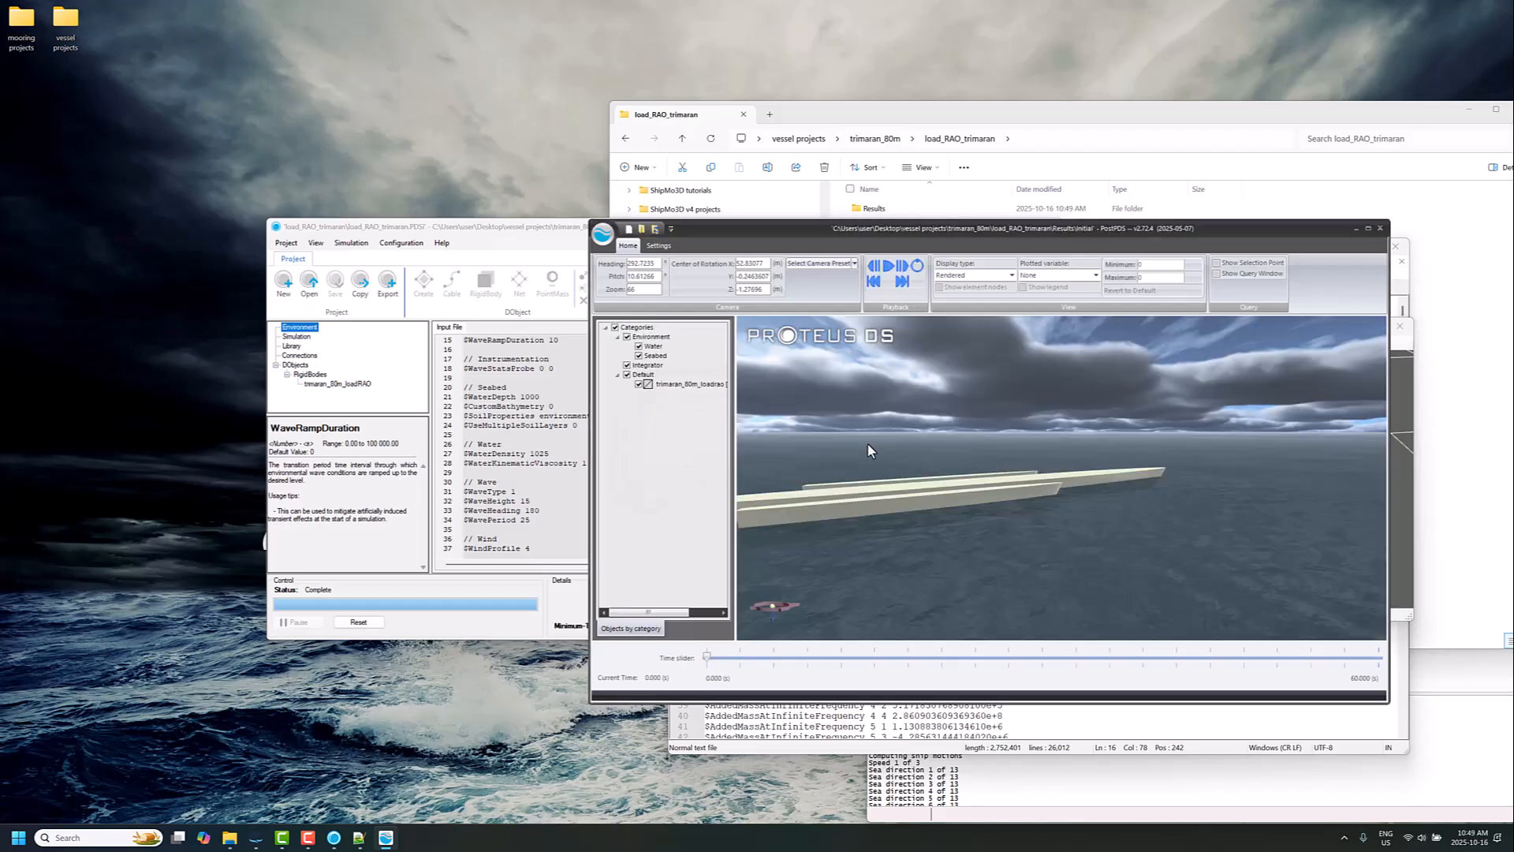
pyautogui.moveTo(967, 486); pyautogui.dragTo(925, 471)
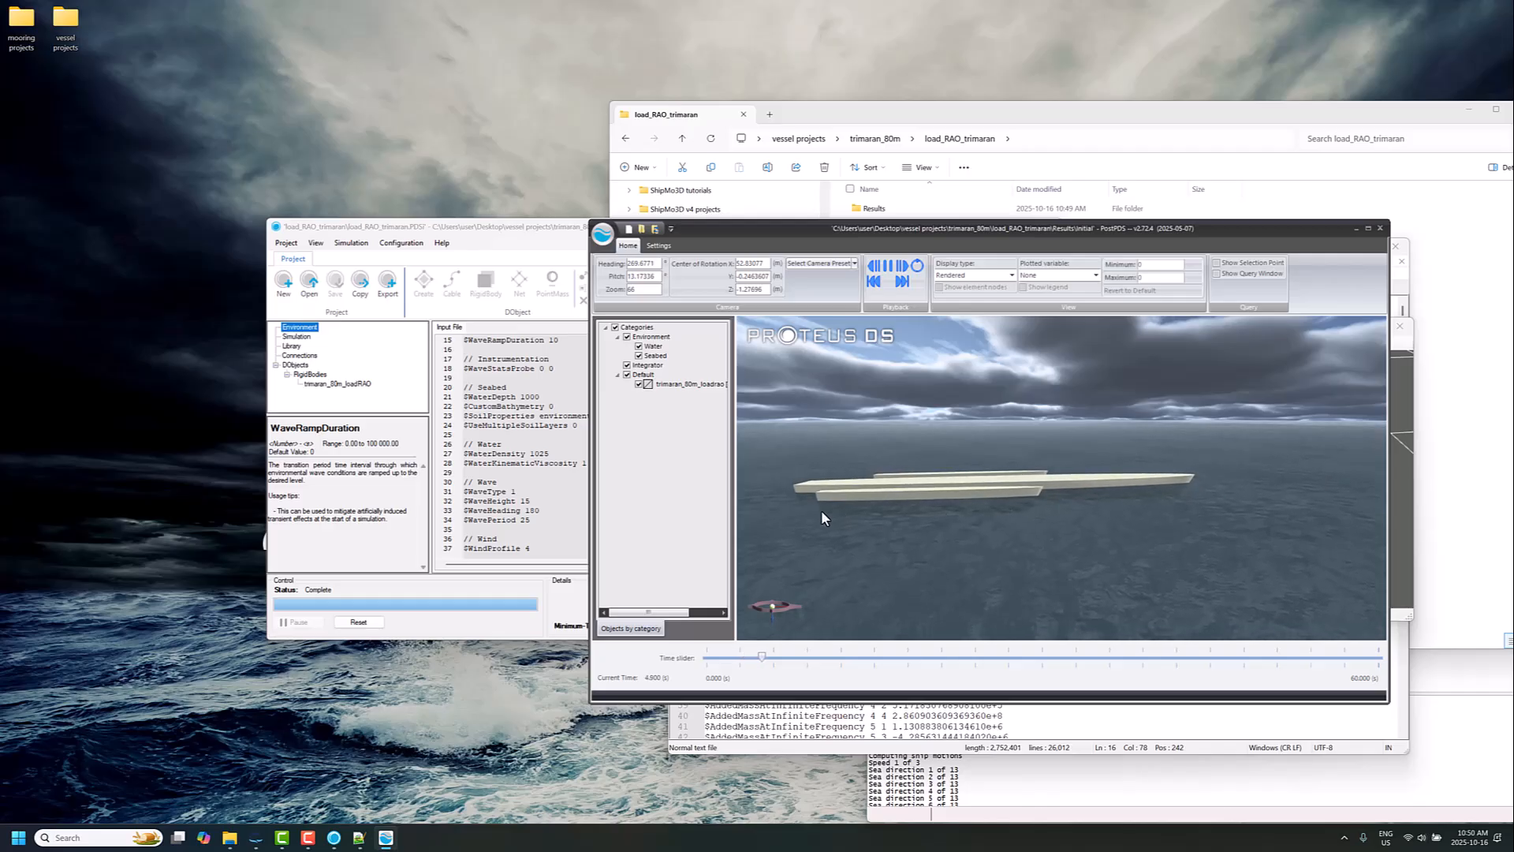
pyautogui.moveTo(993, 485); pyautogui.dragTo(1051, 474)
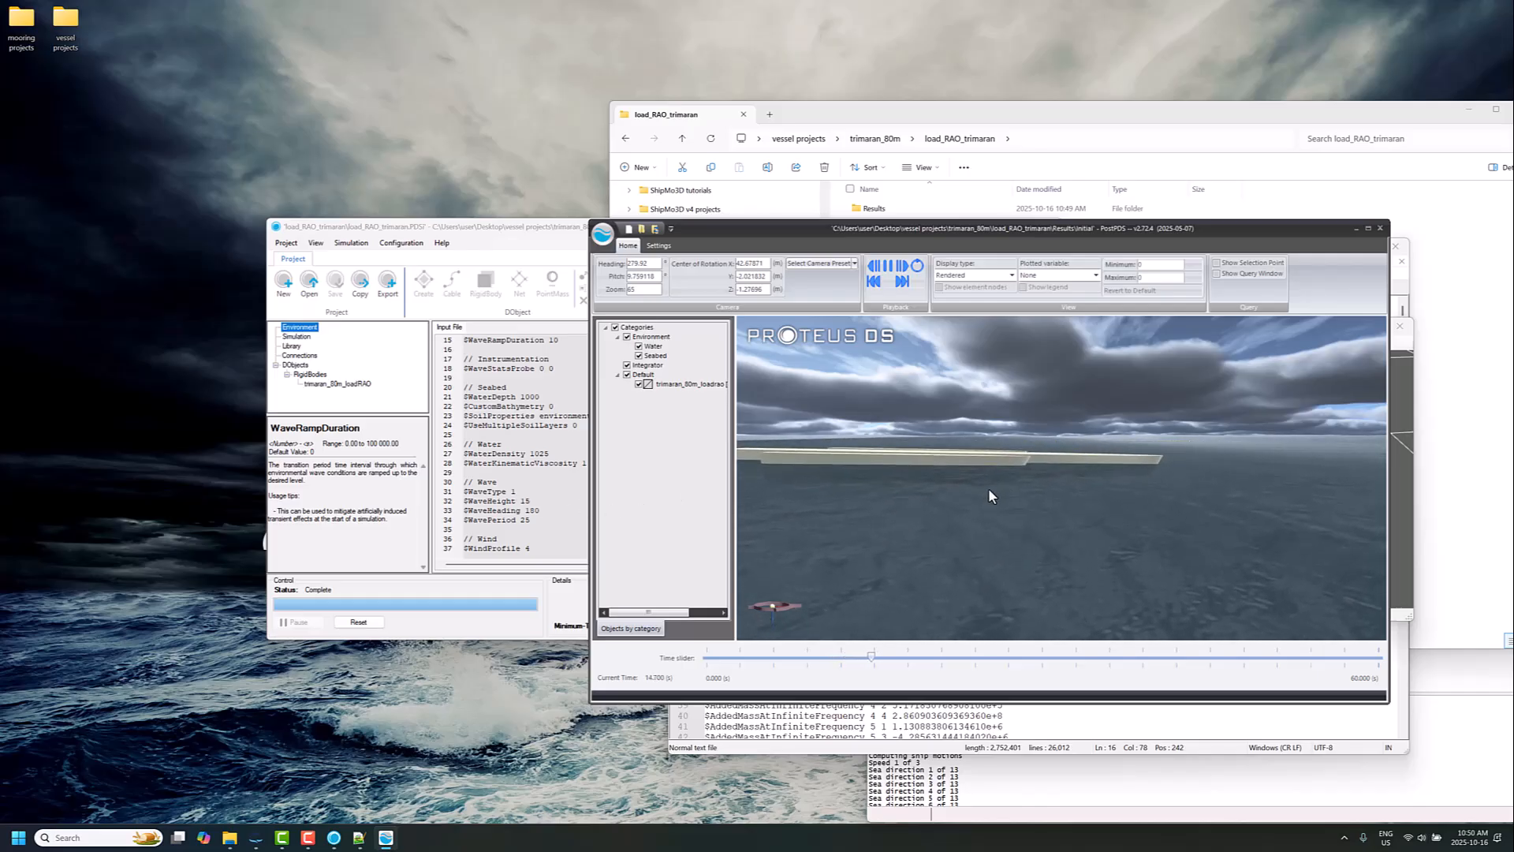
pyautogui.moveTo(989, 489); pyautogui.dragTo(1035, 495)
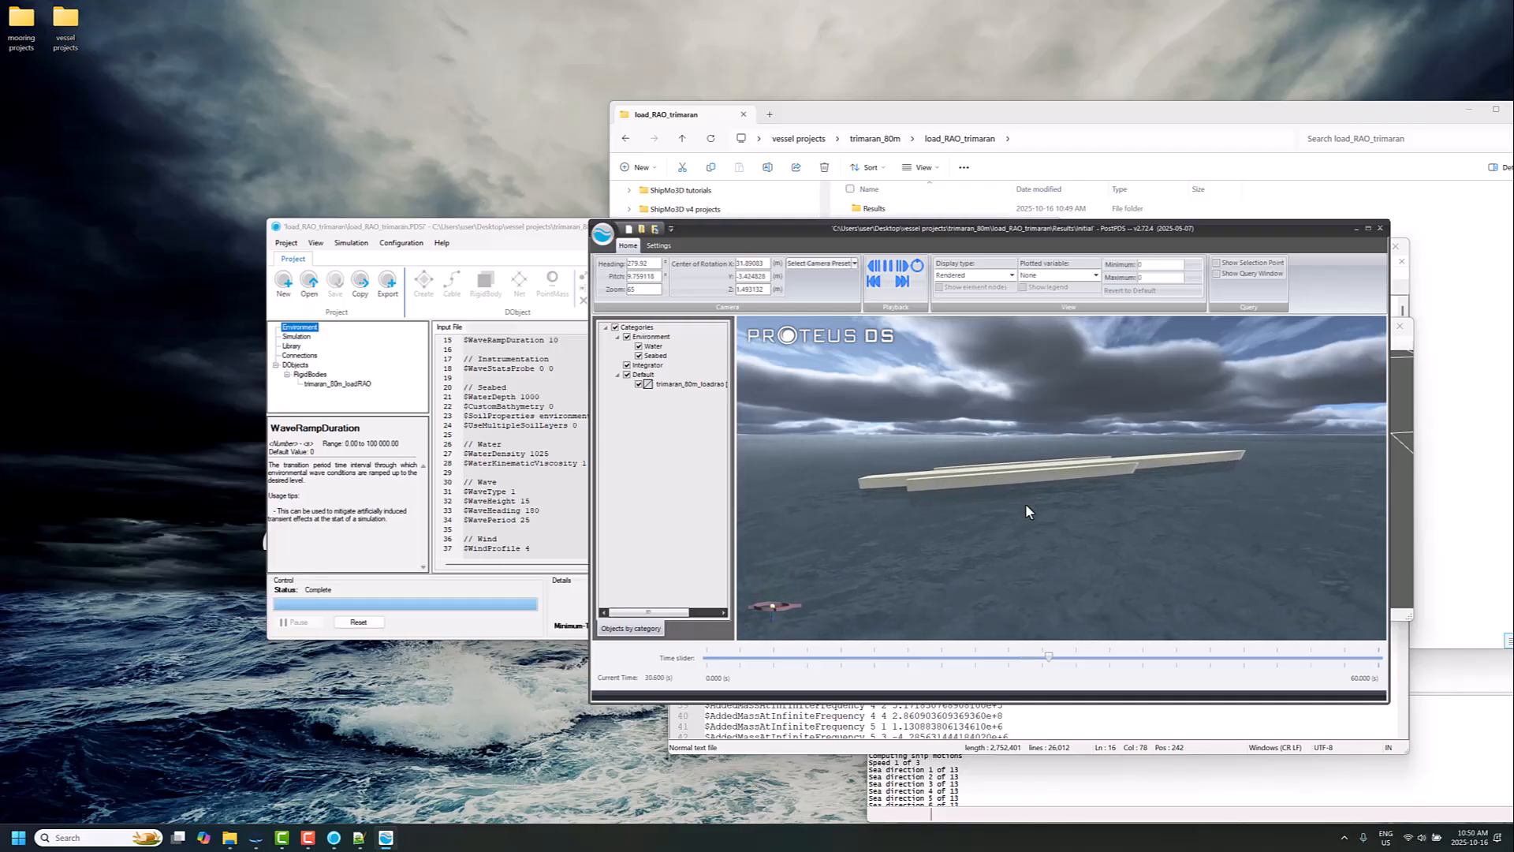
pyautogui.moveTo(1025, 504); pyautogui.dragTo(1063, 455)
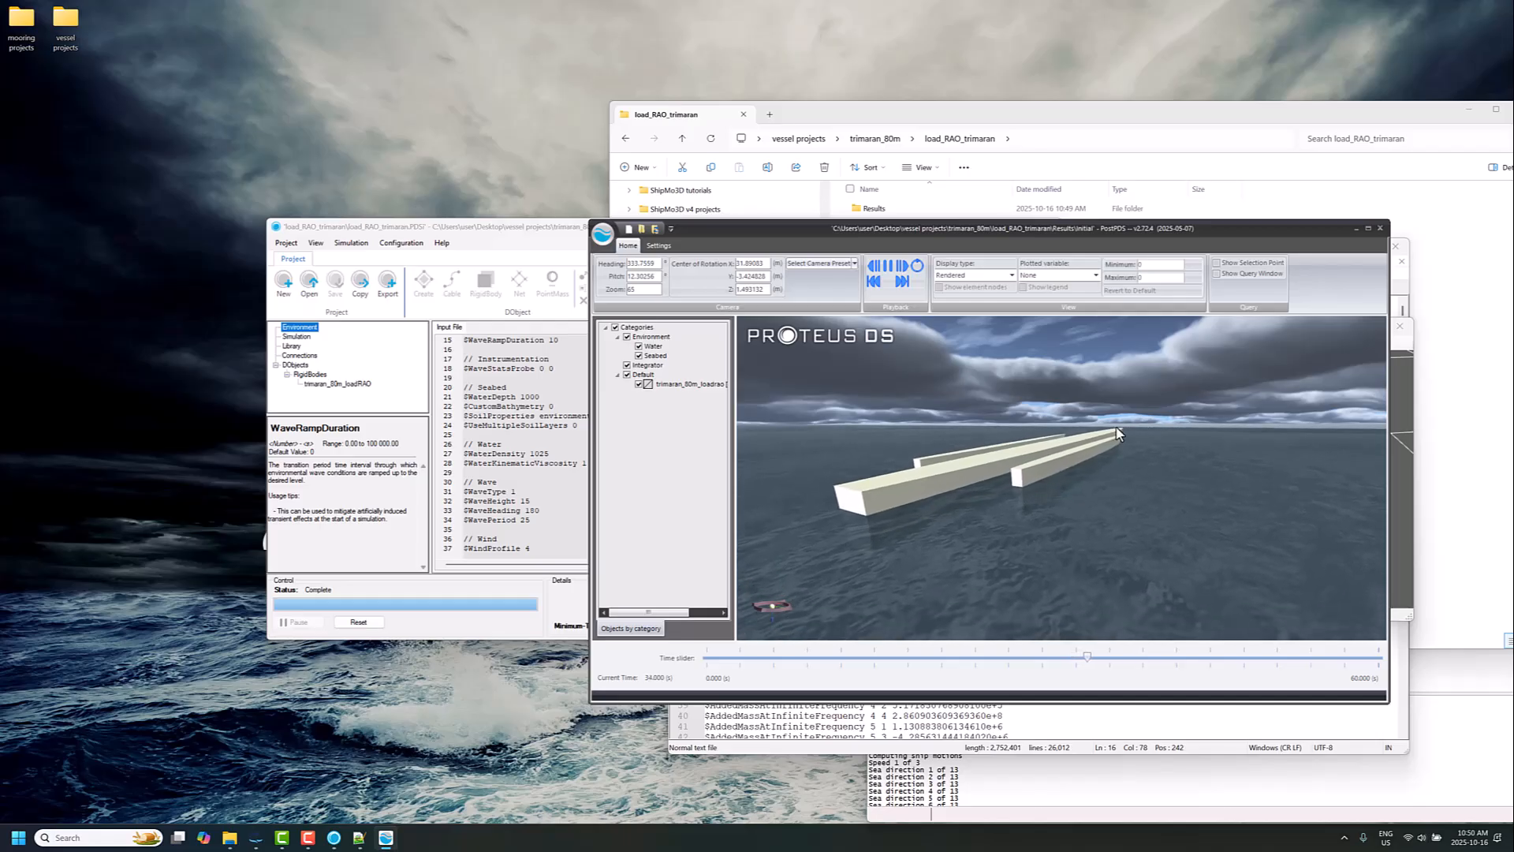
pyautogui.click(887, 269)
# Step: Return to the ProteusDS project and reset the completed simulation with the 15 m waves, erasing its results
pyautogui.click(523, 498)
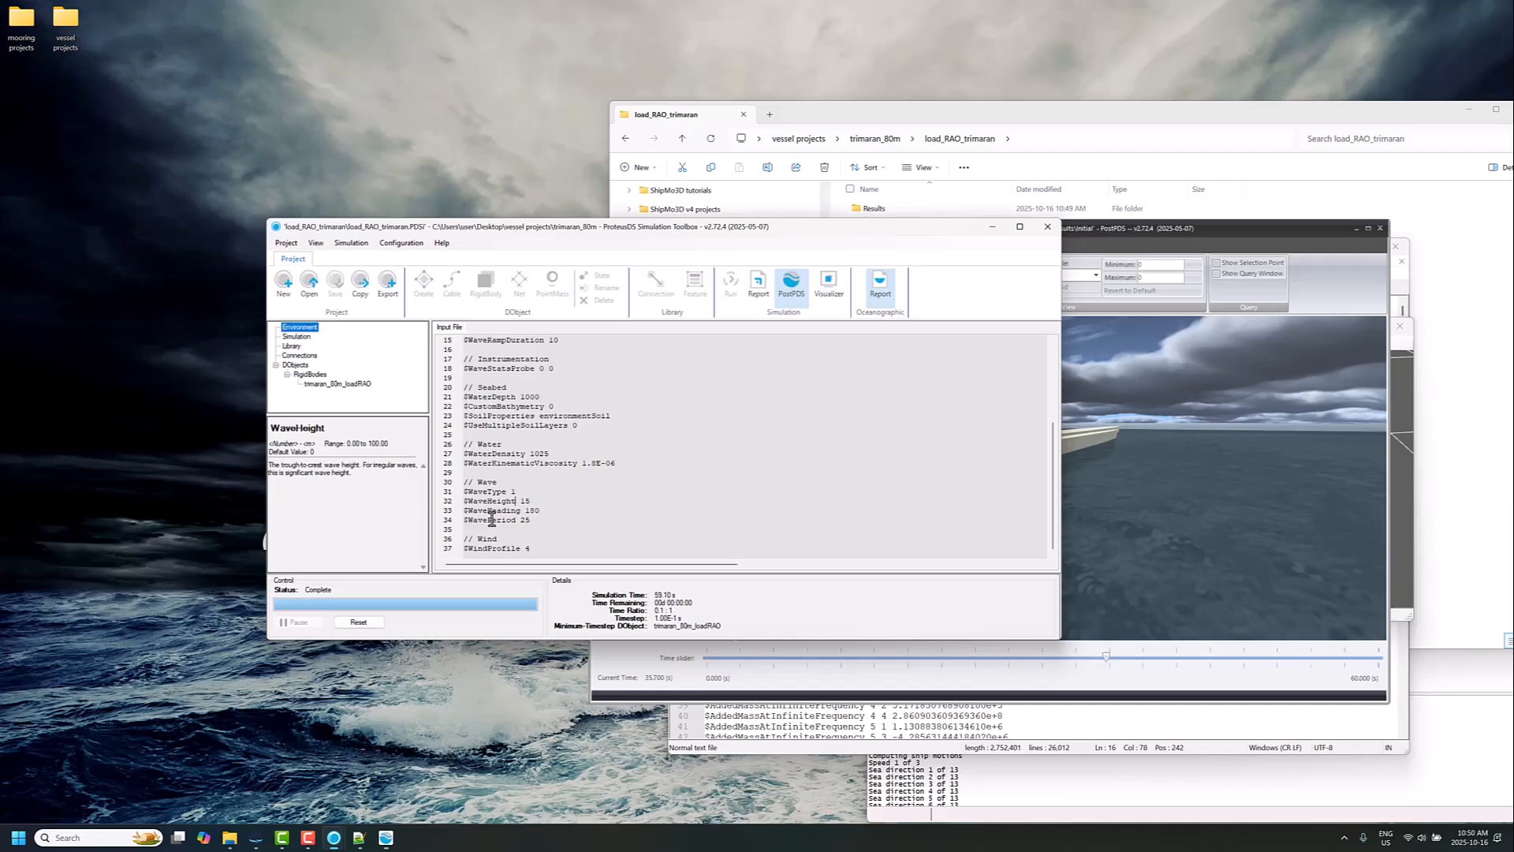
pyautogui.click(358, 621)
pyautogui.click(783, 457)
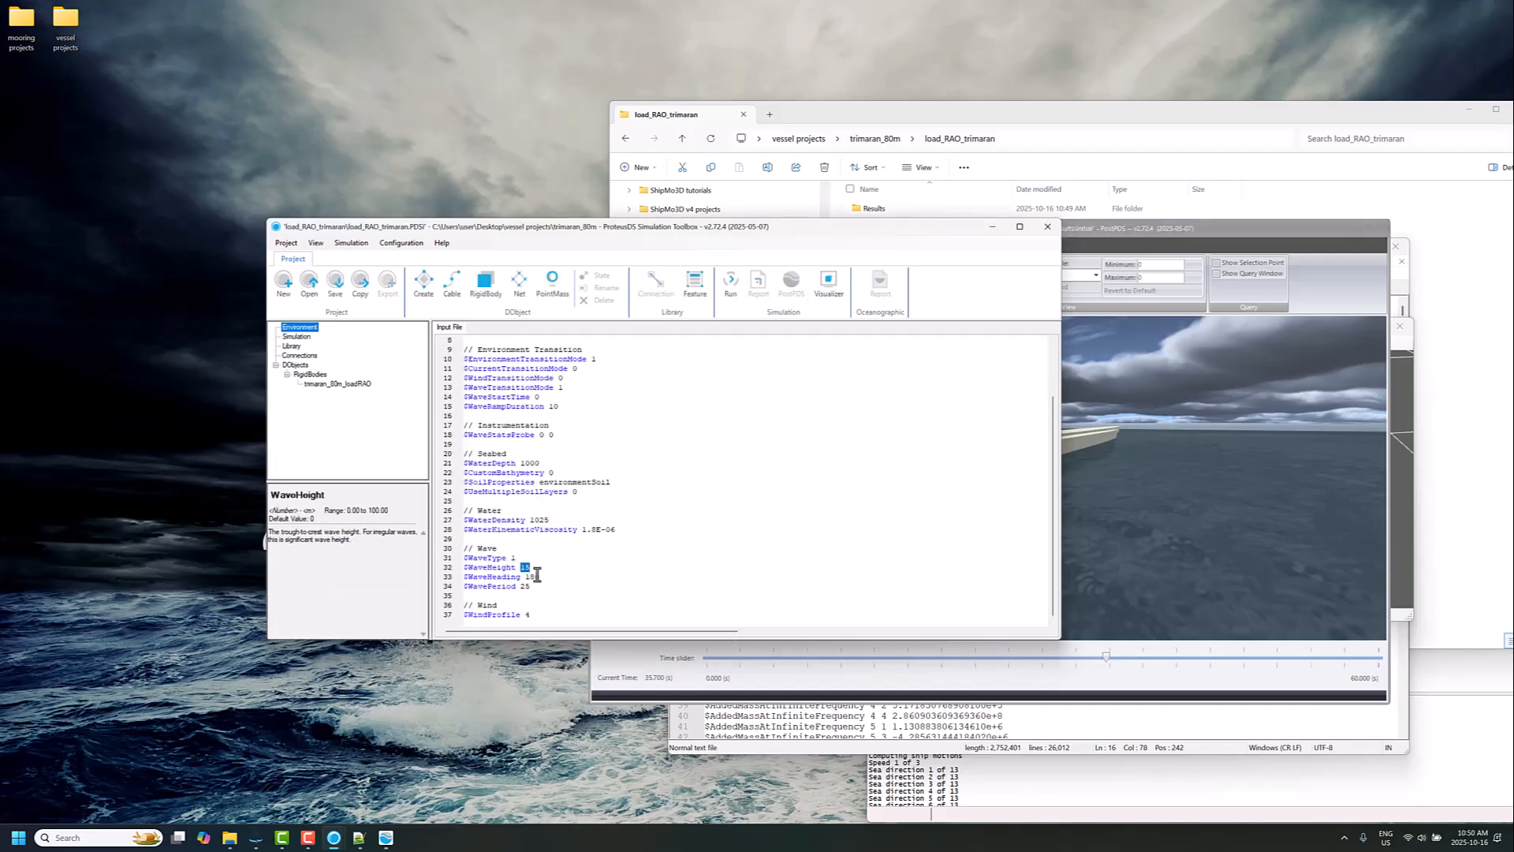
# Step: Set WaveHeight to 2 with a shorter WavePeriod, save the project and run the simulation
pyautogui.write('2')
pyautogui.click(519, 588)
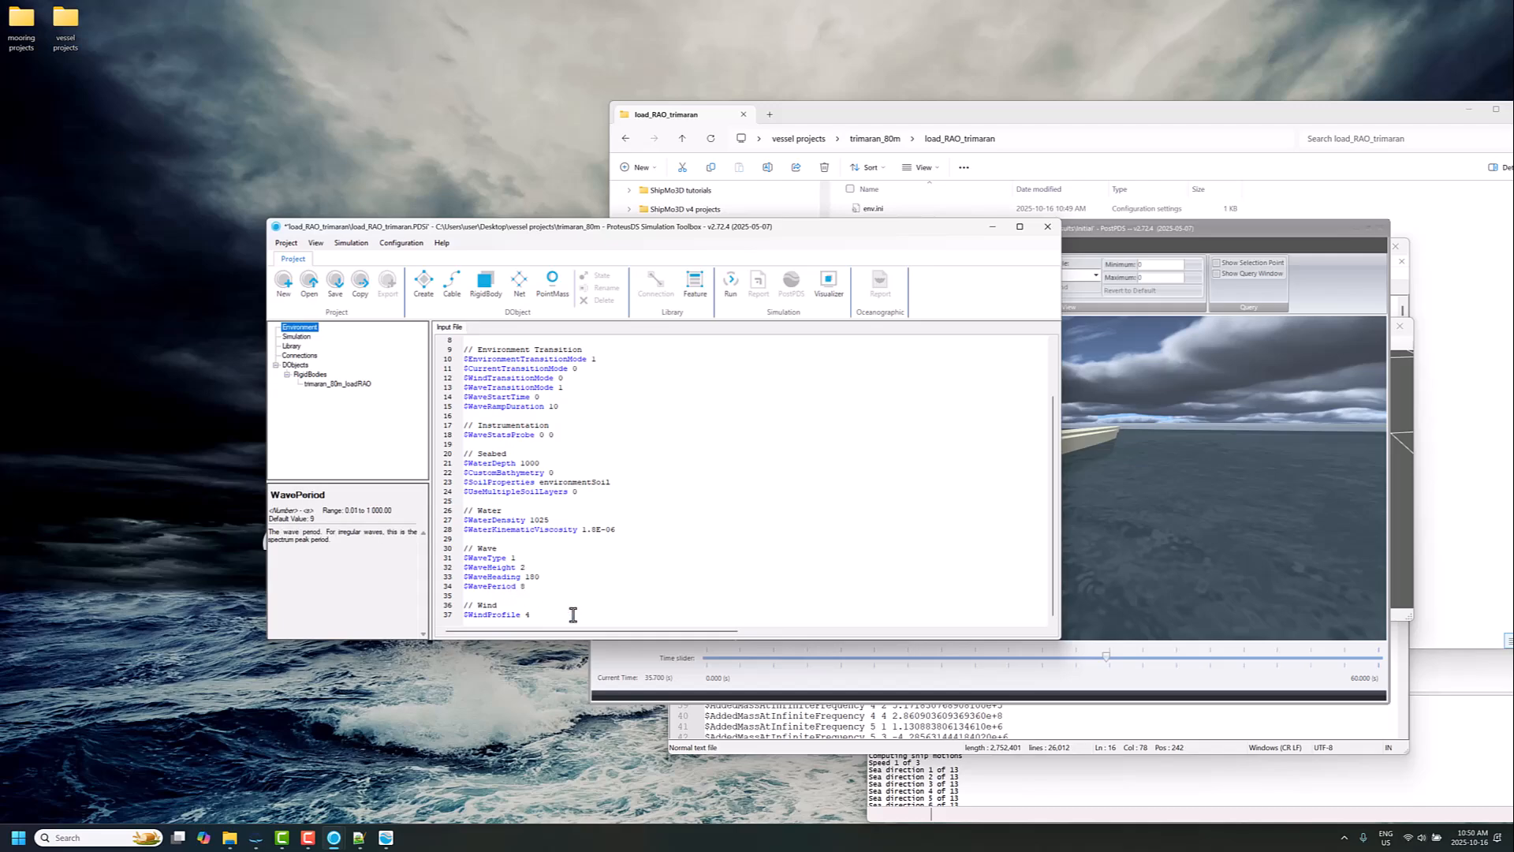
pyautogui.click(729, 293)
pyautogui.click(793, 457)
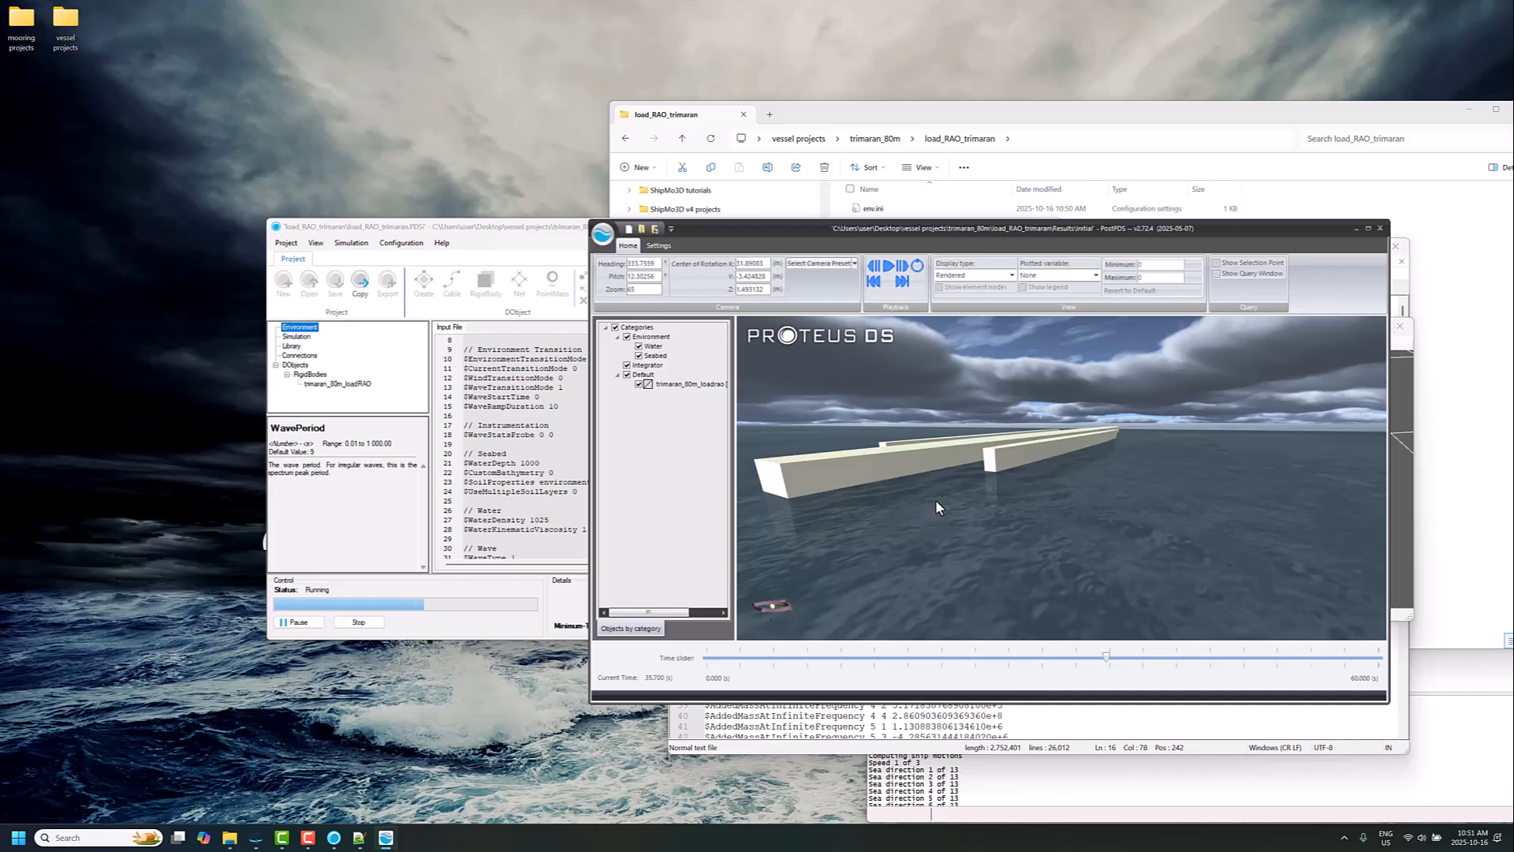
# Step: Reload the 2 m wave results in PostPDS and play back the trimaran's motion, examining it from side, bow and stern views
pyautogui.moveTo(935, 500); pyautogui.dragTo(921, 511)
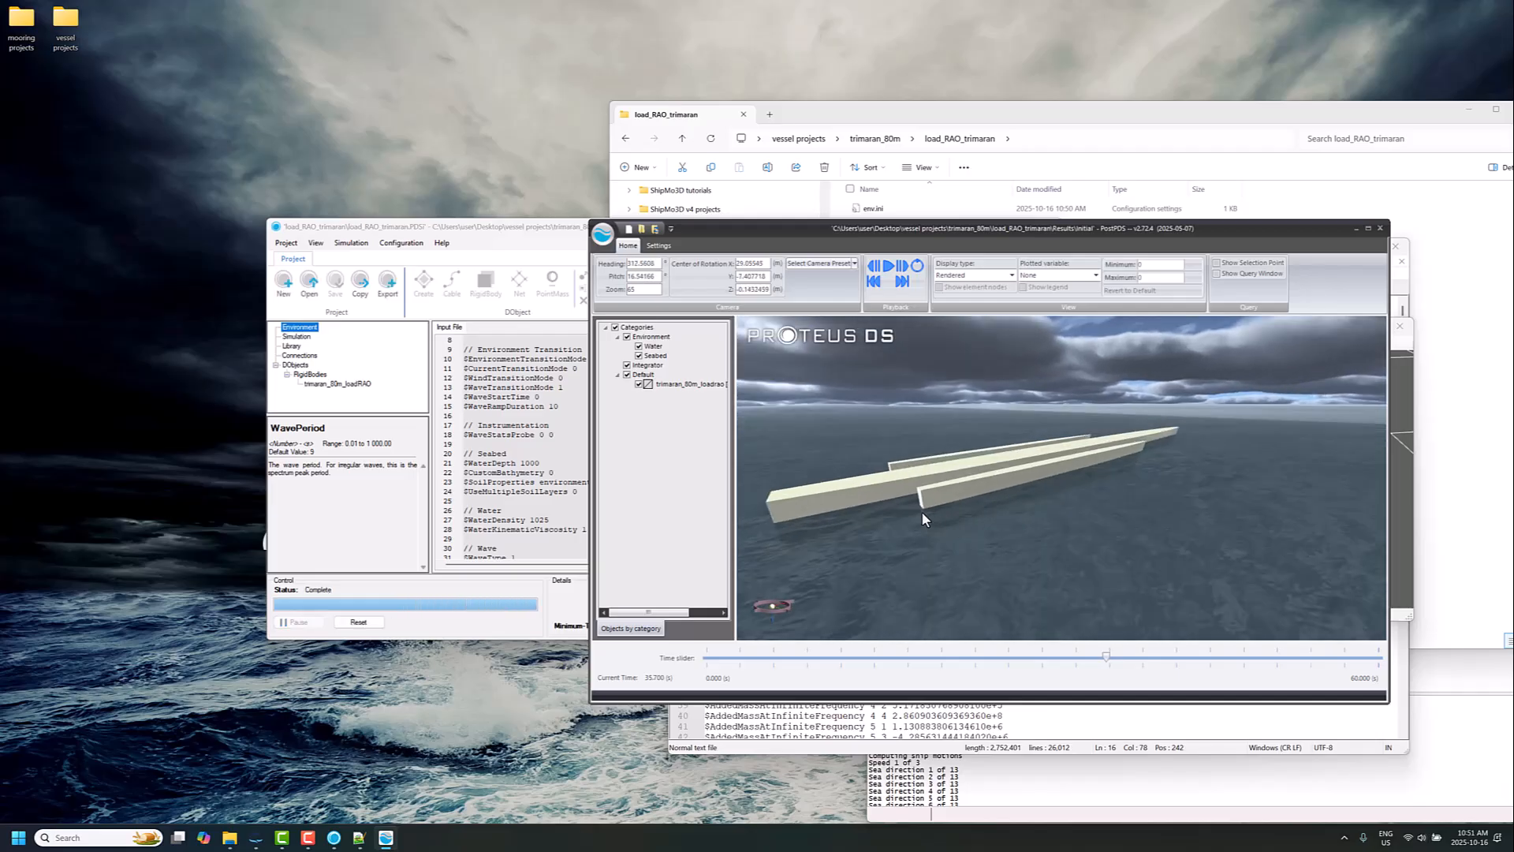
pyautogui.click(655, 230)
pyautogui.click(797, 456)
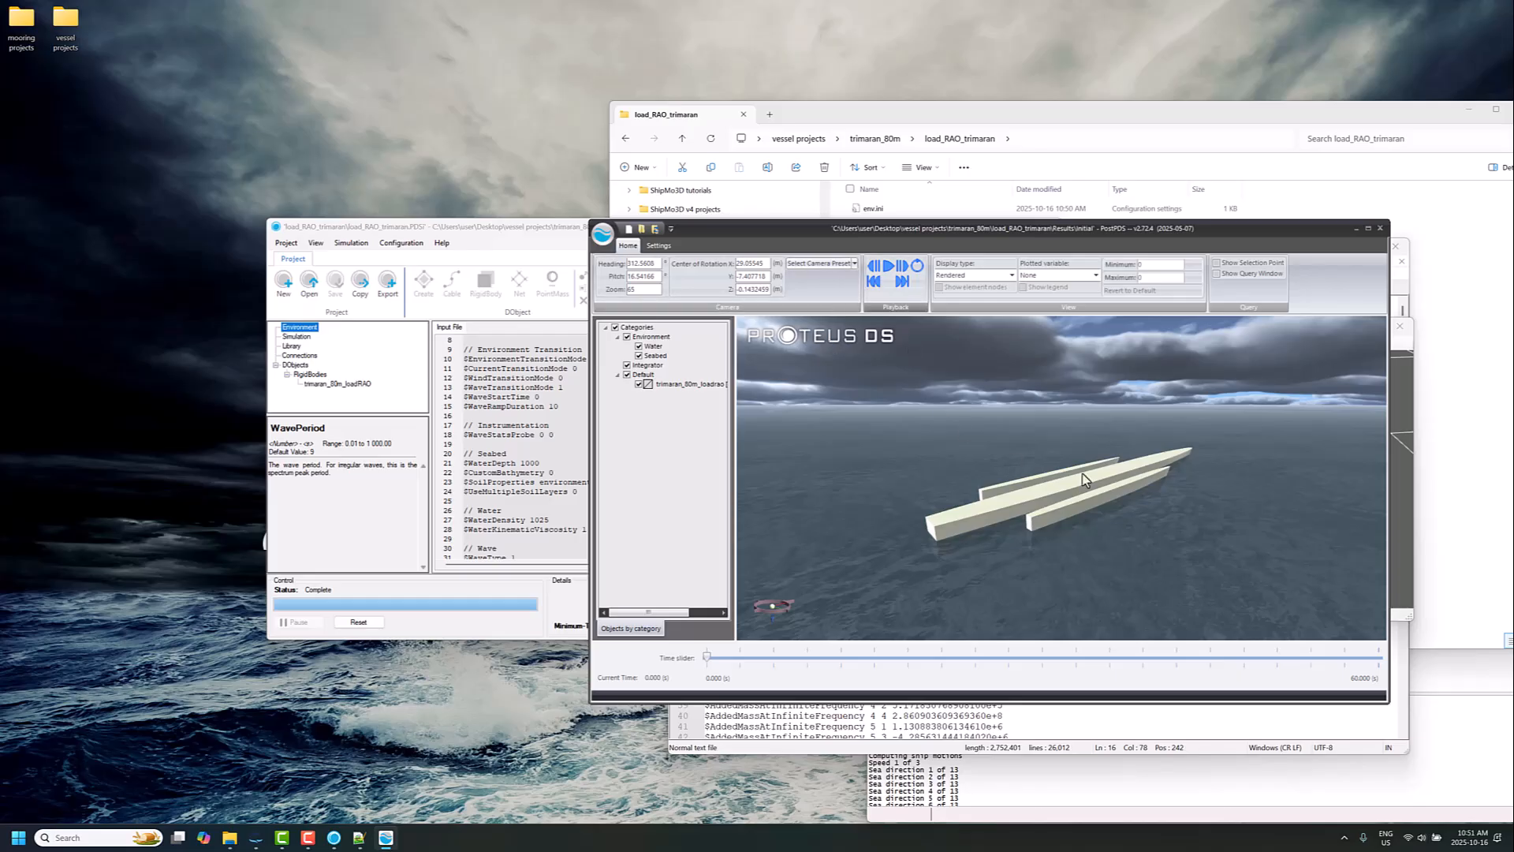
pyautogui.moveTo(1082, 474); pyautogui.dragTo(1007, 469)
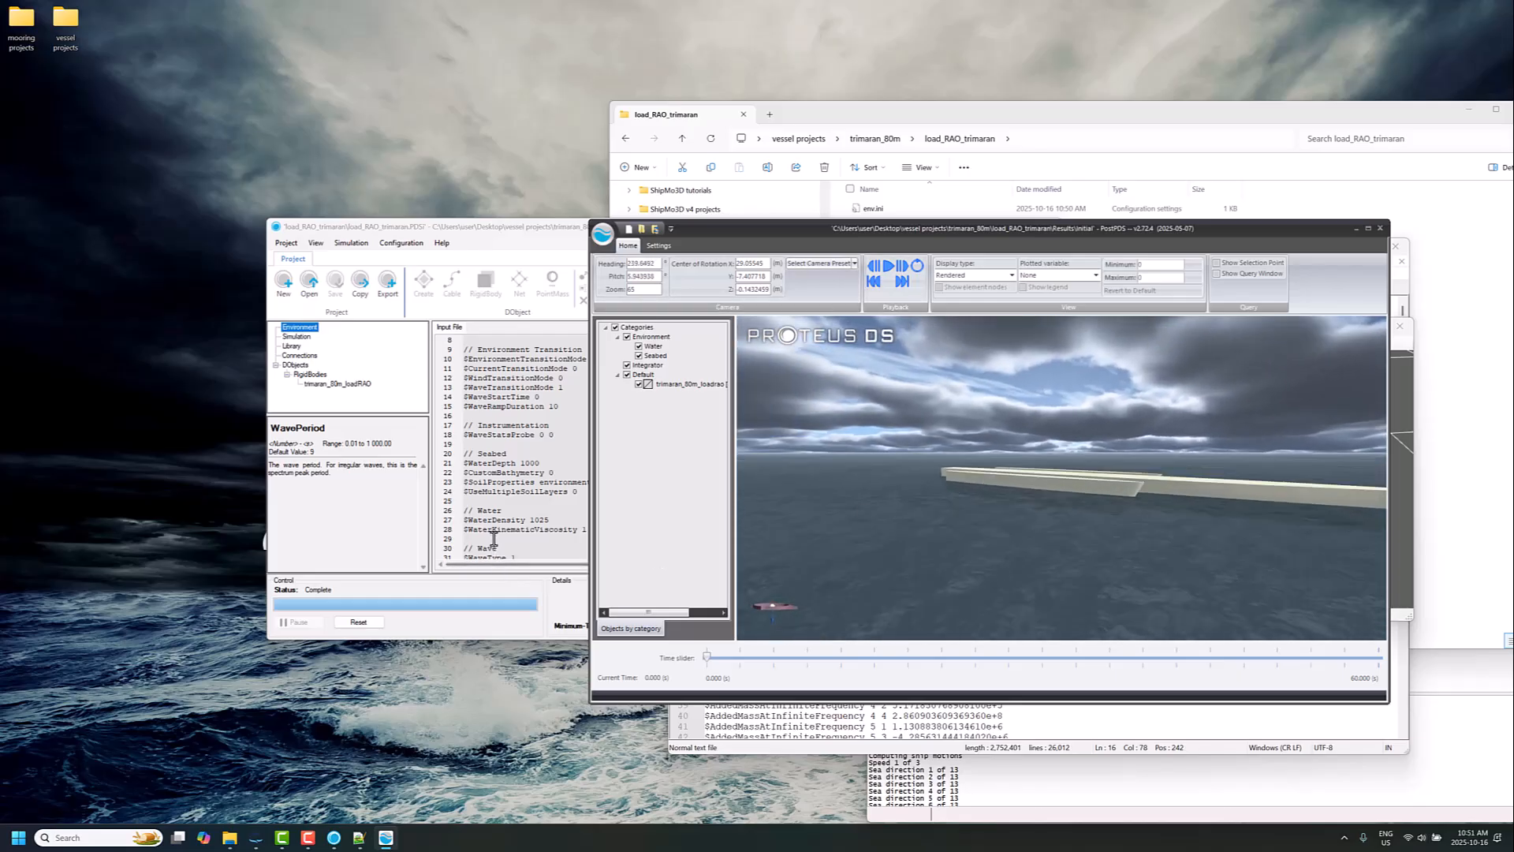
pyautogui.scroll(-2, 497, 539)
pyautogui.moveTo(1125, 536); pyautogui.dragTo(1066, 524)
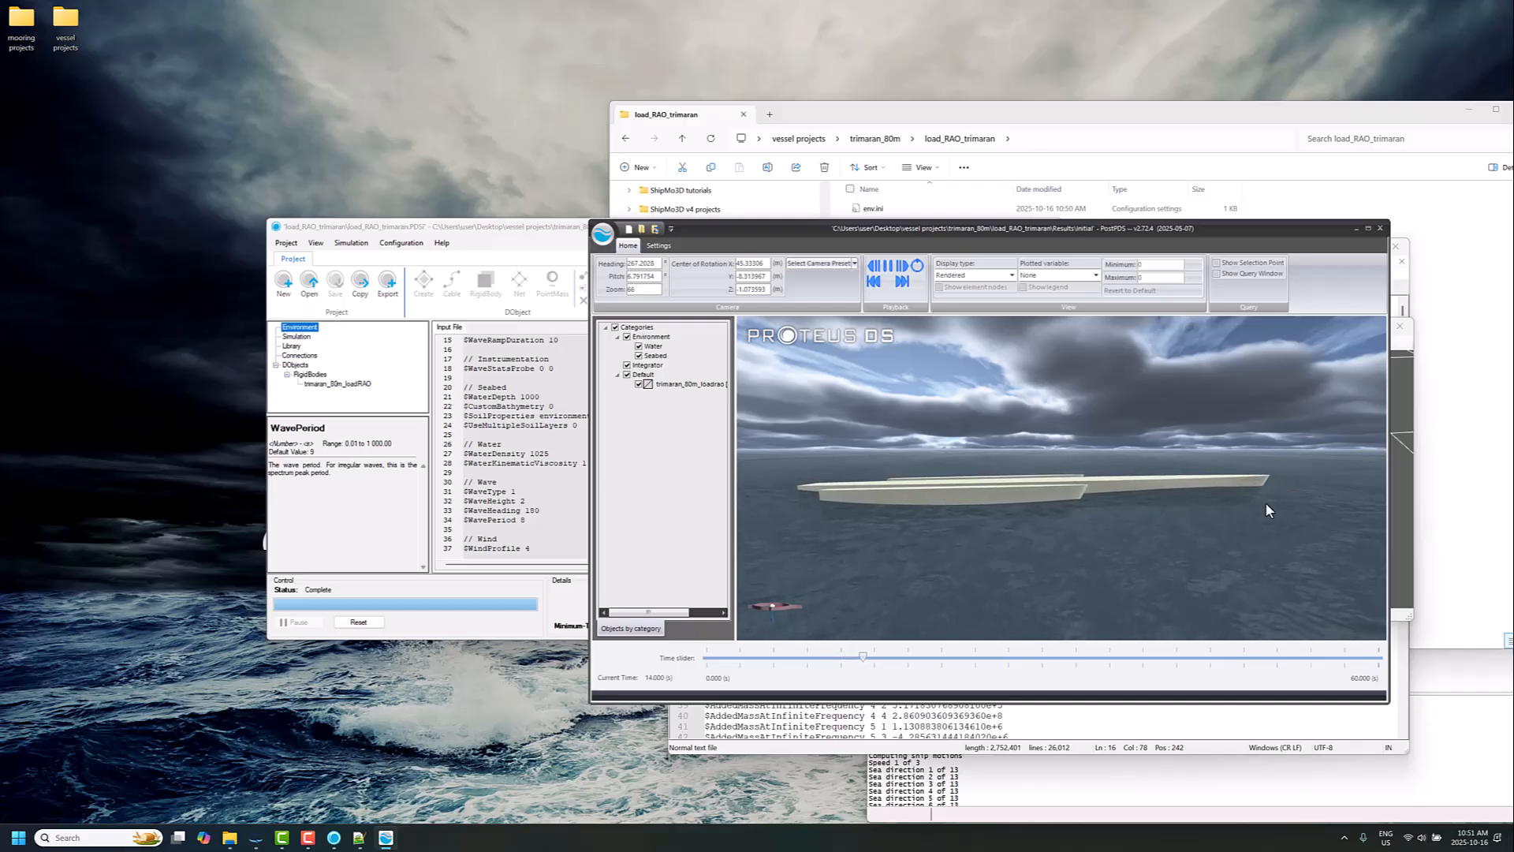
pyautogui.moveTo(1293, 478); pyautogui.dragTo(1181, 492)
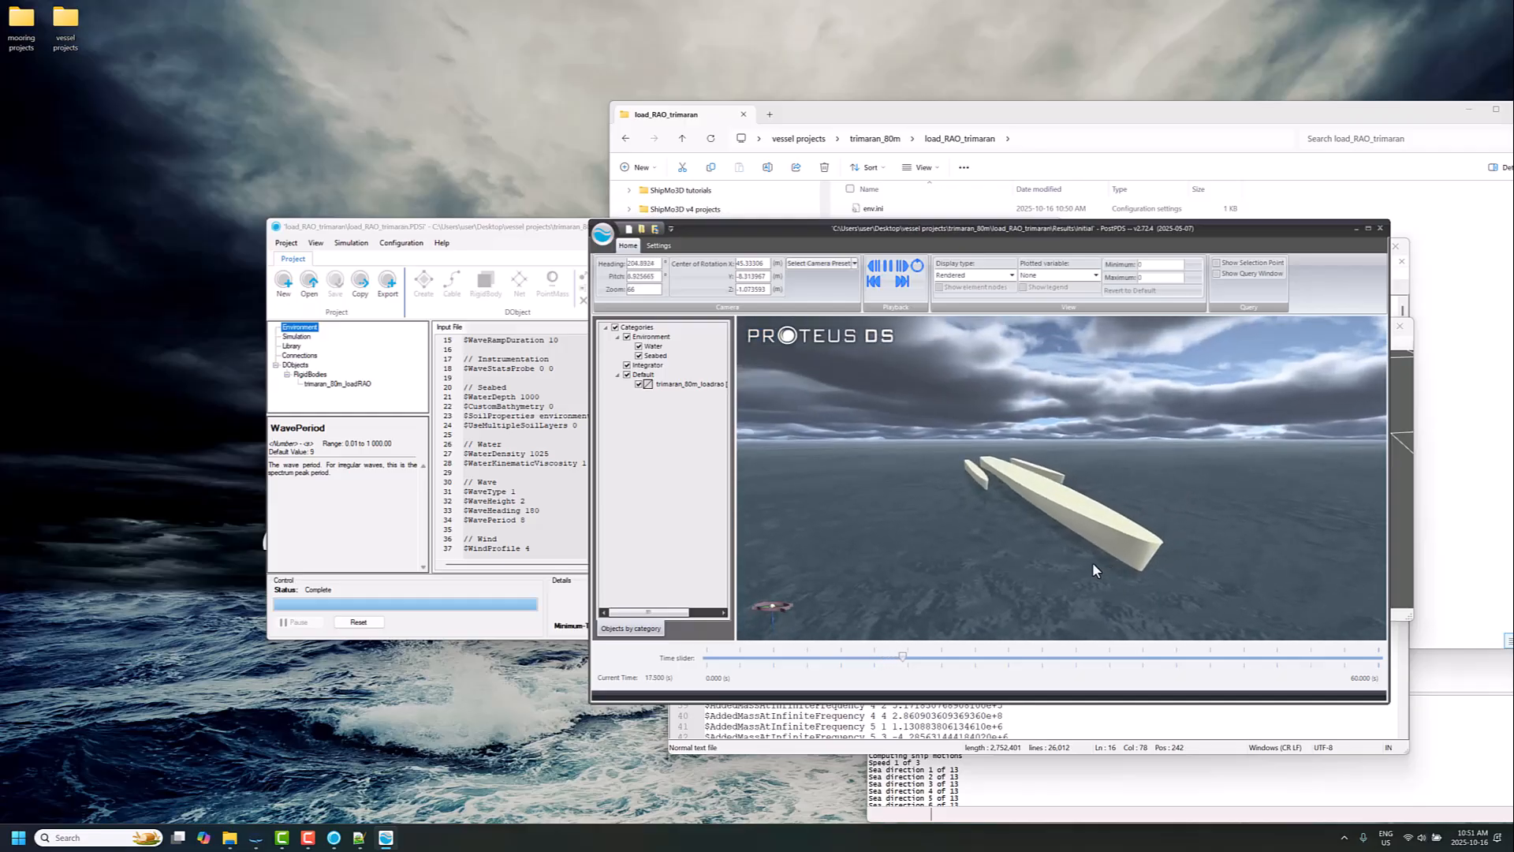
pyautogui.moveTo(1091, 561); pyautogui.dragTo(1134, 561)
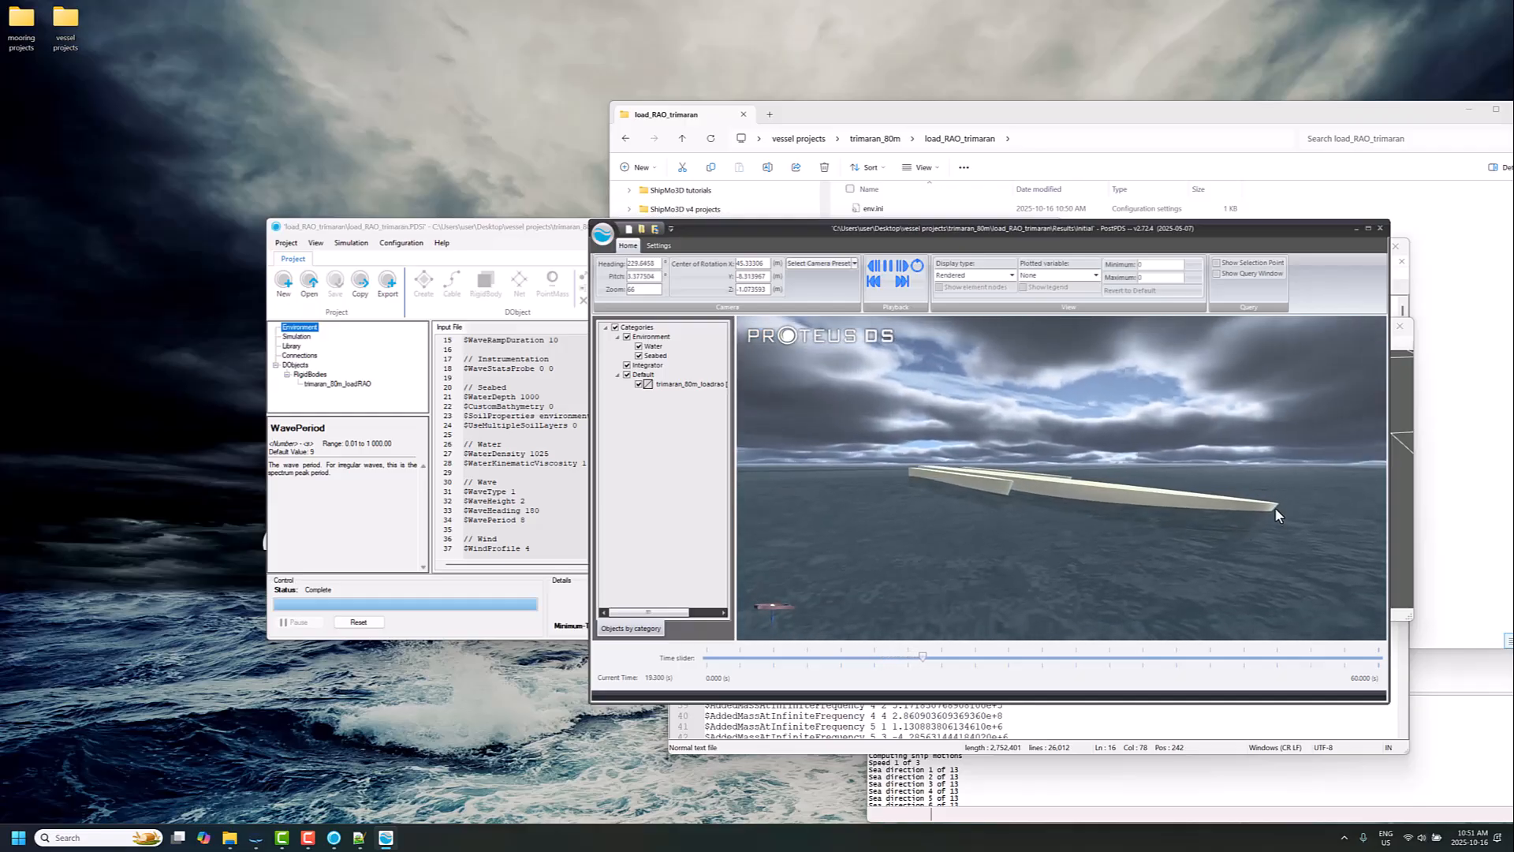
pyautogui.moveTo(1081, 531); pyautogui.dragTo(1133, 522)
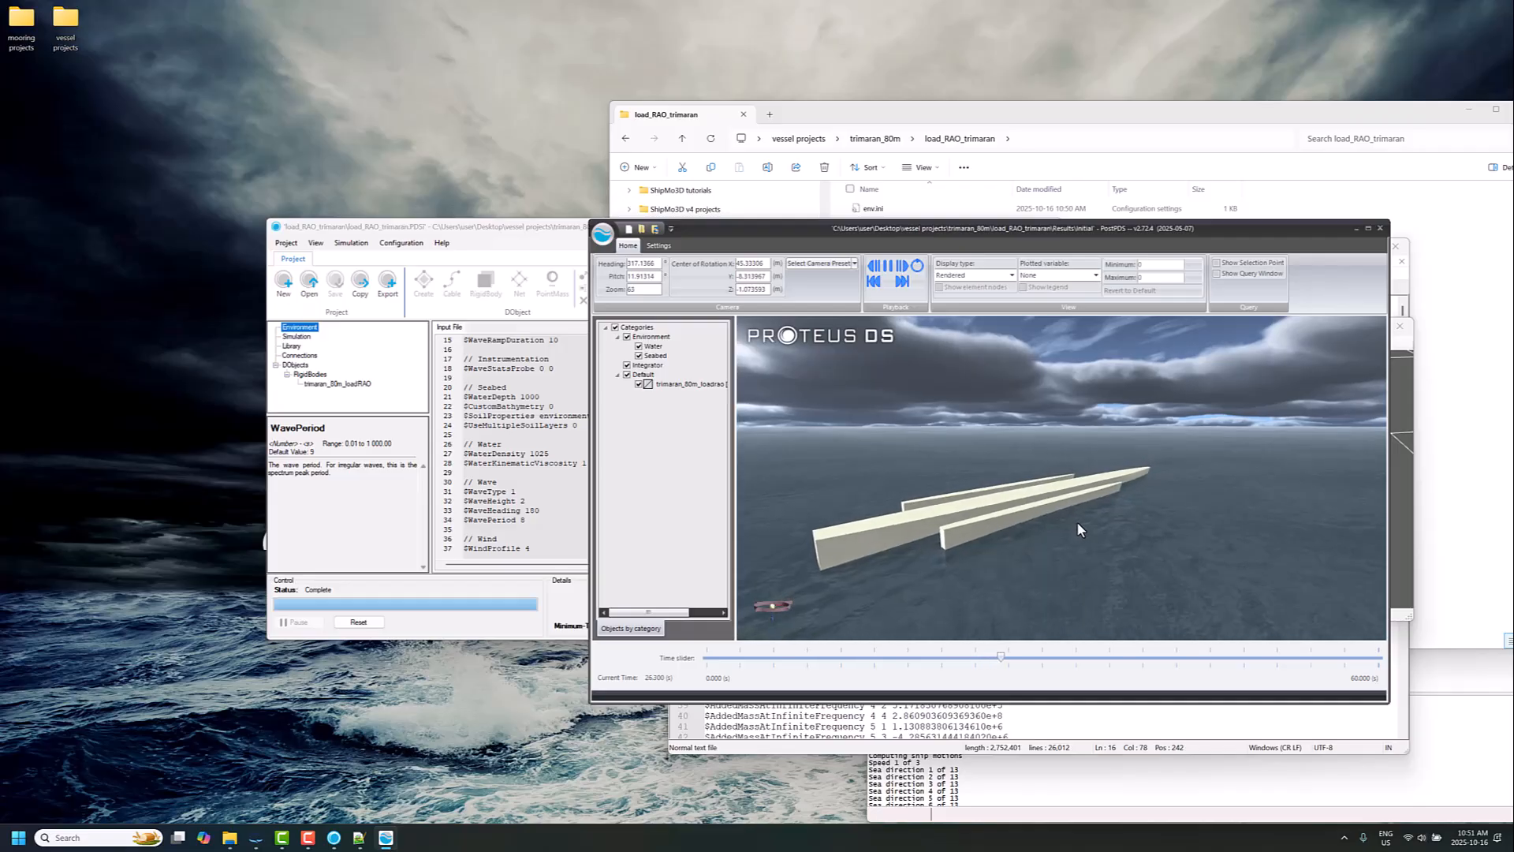
pyautogui.moveTo(1076, 522); pyautogui.dragTo(1046, 522)
# Step: Review the WaveHeight setting in the ProteusDS Environment input file and examine the trimaran's playback from the side in PostPDS
pyautogui.click(530, 406)
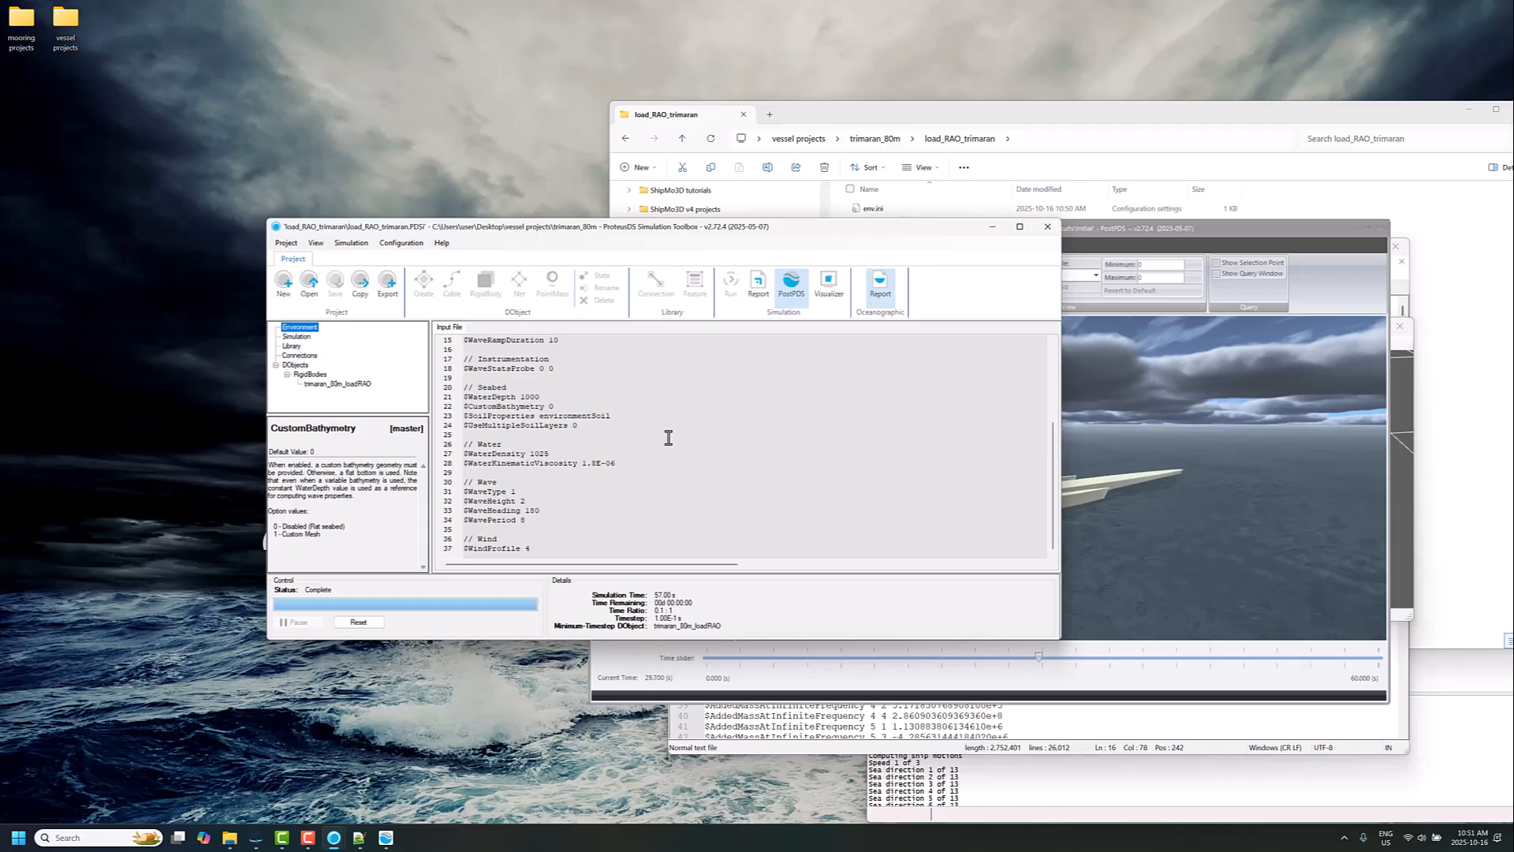
pyautogui.click(540, 498)
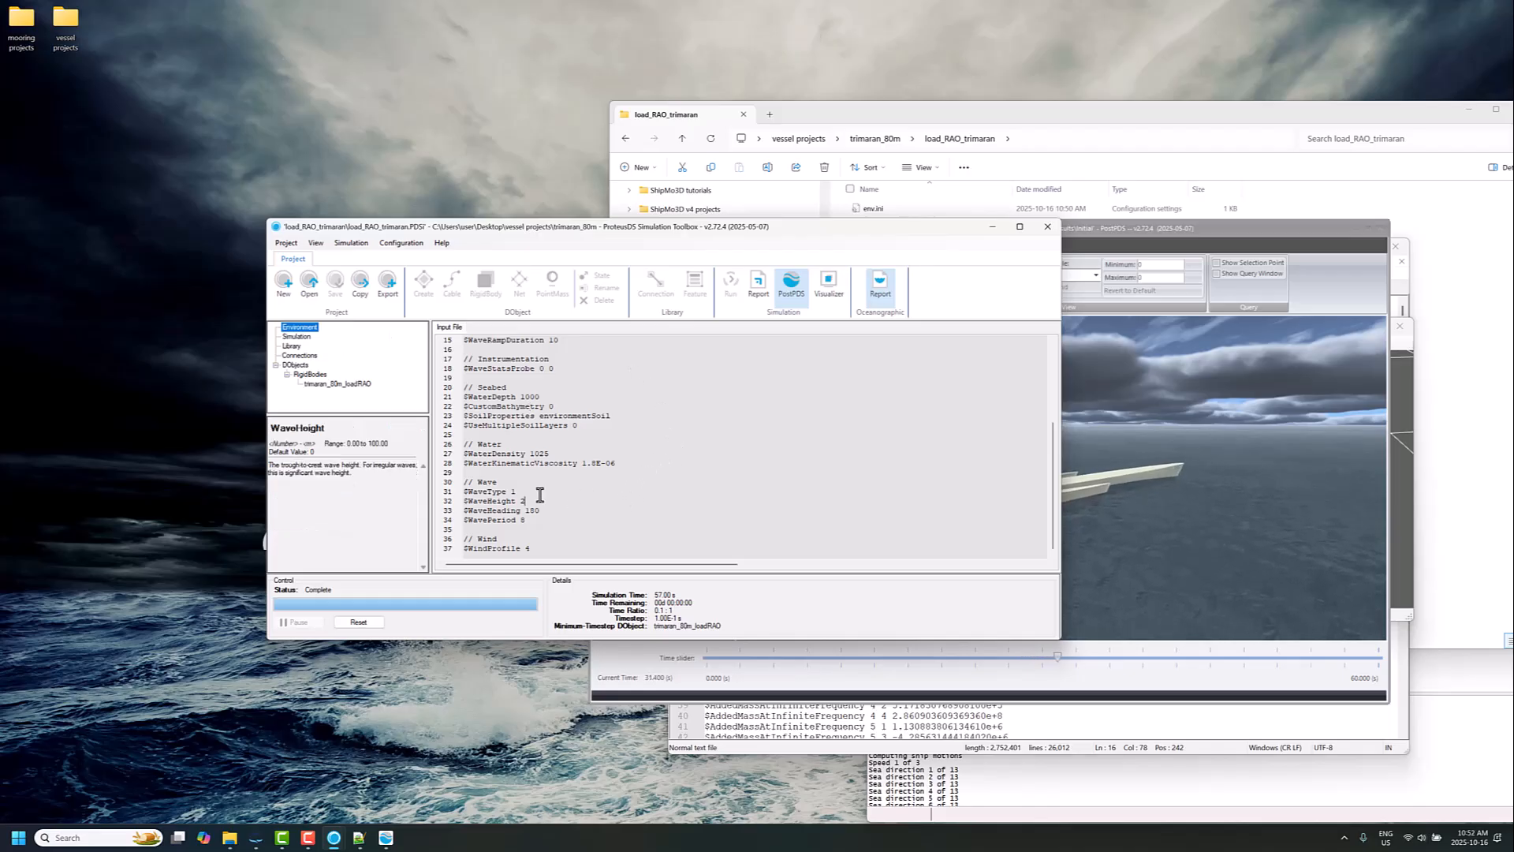
pyautogui.click(1082, 473)
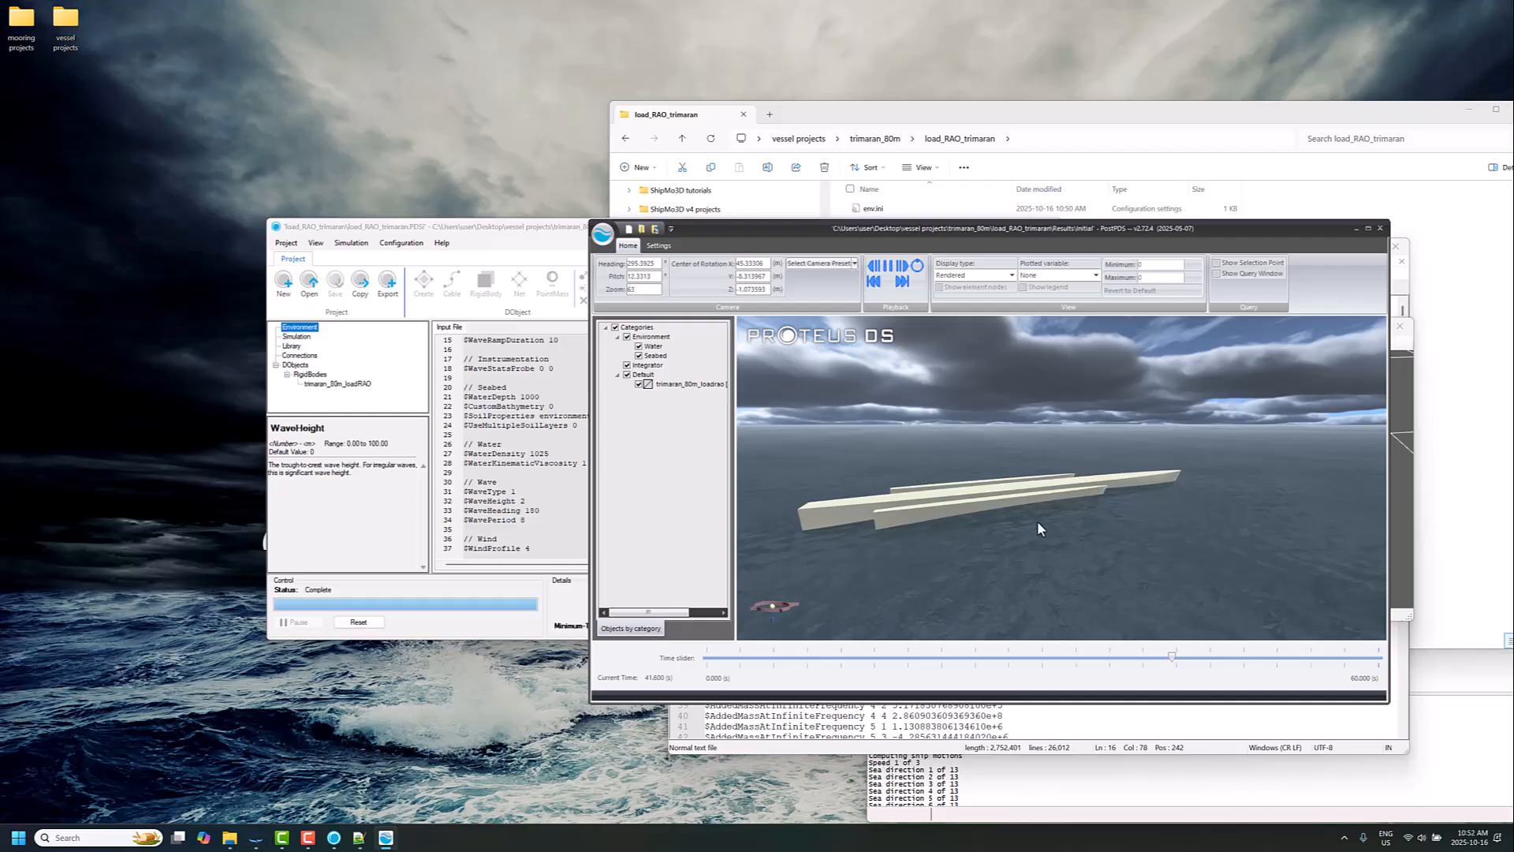
pyautogui.moveTo(1009, 527); pyautogui.dragTo(1000, 517)
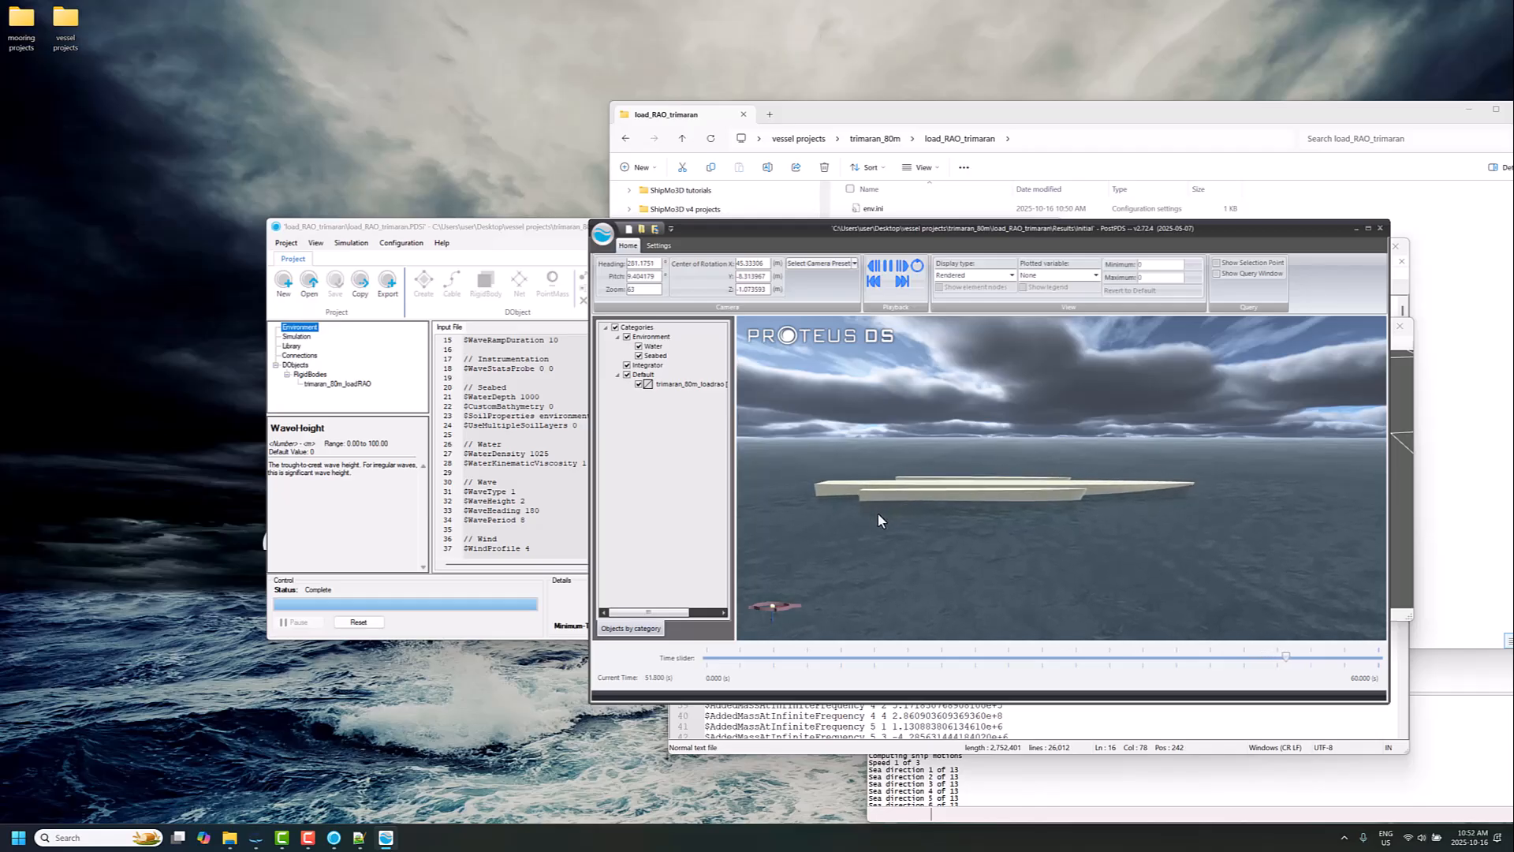
pyautogui.moveTo(877, 513); pyautogui.dragTo(865, 512)
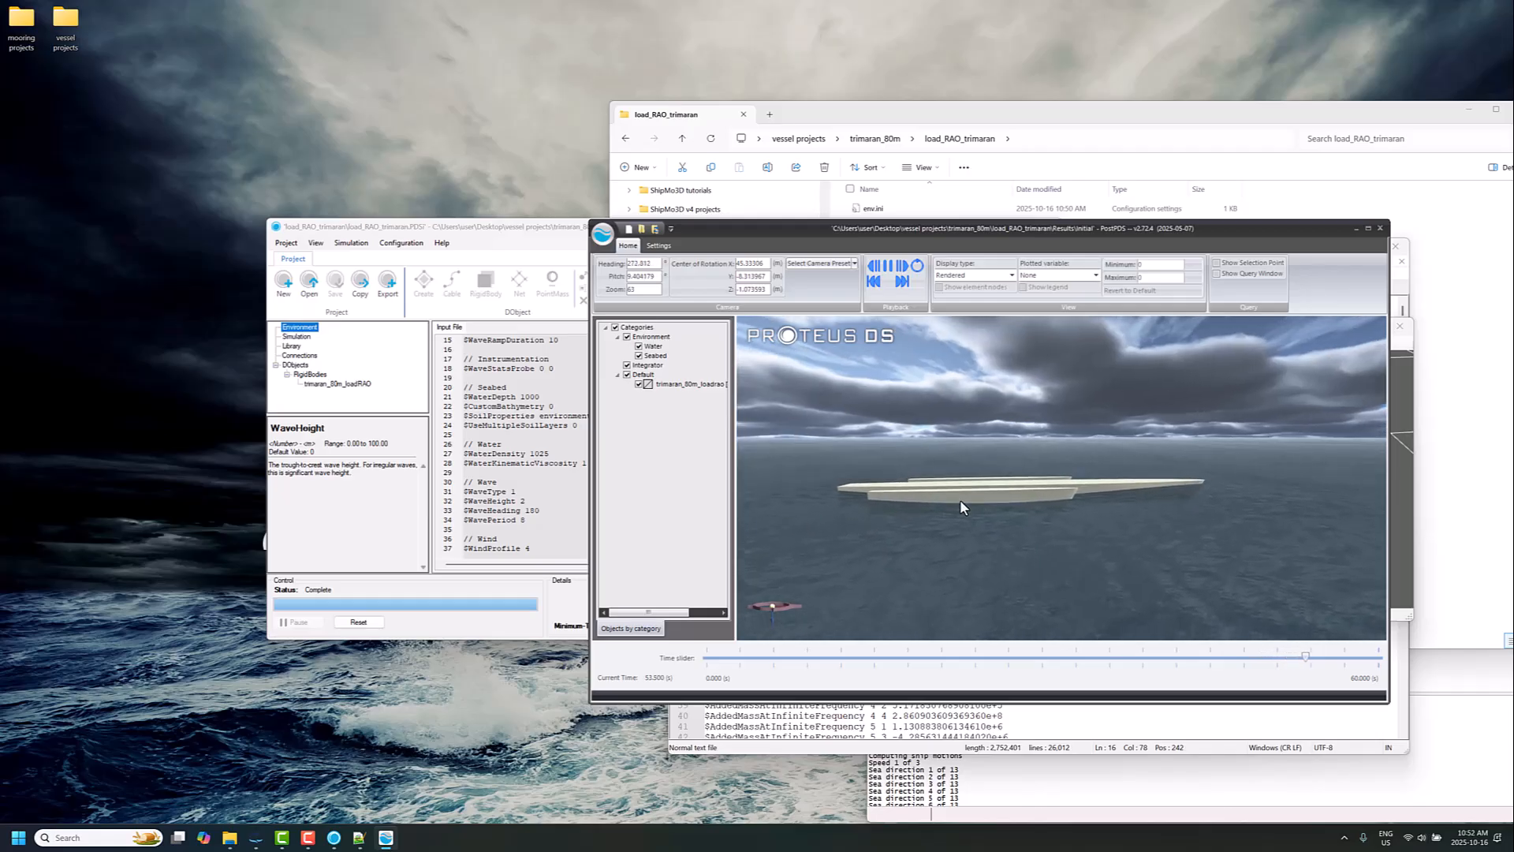